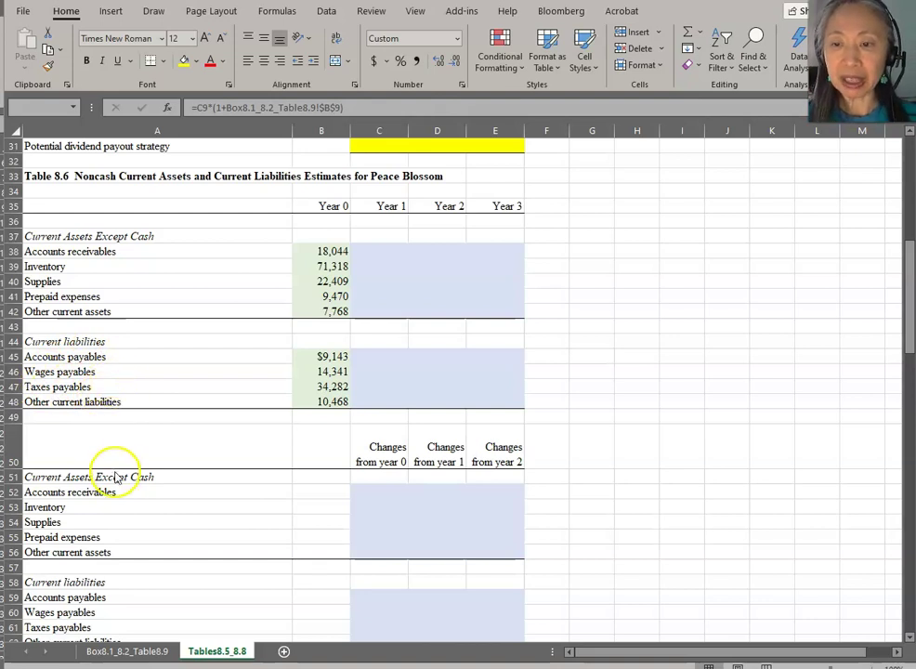
Compare the current asset and current liability growth assumptions in Box 8.2 with the line items in Table 8.6
{"action": "left_click", "coordinate": [107, 654]}
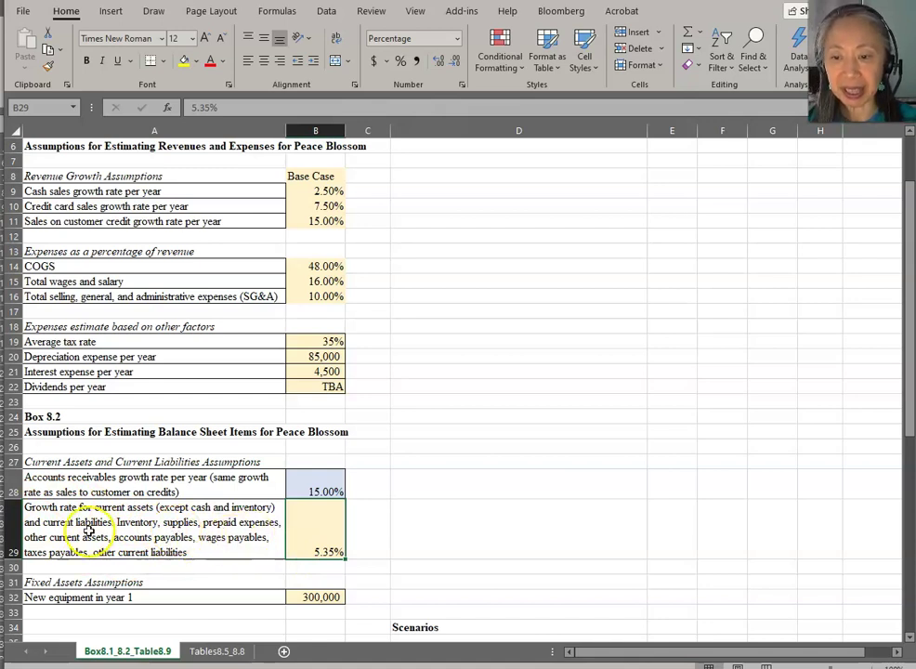
{"action": "left_click", "coordinate": [223, 651]}
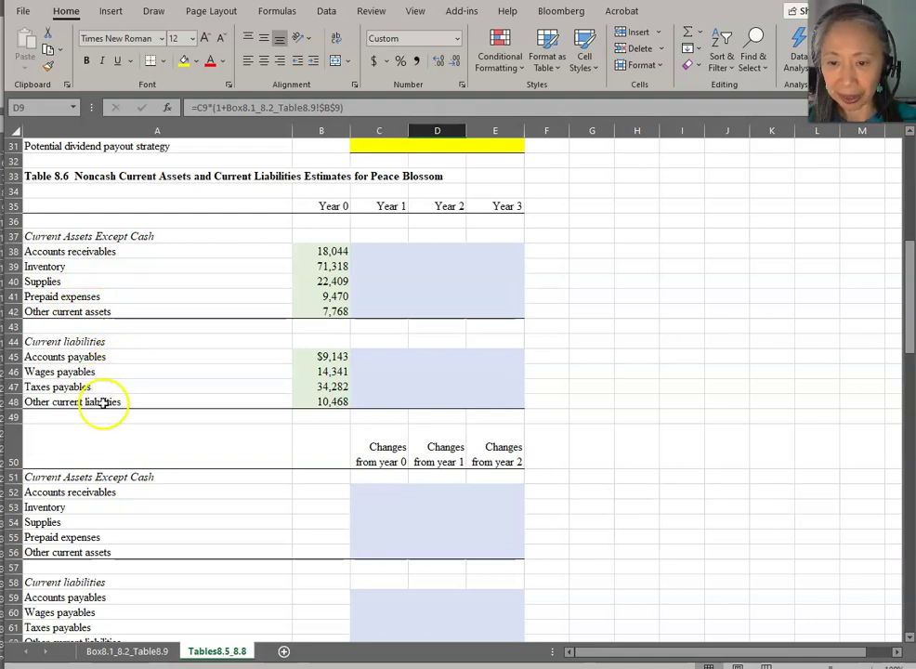
{"action": "left_click", "coordinate": [116, 650]}
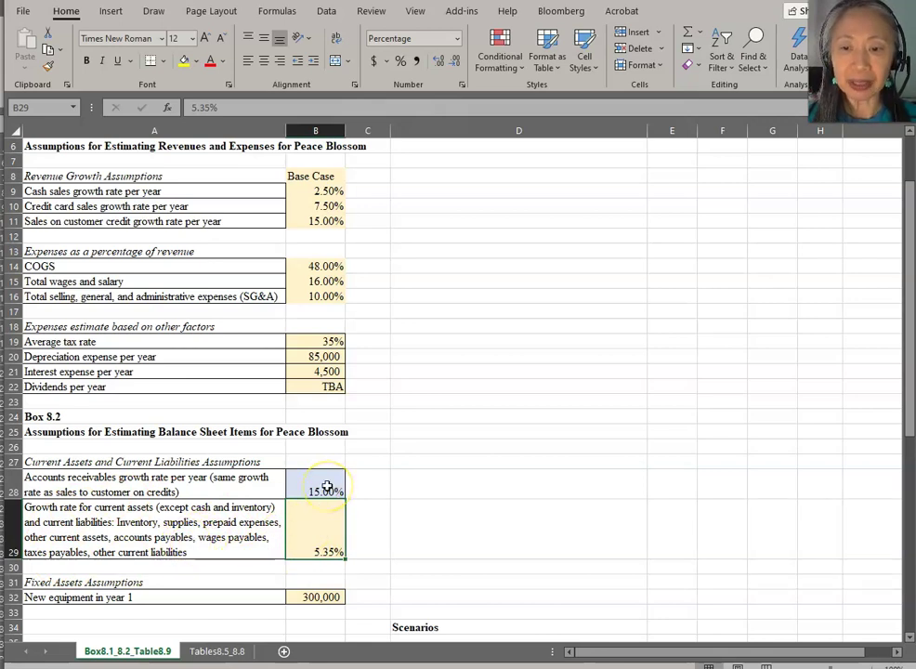
{"action": "left_click", "coordinate": [219, 652]}
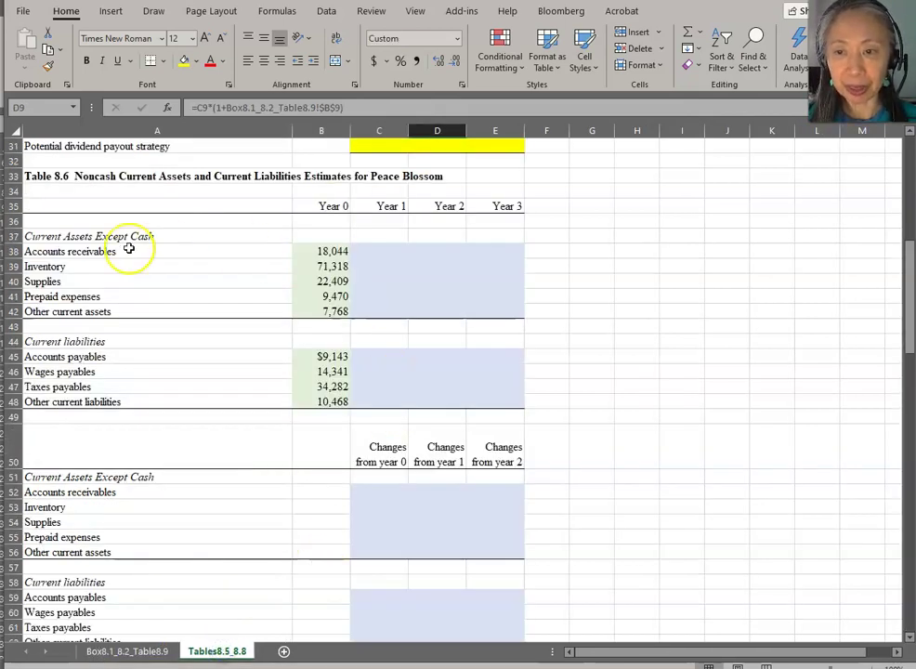
Calculate Year 1 accounts receivables in C38 by growing Year 0 at the receivables growth rate, with an absolute reference to B28 on Box8.1_8.2_Table8.9
{"action": "left_click", "coordinate": [368, 250]}
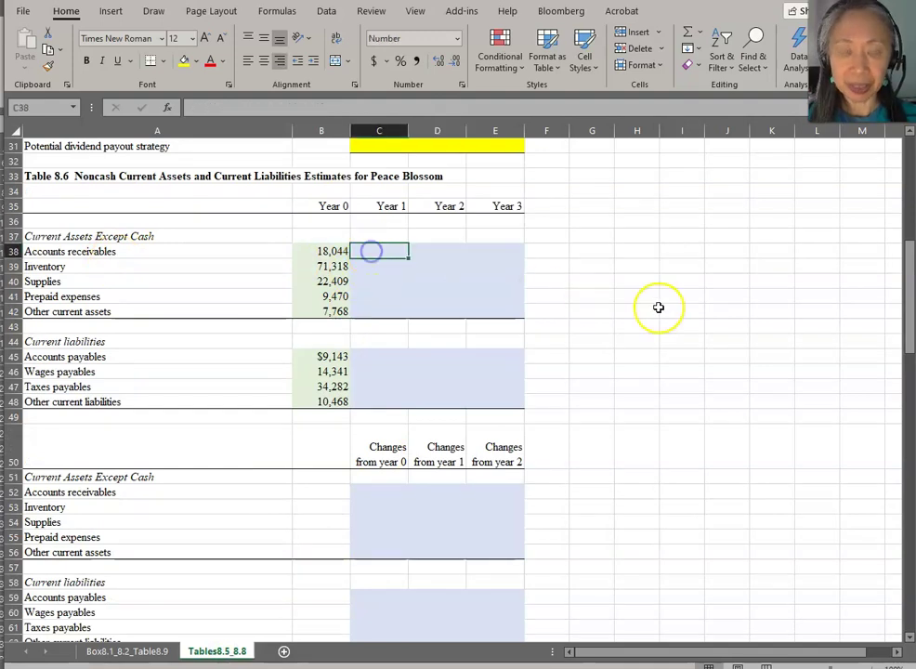
{"action": "type", "text": "="}
{"action": "key", "text": "Left"}
{"action": "type", "text": "*"}
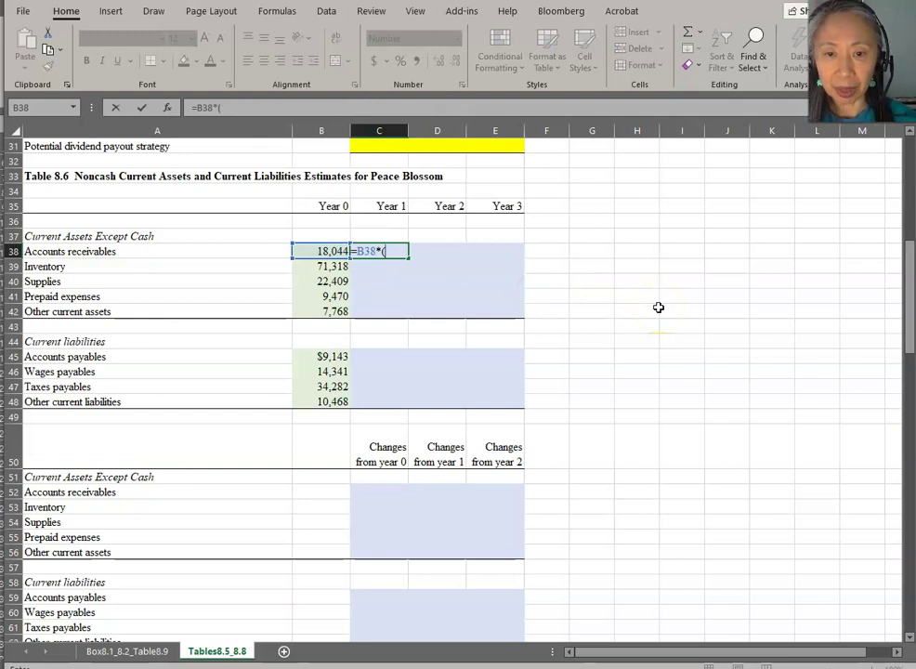
{"action": "type", "text": "(1+"}
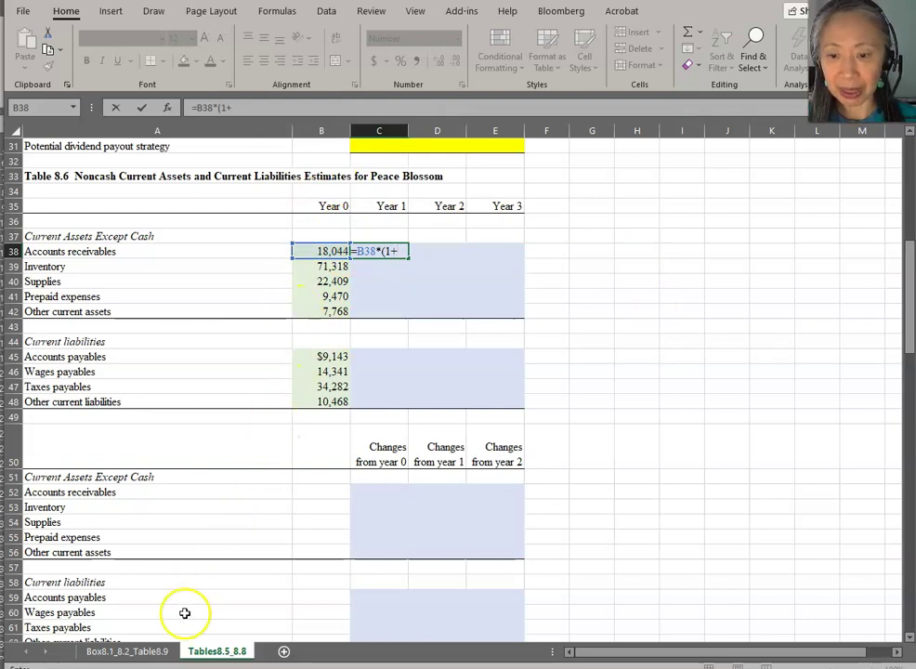
{"action": "left_click", "coordinate": [151, 650]}
{"action": "left_click", "coordinate": [315, 492]}
{"action": "key", "text": "F4"}
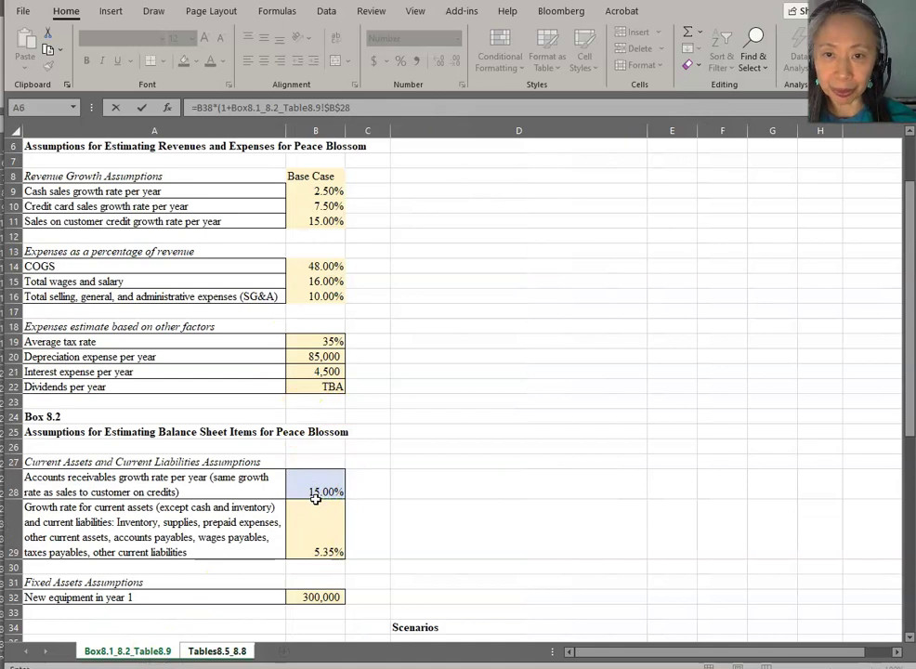
{"action": "key", "text": "Return"}
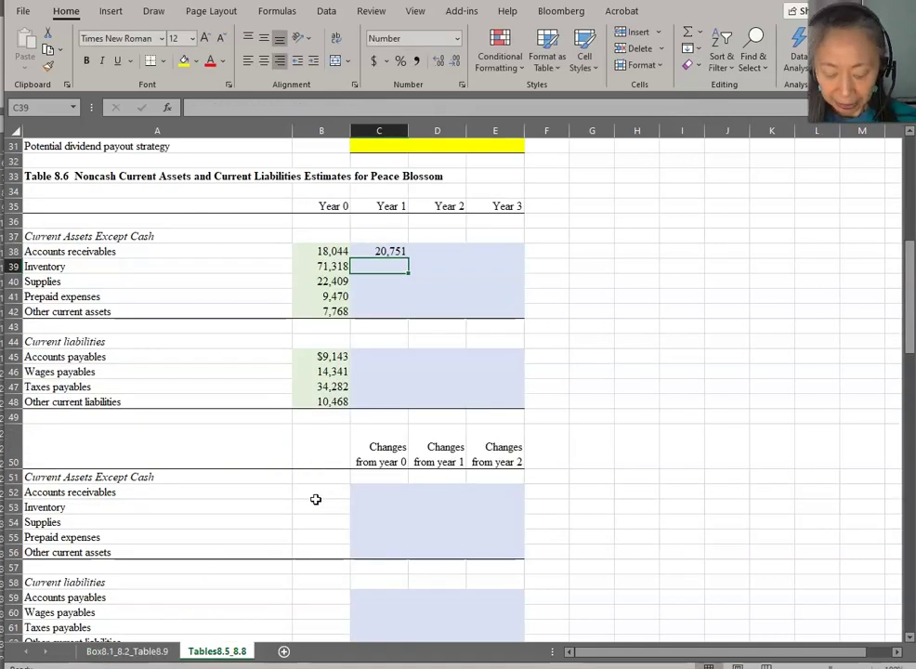
Calculate Year 1 inventory in C39 by growing Year 0 at the rate in Box8.1_8.2_Table8.9, referenced absolutely as $B$29
{"action": "type", "text": "="}
{"action": "key", "text": "Left"}
{"action": "type", "text": "("}
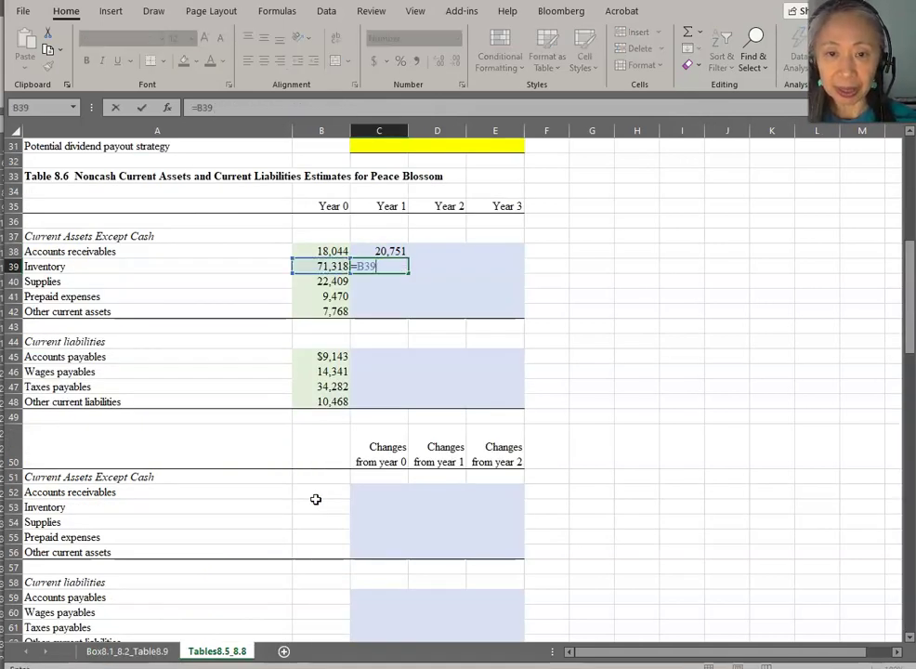
{"action": "type", "text": "(1+"}
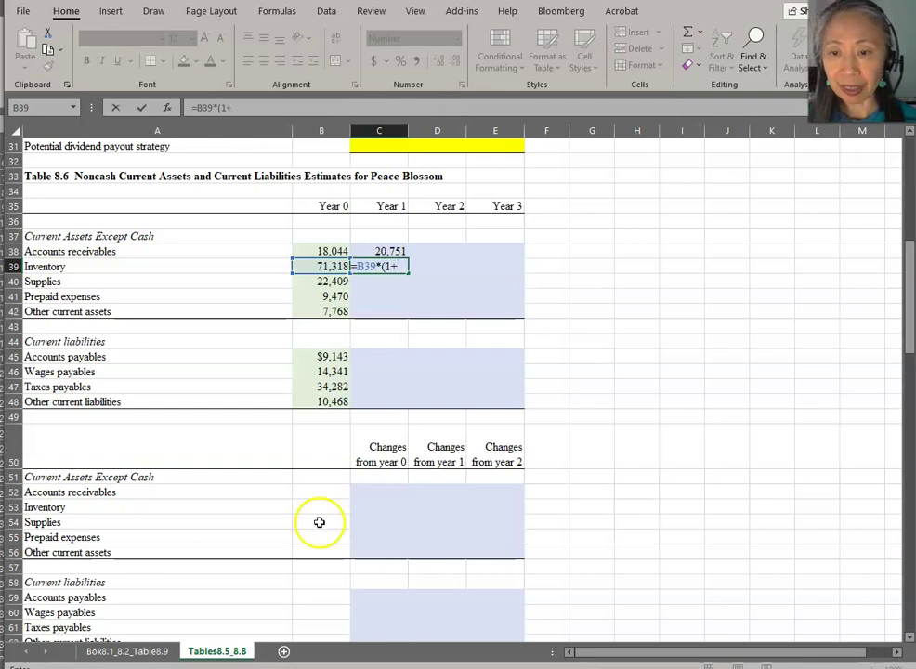
{"action": "left_click", "coordinate": [128, 651]}
{"action": "left_click", "coordinate": [316, 535]}
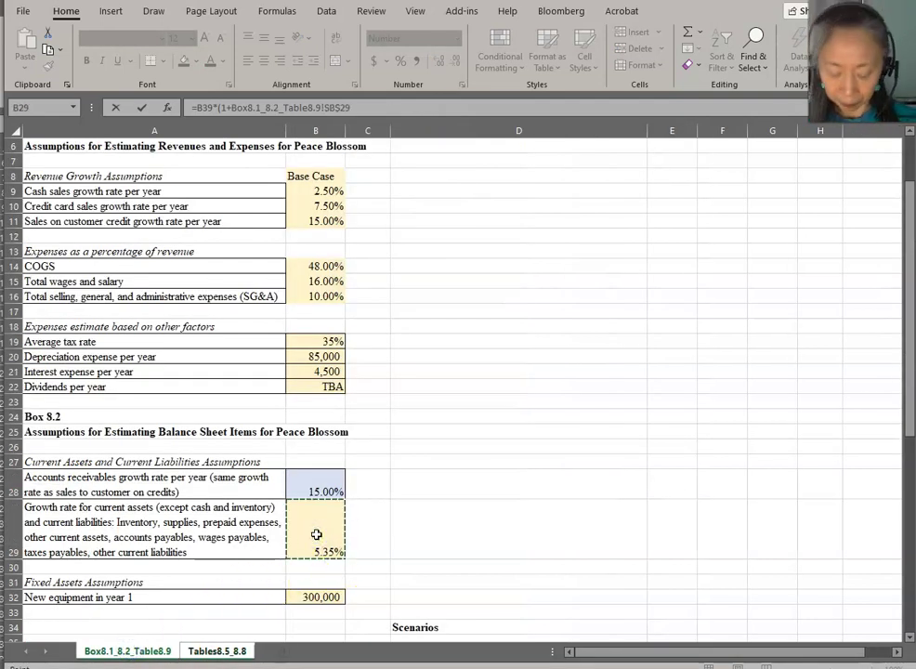
{"action": "key", "text": "Return"}
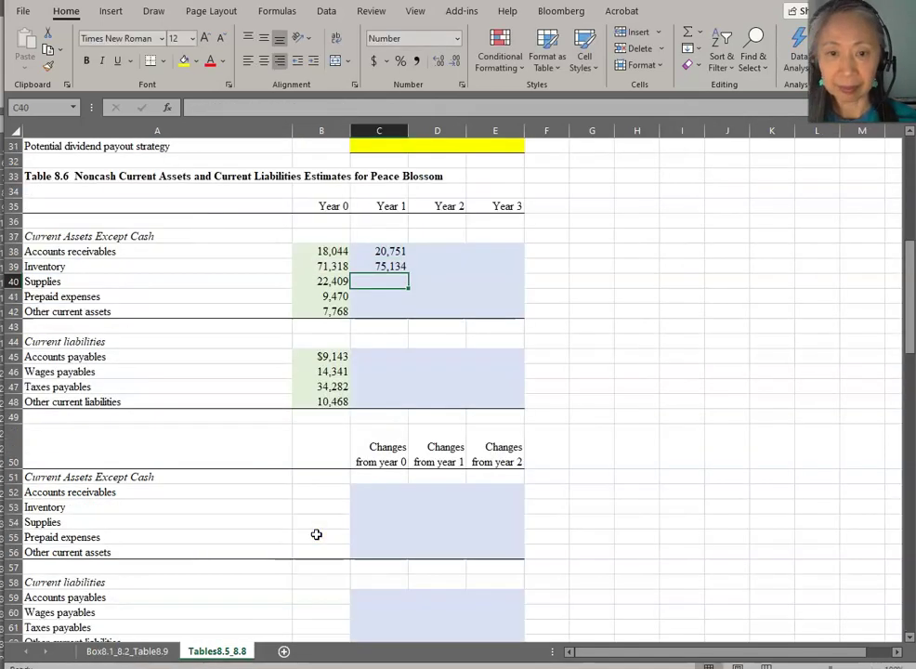
Copy the Year 1 inventory formula to the remaining current assets C40:C42 and current liabilities C45:C48, keeping the existing cell formatting
{"action": "left_click", "coordinate": [393, 266]}
{"action": "key", "text": "ctrl+c"}
{"action": "left_click", "coordinate": [388, 283]}
{"action": "left_click_drag", "start_coordinate": [388, 282], "coordinate": [388, 310]}
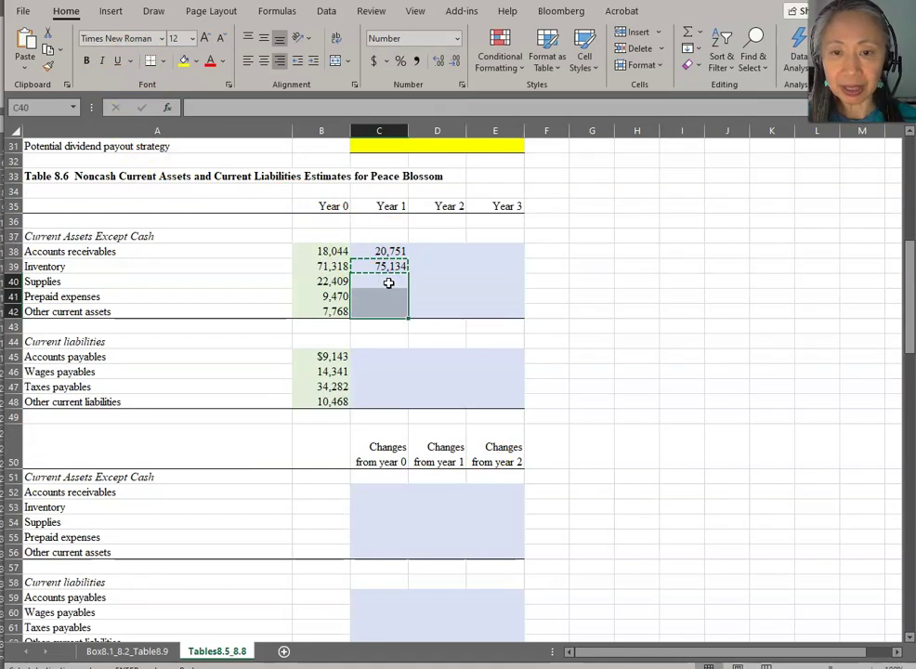
{"action": "left_click", "coordinate": [28, 69]}
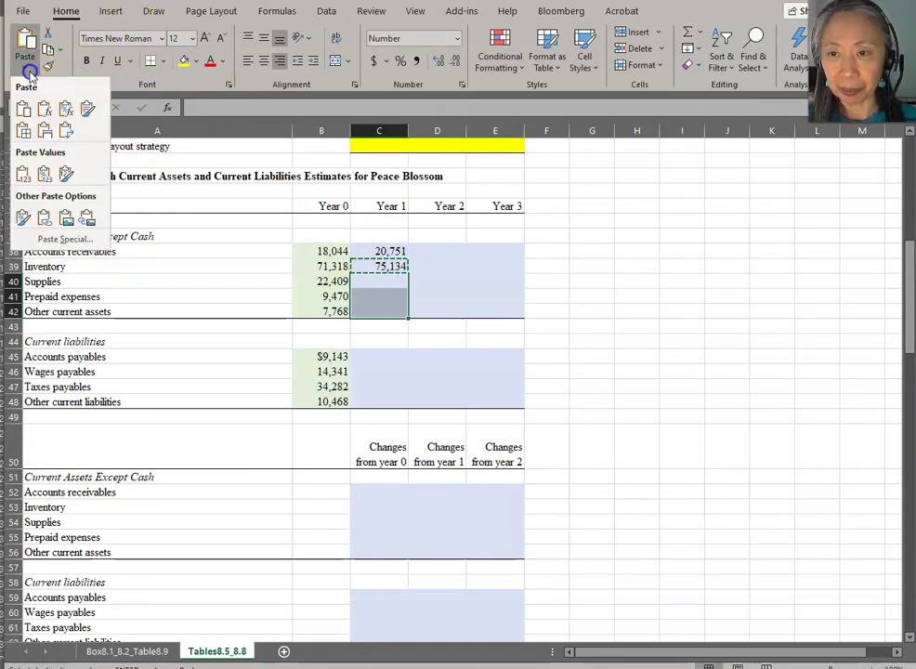
{"action": "left_click", "coordinate": [63, 106]}
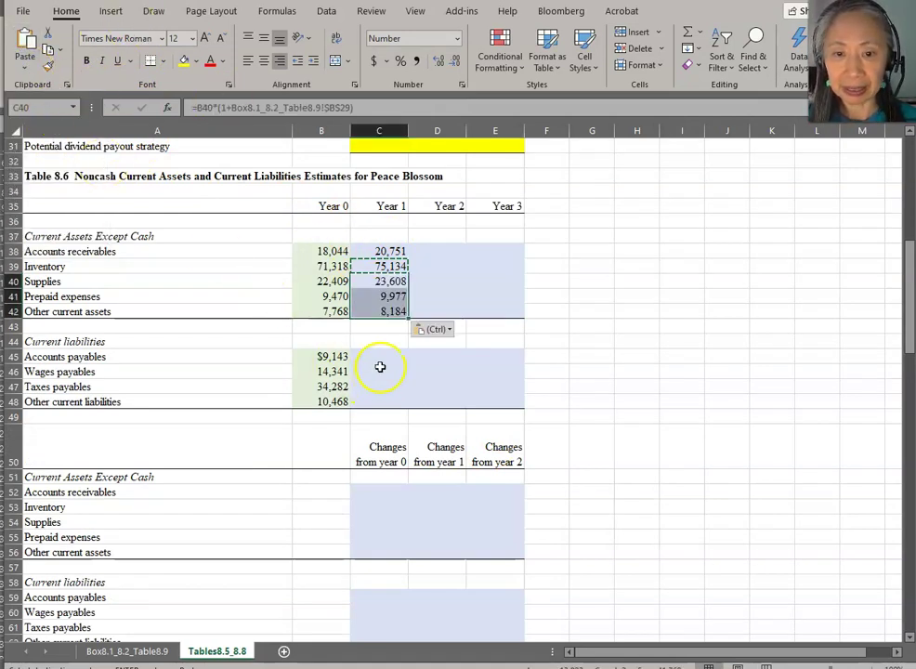
{"action": "left_click_drag", "start_coordinate": [388, 357], "coordinate": [392, 403]}
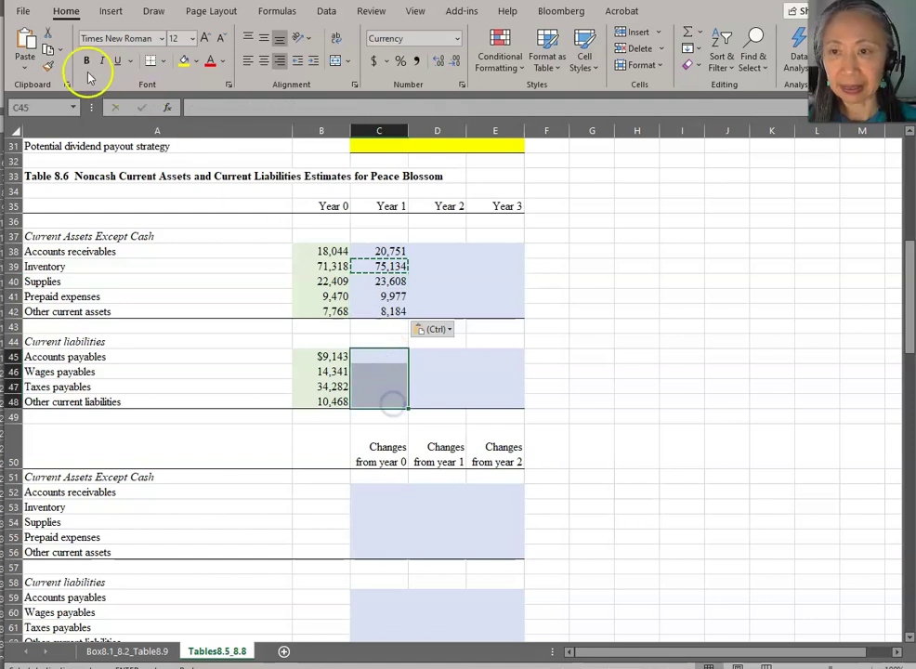
{"action": "left_click", "coordinate": [25, 65]}
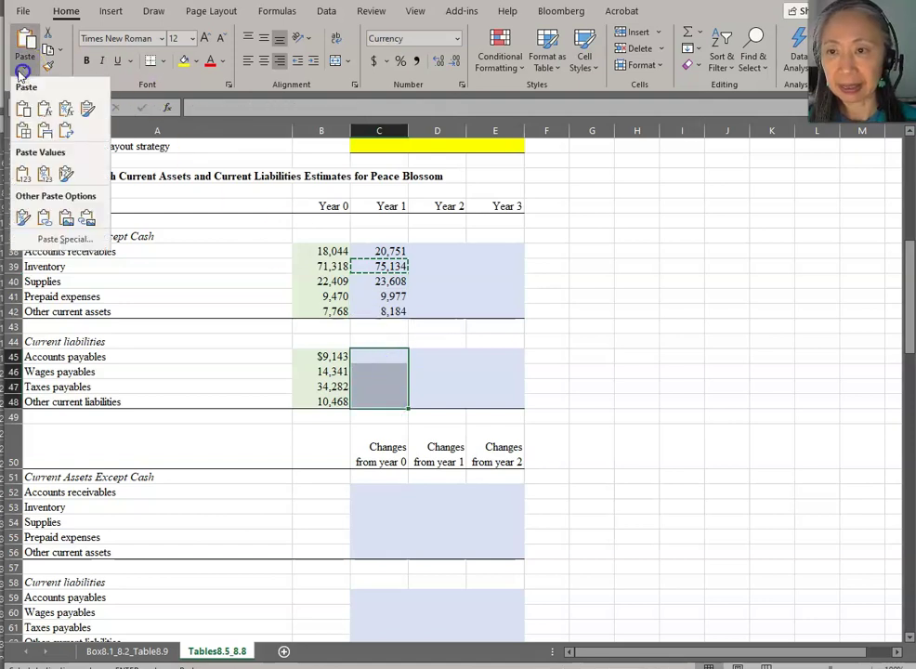
{"action": "left_click", "coordinate": [61, 106]}
{"action": "left_click", "coordinate": [432, 389]}
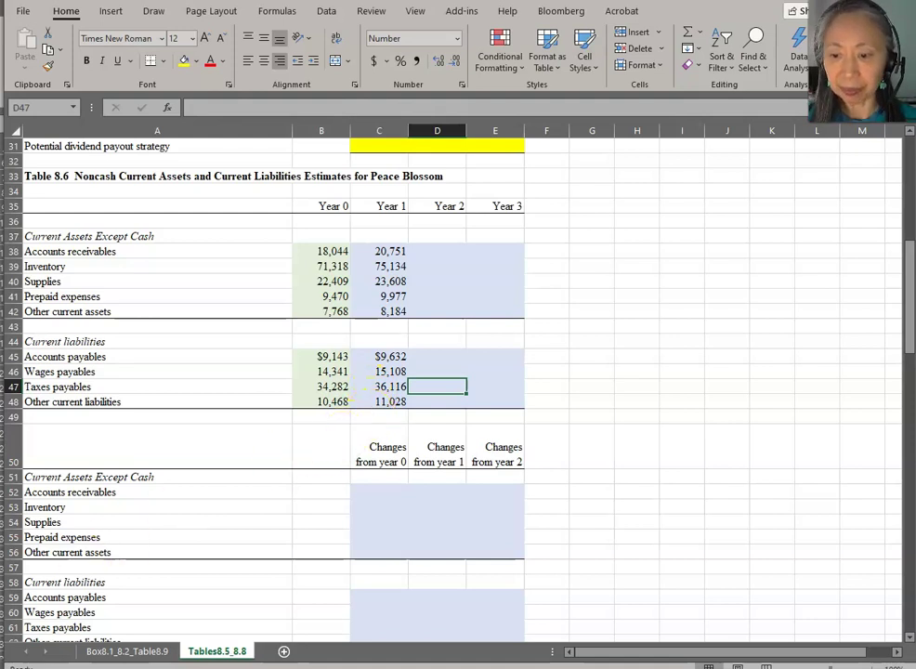
Calculate the accounts receivables change from year 0 in C52 as =C38-B38
{"action": "scroll", "coordinate": [364, 434], "scroll_direction": "down", "scroll_amount": 2}
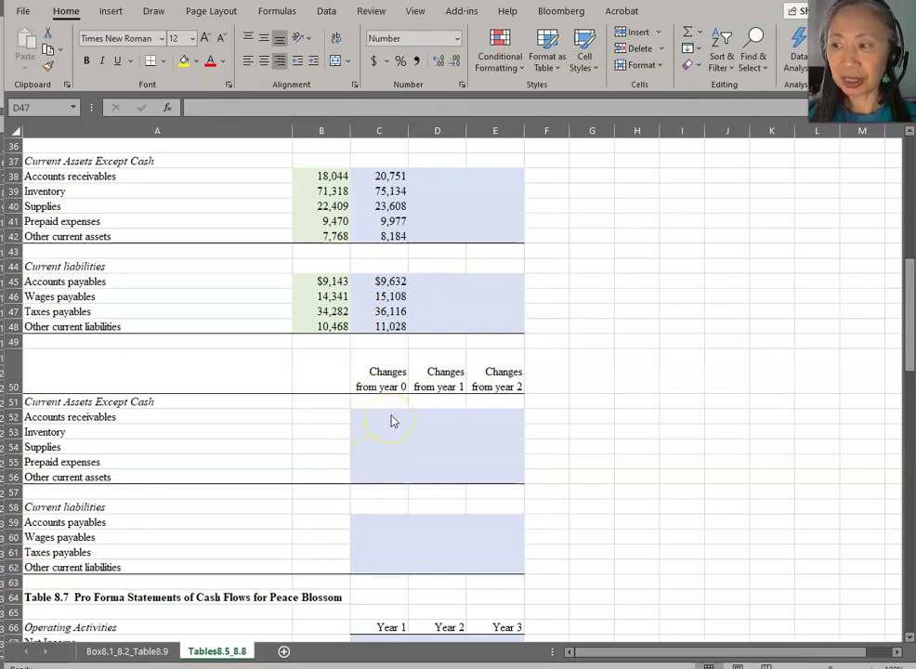
{"action": "left_click", "coordinate": [392, 417]}
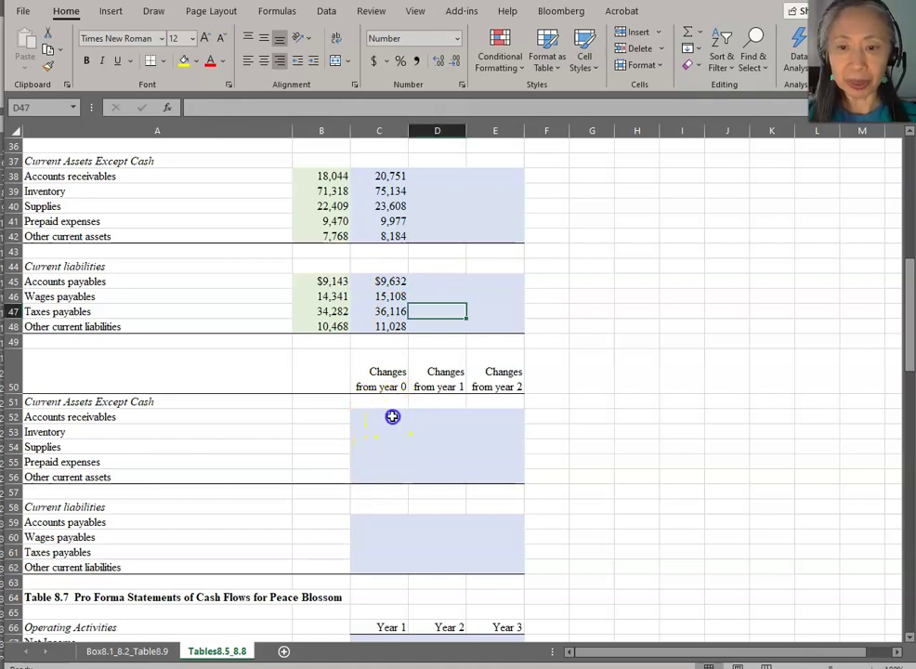
{"action": "type", "text": "="}
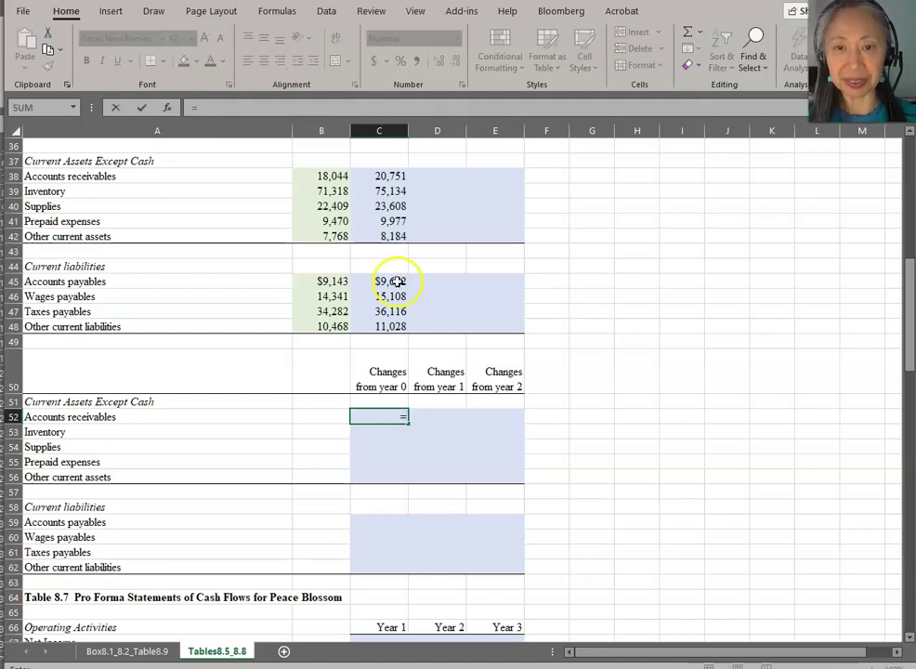
{"action": "left_click", "coordinate": [388, 175]}
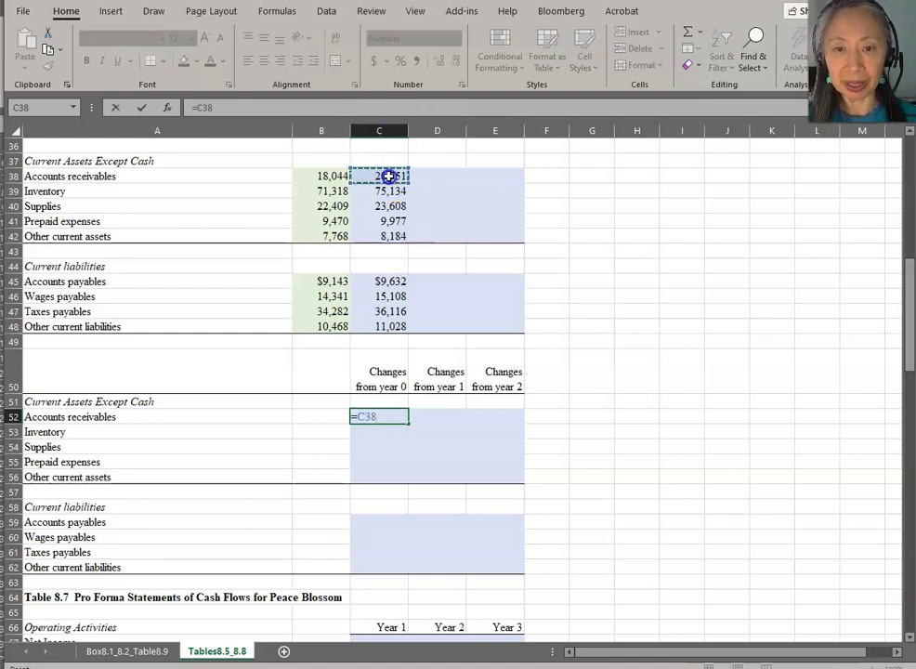
{"action": "type", "text": "-"}
{"action": "left_click", "coordinate": [340, 176]}
{"action": "key", "text": "ctrl+Return"}
Copy the change formula from C52 to the other current assets C53:C56 and current liabilities C59:C62, pasting formulas only
{"action": "left_click", "coordinate": [48, 50]}
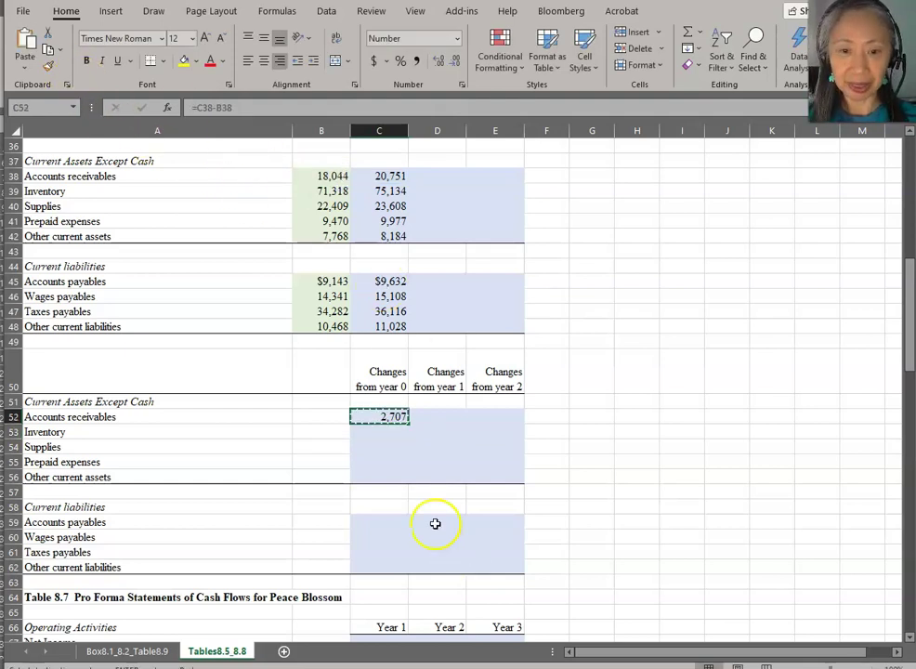
{"action": "left_click_drag", "start_coordinate": [385, 426], "coordinate": [375, 472]}
{"action": "left_click", "coordinate": [25, 68]}
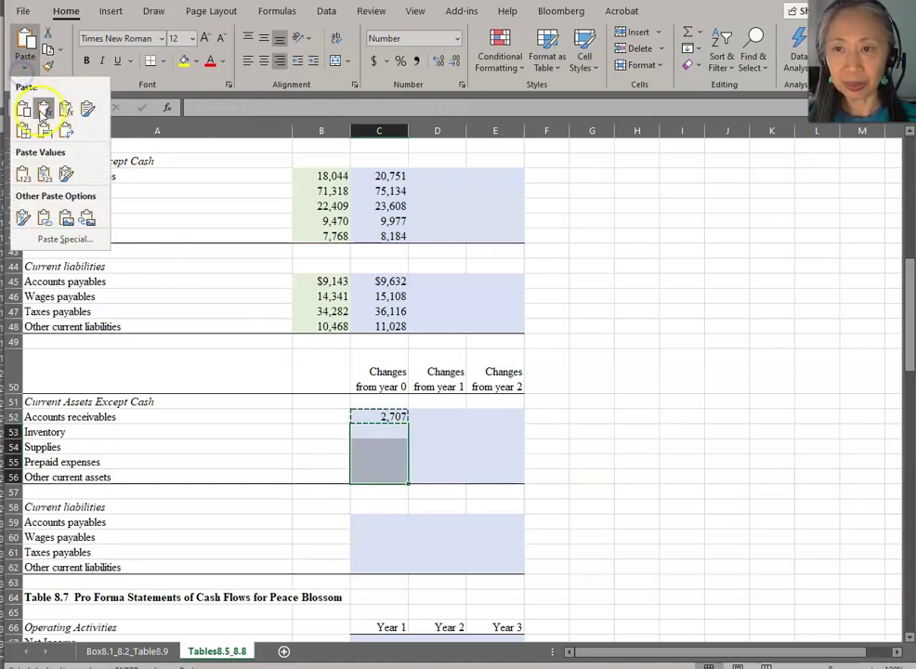
{"action": "left_click", "coordinate": [43, 110]}
{"action": "left_click_drag", "start_coordinate": [384, 519], "coordinate": [388, 564]}
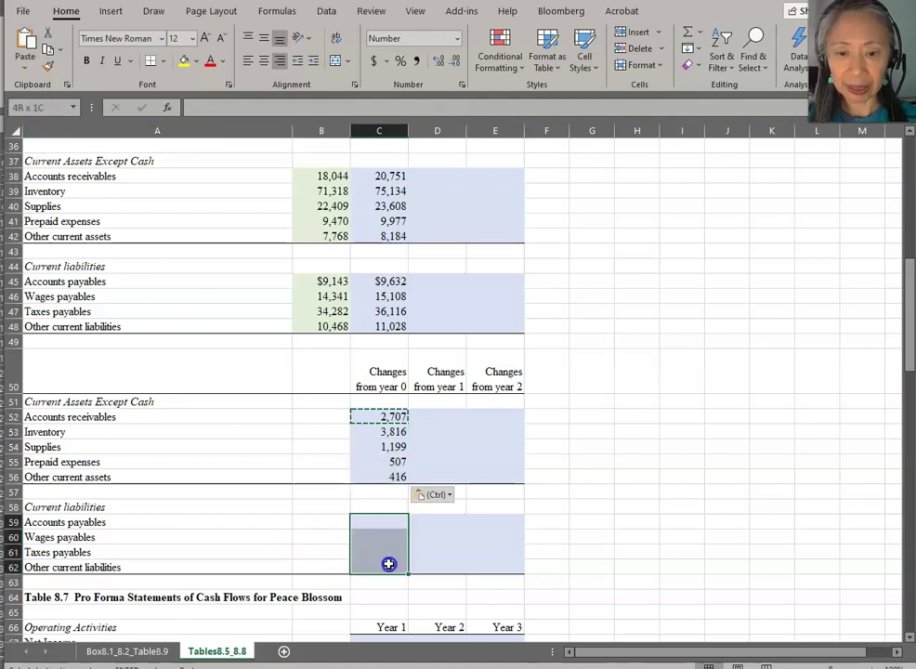
{"action": "left_click", "coordinate": [25, 67]}
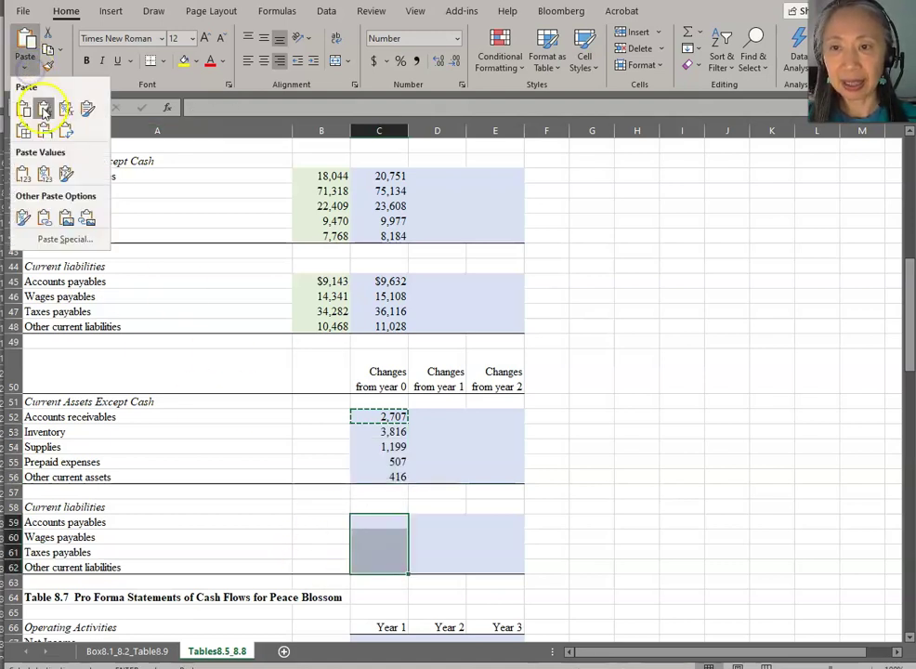
{"action": "left_click", "coordinate": [44, 110]}
{"action": "key", "text": "Escape"}
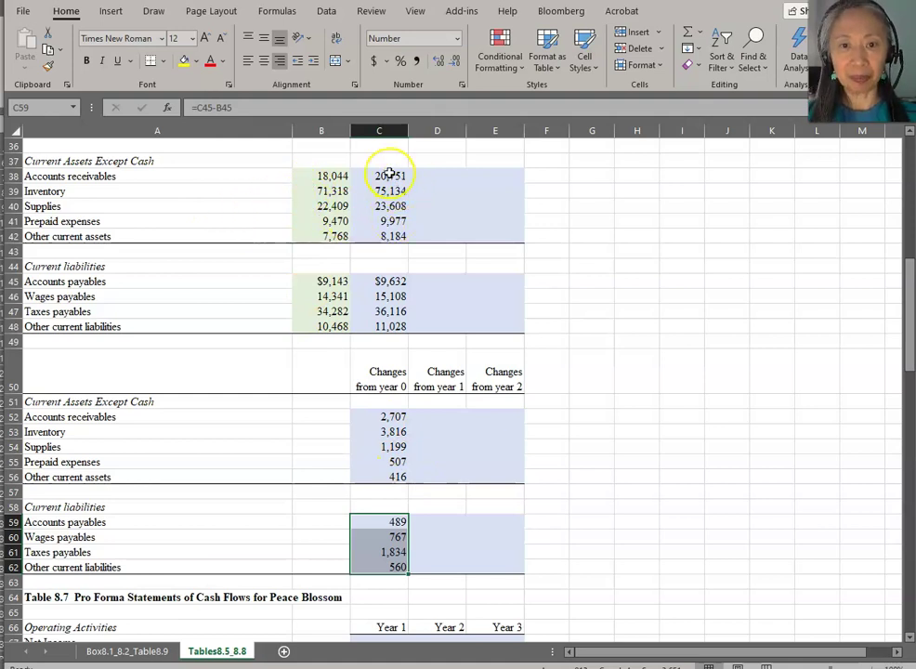
Copy the Year 1 estimates in C38:C48 across to the Year 2 and Year 3 columns
{"action": "left_click_drag", "start_coordinate": [389, 174], "coordinate": [382, 326]}
{"action": "key", "text": "ctrl+c"}
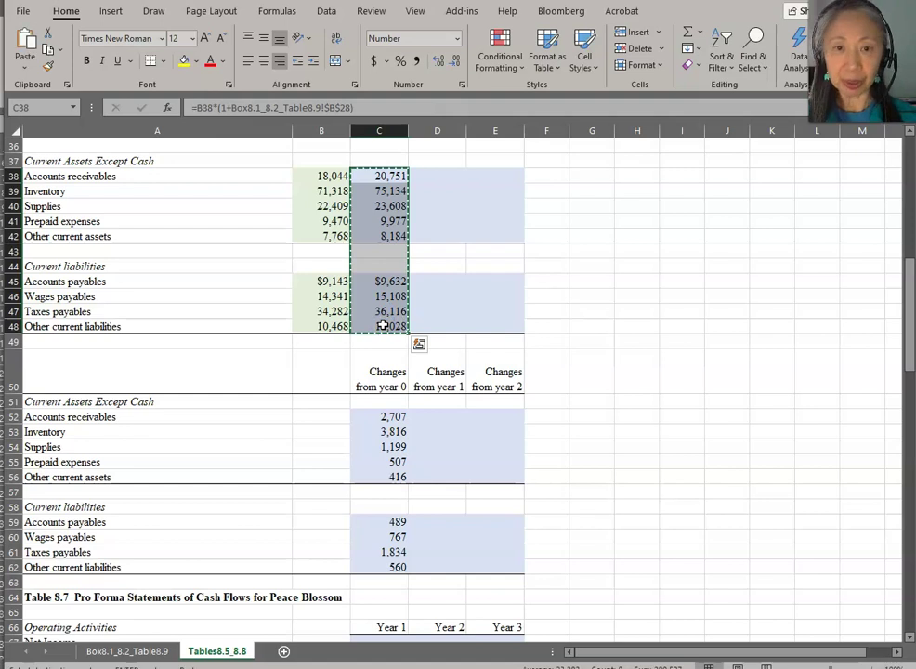
{"action": "key", "text": "shift+Right"}
{"action": "key", "text": "shift+Right"}
{"action": "key", "text": "Return"}
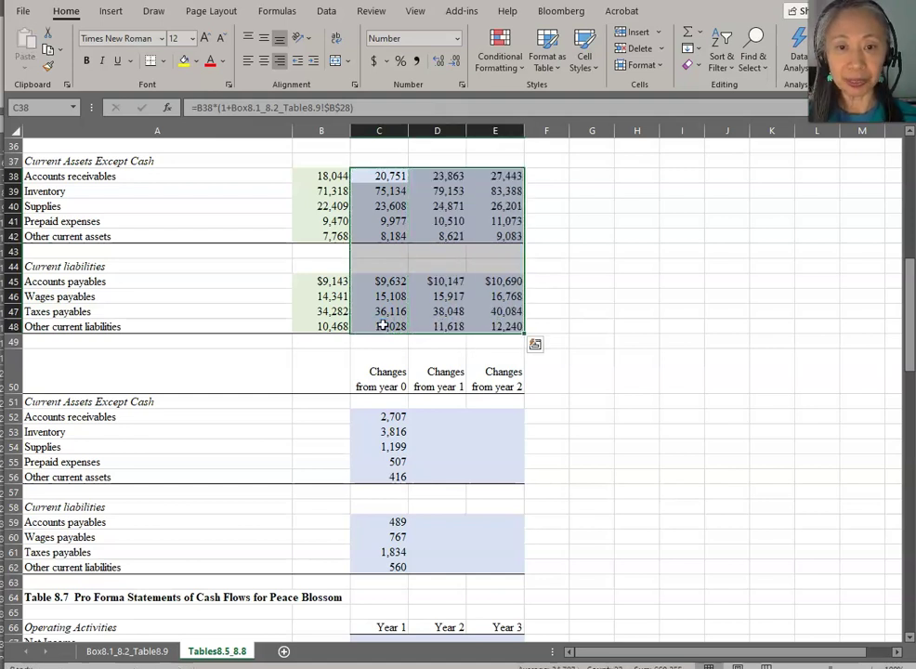
Copy the changes from year 0 in C52:C62 across to the changes from year 1 and year 2 columns
{"action": "left_click", "coordinate": [387, 415]}
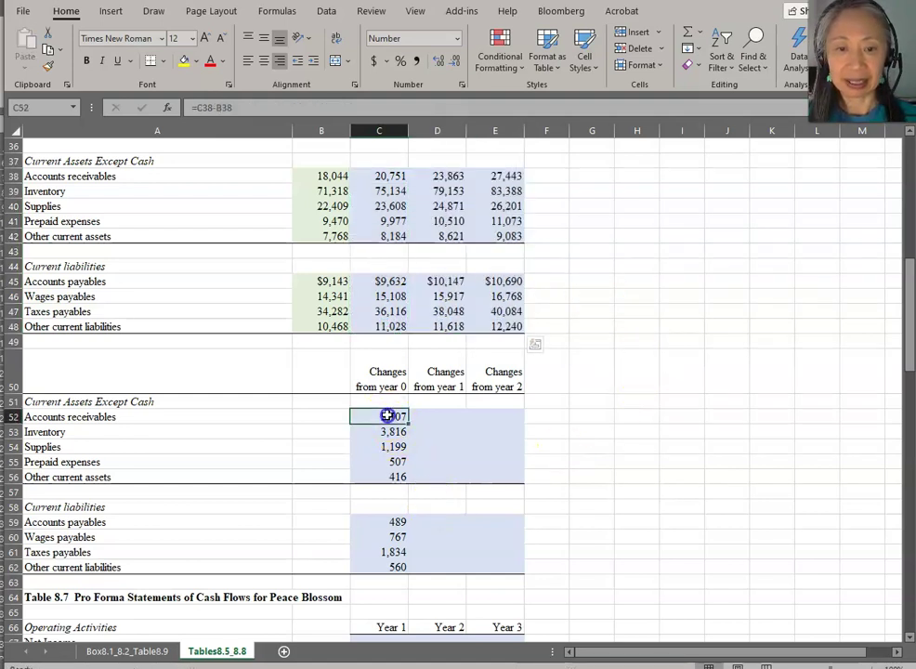
{"action": "key", "text": "shift+Down"}
{"action": "key", "text": "shift+Down"}
{"action": "key", "text": "shift+Down"}
{"action": "key", "text": "shift+Down"}
{"action": "key", "text": "shift+Down"}
{"action": "key", "text": "shift+Down"}
{"action": "key", "text": "shift+Down"}
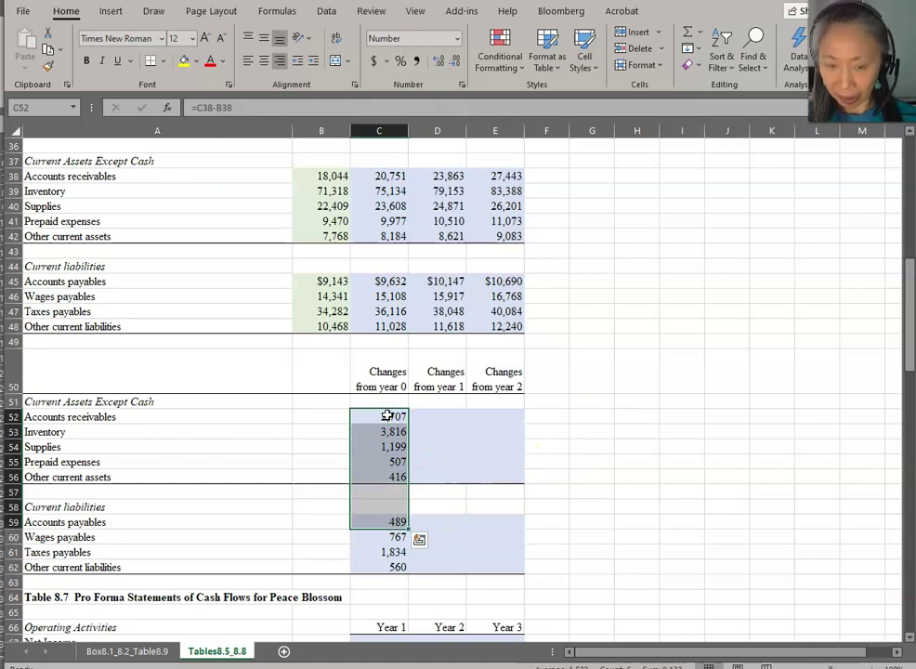
{"action": "key", "text": "shift+Down"}
{"action": "key", "text": "shift+Down"}
{"action": "key", "text": "shift+Down"}
{"action": "key", "text": "ctrl+c"}
{"action": "key", "text": "Right"}
{"action": "key", "text": "shift+Right"}
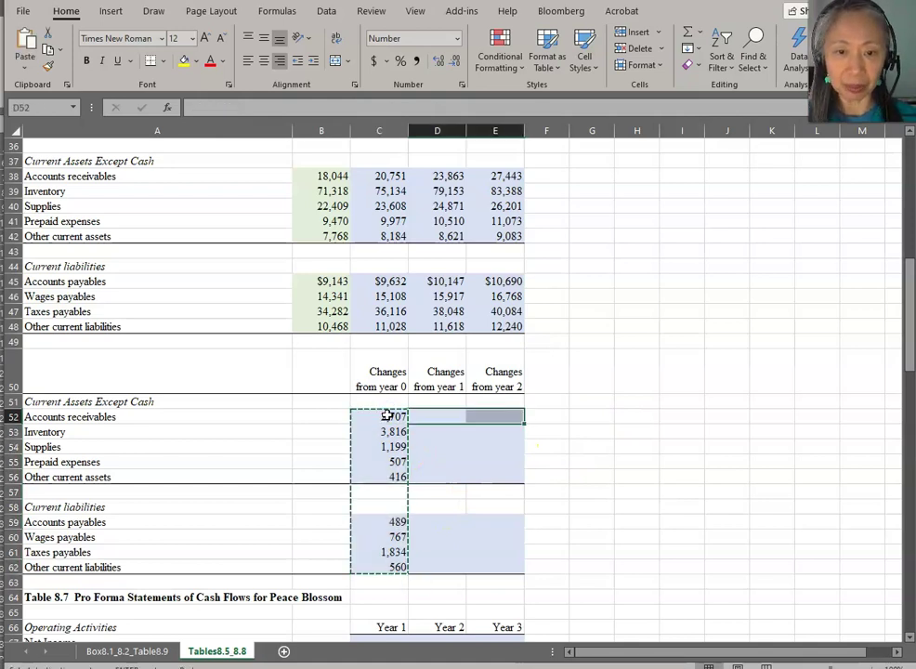
{"action": "key", "text": "Return"}
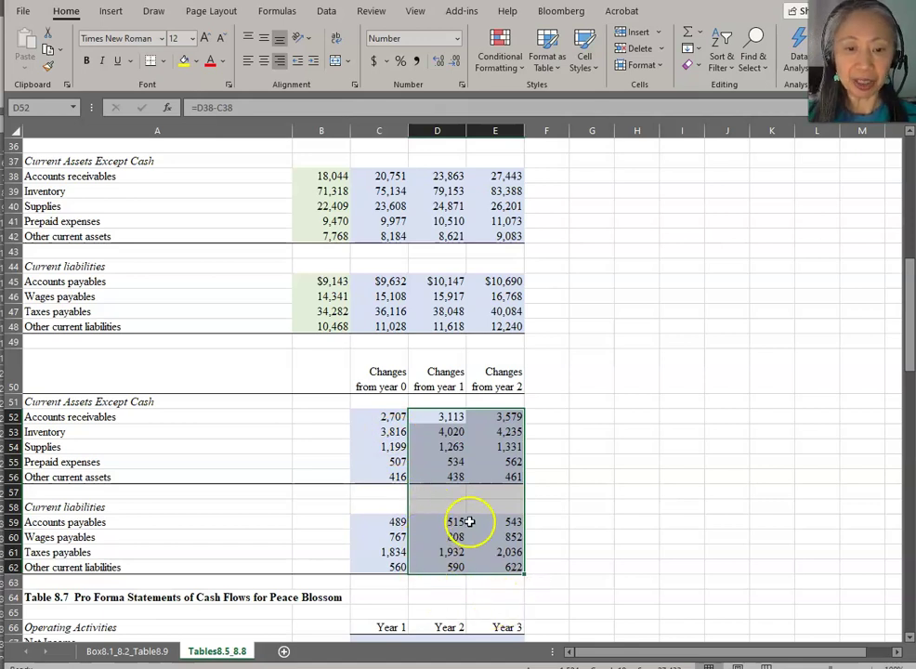
{"action": "left_click", "coordinate": [442, 462]}
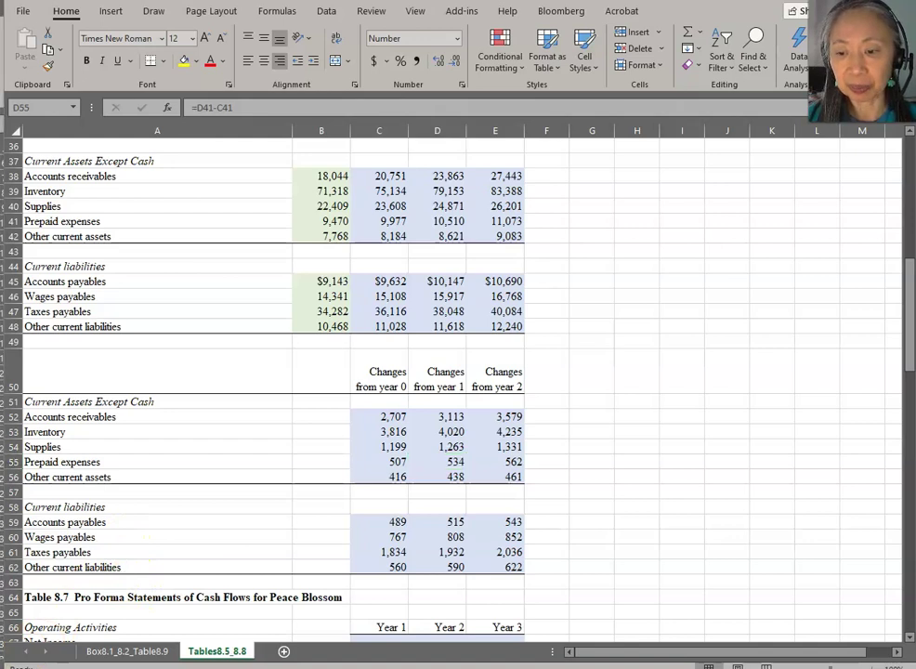
Link the Year 1 net income in C67 of Table 8.7 to the income statement with =C23
{"action": "scroll", "coordinate": [236, 429], "scroll_direction": "up", "scroll_amount": 2}
{"action": "scroll", "coordinate": [235, 429], "scroll_direction": "down", "scroll_amount": 6}
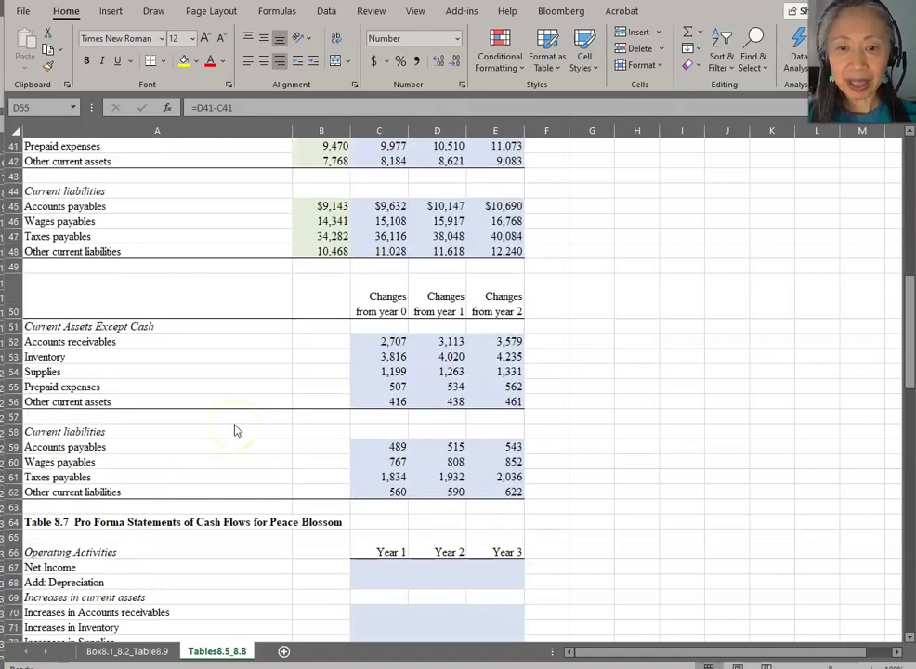
{"action": "scroll", "coordinate": [235, 429], "scroll_direction": "down", "scroll_amount": 2}
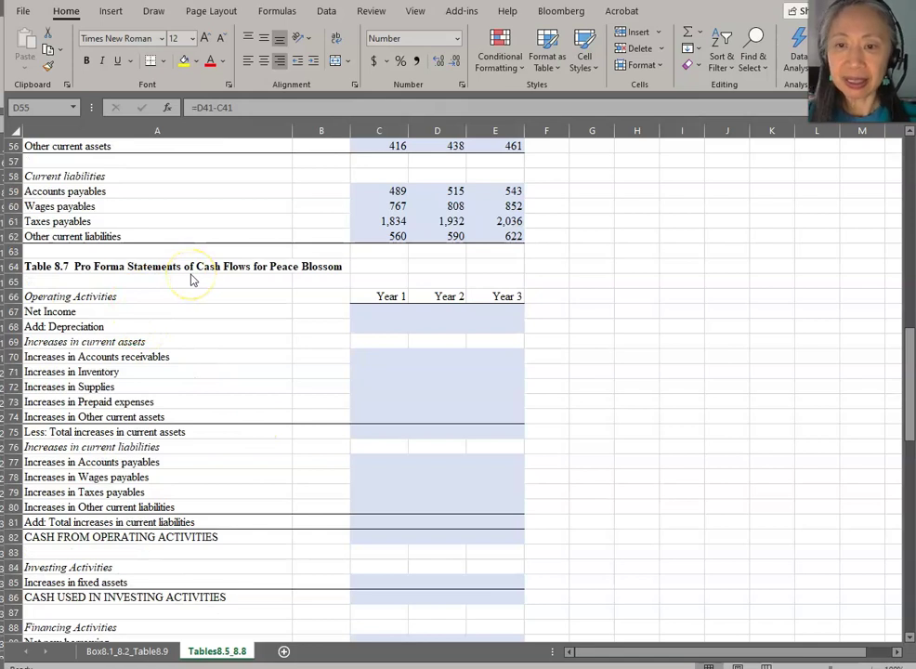
{"action": "left_click", "coordinate": [380, 311]}
{"action": "type", "text": "="}
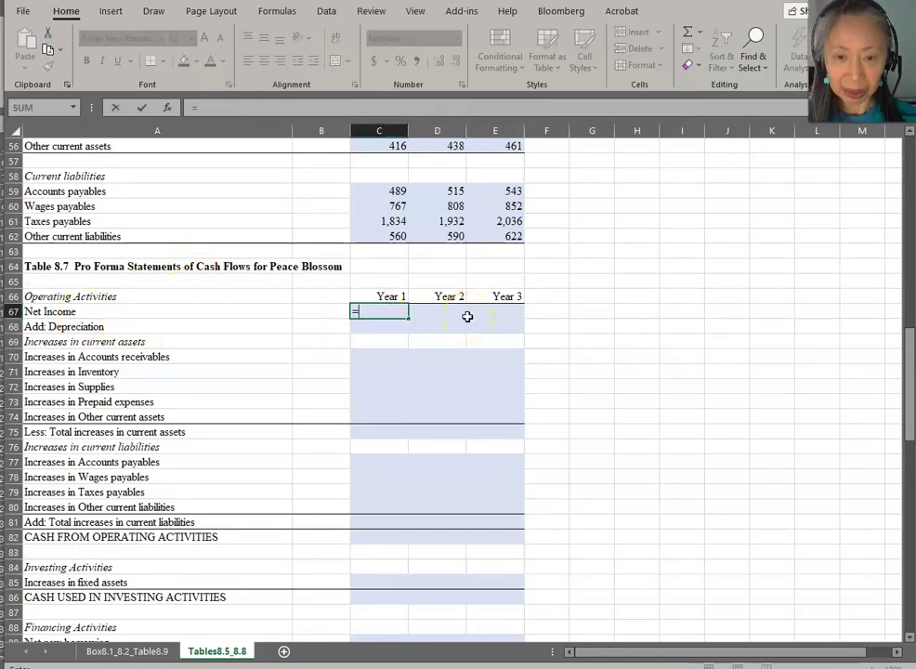
{"action": "scroll", "coordinate": [467, 317], "scroll_direction": "up", "scroll_amount": 12}
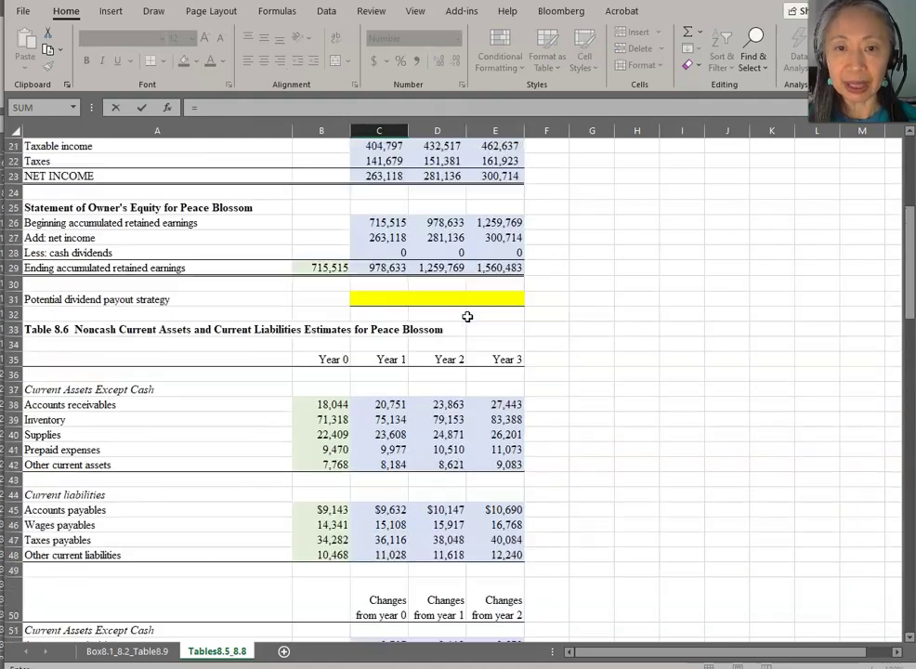
{"action": "left_click", "coordinate": [395, 176]}
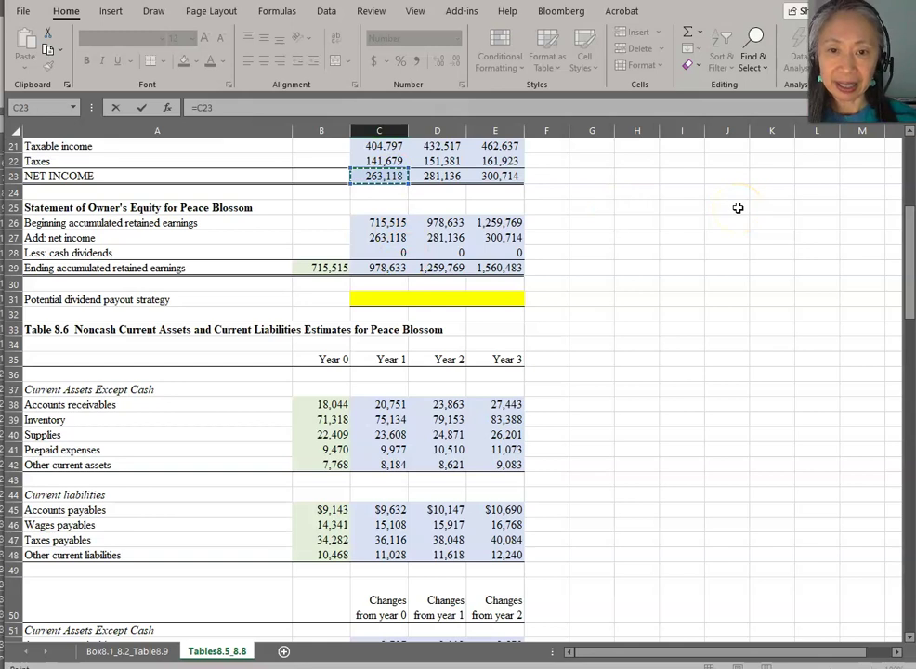
{"action": "key", "text": "Return"}
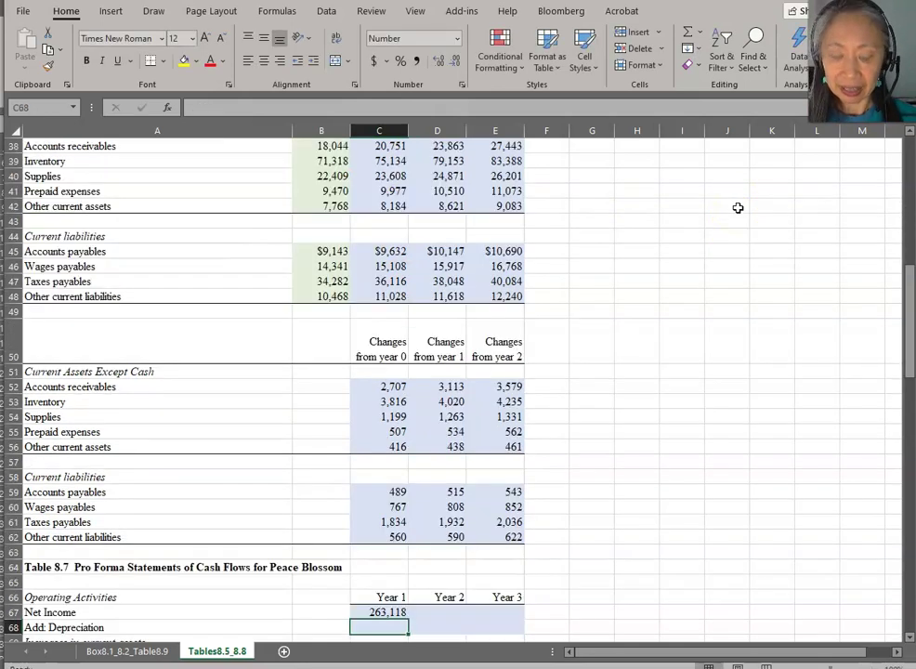
Link the Year 1 depreciation in C68 to the income statement's depreciation expense with =C18
{"action": "type", "text": "="}
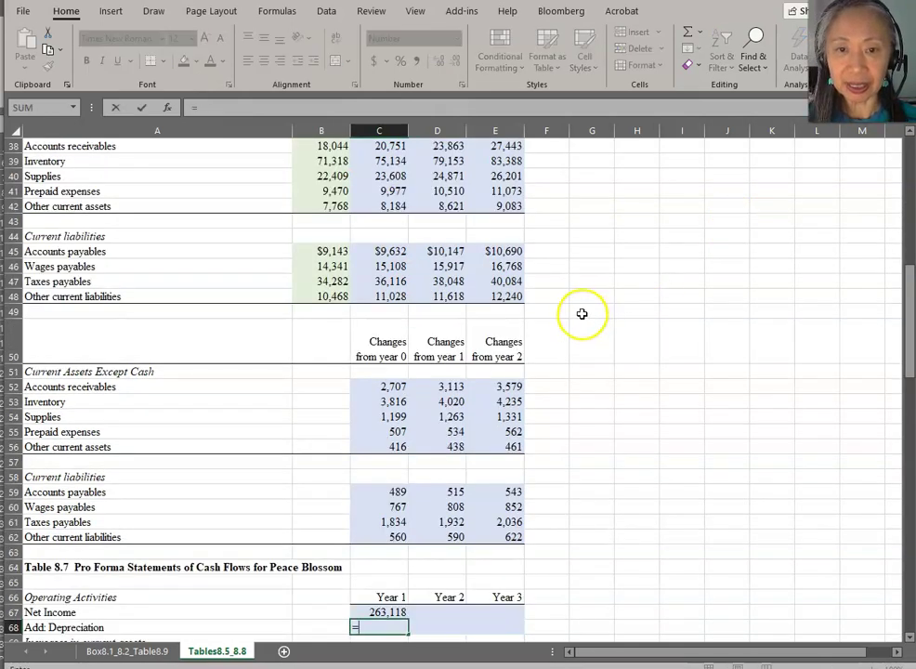
{"action": "scroll", "coordinate": [581, 314], "scroll_direction": "up", "scroll_amount": 7}
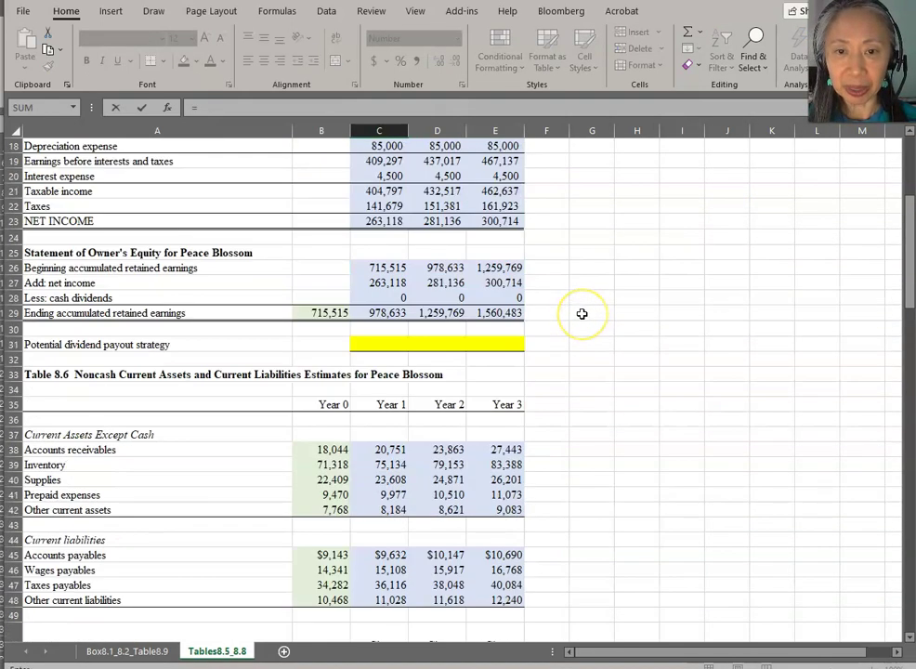
{"action": "left_click", "coordinate": [387, 145]}
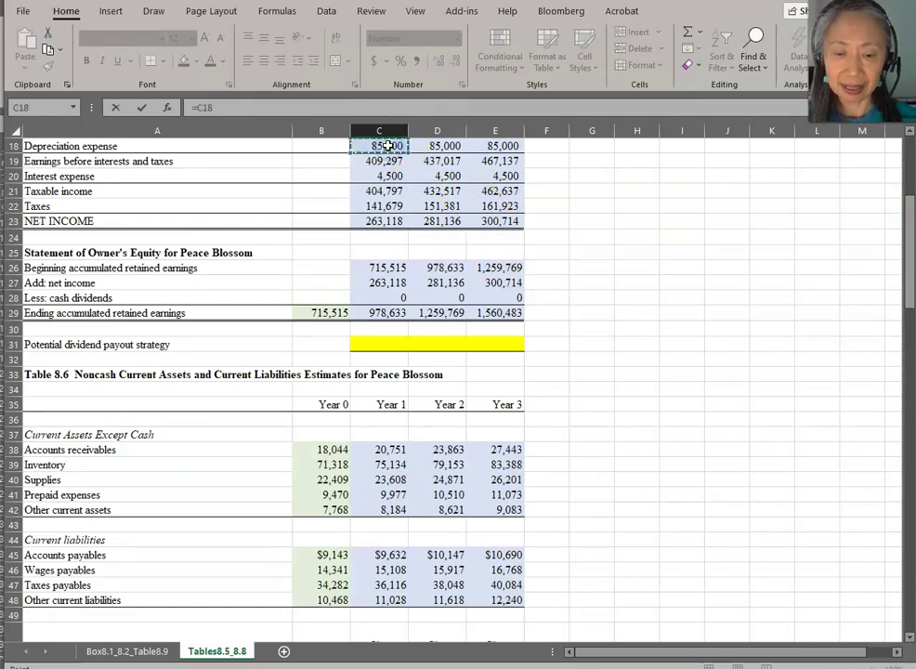
{"action": "key", "text": "Return"}
{"action": "key", "text": "Return"}
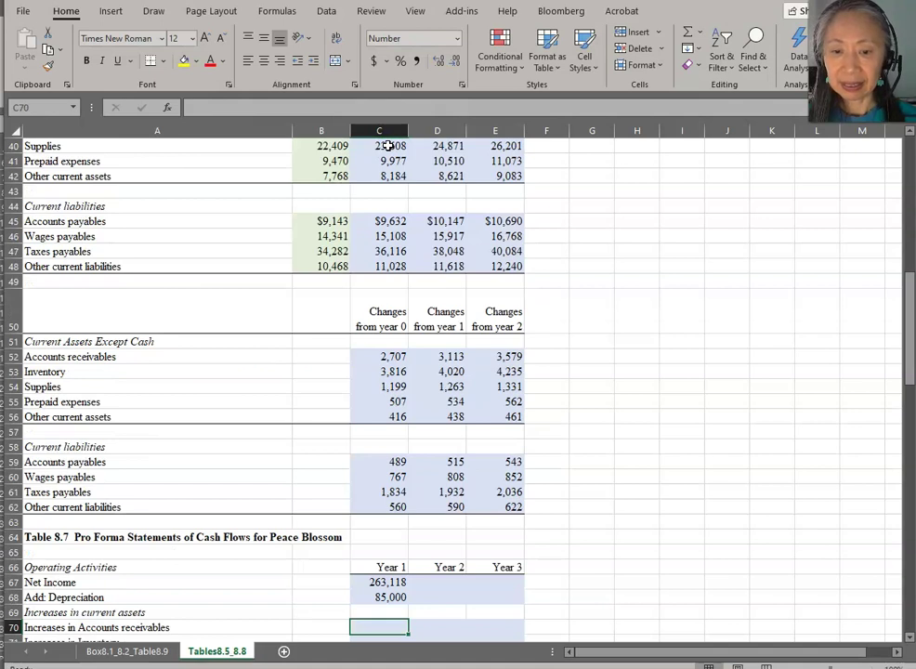
Link the Year 1 increases in accounts receivables and inventory in C70 and C71 to =C52 and =C53
{"action": "scroll", "coordinate": [409, 394], "scroll_direction": "down", "scroll_amount": 3}
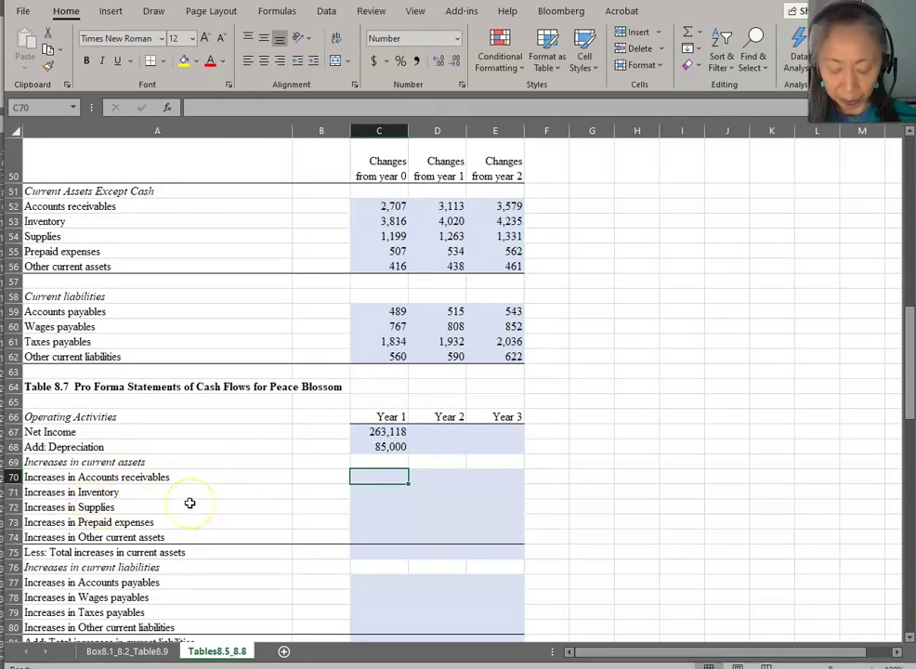
{"action": "type", "text": "="}
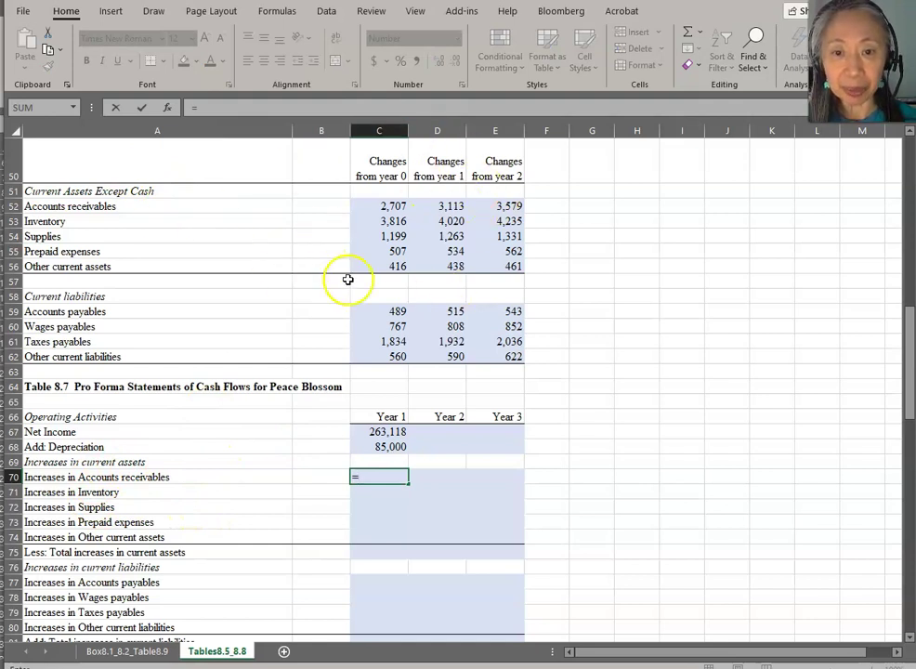
{"action": "left_click", "coordinate": [388, 206]}
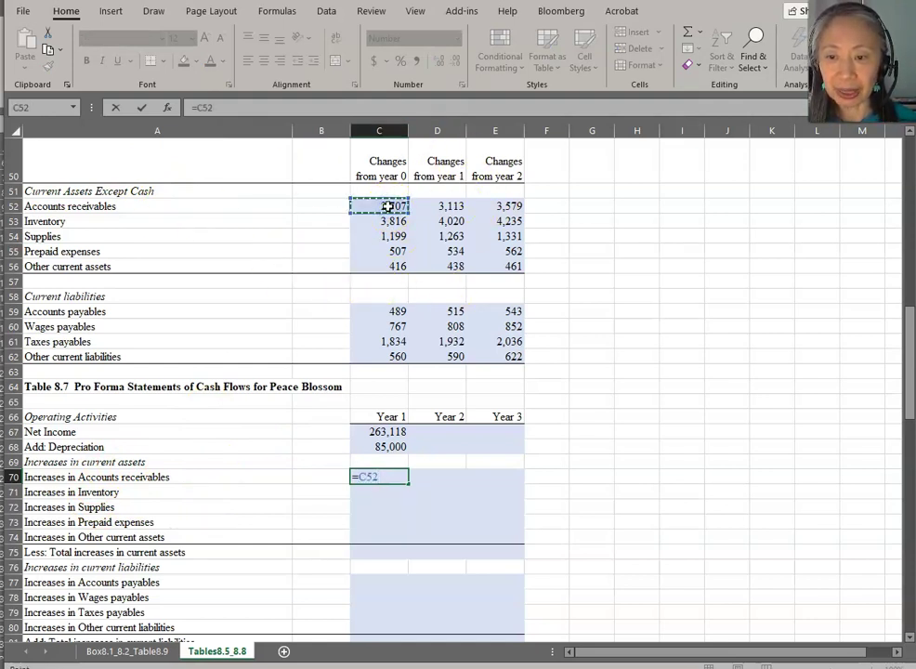
{"action": "key", "text": "Return"}
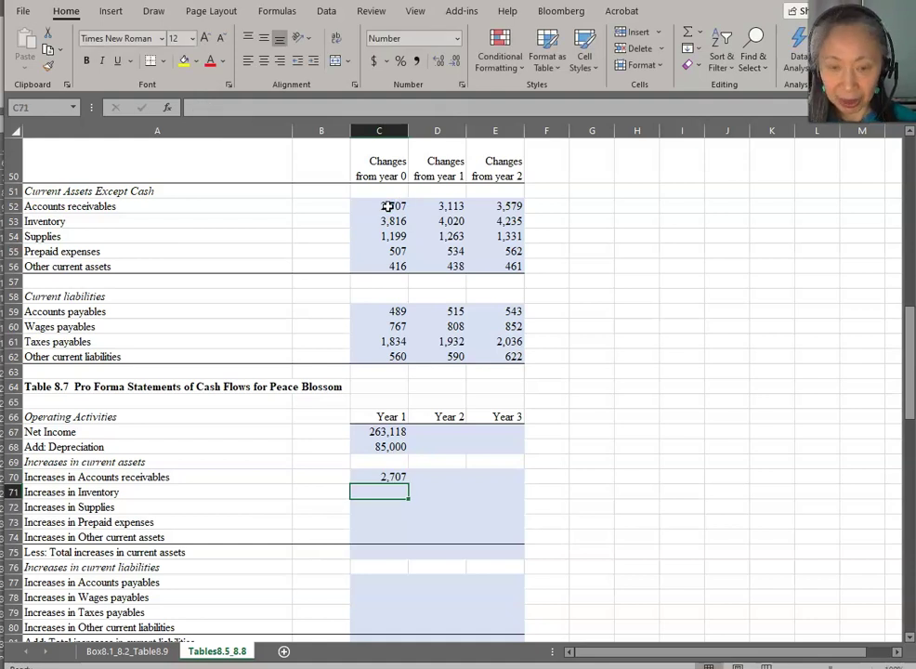
{"action": "type", "text": "="}
{"action": "left_click", "coordinate": [395, 222]}
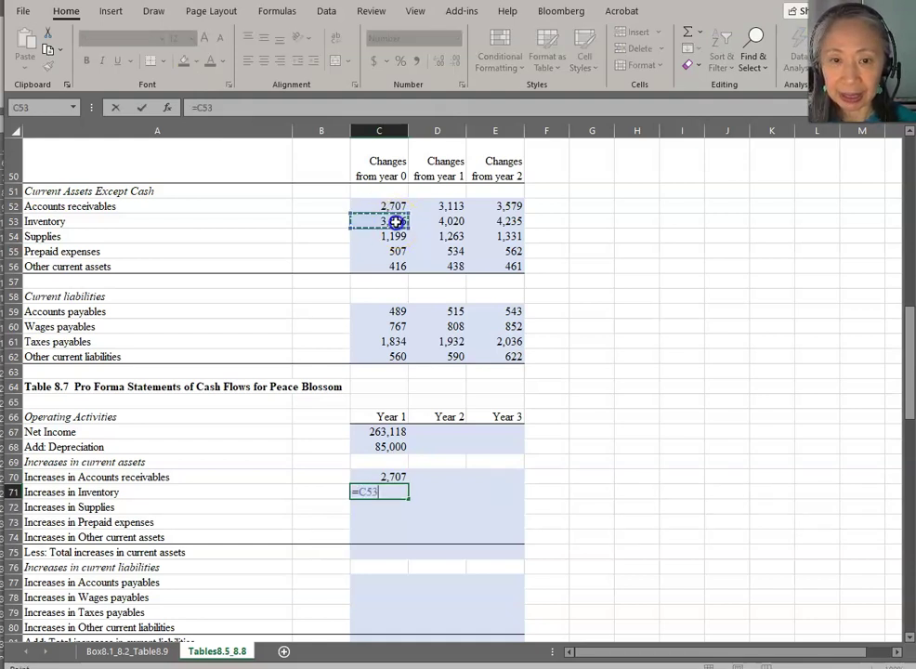
{"action": "key", "text": "Return"}
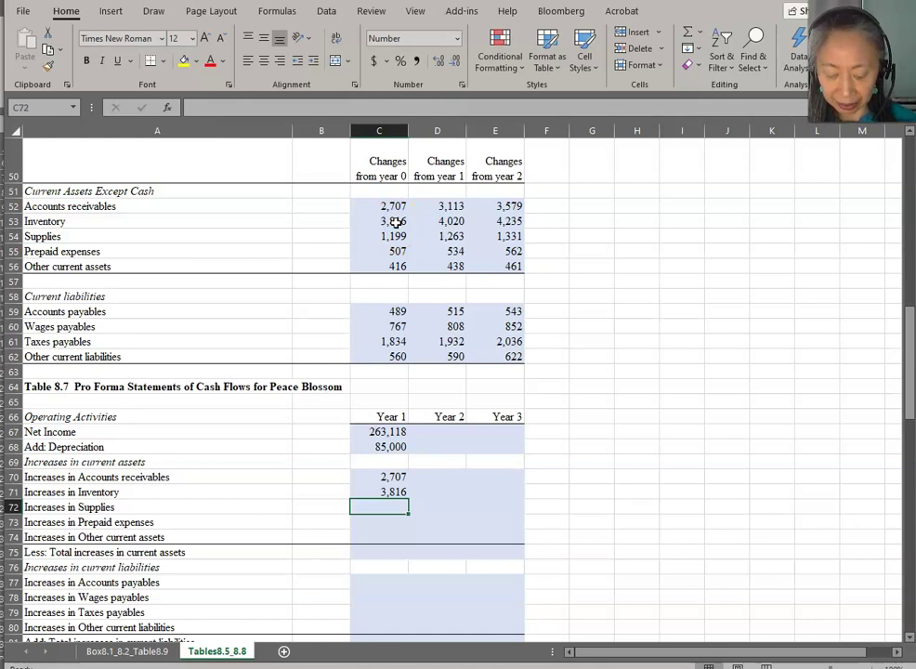
Link the Year 1 increases in supplies, prepaid expenses and other current assets in C72:C74 to C54, C55 and C56
{"action": "type", "text": "="}
{"action": "left_click", "coordinate": [394, 239]}
{"action": "key", "text": "Return"}
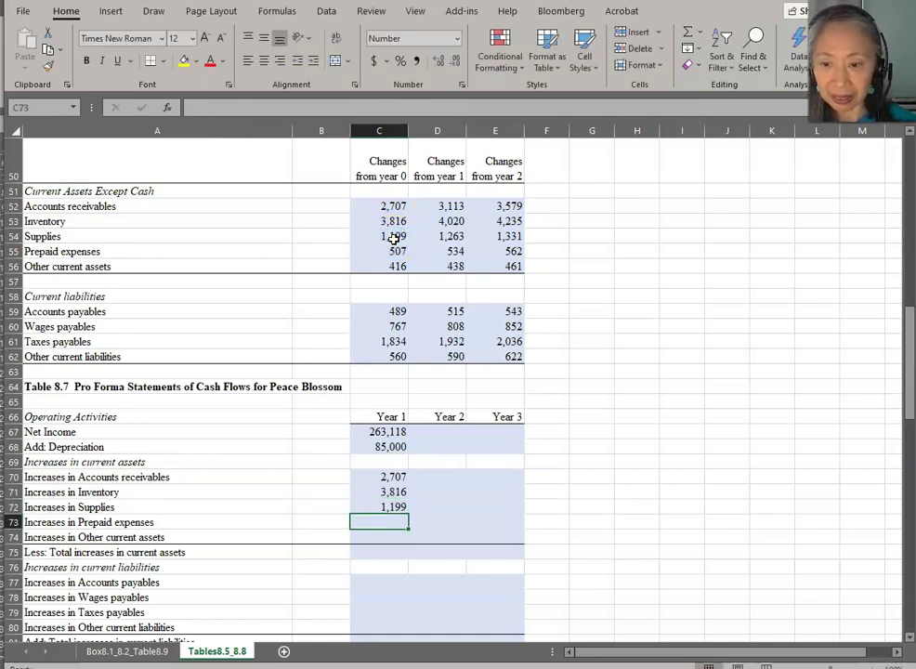
{"action": "type", "text": "="}
{"action": "left_click", "coordinate": [390, 252]}
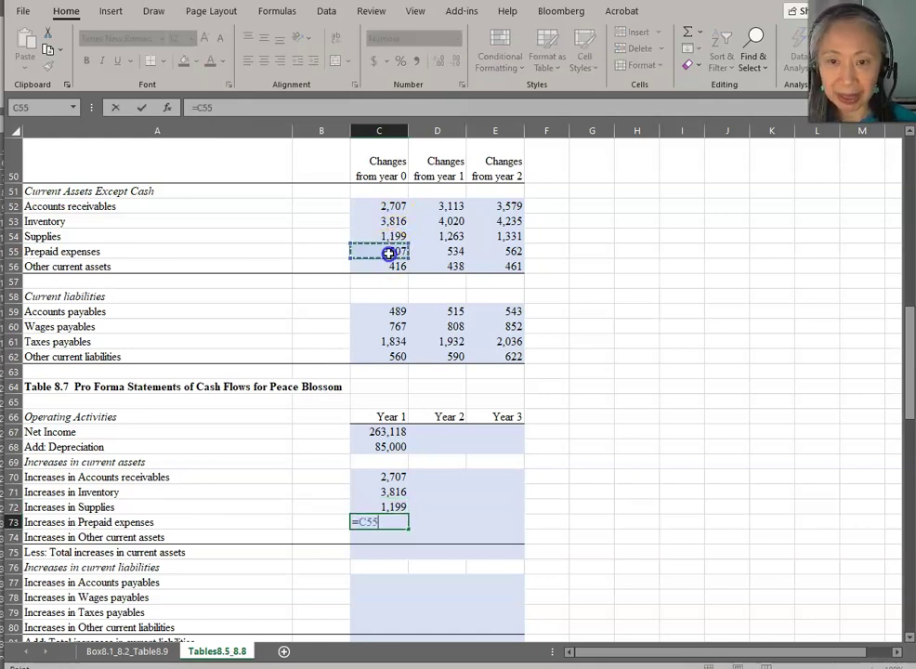
{"action": "key", "text": "Return"}
{"action": "type", "text": "="}
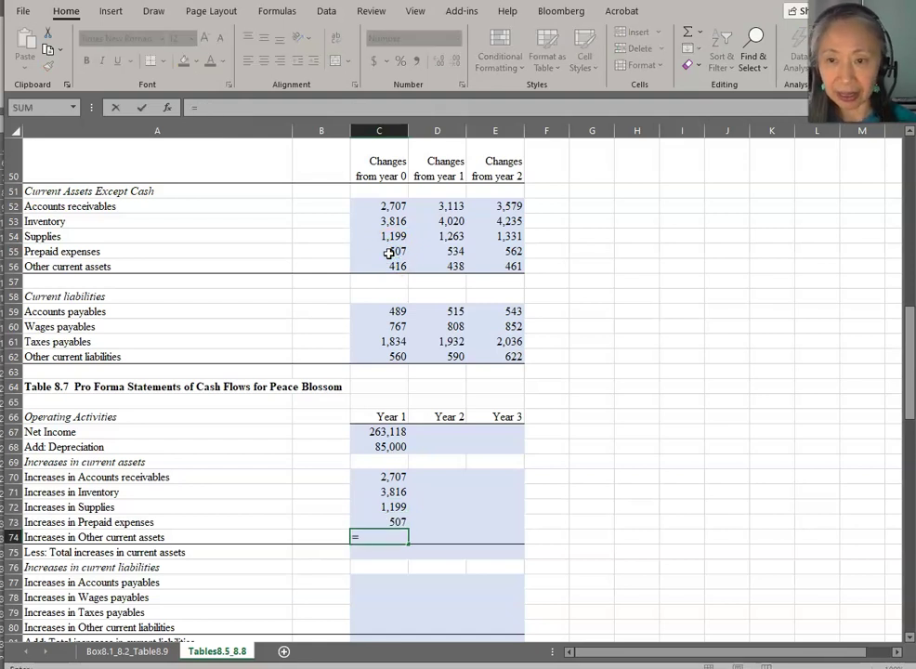
{"action": "left_click", "coordinate": [382, 267]}
{"action": "key", "text": "Return"}
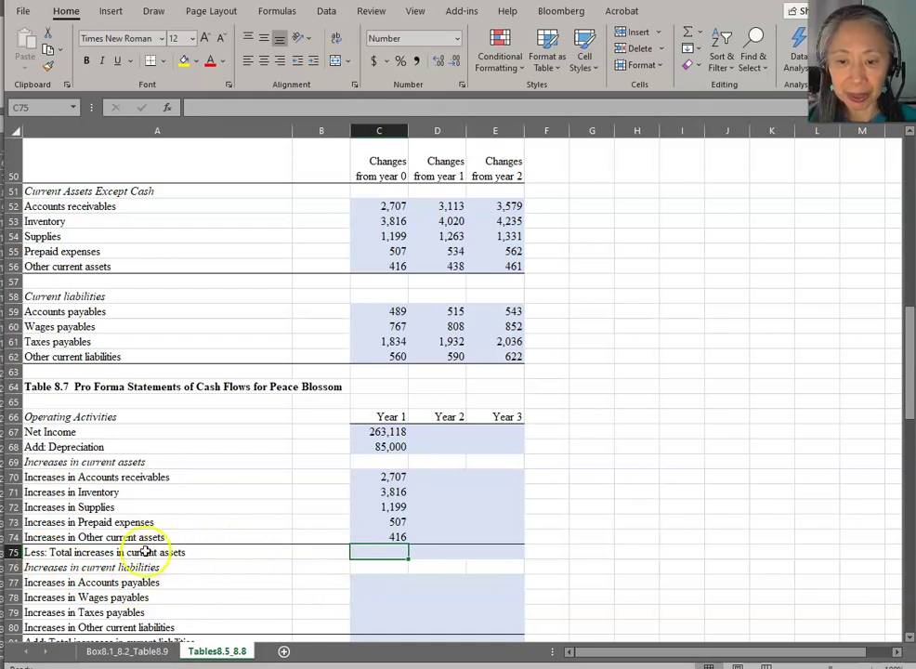
Total the Year 1 increases in current assets in C75 with a SUM of C70:C74
{"action": "type", "text": "=su"}
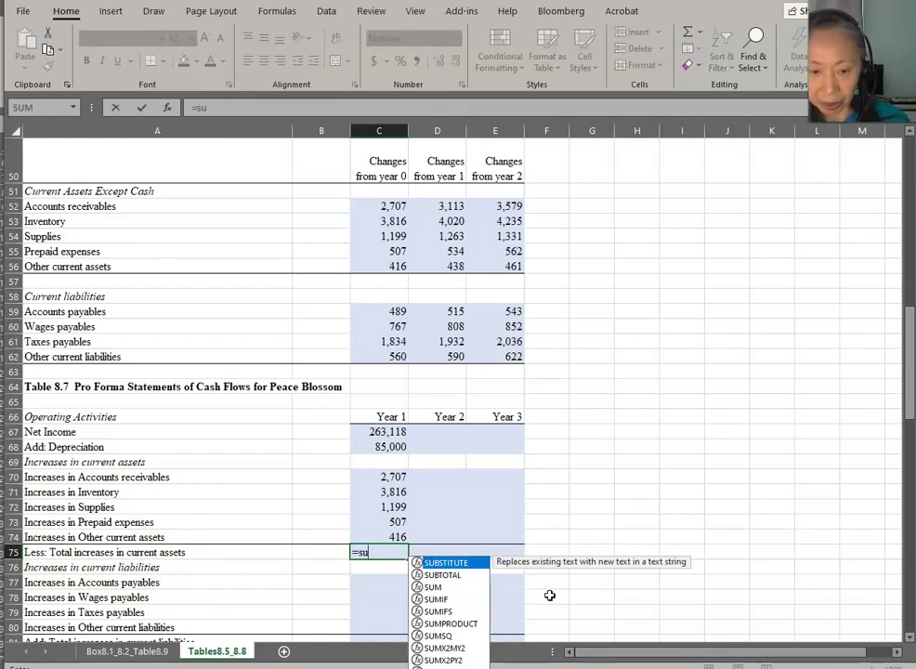
{"action": "type", "text": "m("}
{"action": "key", "text": "Up"}
{"action": "key", "text": "shift+Up"}
{"action": "key", "text": "shift+Up"}
{"action": "key", "text": "shift+Up"}
{"action": "key", "text": "shift+Up"}
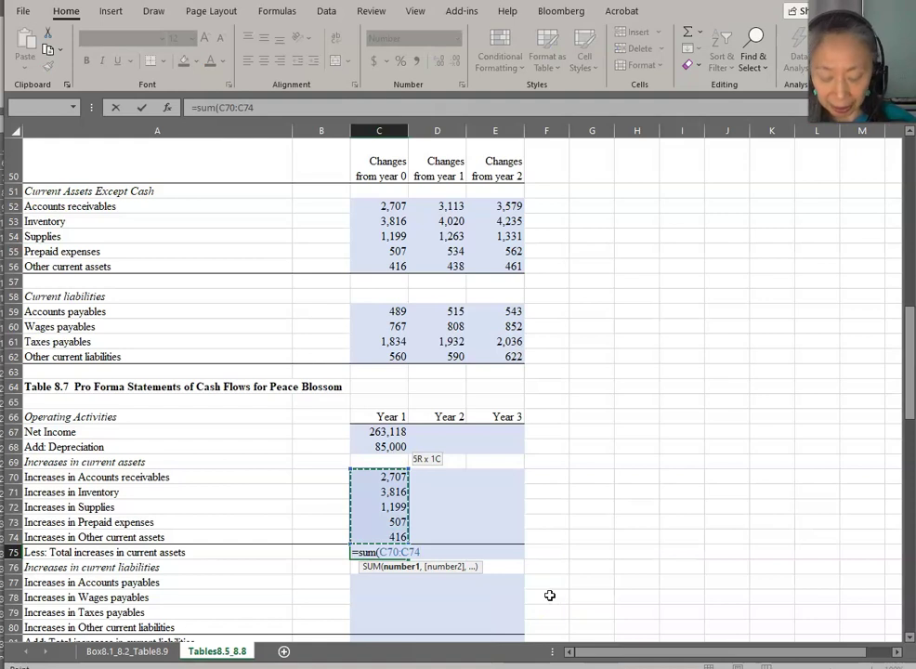
{"action": "key", "text": "Return"}
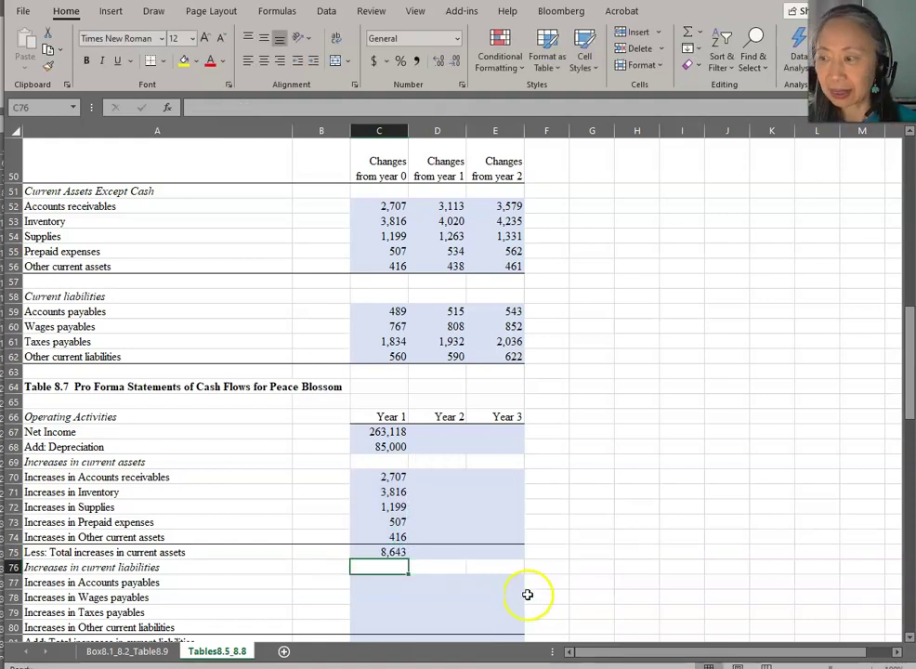
Link the Year 1 increase in accounts payables in C77 to the change from year 0 with =C59
{"action": "left_click", "coordinate": [382, 586]}
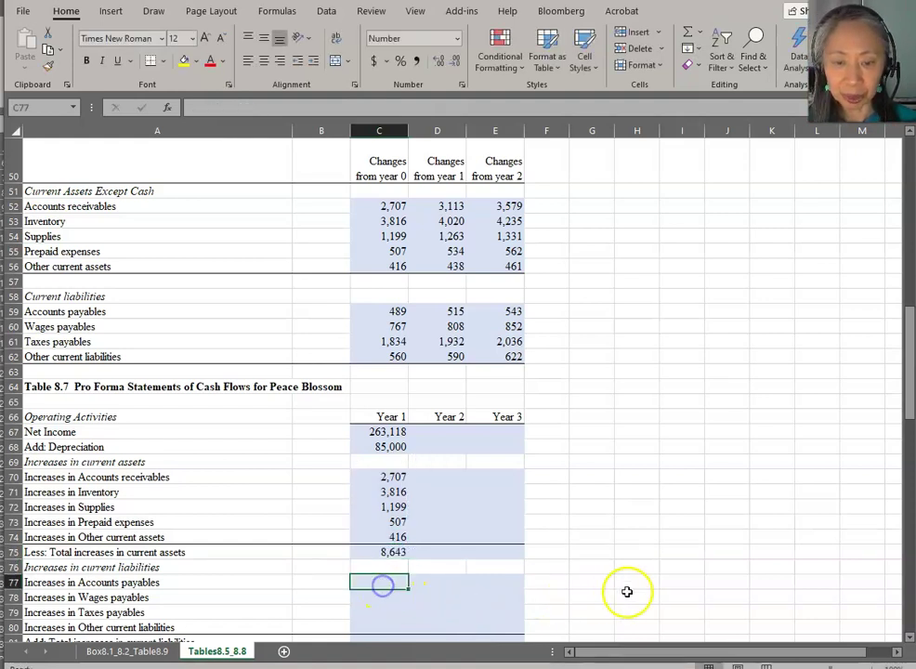
{"action": "type", "text": "="}
{"action": "left_click", "coordinate": [374, 312]}
{"action": "key", "text": "Return"}
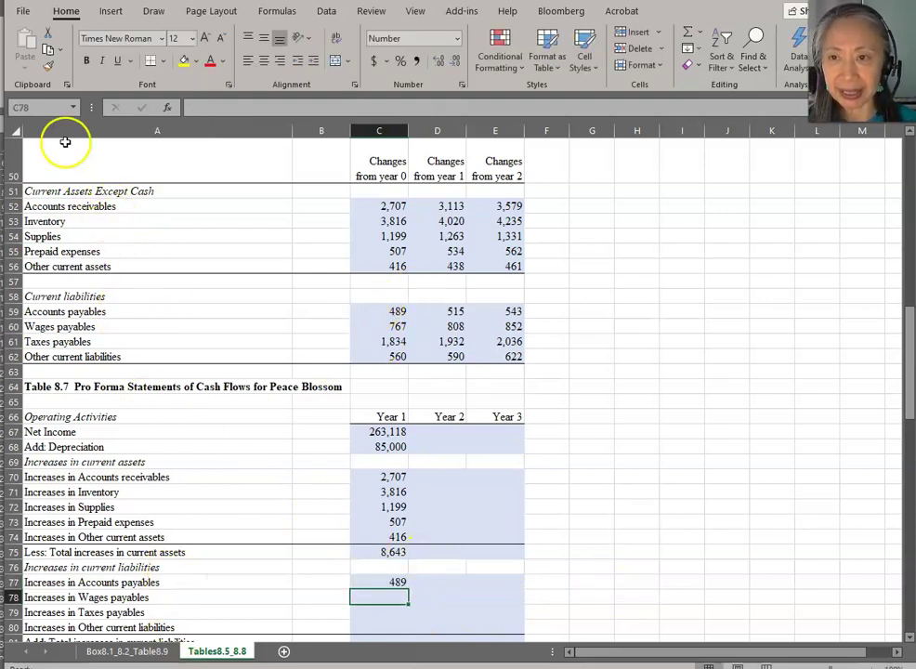
Copy the accounts payables formula from C77 to the other current liabilities in C78:C80, pasting formulas only
{"action": "left_click", "coordinate": [406, 582]}
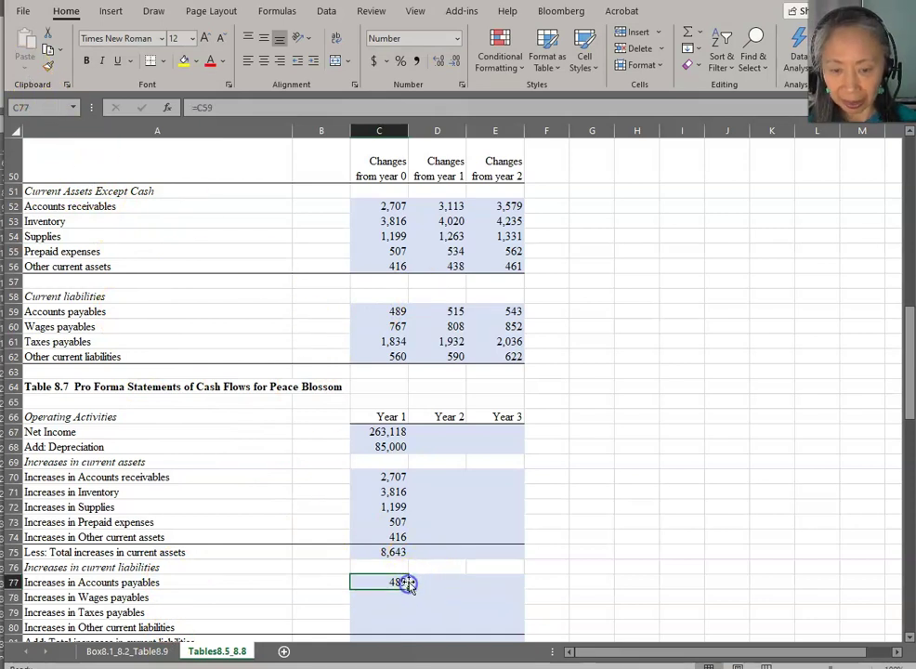
{"action": "key", "text": "ctrl+c"}
{"action": "left_click_drag", "start_coordinate": [377, 599], "coordinate": [367, 628]}
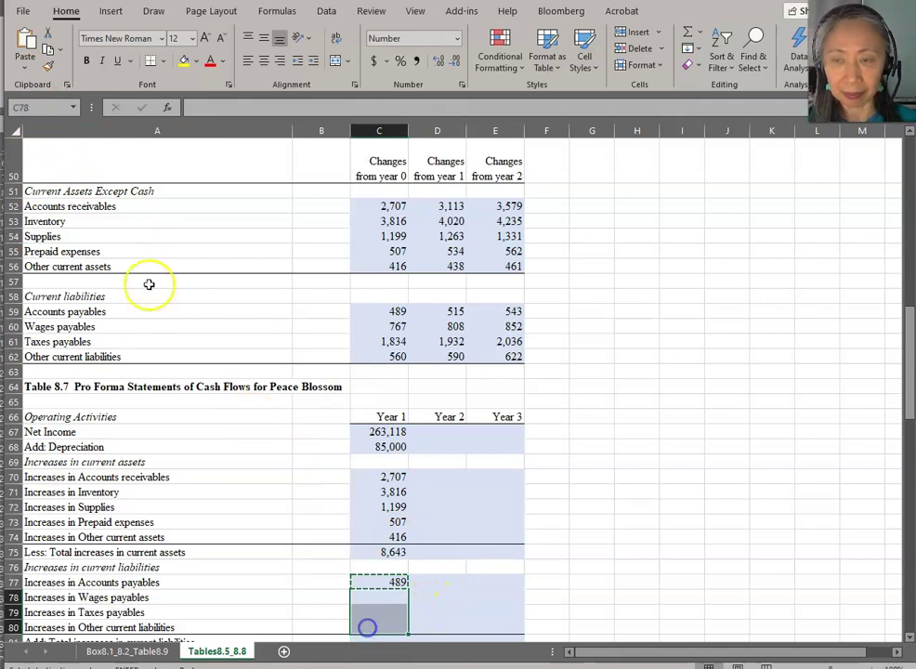
{"action": "left_click", "coordinate": [25, 59]}
{"action": "left_click", "coordinate": [44, 108]}
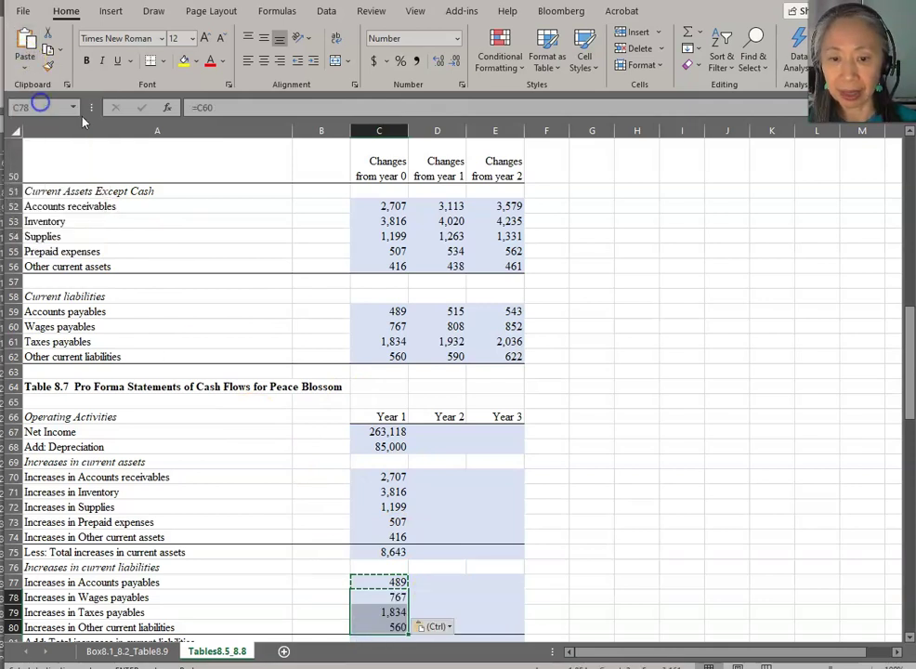
Total the Year 1 increases in current liabilities in C81 with a SUM of C77:C80
{"action": "scroll", "coordinate": [388, 375], "scroll_direction": "down", "scroll_amount": 4}
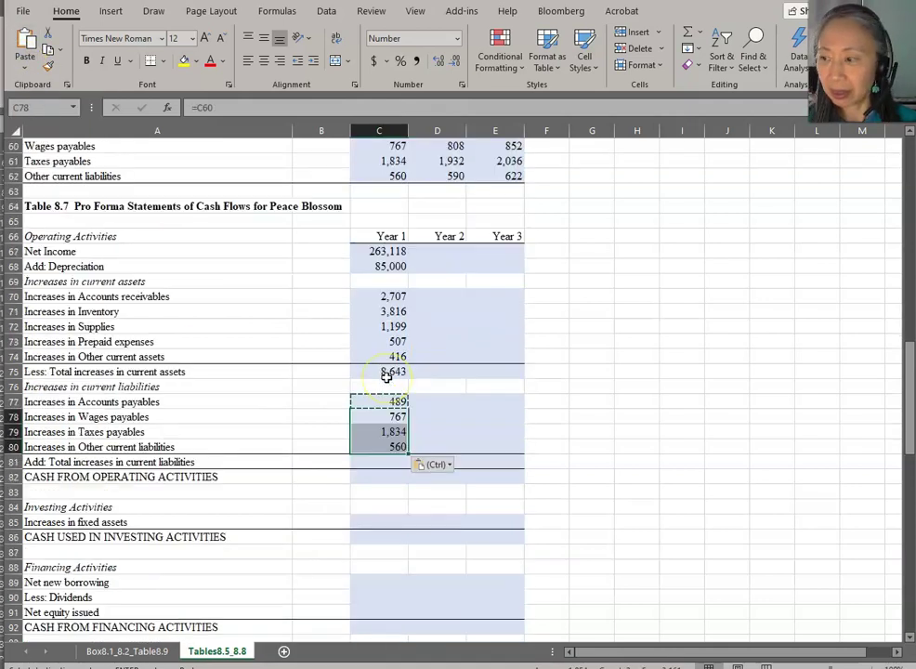
{"action": "left_click", "coordinate": [390, 462]}
{"action": "type", "text": "=sum("}
{"action": "key", "text": "Up"}
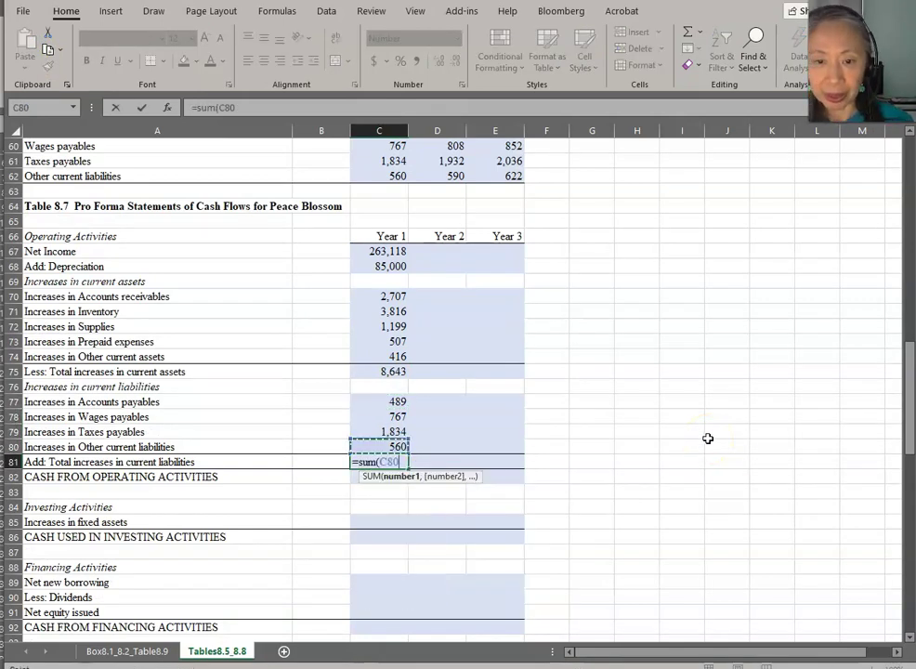
{"action": "key", "text": "shift+Up"}
{"action": "key", "text": "shift+Up"}
{"action": "key", "text": "shift+Up"}
{"action": "key", "text": "Return"}
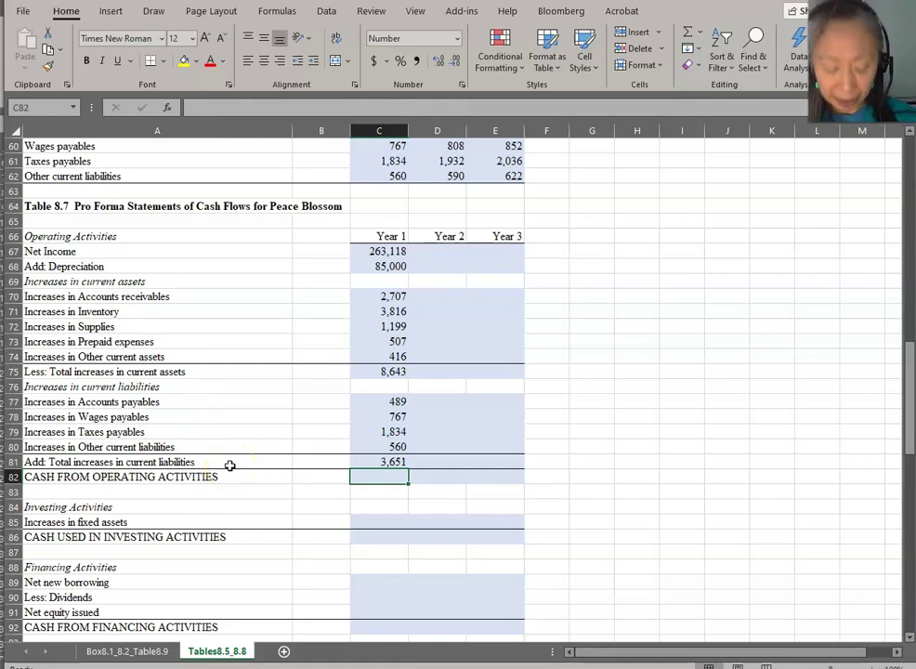
Calculate Year 1 cash from operating activities in C82 with =C67+C68-C75+C81
{"action": "type", "text": "="}
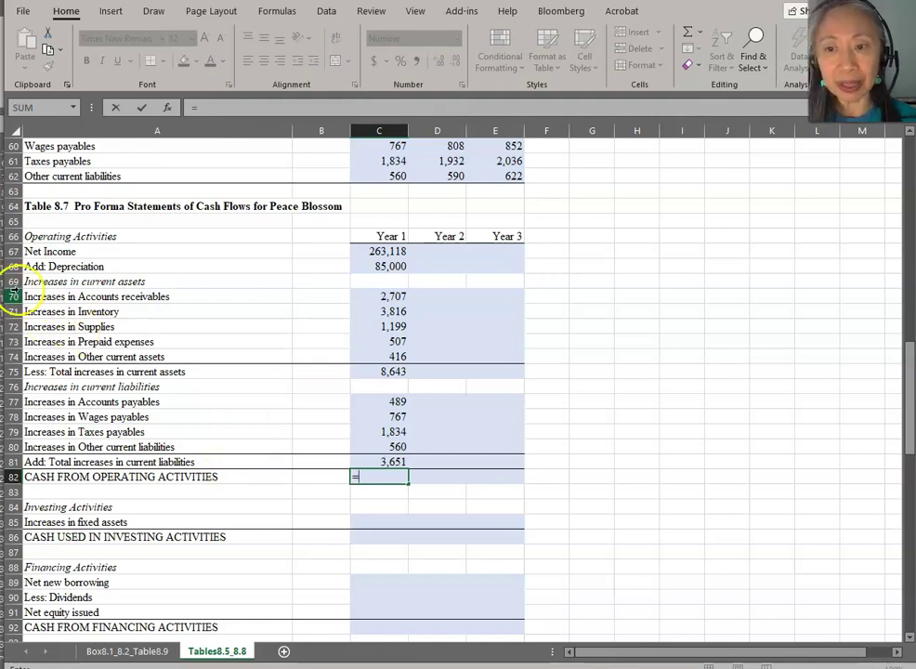
{"action": "left_click", "coordinate": [379, 251]}
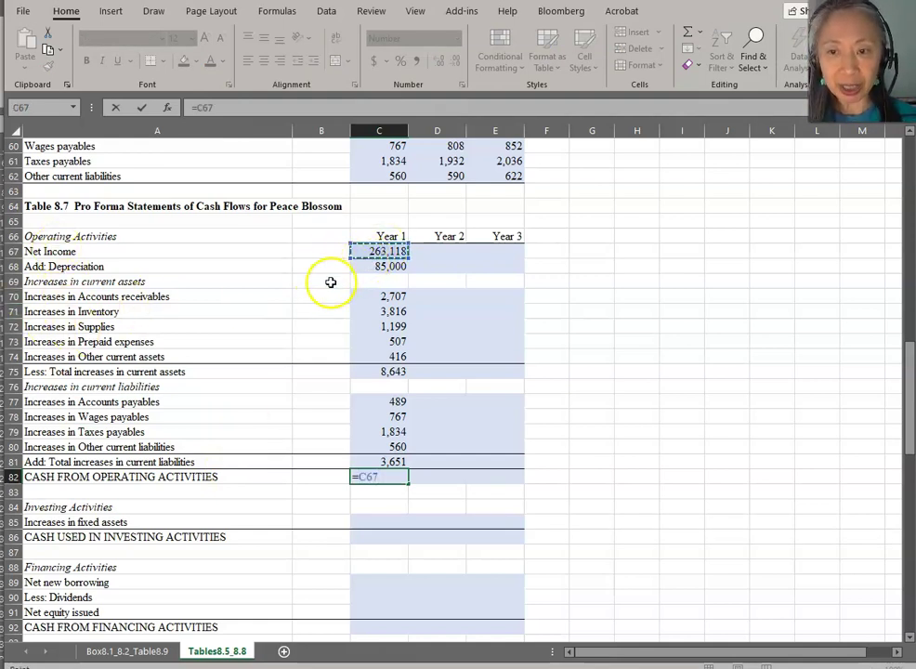
{"action": "type", "text": "+"}
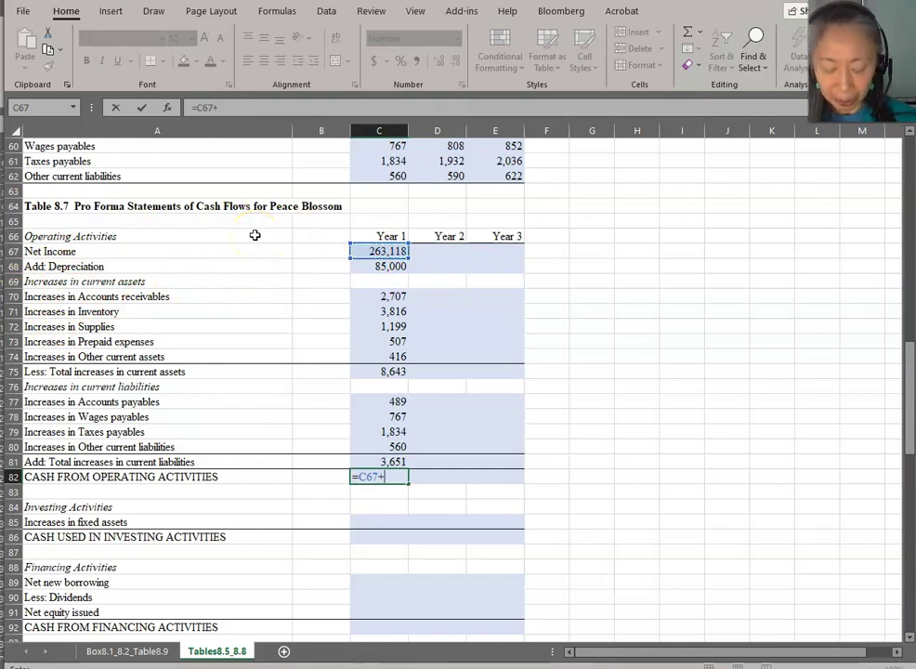
{"action": "left_click", "coordinate": [367, 267]}
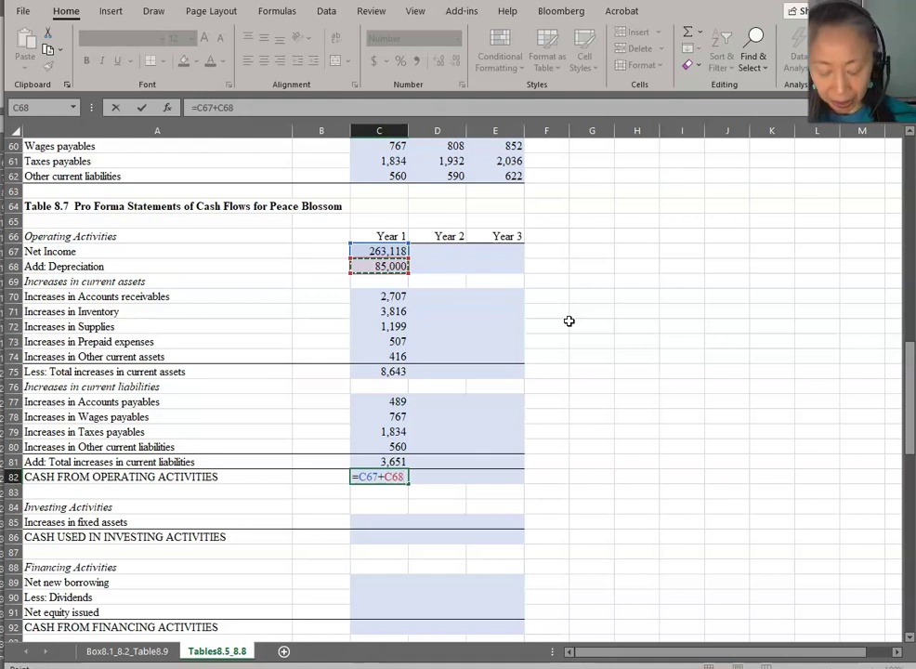
{"action": "type", "text": "-"}
{"action": "left_click", "coordinate": [378, 371]}
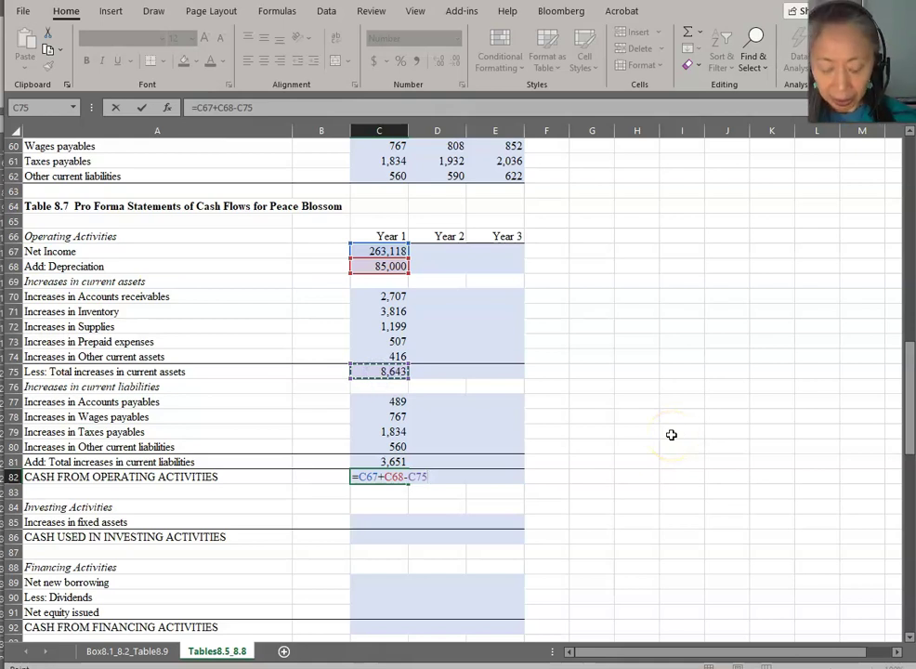
{"action": "type", "text": "+"}
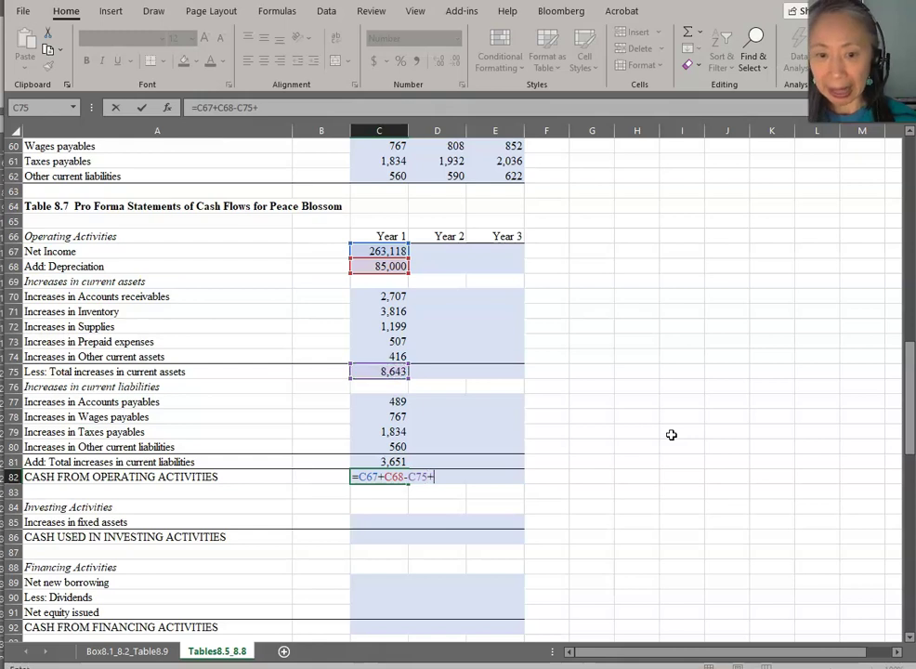
{"action": "left_click", "coordinate": [388, 460]}
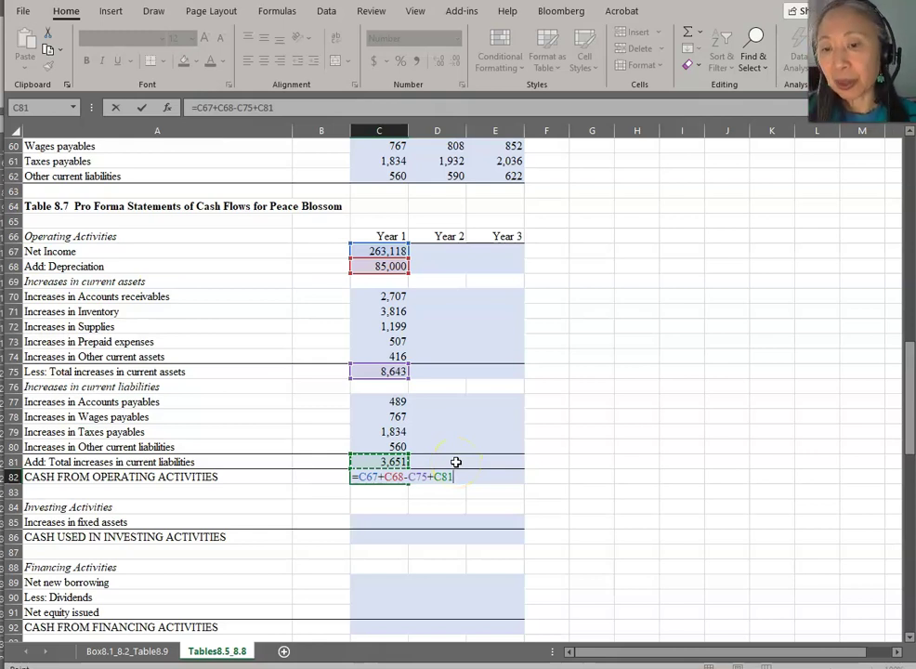
{"action": "key", "text": "Return"}
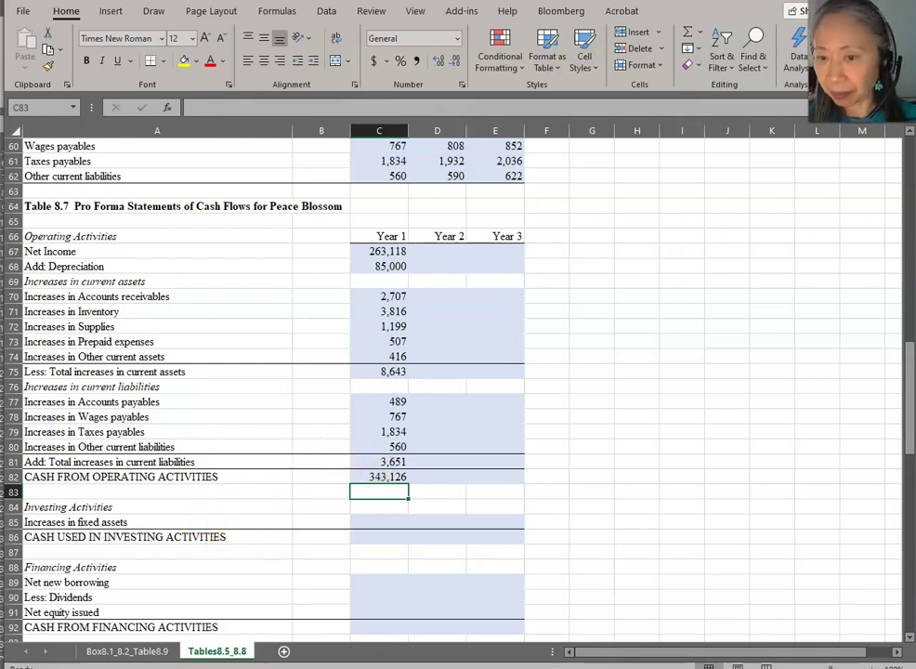
{"action": "key", "text": "Right"}
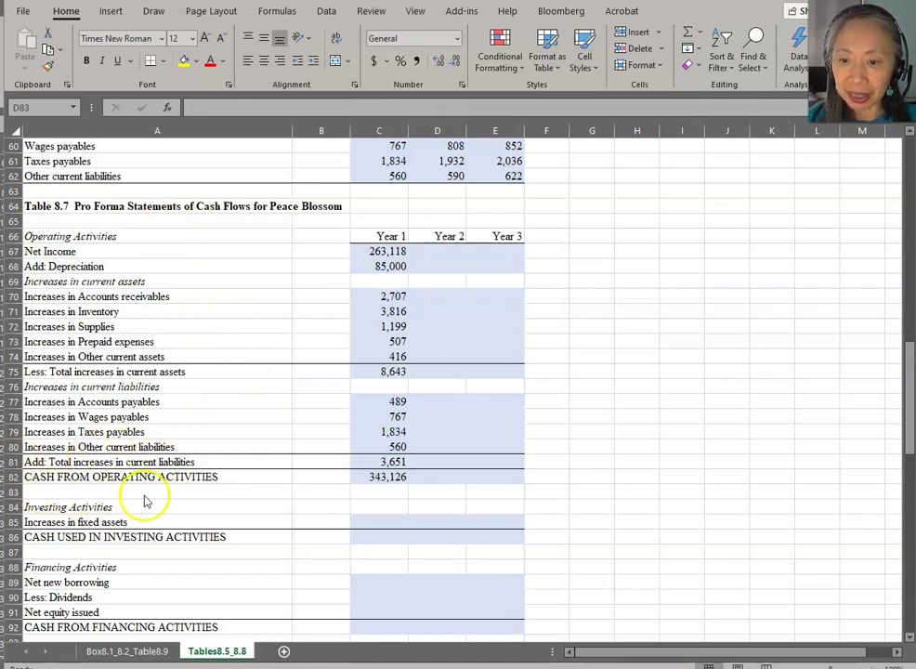
Copy the Year 1 operating activities formulas in C67:C82 across to Year 2 and Year 3 in columns D and E
{"action": "left_click", "coordinate": [388, 251]}
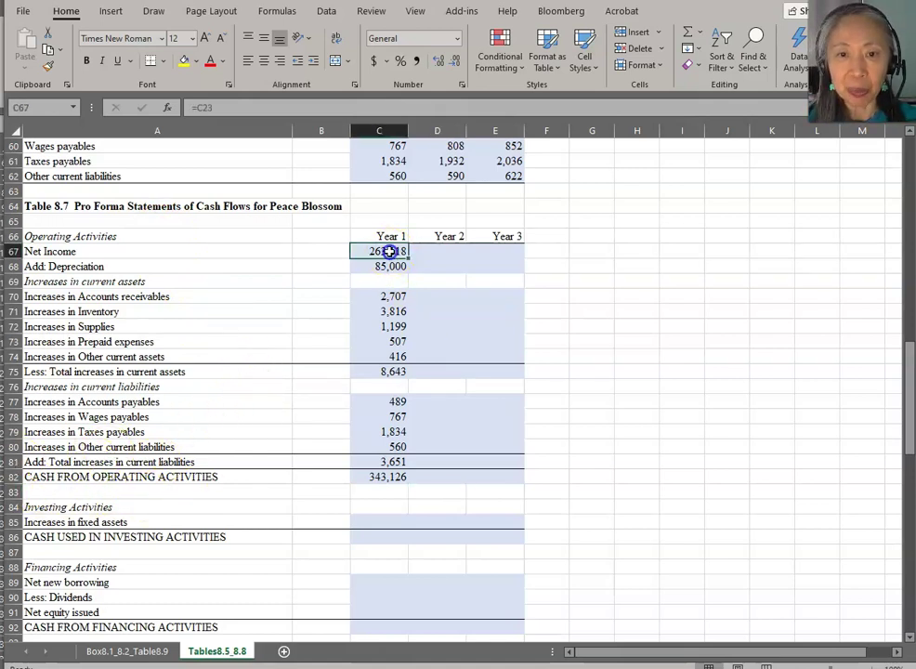
{"action": "key", "text": "shift+Down"}
{"action": "key", "text": "shift+Down"}
{"action": "key", "text": "shift+Down"}
{"action": "key", "text": "shift+Down"}
{"action": "key", "text": "shift+Down"}
{"action": "key", "text": "shift+Down"}
{"action": "key", "text": "shift+Down"}
{"action": "key", "text": "shift+Down"}
{"action": "key", "text": "shift+Down"}
{"action": "key", "text": "shift+Down"}
{"action": "key", "text": "shift+Down"}
{"action": "key", "text": "shift+Down"}
{"action": "key", "text": "shift+Down"}
{"action": "key", "text": "shift+Down"}
{"action": "key", "text": "shift+Down"}
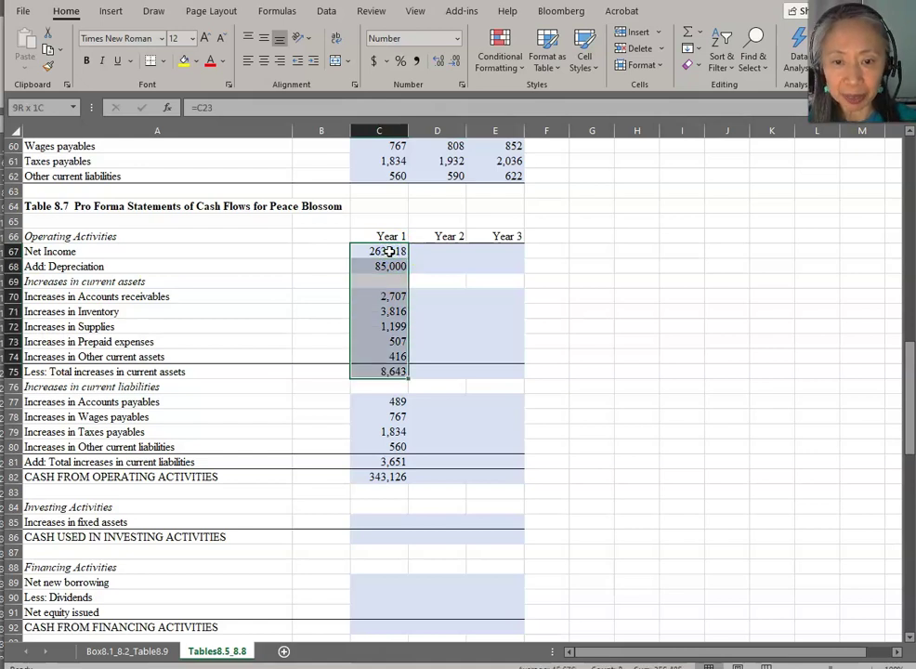
{"action": "key", "text": "ctrl+c"}
{"action": "key", "text": "Right"}
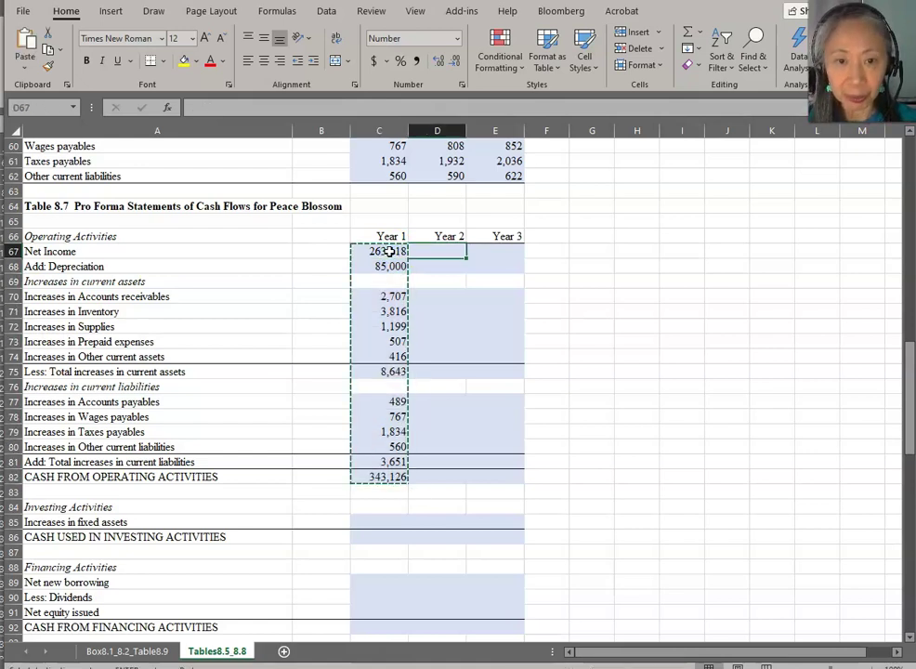
{"action": "key", "text": "shift+Right"}
{"action": "key", "text": "ctrl+v"}
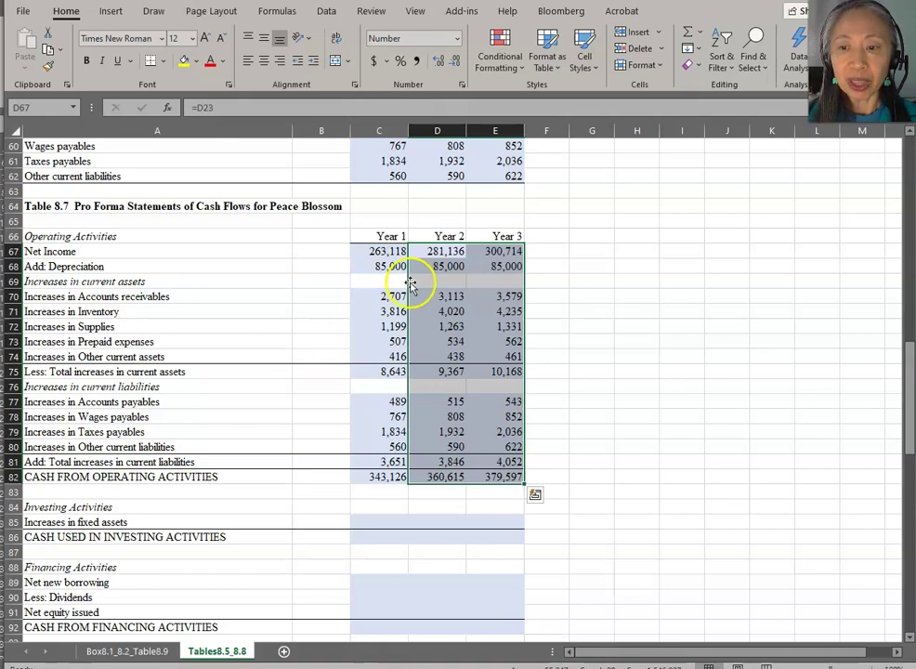
{"action": "left_click", "coordinate": [505, 314]}
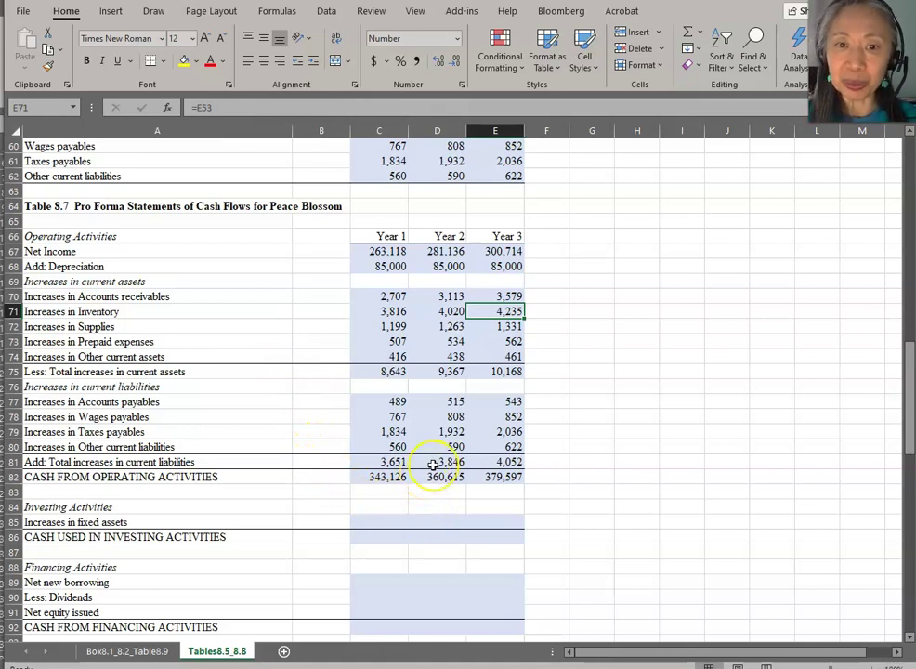
Set Table 8.8's Year 1 total equipment in C113 to B113 plus the new equipment amount from the Box8.1_8.2_Table8.9 sheet
{"action": "scroll", "coordinate": [432, 465], "scroll_direction": "down", "scroll_amount": 3}
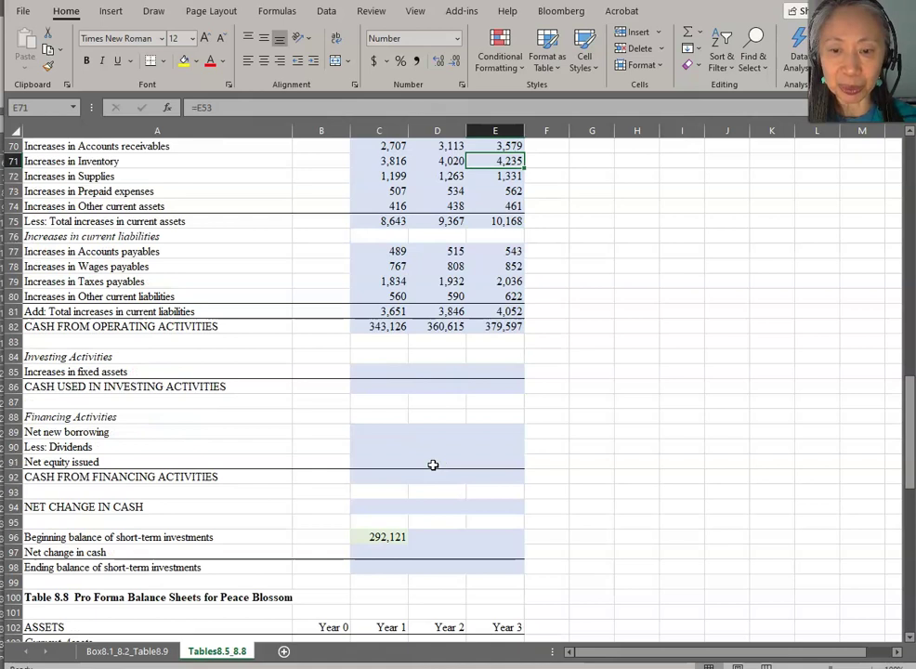
{"action": "scroll", "coordinate": [432, 464], "scroll_direction": "down", "scroll_amount": 6}
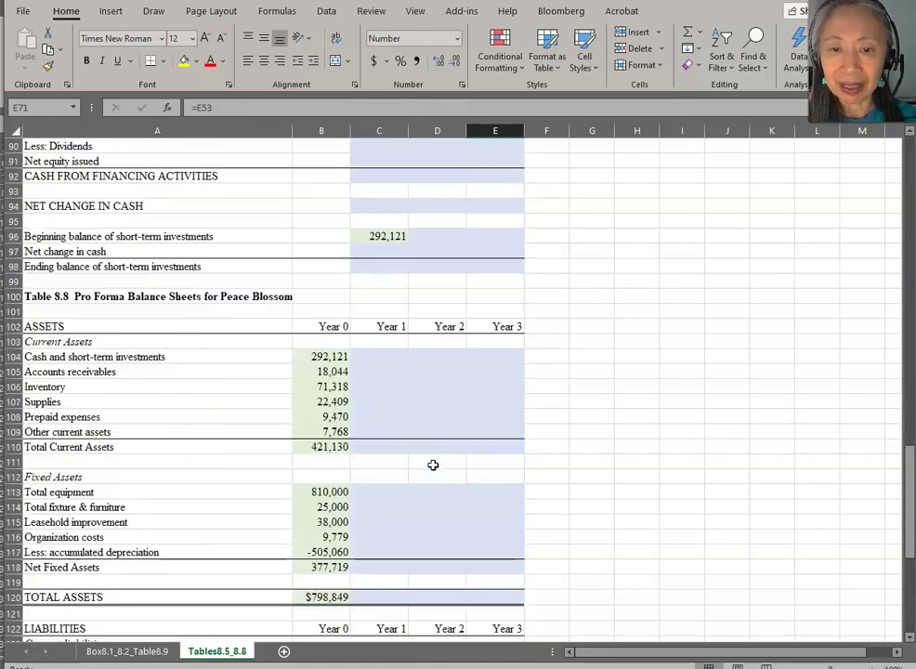
{"action": "scroll", "coordinate": [433, 465], "scroll_direction": "down", "scroll_amount": 3}
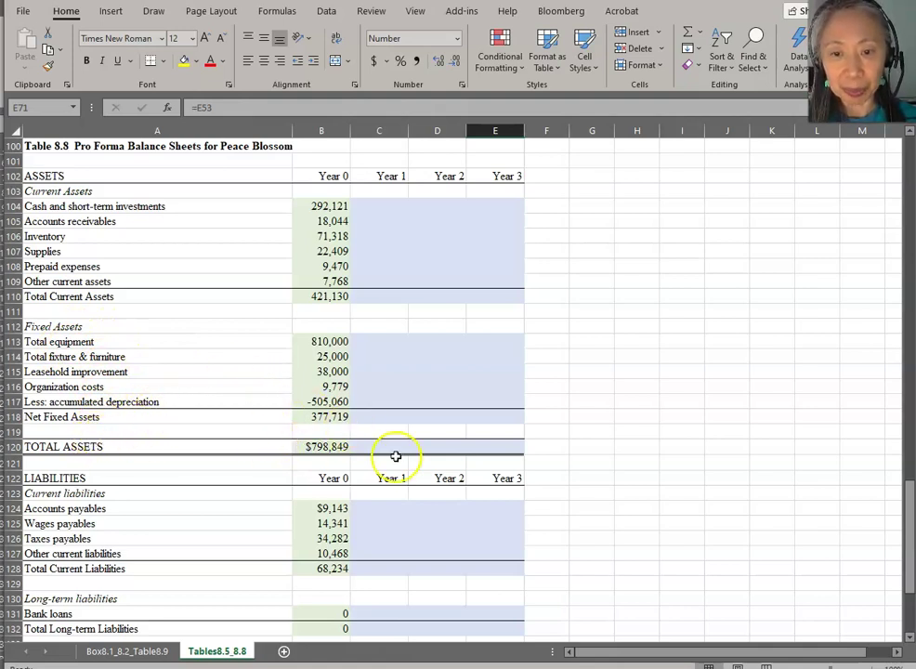
{"action": "left_click", "coordinate": [365, 342]}
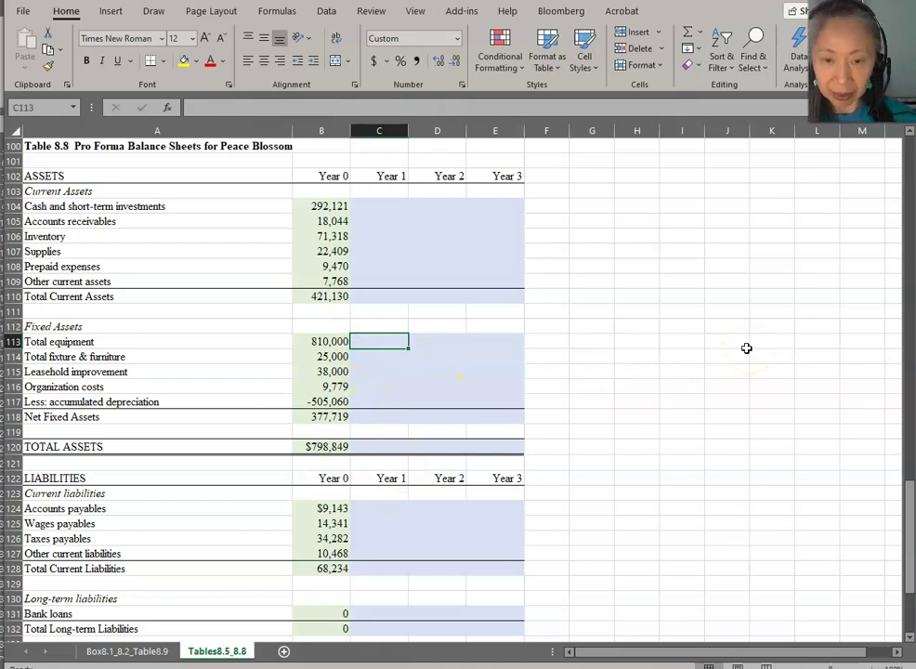
{"action": "type", "text": "="}
{"action": "key", "text": "Left"}
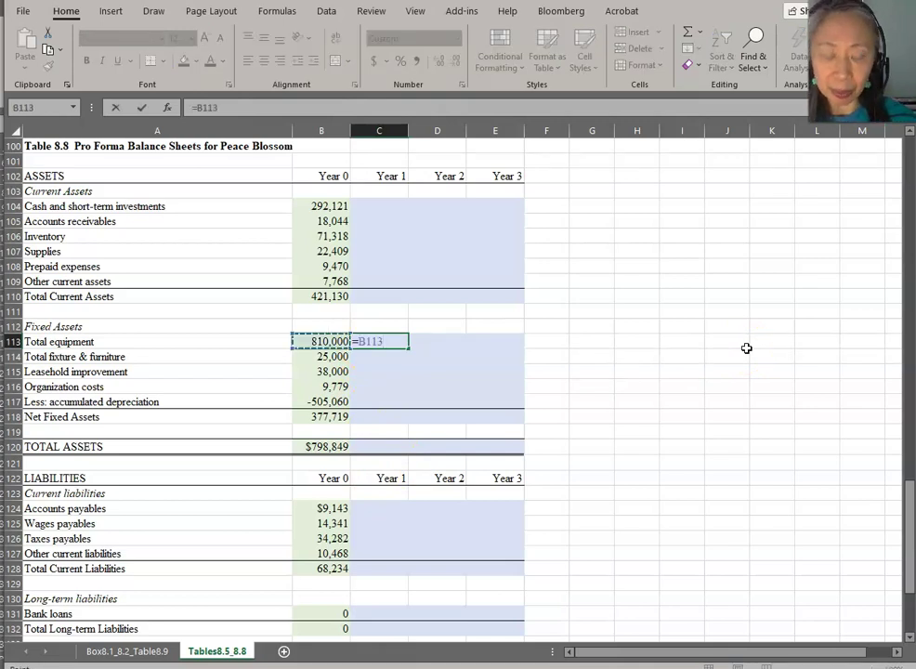
{"action": "type", "text": "+"}
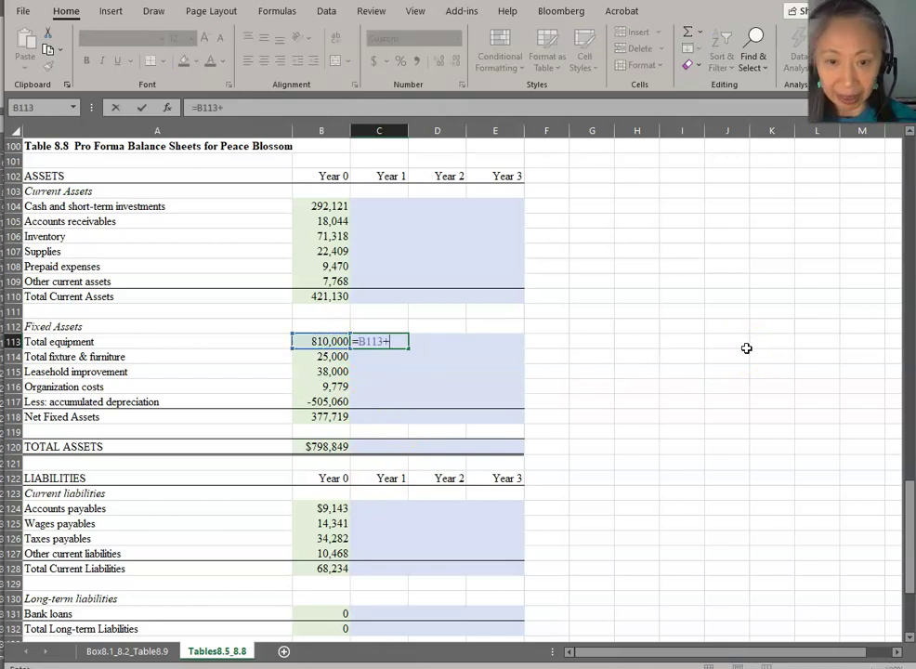
{"action": "left_click", "coordinate": [144, 654]}
{"action": "left_click", "coordinate": [324, 597]}
{"action": "key", "text": "Return"}
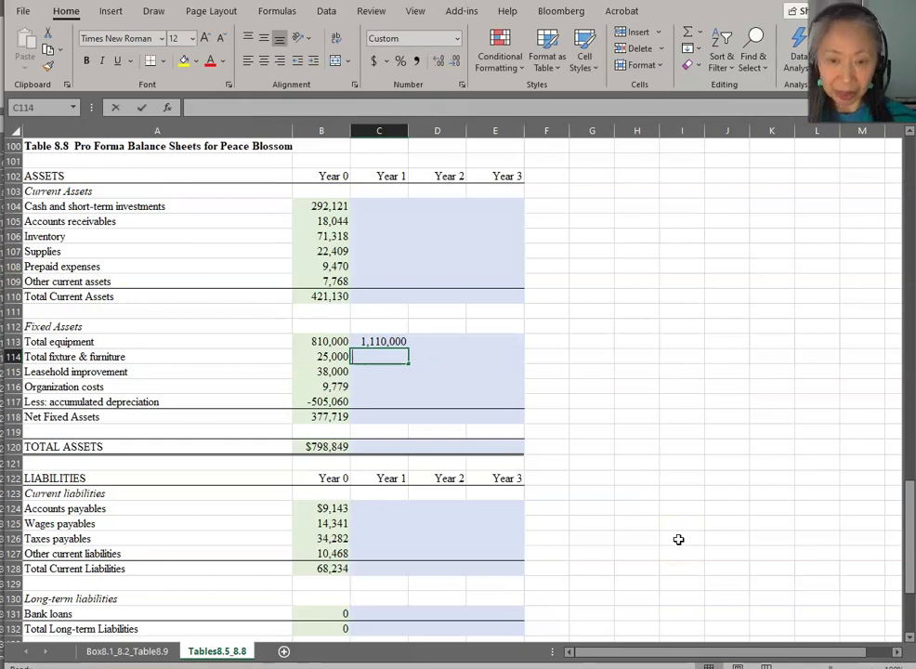
Carry the Year 0 fixture and furniture, leasehold improvement and organization costs into Year 1 with =B114, =B115 and =B116 in C114:C116
{"action": "type", "text": "="}
{"action": "key", "text": "Left"}
{"action": "key", "text": "Return"}
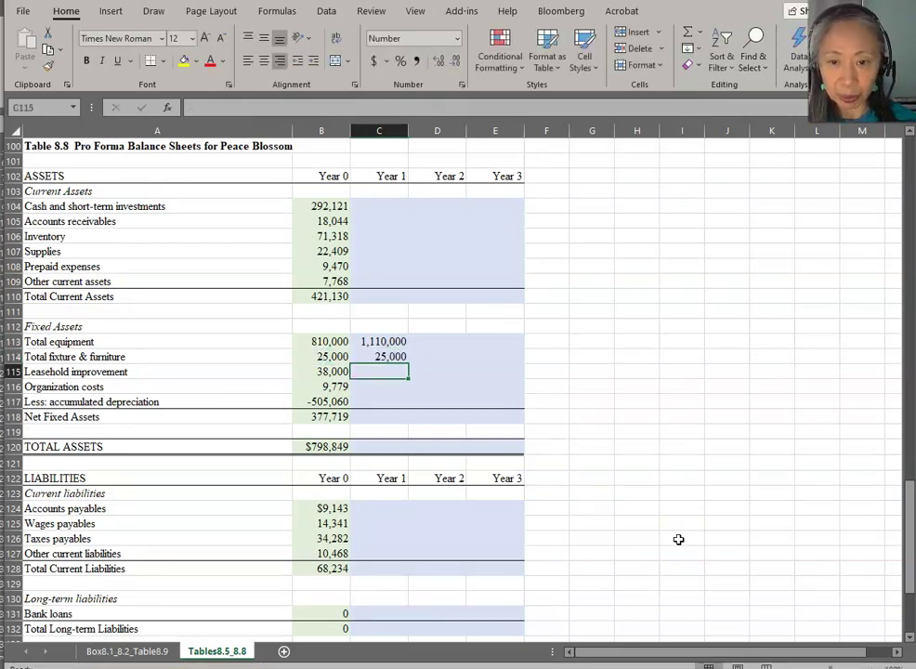
{"action": "type", "text": "="}
{"action": "key", "text": "Left"}
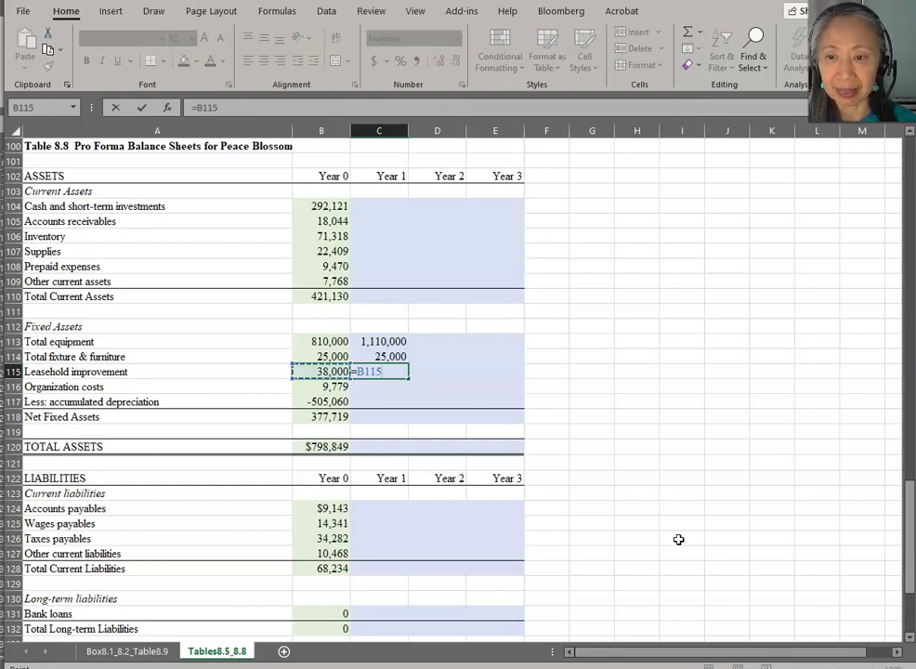
{"action": "key", "text": "Return"}
{"action": "type", "text": "="}
{"action": "key", "text": "Left"}
{"action": "key", "text": "Return"}
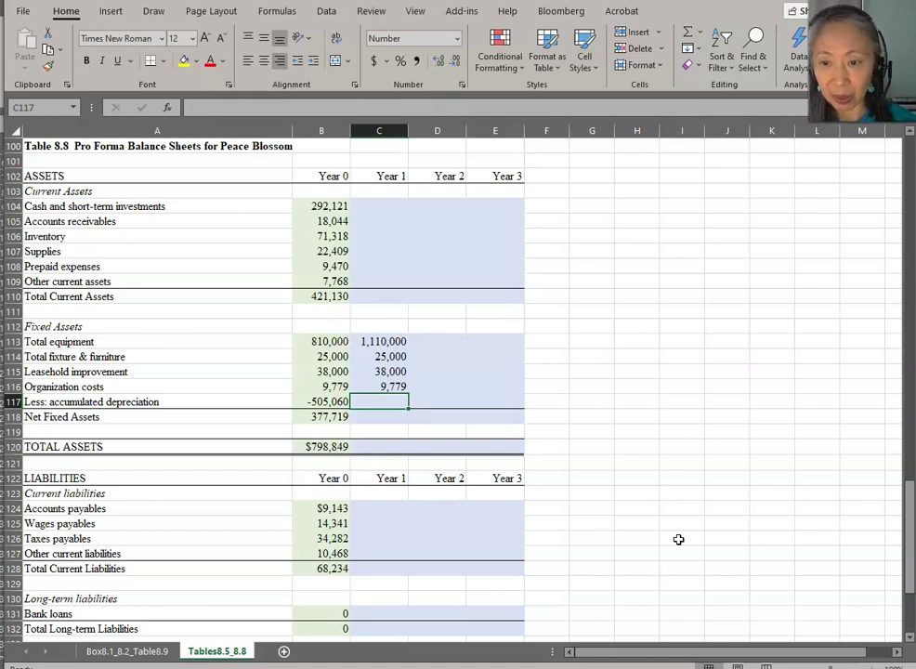
Calculate Year 1 accumulated depreciation in C117 with =B117-C18, subtracting the income statement's Year 1 depreciation expense
{"action": "type", "text": "="}
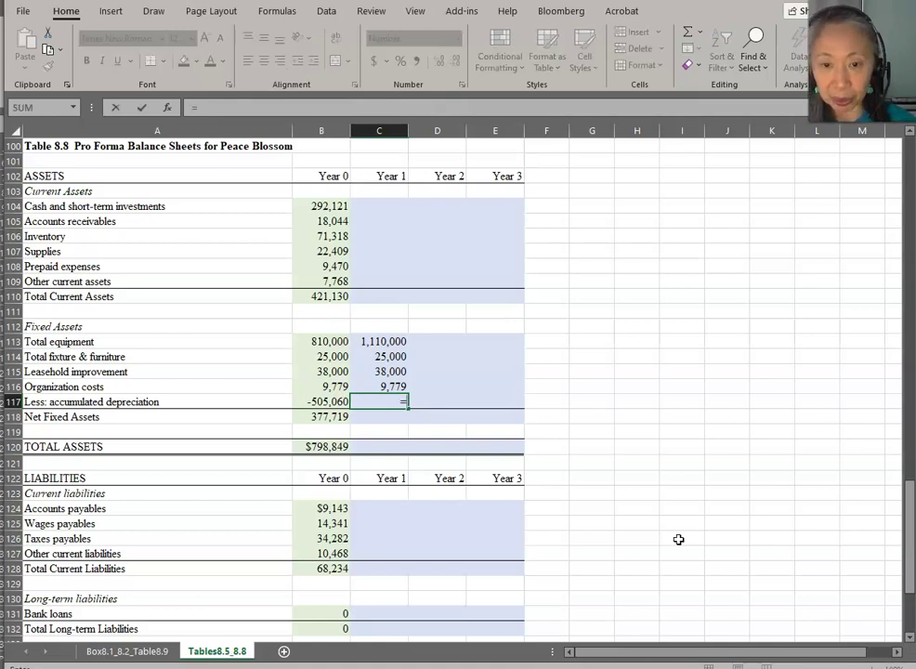
{"action": "key", "text": "Left"}
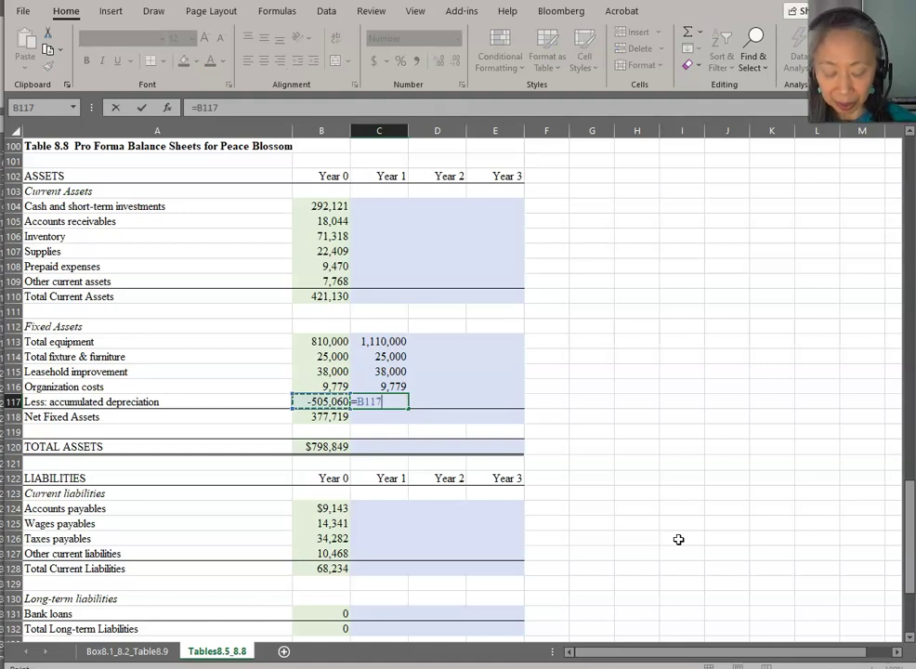
{"action": "type", "text": "-"}
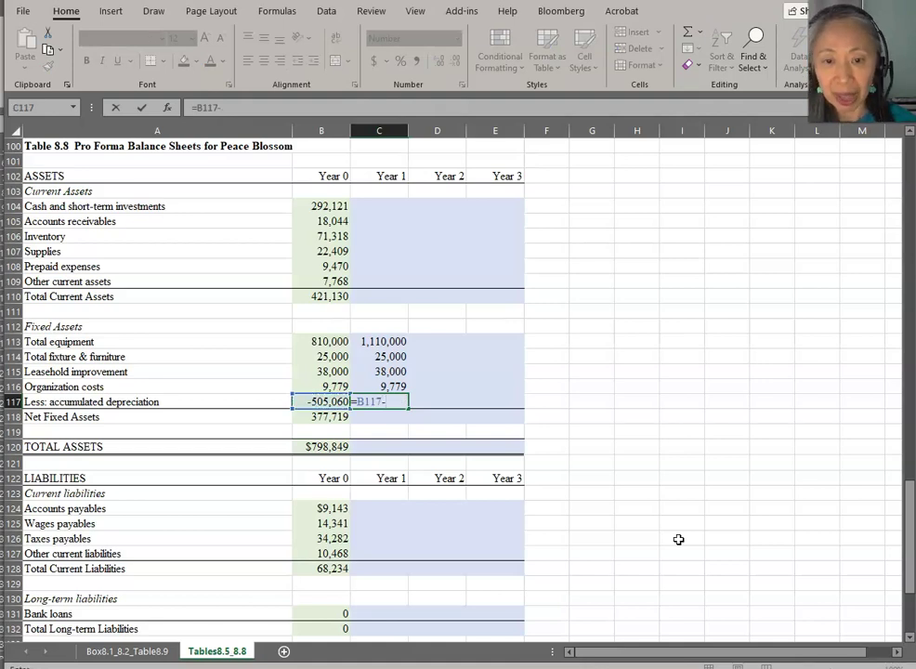
{"action": "scroll", "coordinate": [593, 413], "scroll_direction": "up", "scroll_amount": 16}
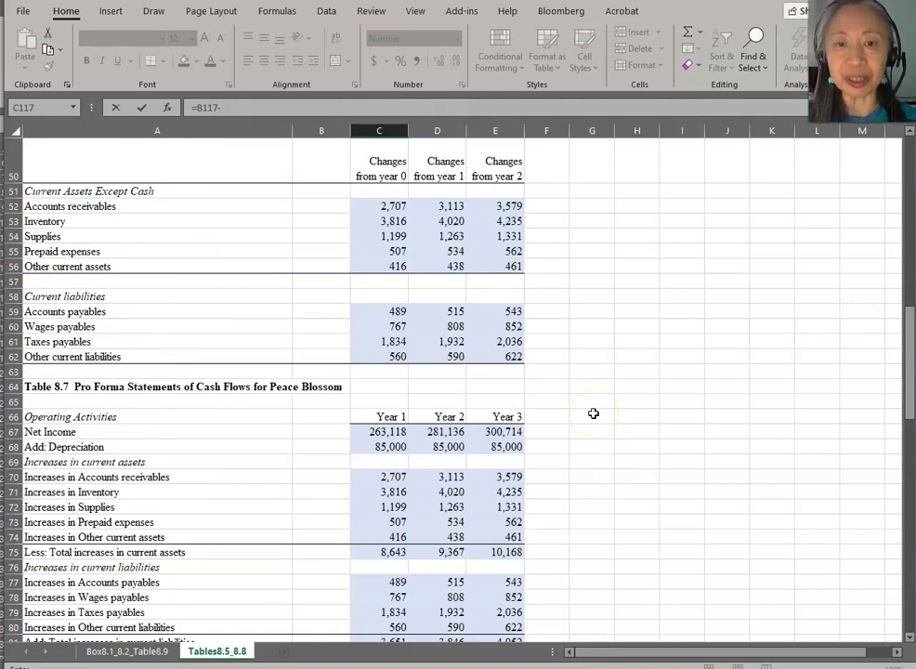
{"action": "scroll", "coordinate": [593, 412], "scroll_direction": "up", "scroll_amount": 7}
{"action": "scroll", "coordinate": [592, 412], "scroll_direction": "up", "scroll_amount": 8}
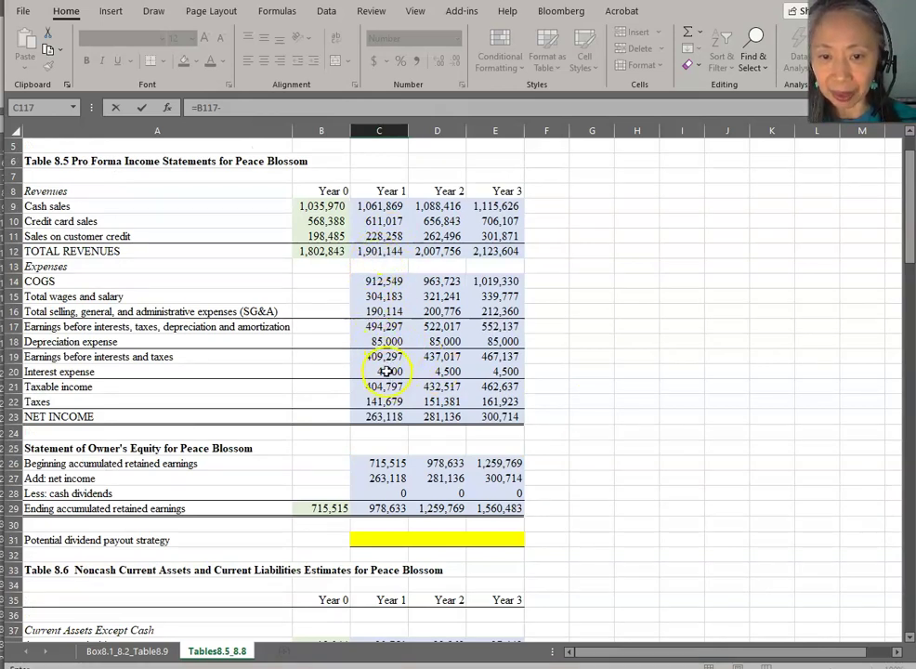
{"action": "left_click", "coordinate": [386, 341]}
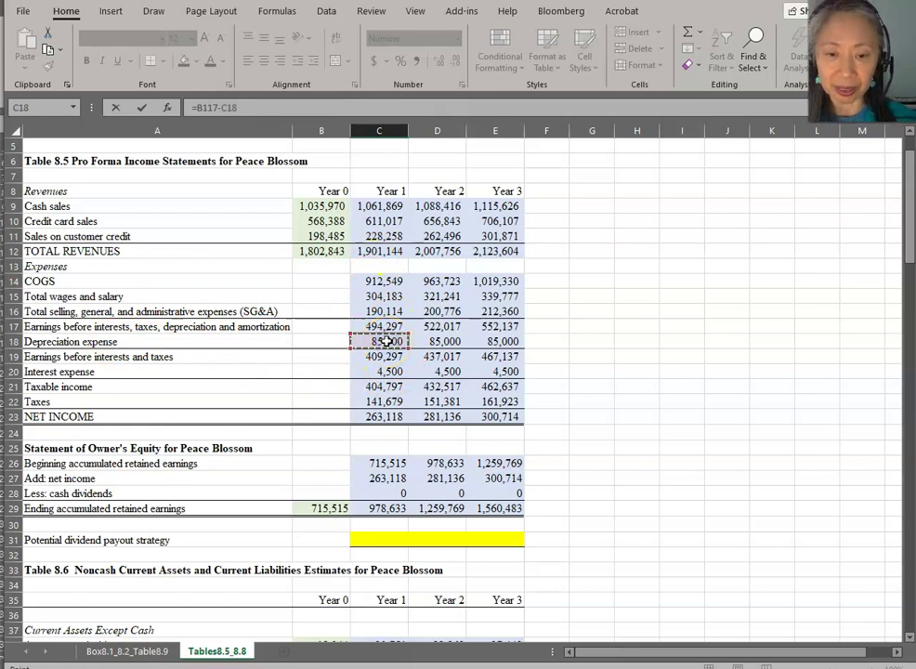
{"action": "key", "text": "Return"}
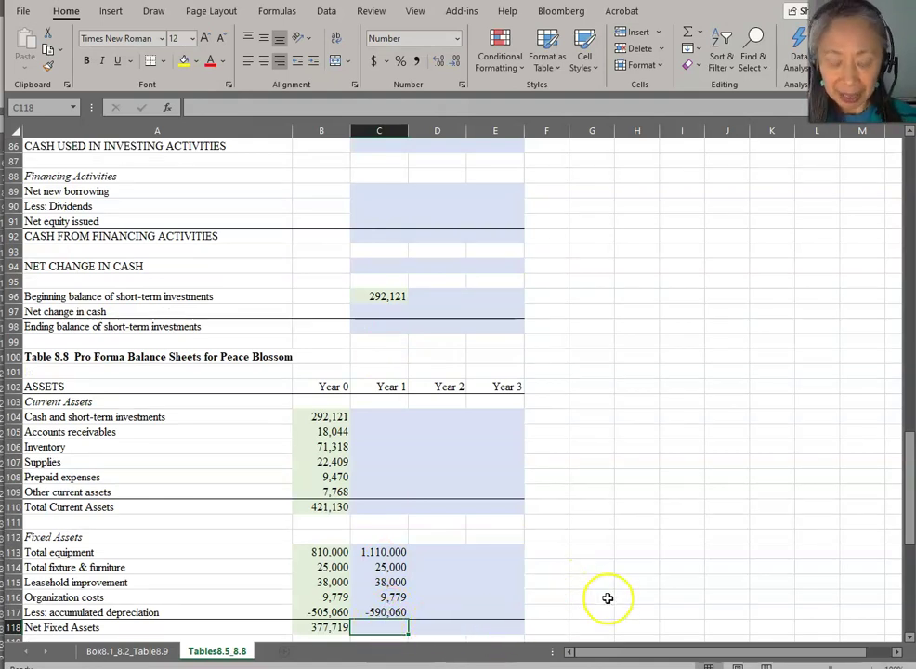
Total the Year 1 net fixed assets in C118 with a SUM of C113:C117
{"action": "type", "text": "=sum("}
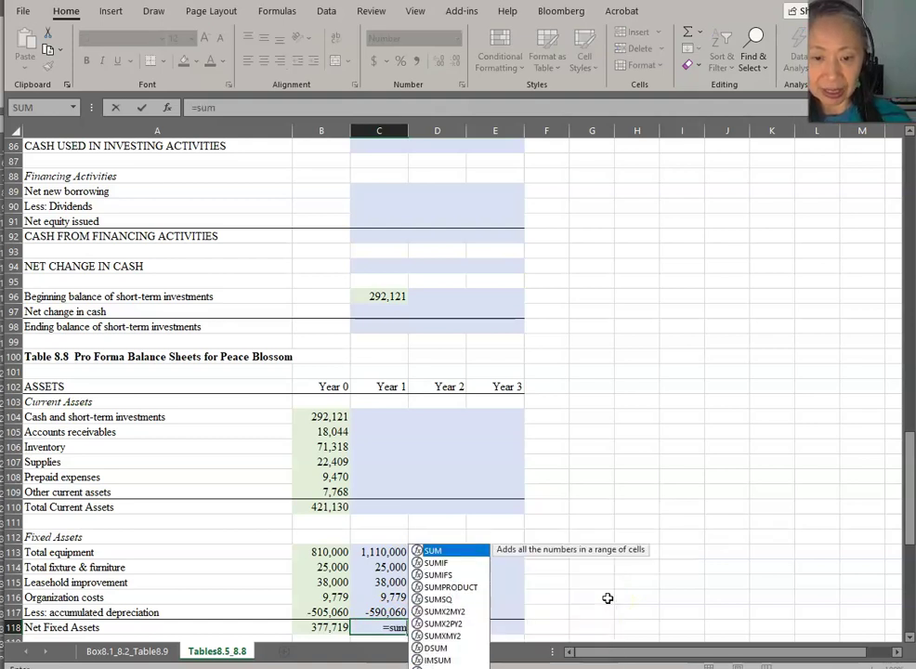
{"action": "key", "text": "Up"}
{"action": "key", "text": "shift+Up"}
{"action": "key", "text": "shift+Up"}
{"action": "key", "text": "shift+Up"}
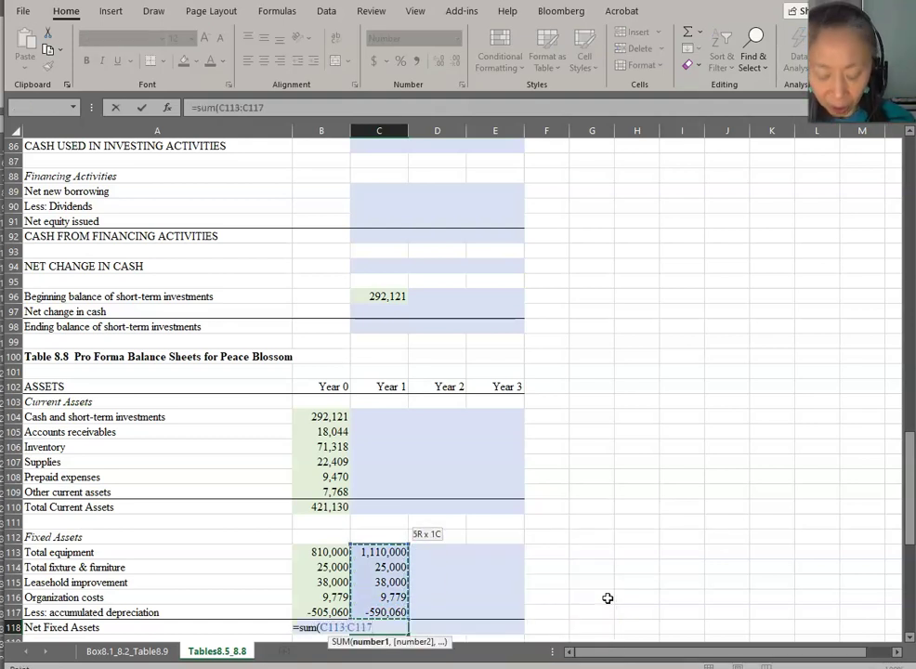
{"action": "key", "text": "Return"}
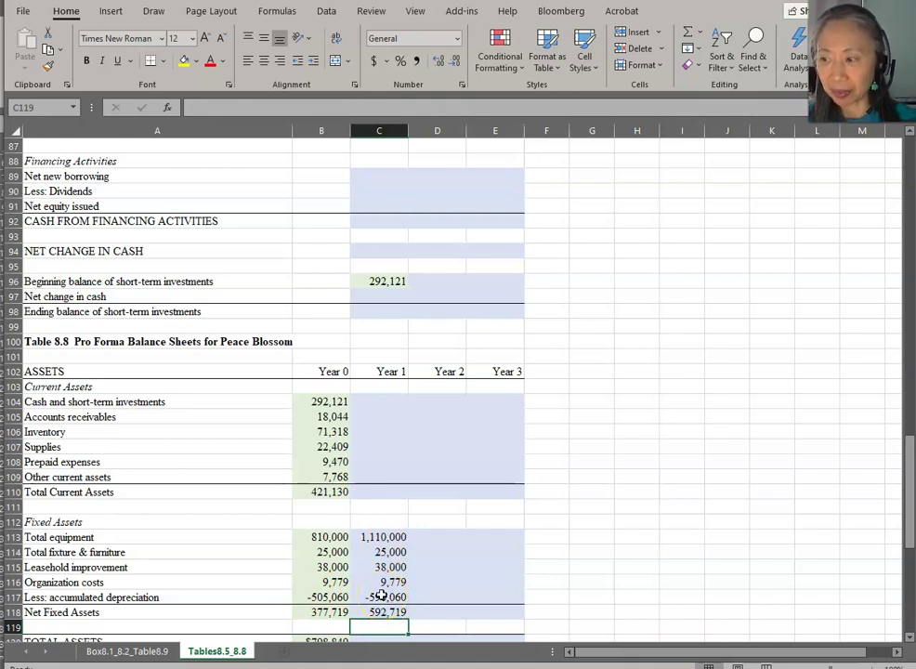
Carry the Year 1 total equipment into Year 2 of Table 8.8 with =C113 in D113
{"action": "left_click", "coordinate": [437, 544]}
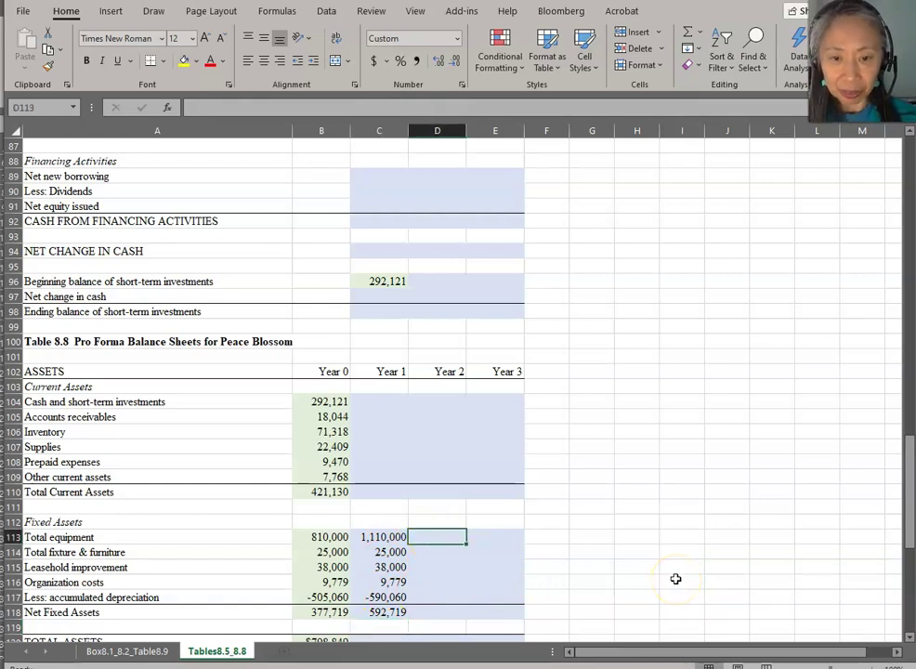
{"action": "type", "text": "="}
{"action": "key", "text": "Left"}
{"action": "key", "text": "Return"}
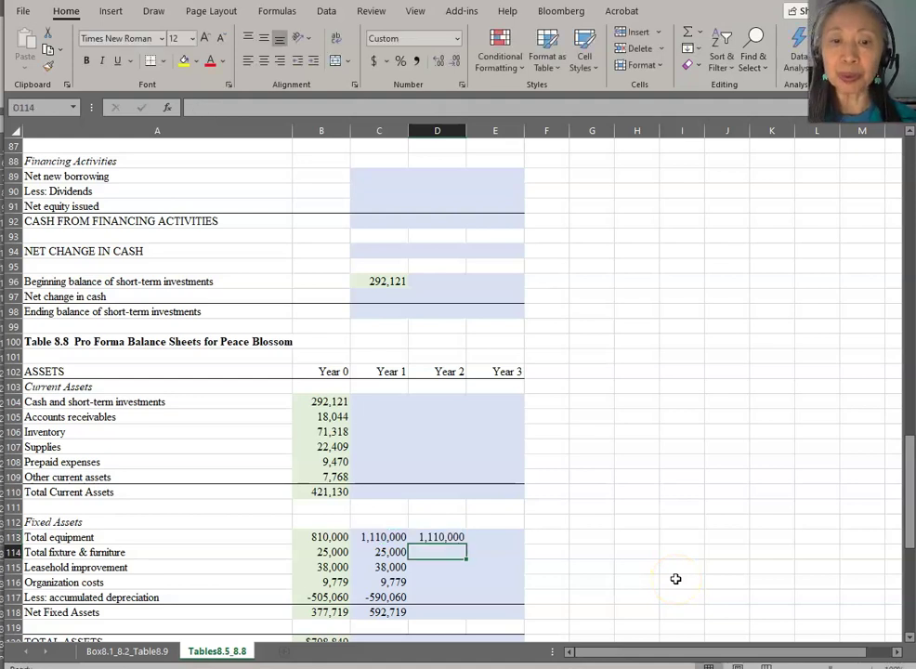
Copy the remaining Year 1 fixed asset formulas in C114:C118 to Year 2, starting at D114
{"action": "key", "text": "Left"}
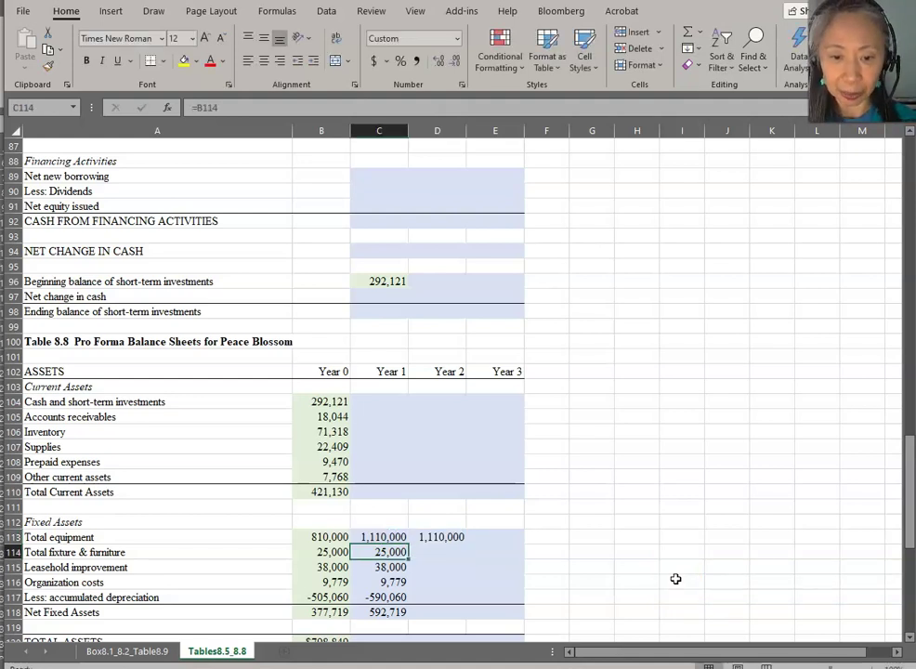
{"action": "key", "text": "ctrl+shift+Down"}
{"action": "key", "text": "ctrl+c"}
{"action": "key", "text": "Right"}
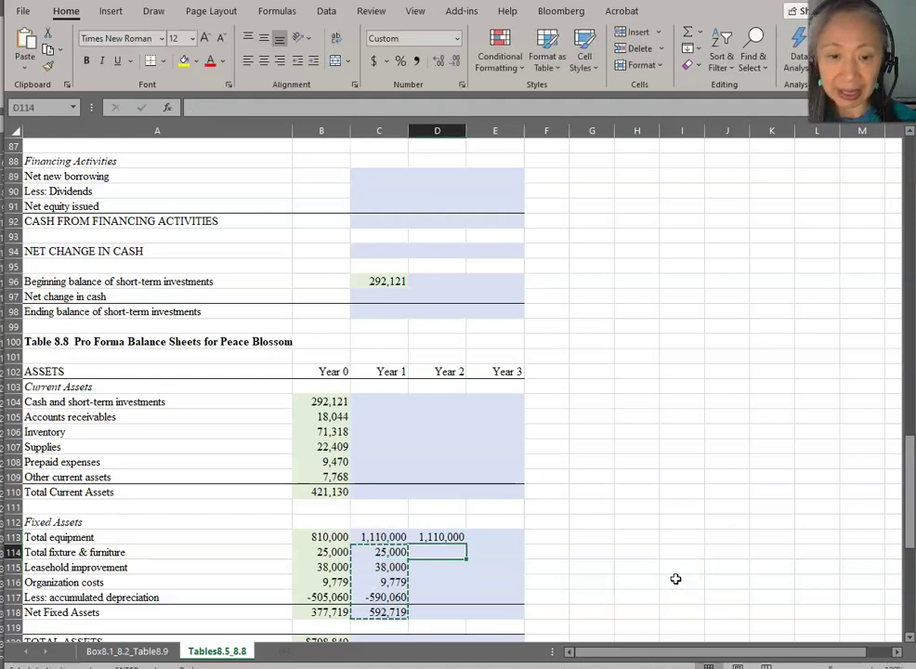
{"action": "key", "text": "ctrl+v"}
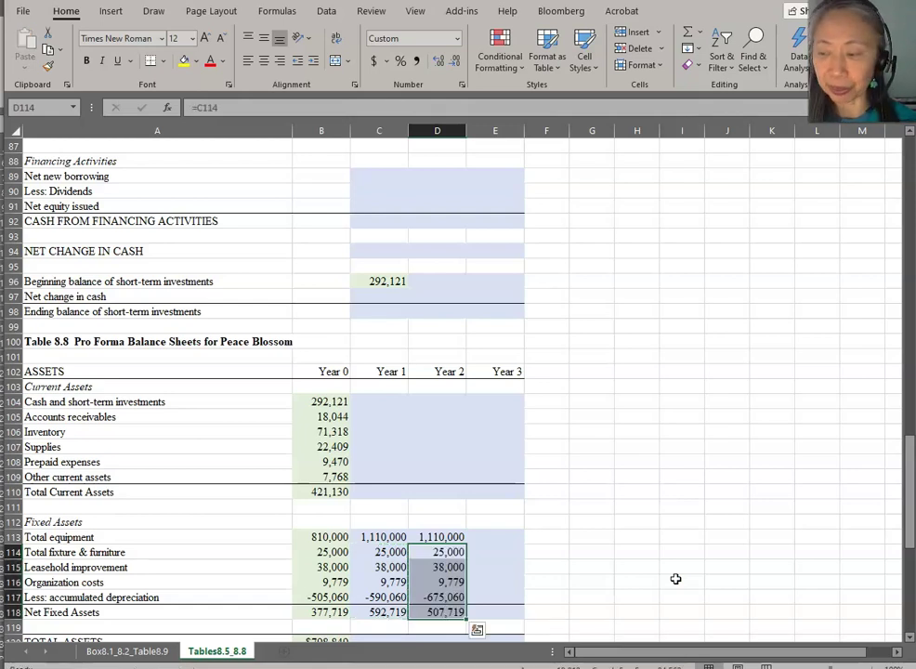
Copy the whole Year 2 fixed assets block D113:D118 to Year 3, starting at E113
{"action": "key", "text": "Up"}
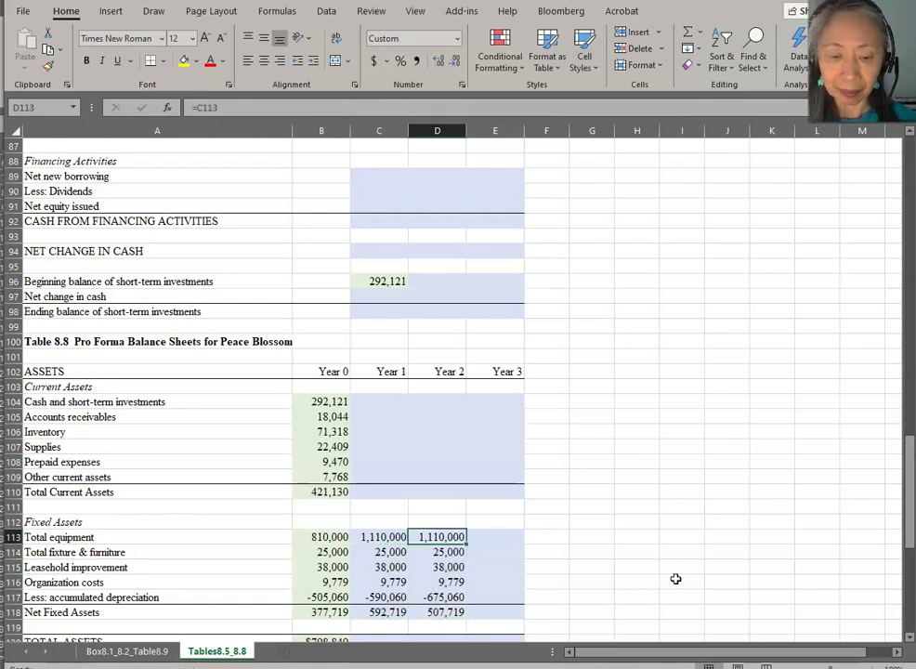
{"action": "key", "text": "ctrl+shift+Down"}
{"action": "key", "text": "ctrl+c"}
{"action": "key", "text": "Right"}
{"action": "key", "text": "ctrl+v"}
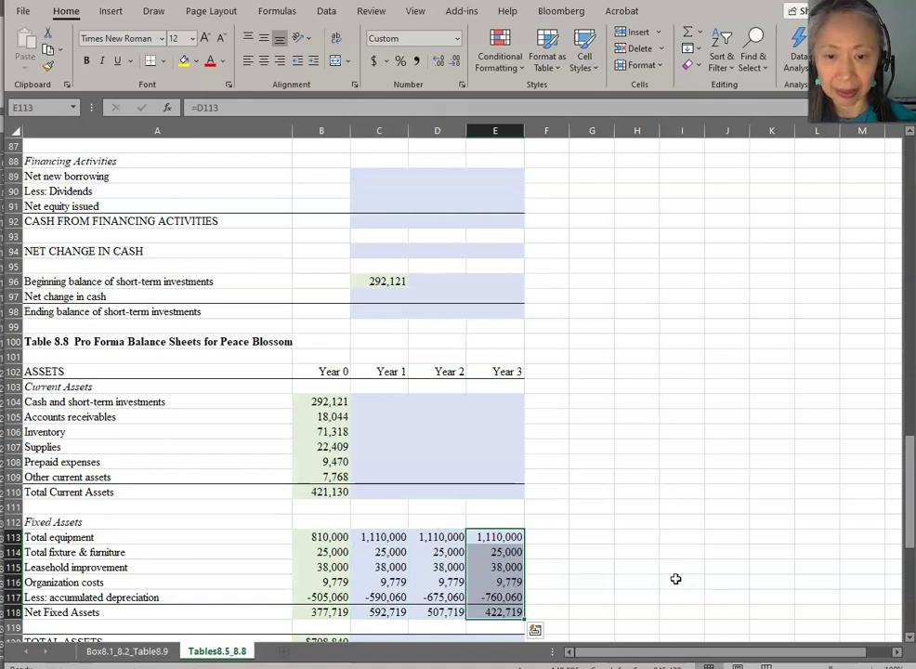
{"action": "key", "text": "Down"}
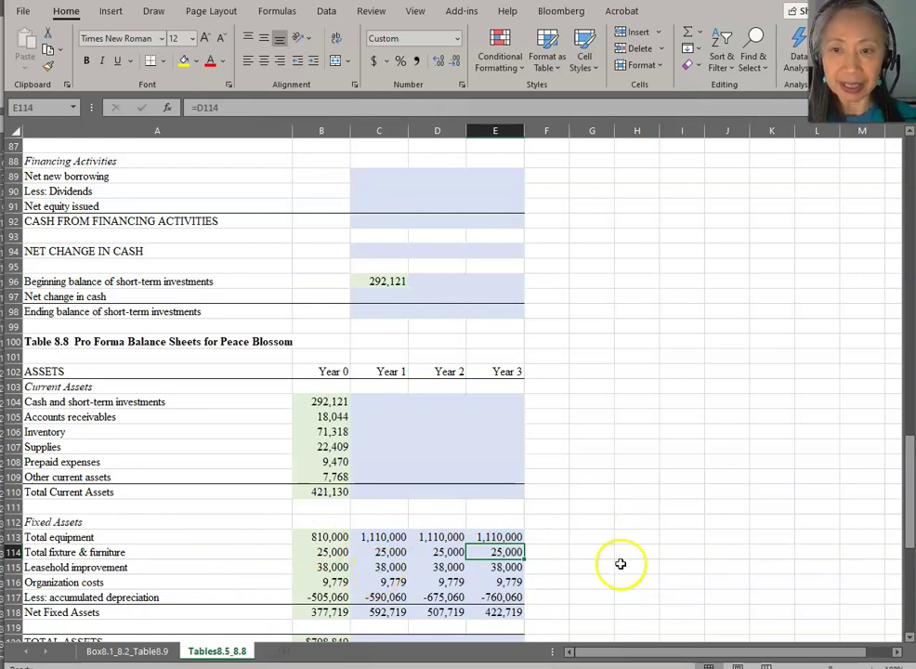
Calculate Table 8.7's Year 1 increase in fixed assets in C85 with =C118-B118 from the balance sheet's net fixed assets
{"action": "scroll", "coordinate": [620, 563], "scroll_direction": "up", "scroll_amount": 3}
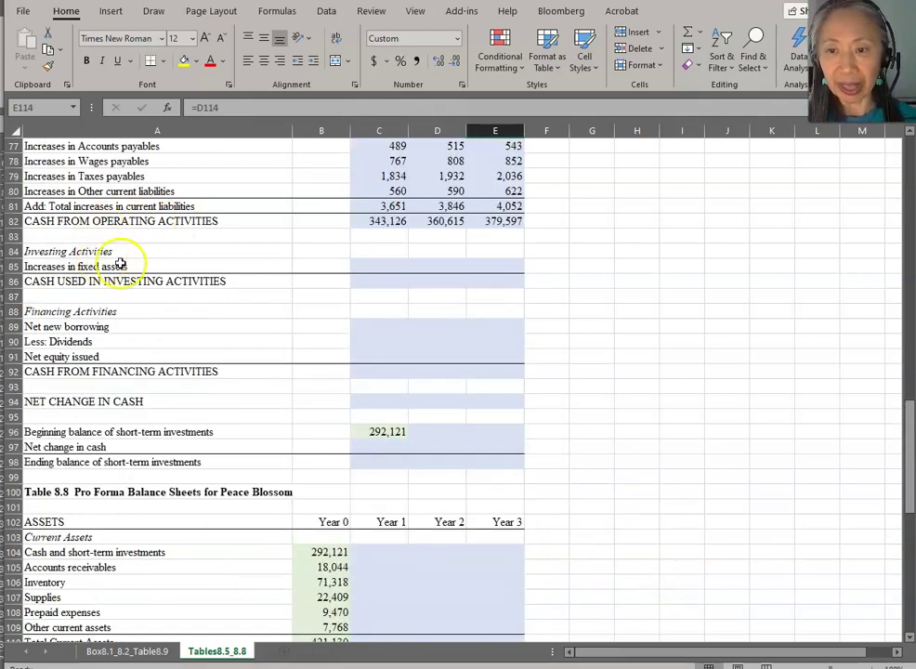
{"action": "left_click", "coordinate": [386, 266]}
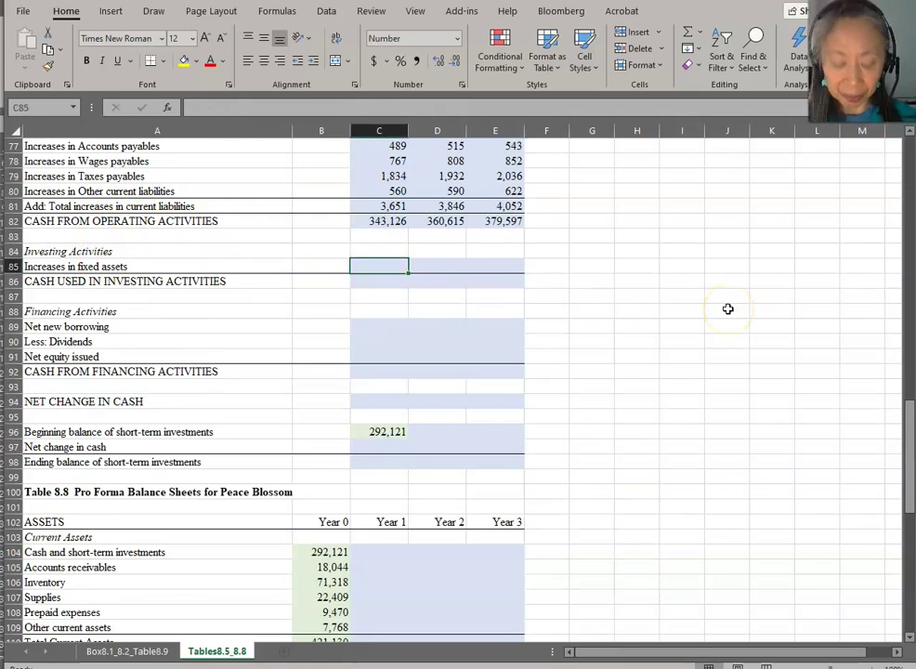
{"action": "type", "text": "="}
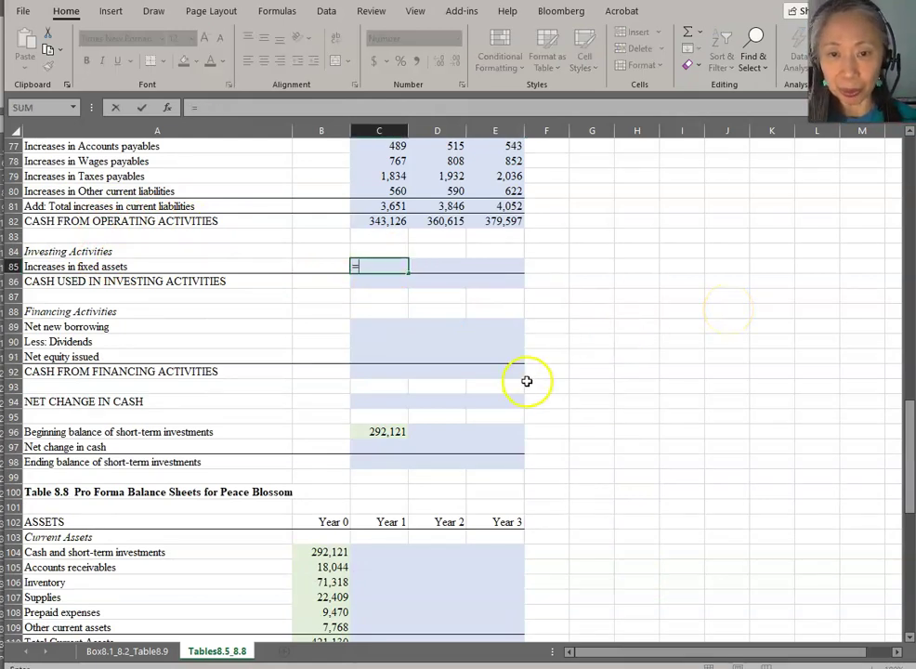
{"action": "scroll", "coordinate": [525, 380], "scroll_direction": "down", "scroll_amount": 5}
{"action": "left_click", "coordinate": [381, 537]}
{"action": "type", "text": "-"}
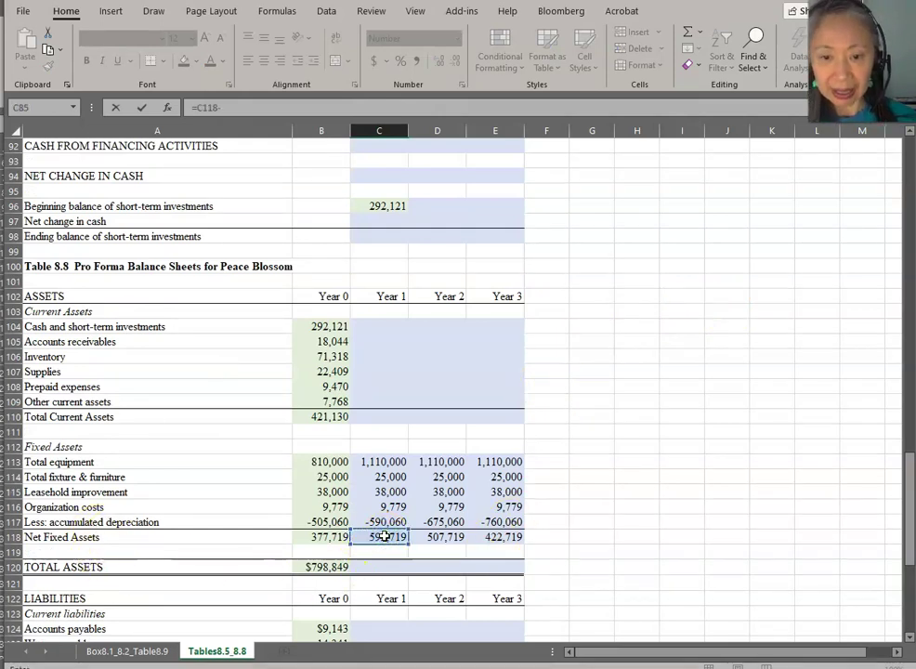
{"action": "left_click", "coordinate": [299, 536]}
{"action": "key", "text": "Return"}
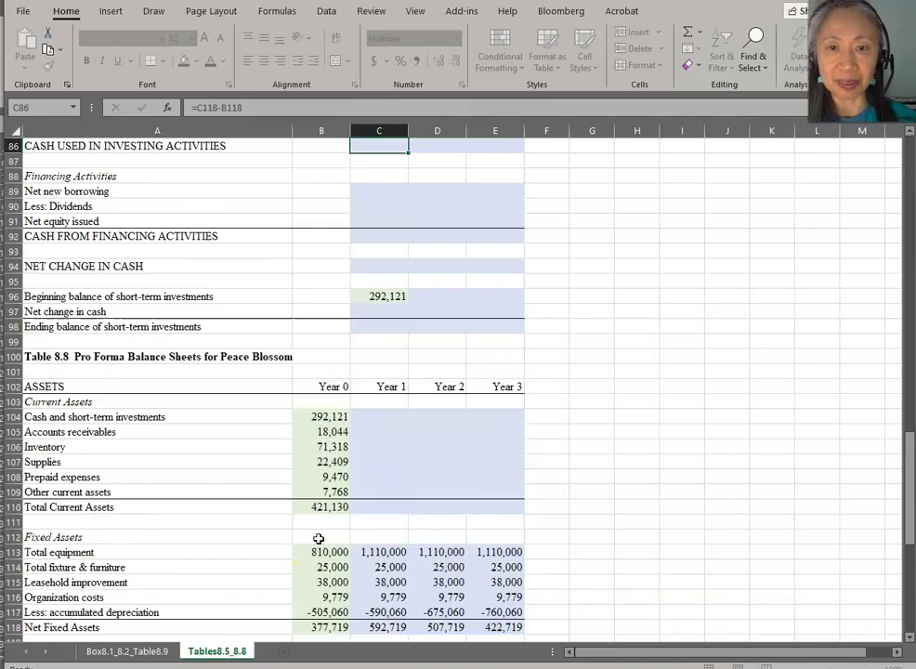
Add the income statement's Year 1 depreciation expense to the C85 formula, making it =C118-B118+C18
{"action": "key", "text": "Up"}
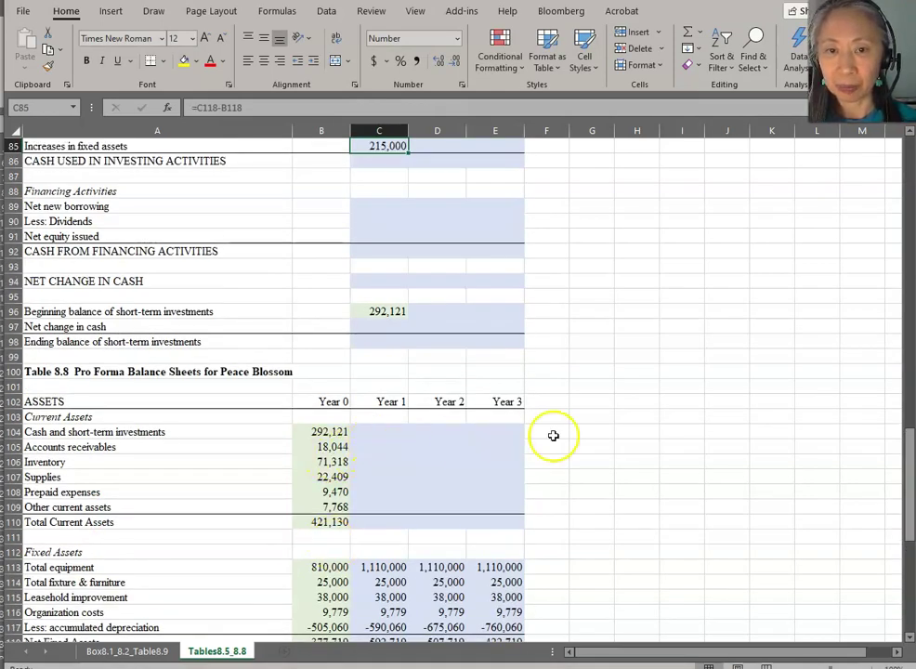
{"action": "scroll", "coordinate": [558, 433], "scroll_direction": "up", "scroll_amount": 3}
{"action": "key", "text": "F2"}
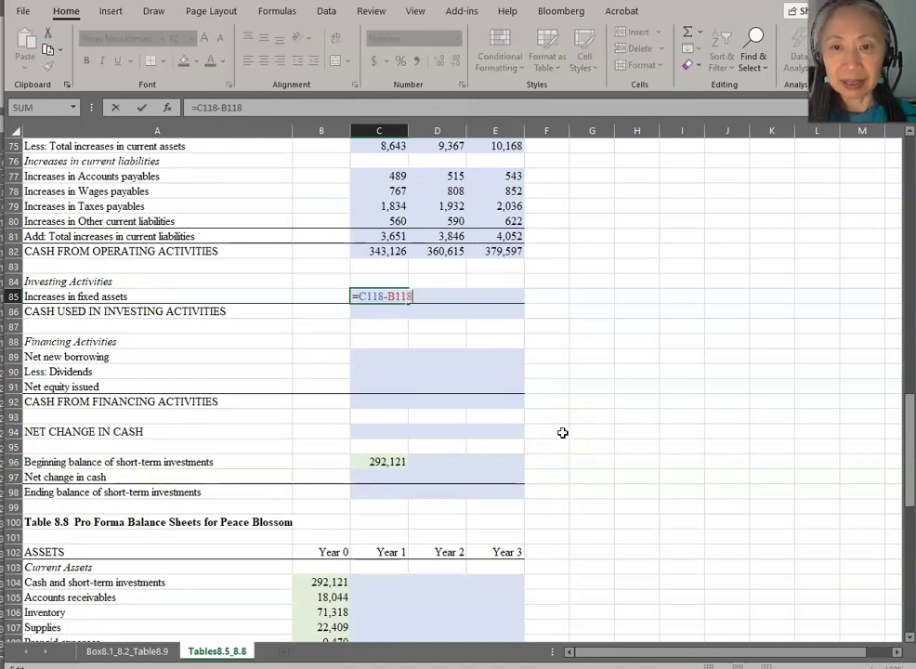
{"action": "left_click", "coordinate": [302, 105]}
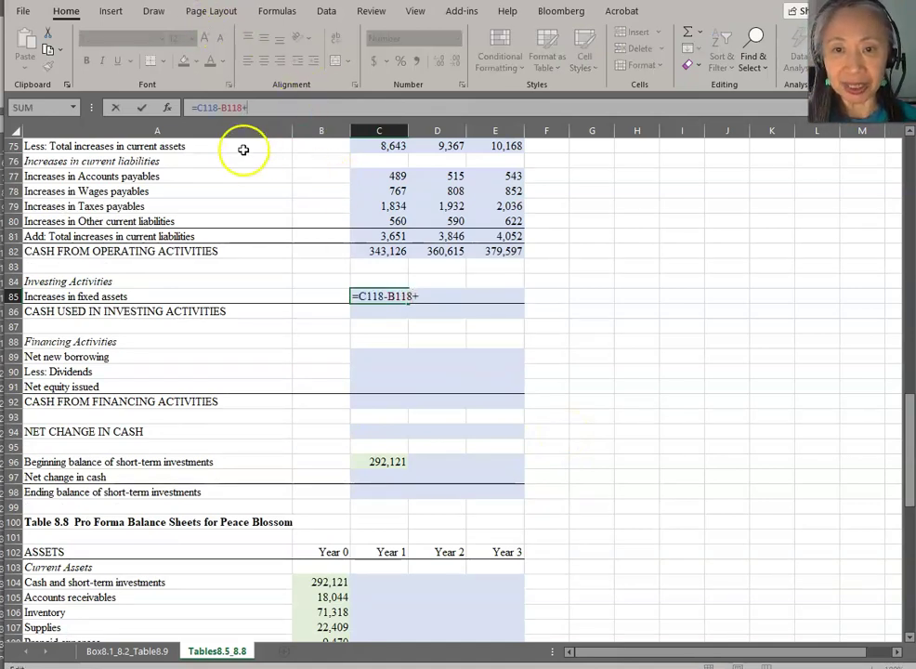
{"action": "scroll", "coordinate": [581, 448], "scroll_direction": "up", "scroll_amount": 9}
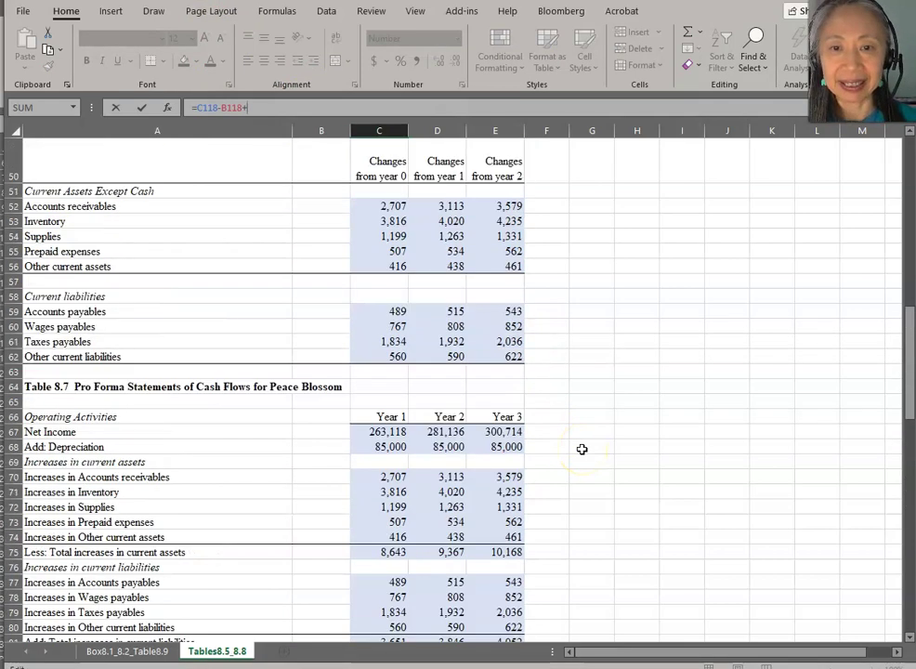
{"action": "scroll", "coordinate": [582, 449], "scroll_direction": "up", "scroll_amount": 7}
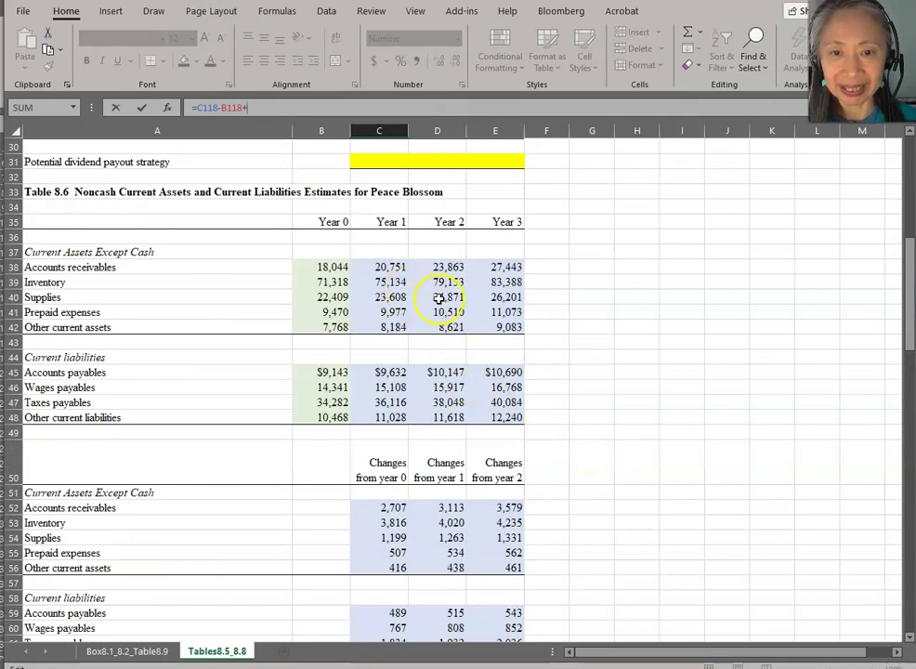
{"action": "scroll", "coordinate": [439, 297], "scroll_direction": "up", "scroll_amount": 5}
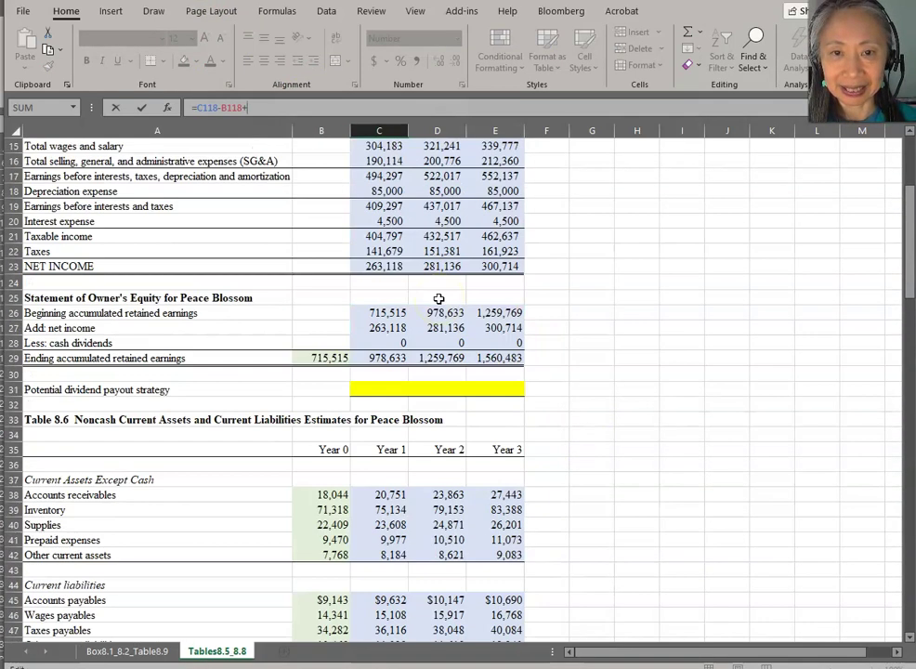
{"action": "left_click", "coordinate": [388, 190]}
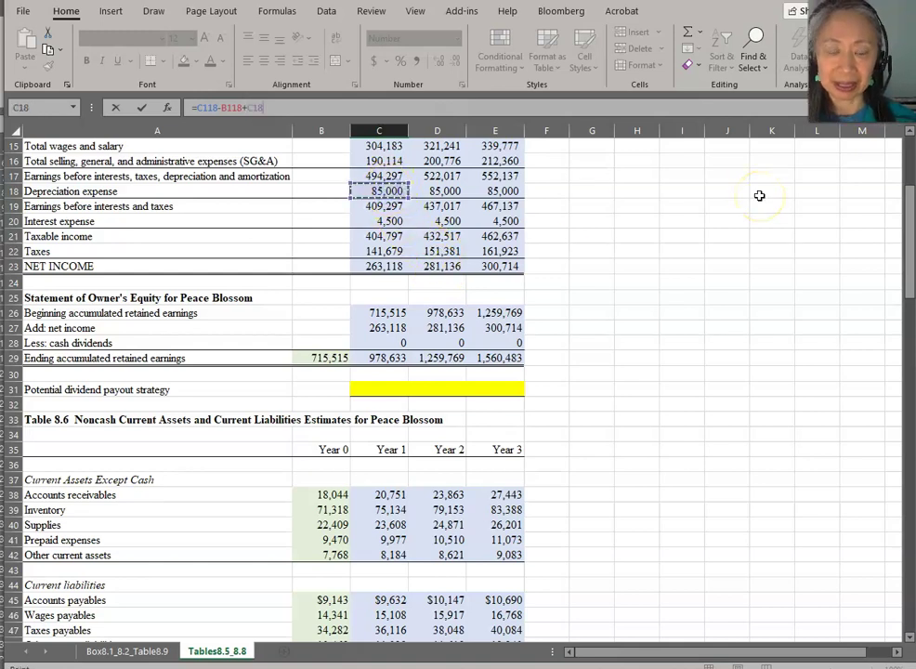
{"action": "key", "text": "Return"}
Copy the Year 1 increase in fixed assets formula from C85 across to Years 2 and 3 in D85:E85
{"action": "key", "text": "Up"}
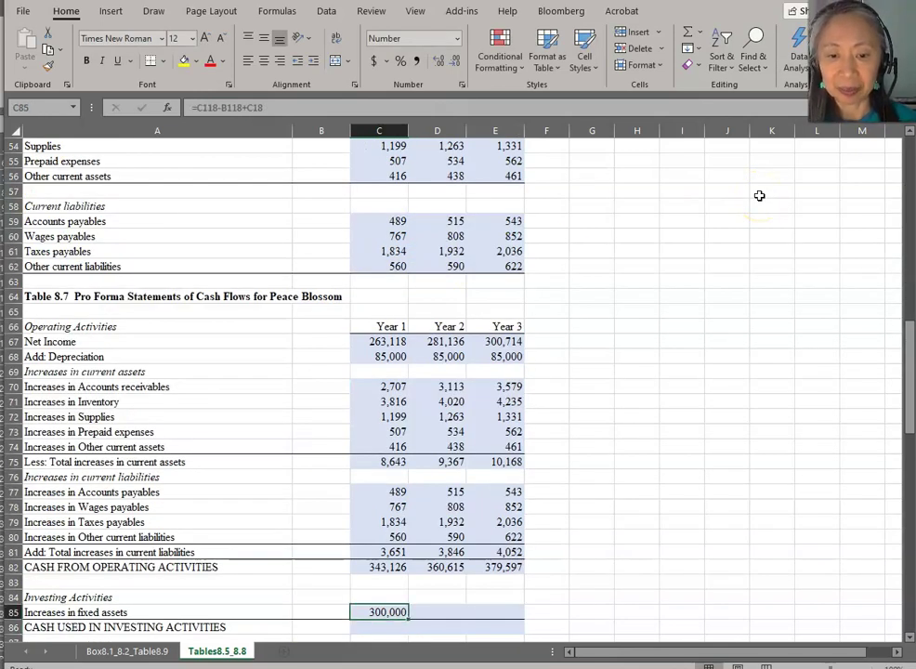
{"action": "key", "text": "ctrl+c"}
{"action": "key", "text": "shift+Right"}
{"action": "key", "text": "shift+Right"}
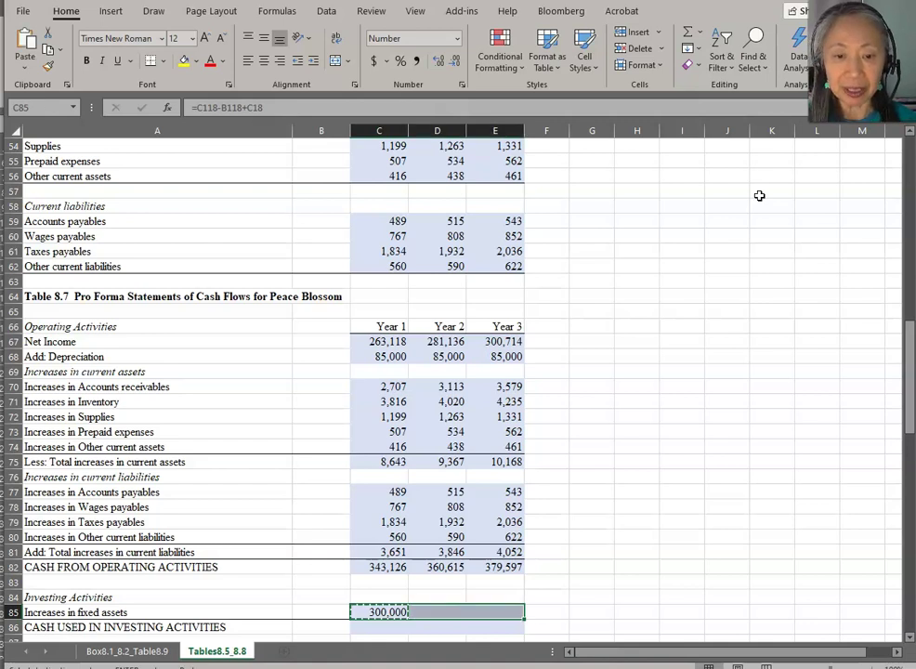
{"action": "key", "text": "ctrl+v"}
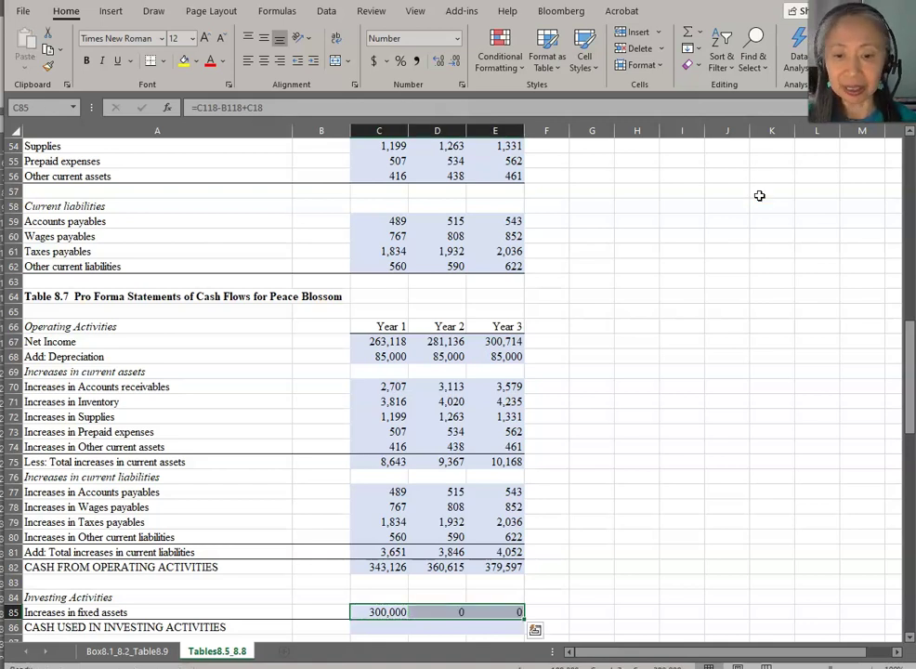
Compare the Year 1 increase in fixed assets with the new equipment assumption on the Box8.1_8.2_Table8.9 sheet
{"action": "scroll", "coordinate": [528, 595], "scroll_direction": "down", "scroll_amount": 2}
{"action": "left_click", "coordinate": [384, 556]}
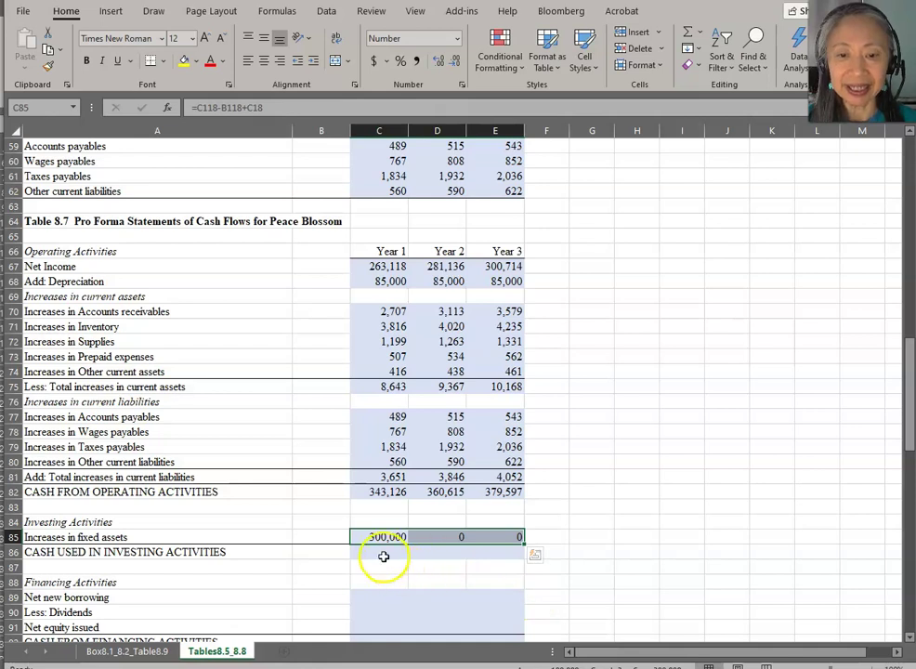
{"action": "key", "text": "Escape"}
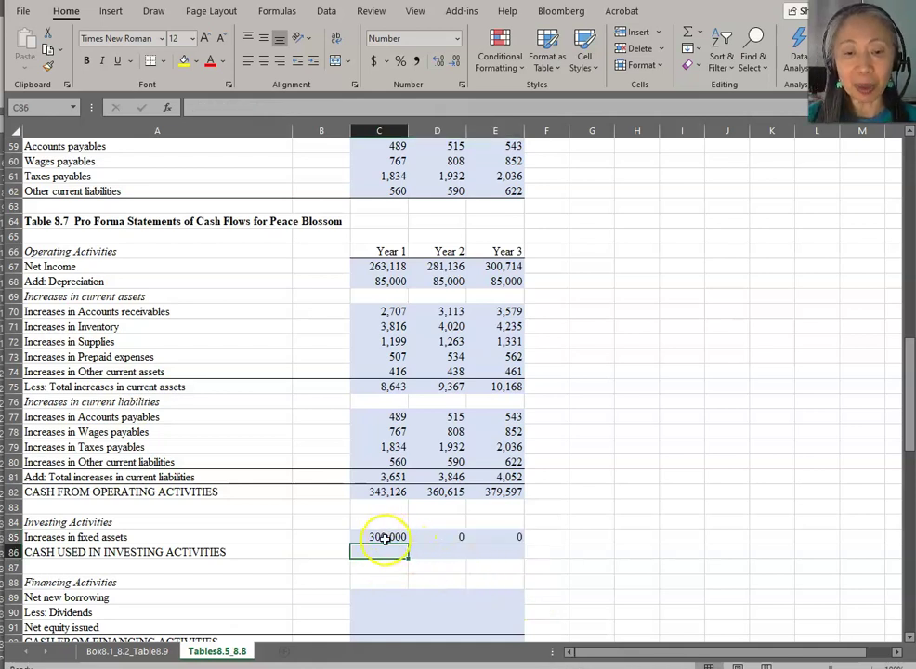
{"action": "left_click", "coordinate": [122, 651]}
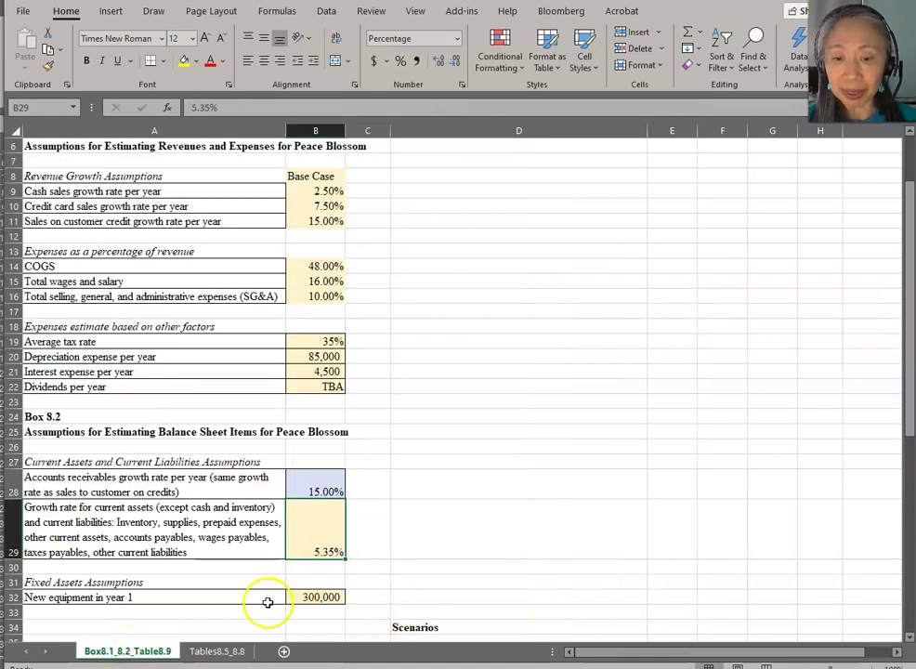
{"action": "left_click", "coordinate": [216, 651]}
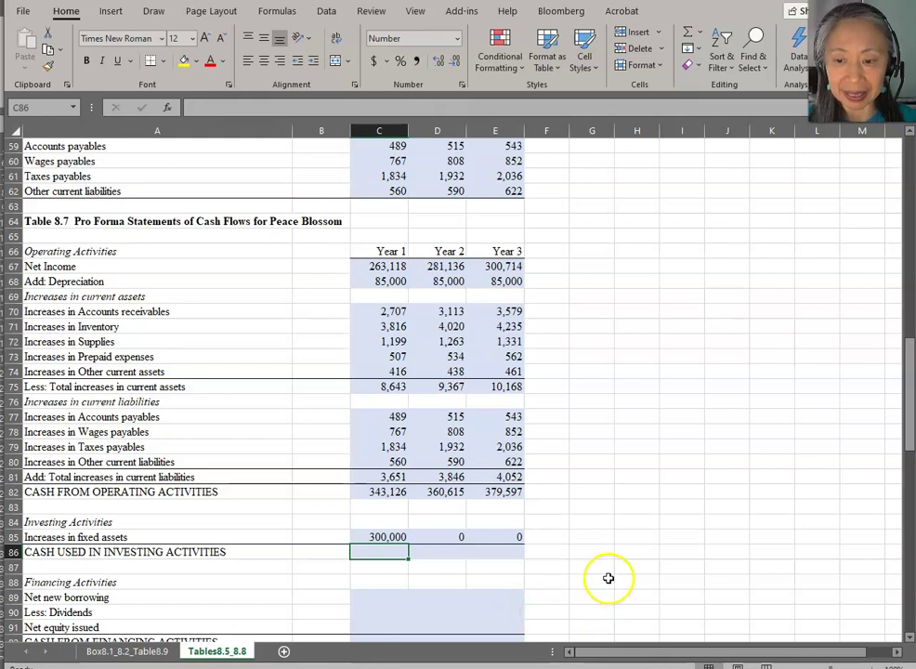
Set cash used in investing activities to =C85 in C86 and fill the formula across to E86
{"action": "type", "text": "="}
{"action": "key", "text": "Up"}
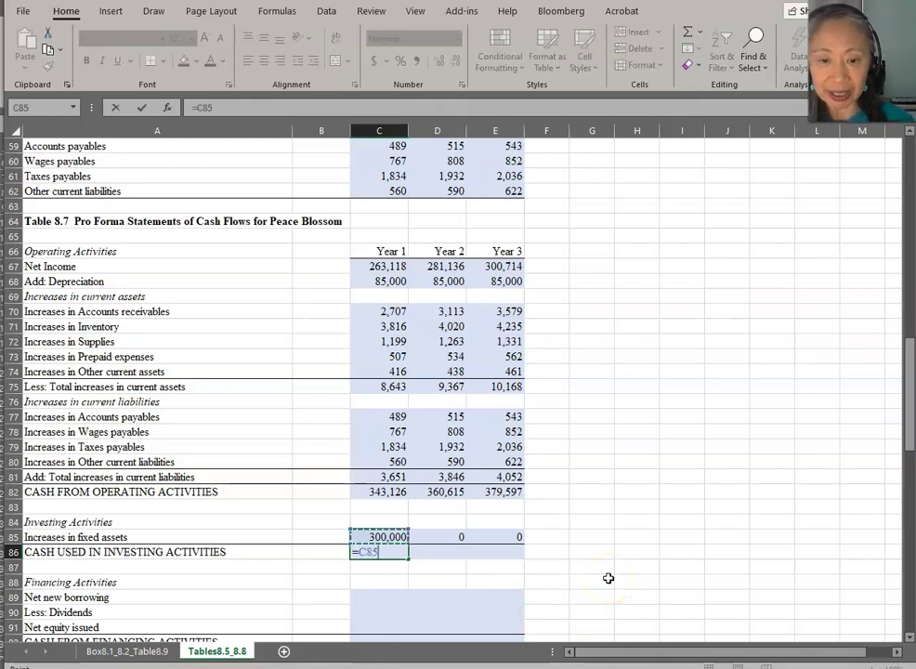
{"action": "key", "text": "ctrl+Return"}
{"action": "key", "text": "shift+Right"}
{"action": "key", "text": "shift+Right"}
{"action": "key", "text": "ctrl+r"}
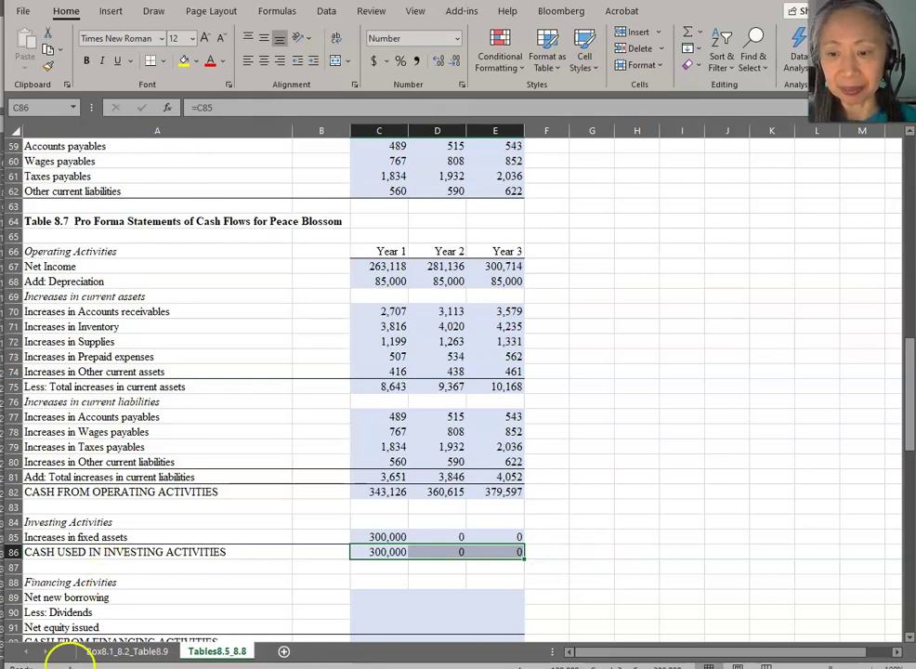
Set Year 1 bank loans in the Table 8.8 balance sheet to the Year 0 balance with =B131 in C131
{"action": "left_click", "coordinate": [258, 515]}
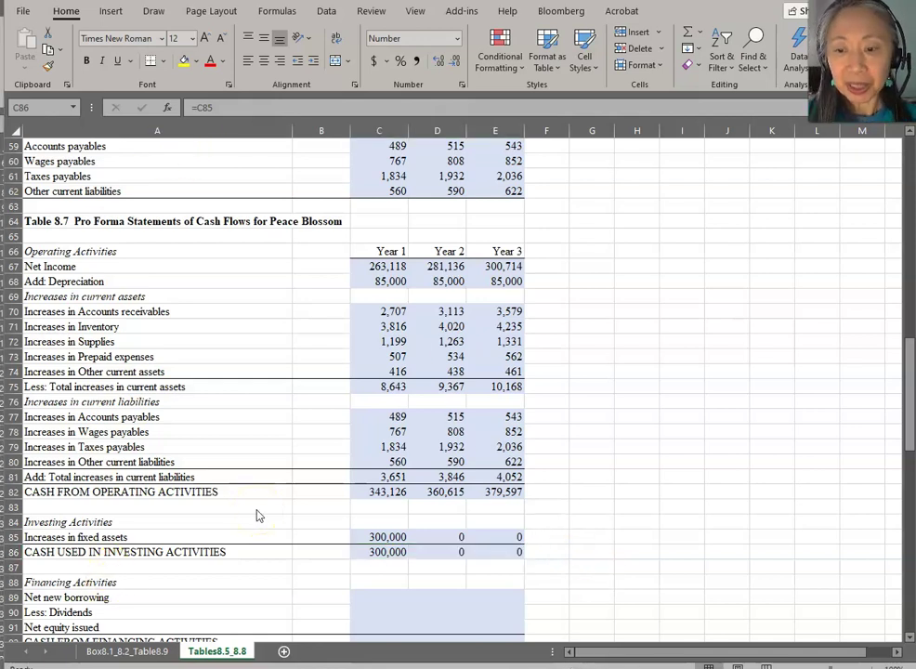
{"action": "left_click", "coordinate": [255, 567]}
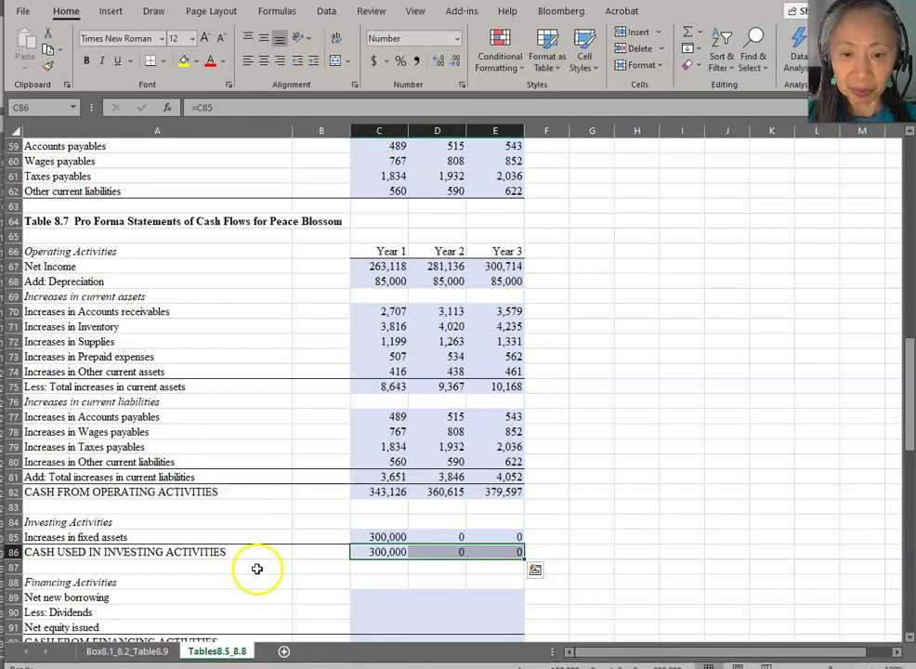
{"action": "scroll", "coordinate": [270, 556], "scroll_direction": "down", "scroll_amount": 2}
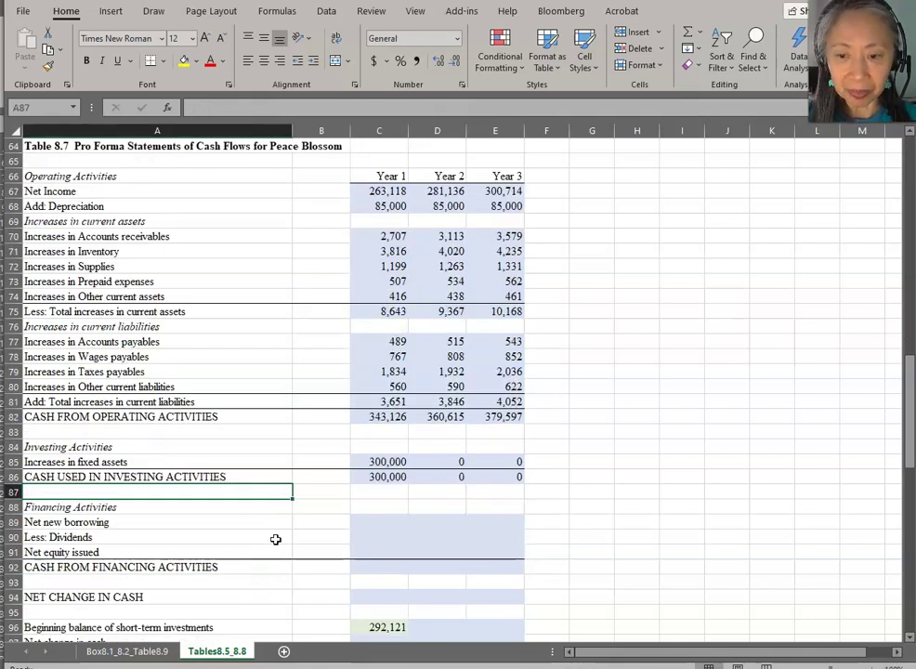
{"action": "scroll", "coordinate": [275, 539], "scroll_direction": "down", "scroll_amount": 8}
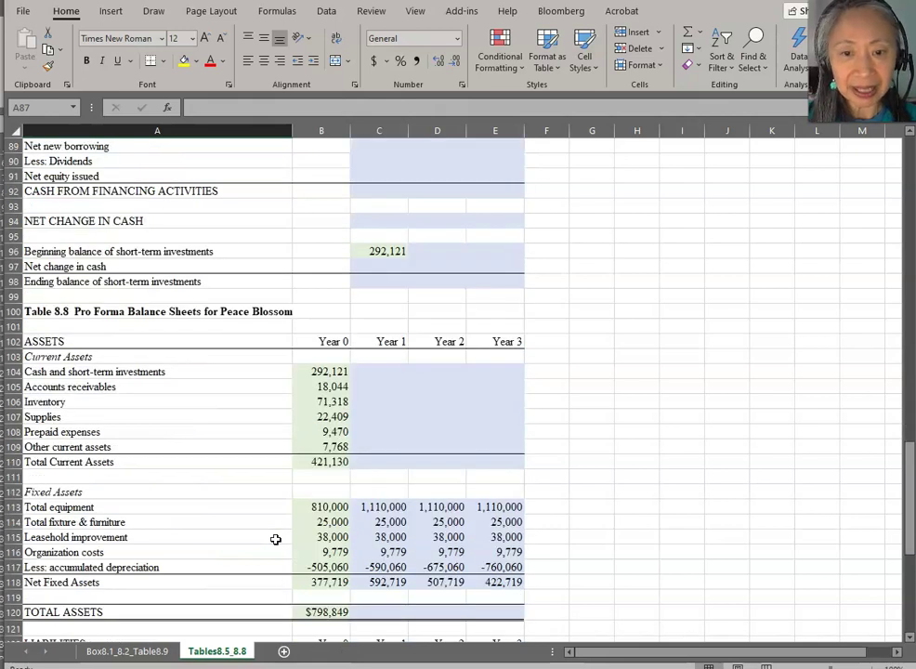
{"action": "scroll", "coordinate": [275, 539], "scroll_direction": "down", "scroll_amount": 3}
{"action": "scroll", "coordinate": [275, 538], "scroll_direction": "down", "scroll_amount": 5}
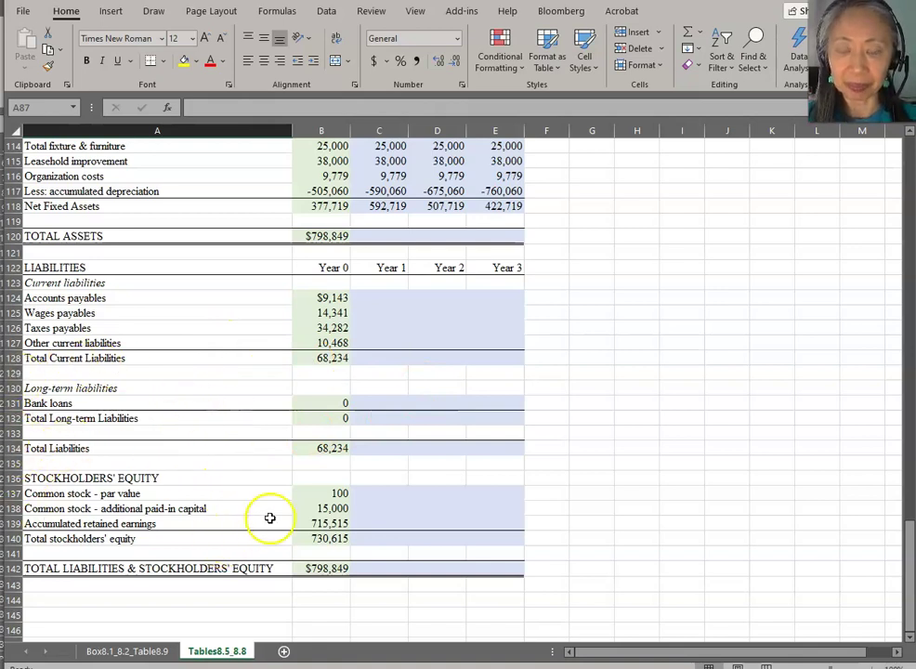
{"action": "left_click", "coordinate": [392, 405]}
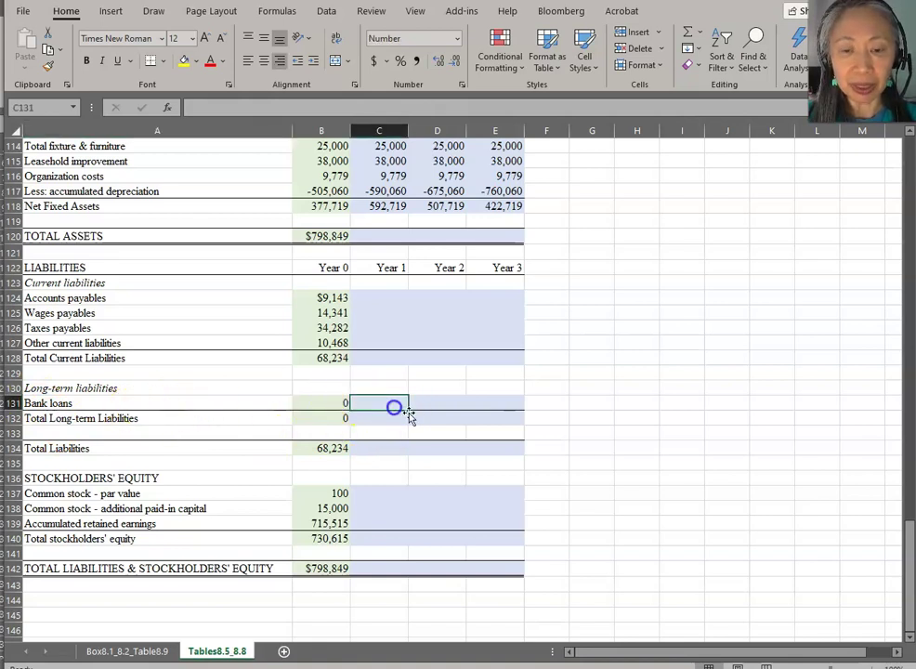
{"action": "type", "text": "0"}
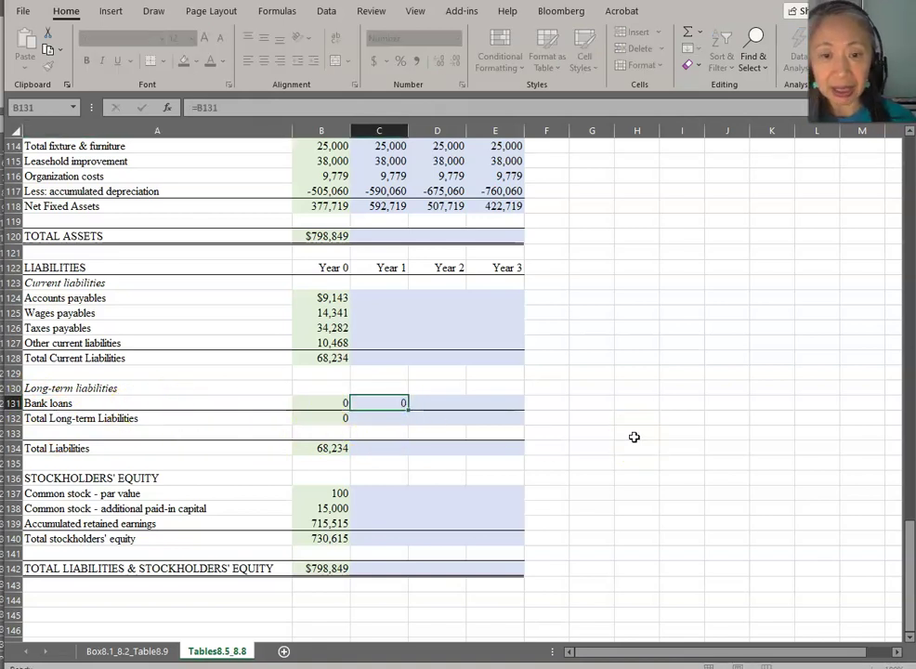
{"action": "key", "text": "Return"}
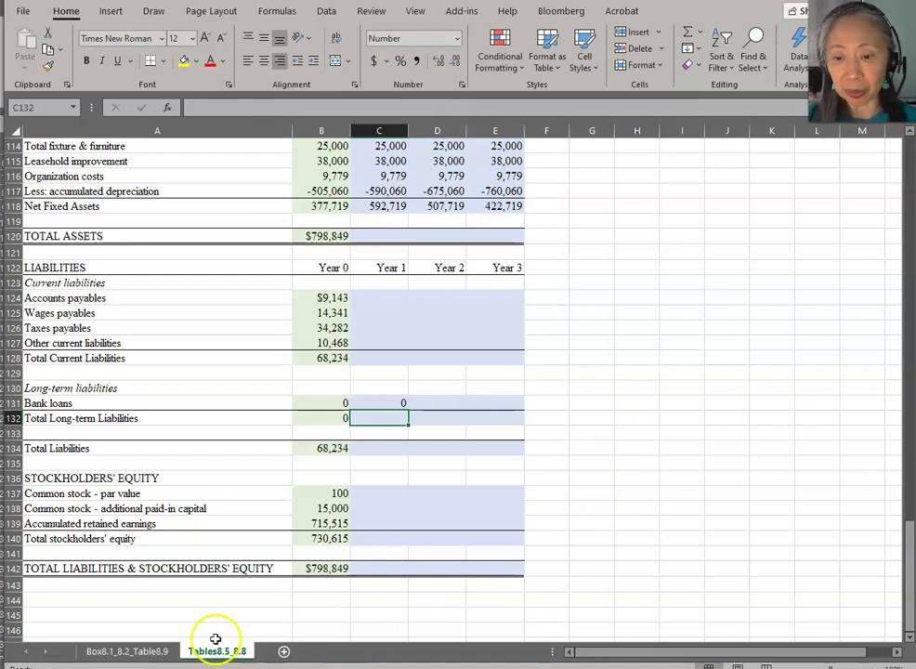
Check the assumptions on the Box8.1_8.2_Table8.9 sheet and copy the Year 1 bank loans formula from C131 to D131:E131
{"action": "left_click", "coordinate": [130, 650]}
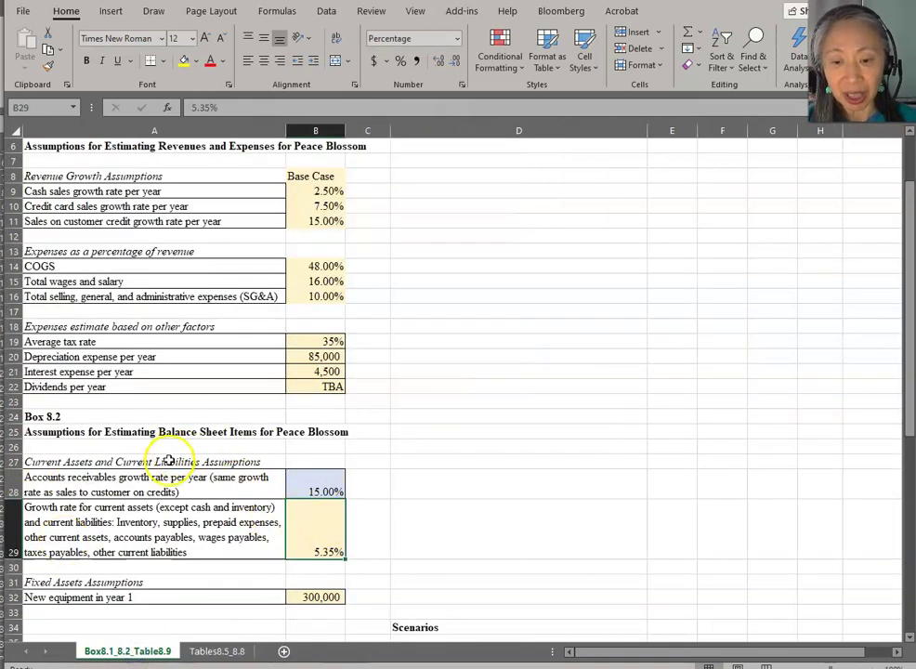
{"action": "left_click", "coordinate": [217, 652]}
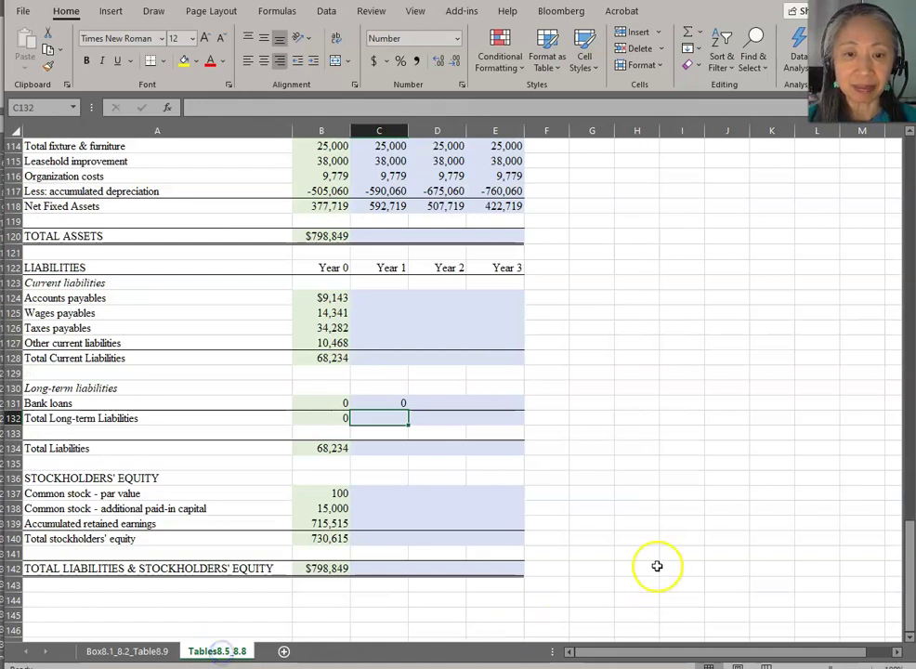
{"action": "left_click", "coordinate": [394, 402]}
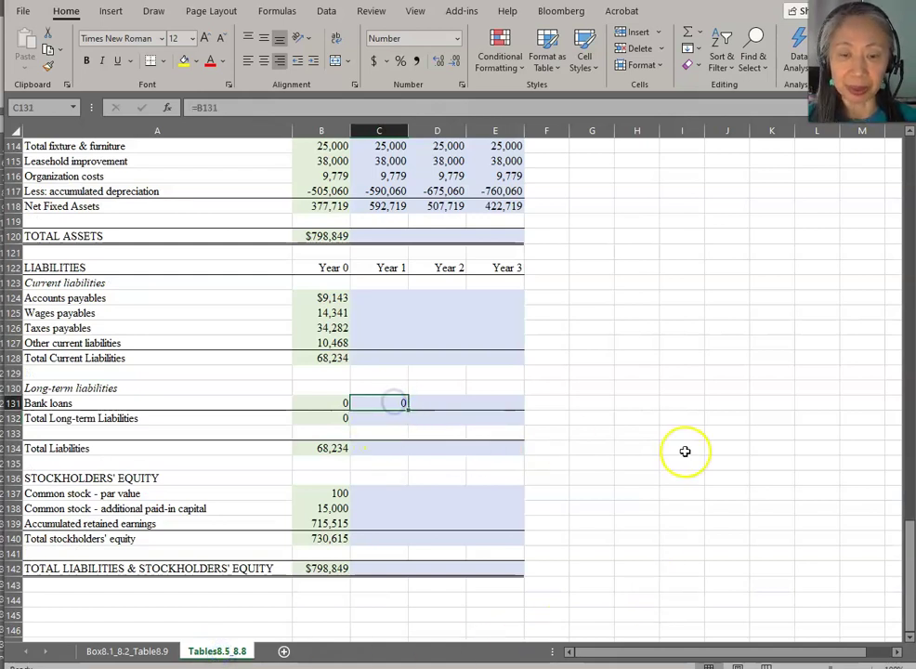
{"action": "key", "text": "ctrl+c"}
{"action": "key", "text": "shift+Right"}
{"action": "key", "text": "shift+Right"}
{"action": "key", "text": "ctrl+v"}
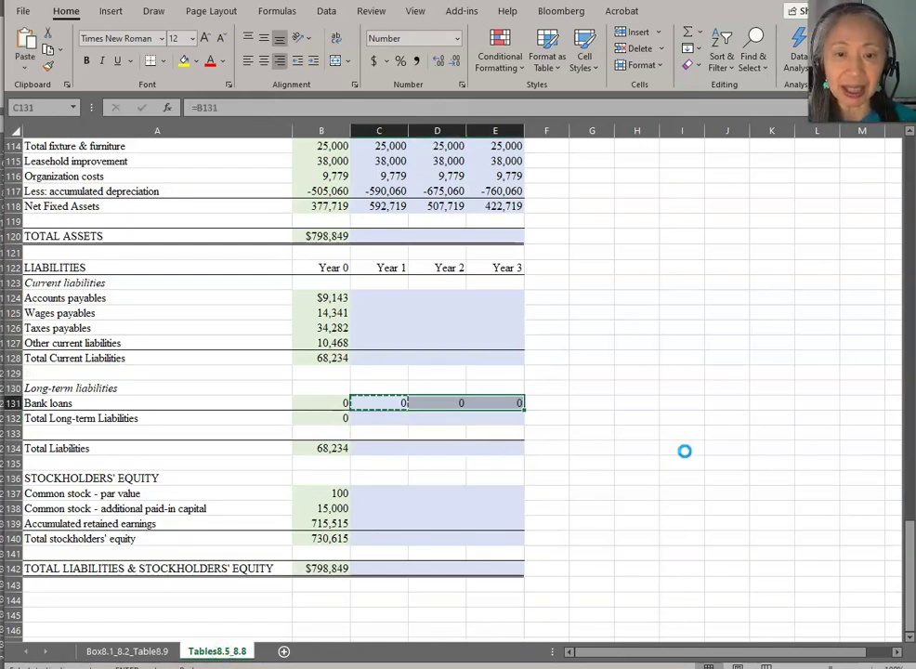
{"action": "key", "text": "Escape"}
Set total long-term liabilities to =C131 in C132 and fill the formula across to E132
{"action": "key", "text": "Down"}
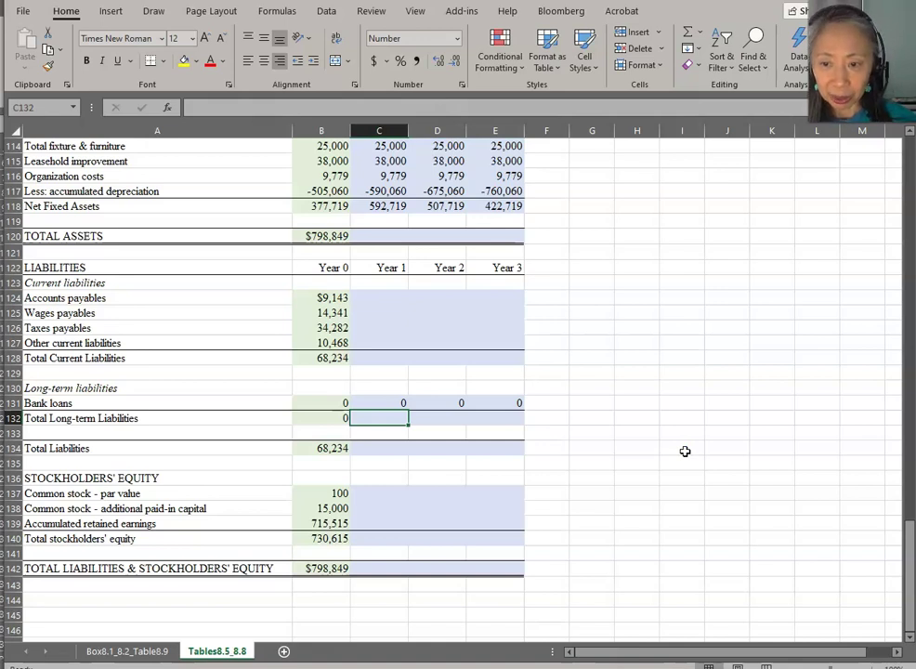
{"action": "type", "text": "="}
{"action": "key", "text": "Up"}
{"action": "key", "text": "Return"}
{"action": "key", "text": "Up"}
{"action": "key", "text": "ctrl+c"}
{"action": "key", "text": "shift+Right"}
{"action": "key", "text": "shift+Right"}
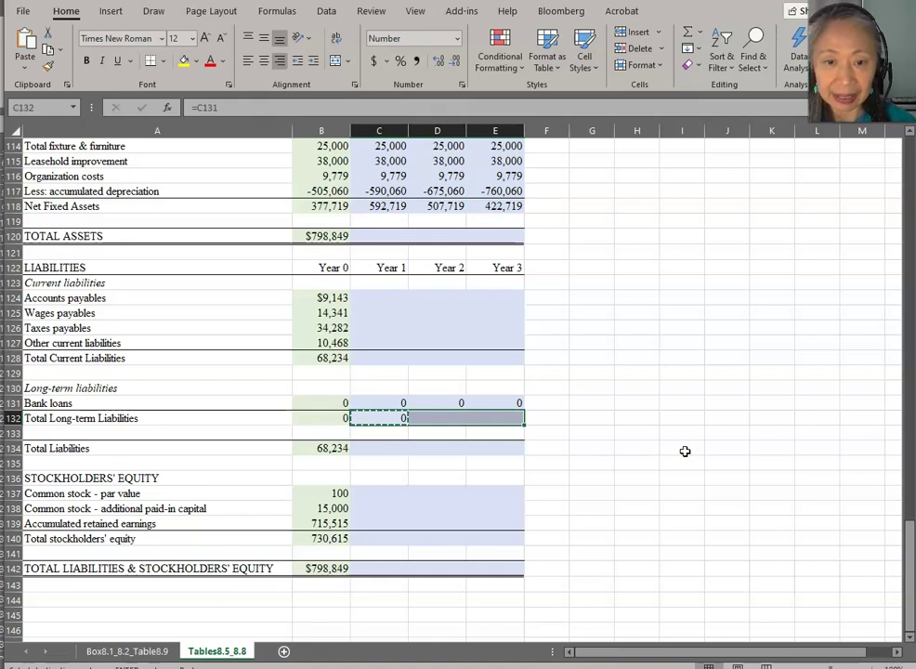
{"action": "key", "text": "ctrl+v"}
{"action": "key", "text": "Escape"}
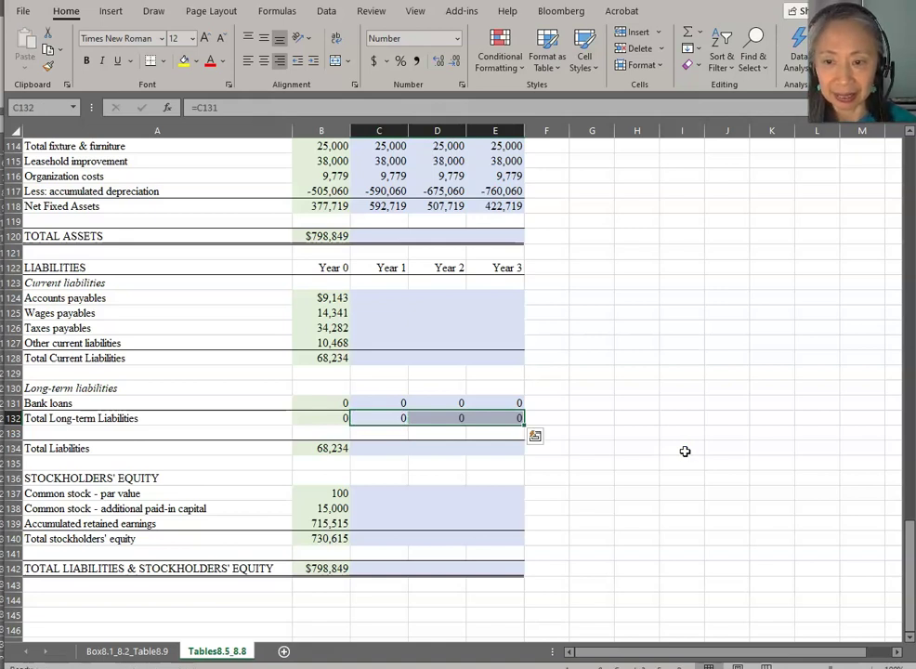
Carry the Year 0 common stock par value and additional paid-in capital into Year 1 with =B137 in C137 and =B138 in C138
{"action": "key", "text": "Down"}
{"action": "key", "text": "Down"}
{"action": "key", "text": "Down"}
{"action": "key", "text": "Down"}
{"action": "key", "text": "Down"}
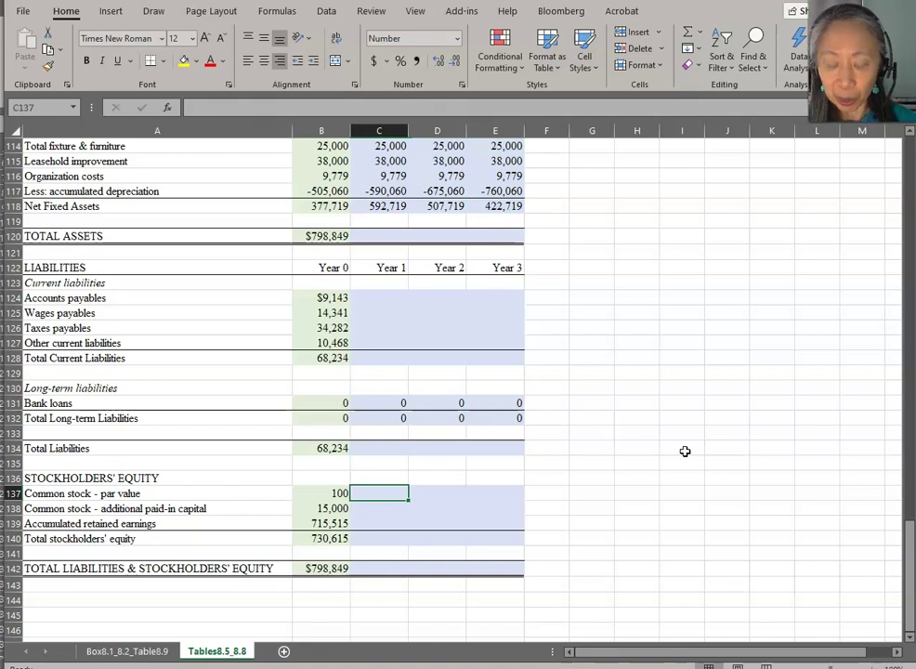
{"action": "type", "text": "="}
{"action": "key", "text": "Left"}
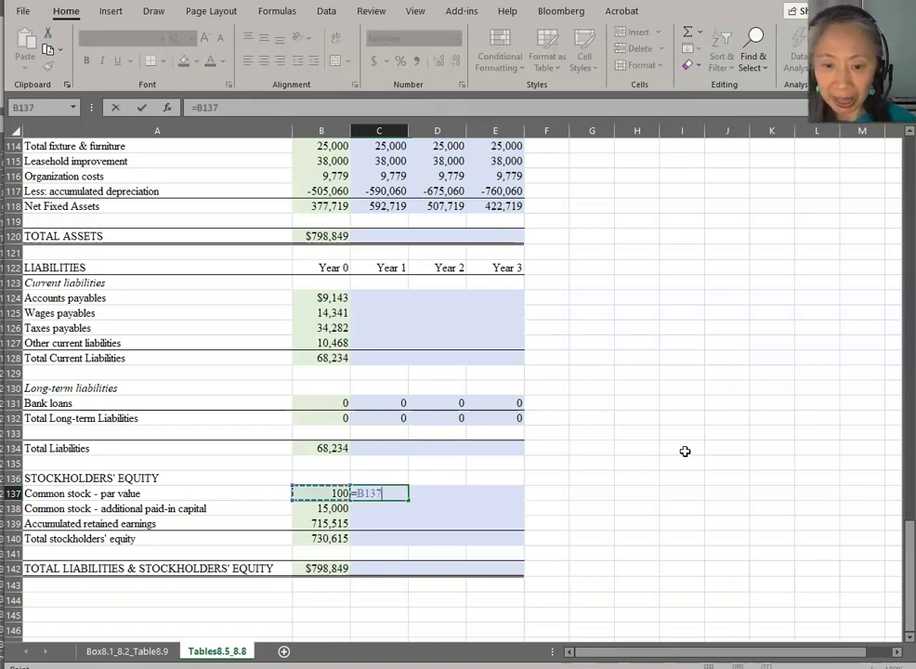
{"action": "key", "text": "Return"}
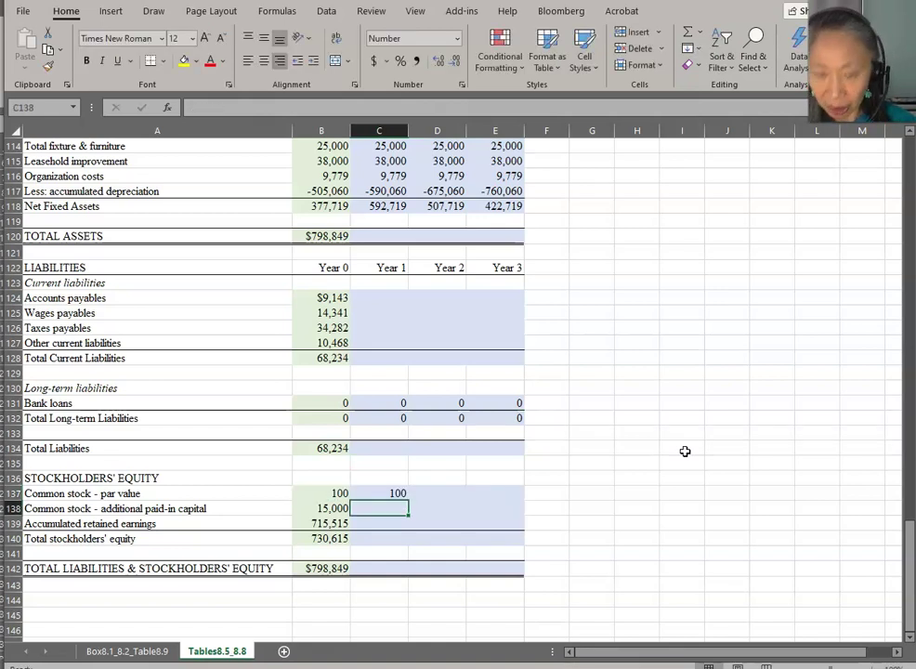
{"action": "type", "text": "="}
{"action": "key", "text": "Left"}
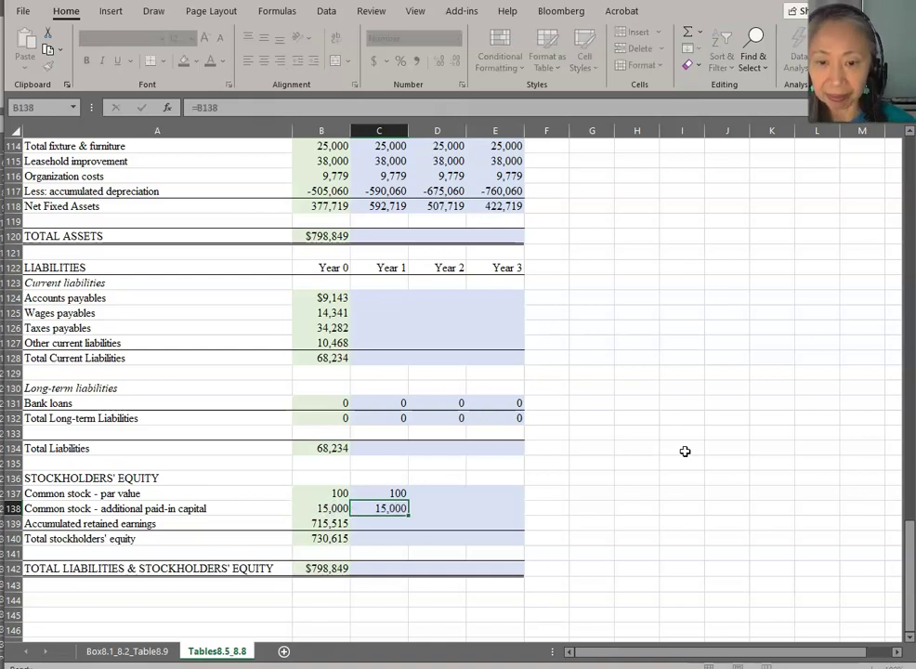
{"action": "key", "text": "Return"}
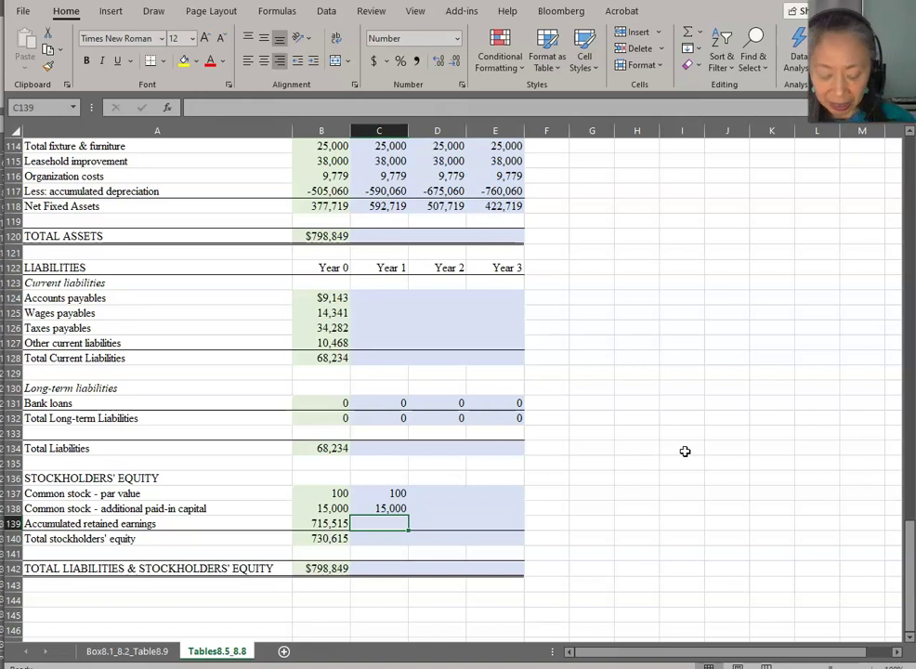
{"action": "type", "text": "="}
{"action": "key", "text": "Left"}
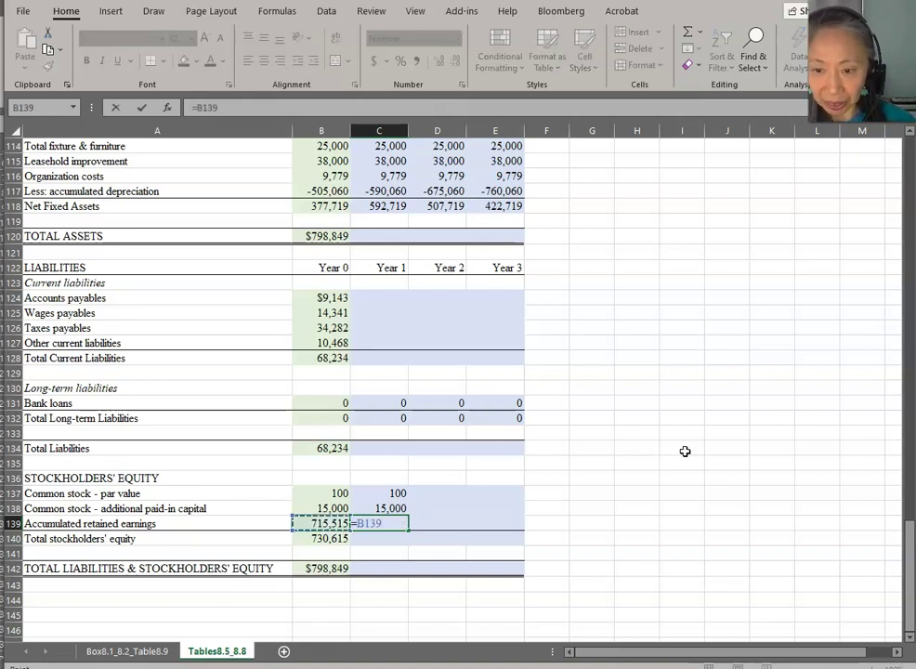
{"action": "key", "text": "ctrl+Return"}
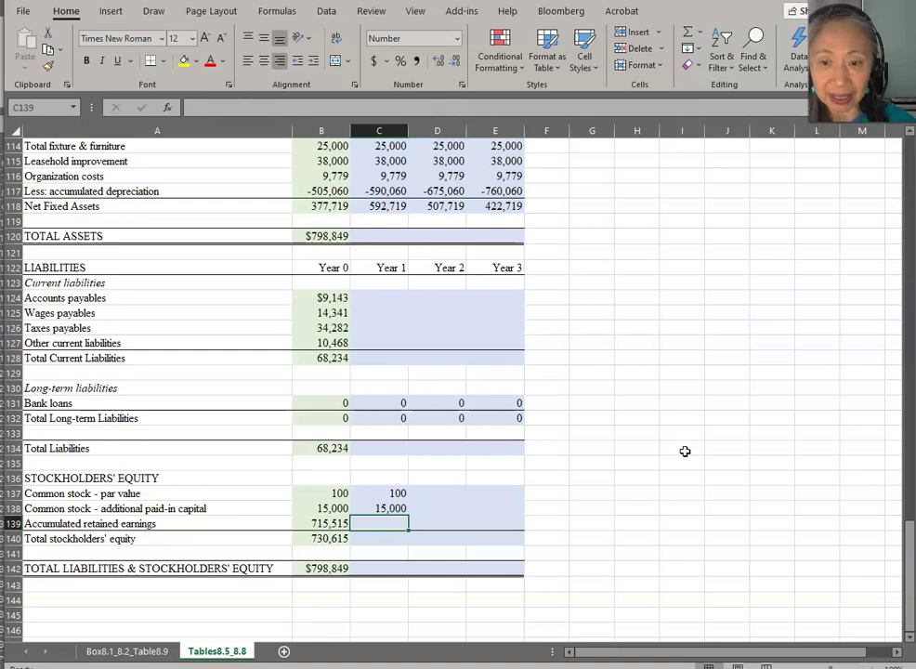
Link Year 1 accumulated retained earnings in C139 to the ending balance in the Statement of Owner's Equity with =C29
{"action": "type", "text": "="}
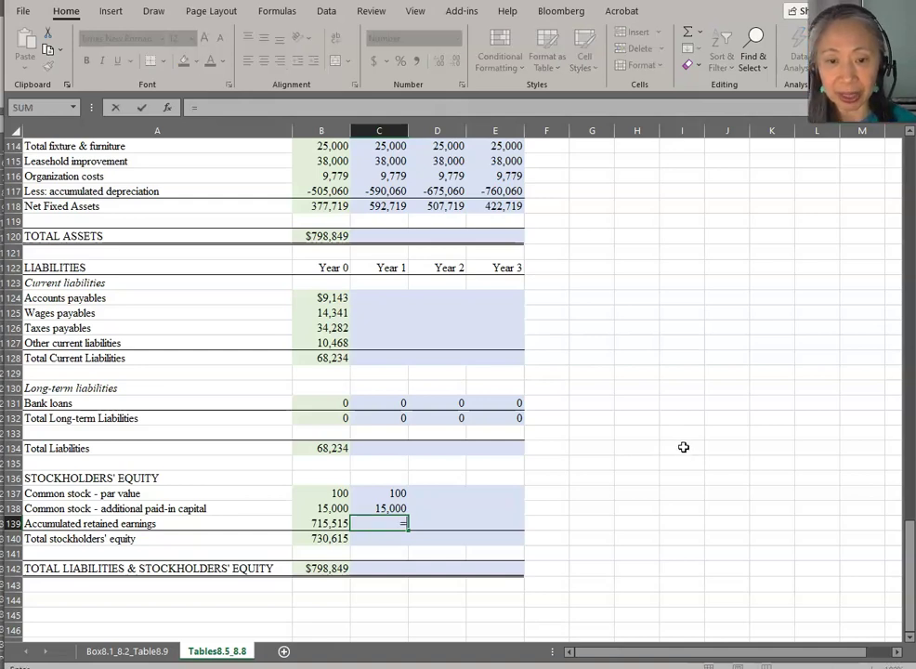
{"action": "scroll", "coordinate": [683, 447], "scroll_direction": "up", "scroll_amount": 20}
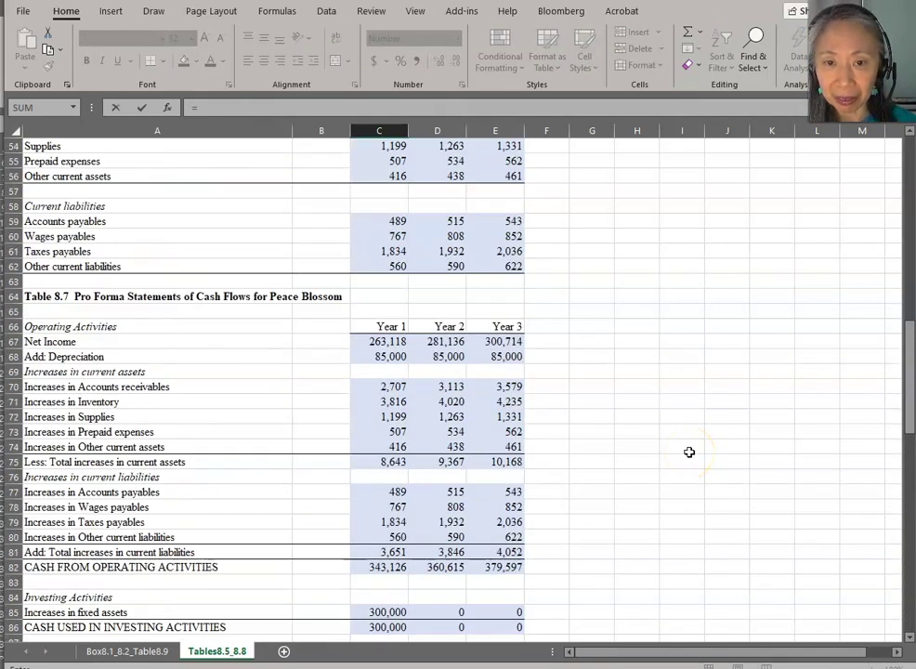
{"action": "scroll", "coordinate": [689, 453], "scroll_direction": "up", "scroll_amount": 12}
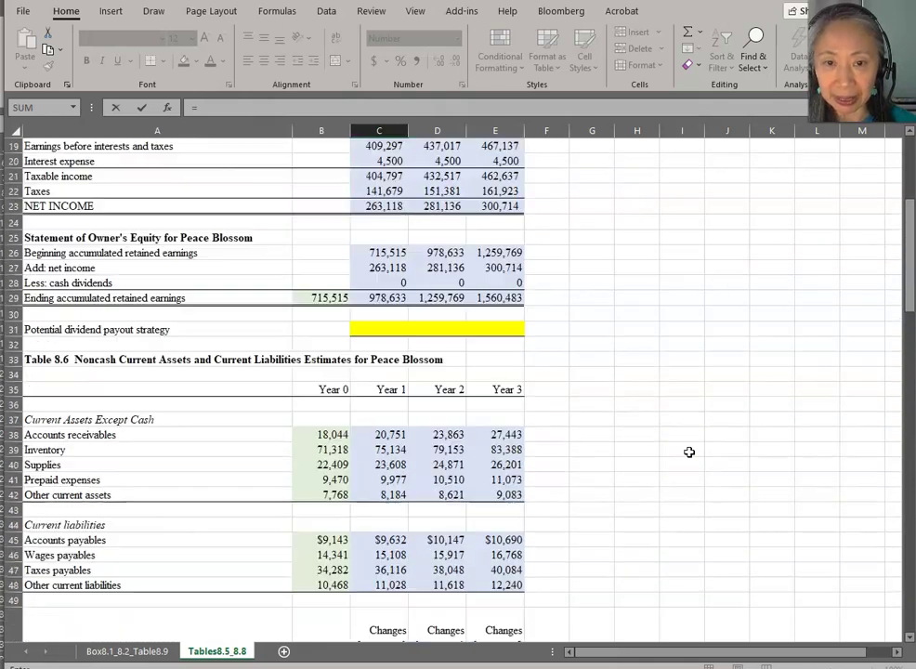
{"action": "left_click", "coordinate": [379, 299]}
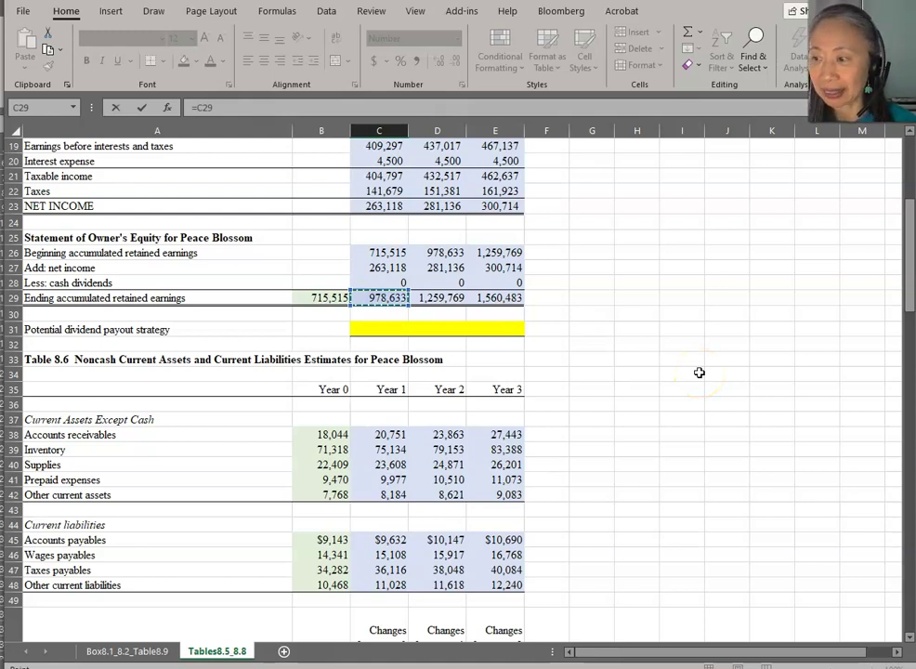
{"action": "key", "text": "Return"}
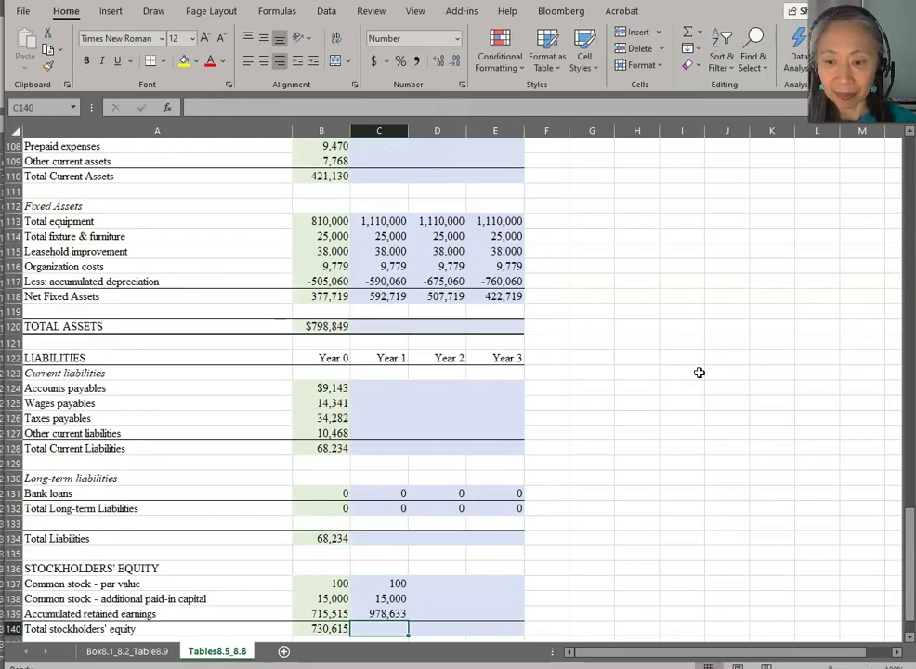
Total Year 1 stockholders' equity in C140 with =SUM(C137:C139)
{"action": "type", "text": "=sum("}
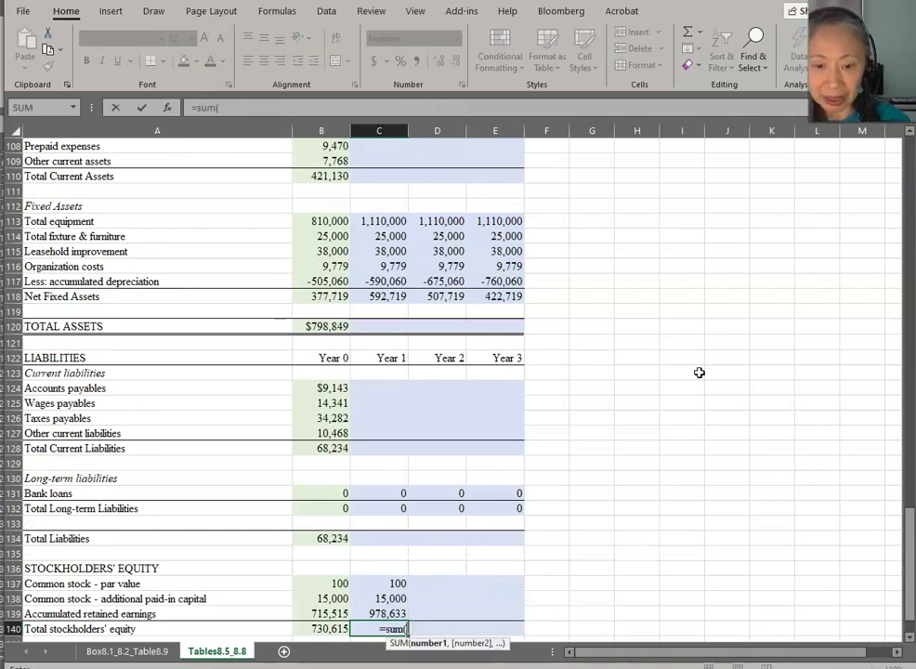
{"action": "key", "text": "Up"}
{"action": "key", "text": "shift+Up"}
{"action": "key", "text": "shift+Up"}
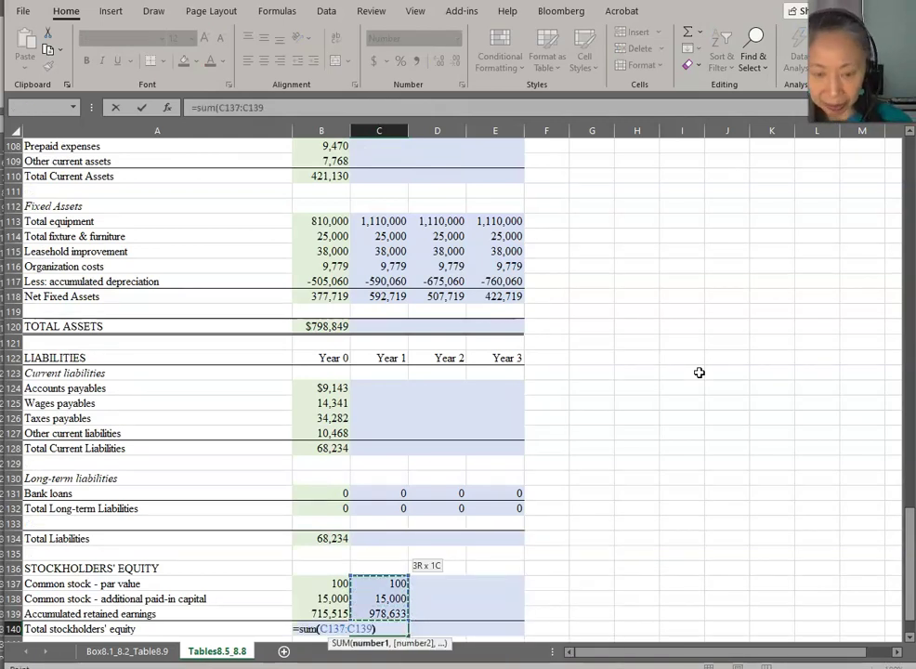
{"action": "key", "text": "Return"}
Copy the Year 1 stockholders' equity formulas in C137:C140 across to Years 2 and 3 in D137:E140
{"action": "key", "text": "Up"}
{"action": "key", "text": "Up"}
{"action": "key", "text": "Up"}
{"action": "key", "text": "Up"}
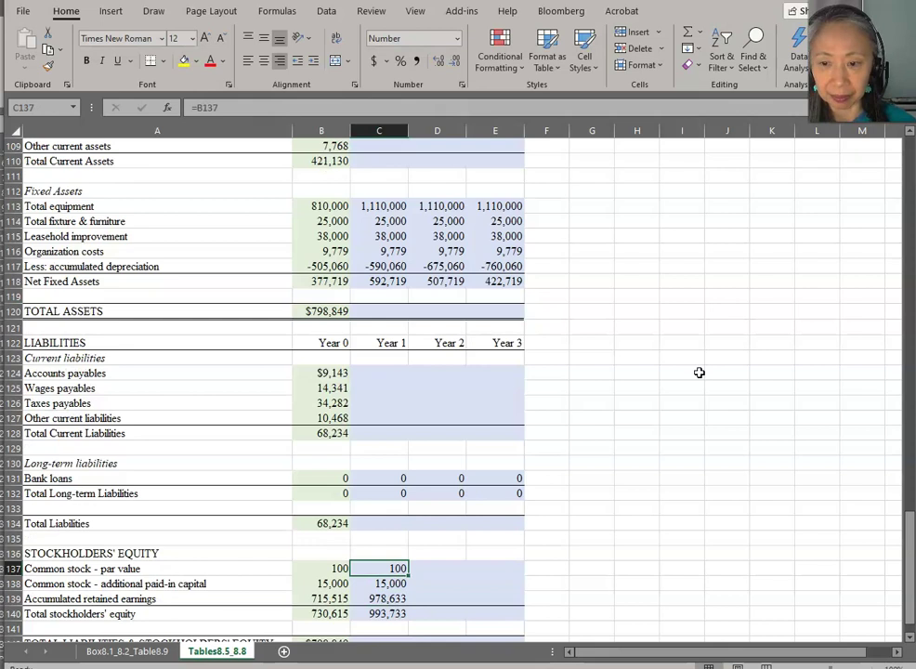
{"action": "key", "text": "shift+Down"}
{"action": "key", "text": "shift+Down"}
{"action": "key", "text": "shift+Down"}
{"action": "key", "text": "ctrl+c"}
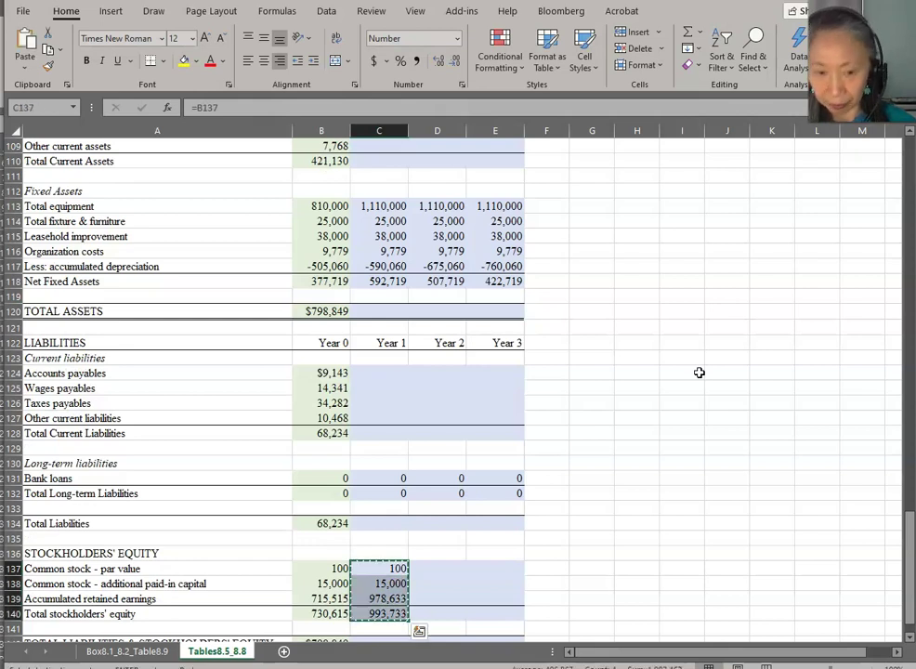
{"action": "key", "text": "shift+Right"}
{"action": "key", "text": "shift+Right"}
{"action": "key", "text": "ctrl+v"}
{"action": "key", "text": "Escape"}
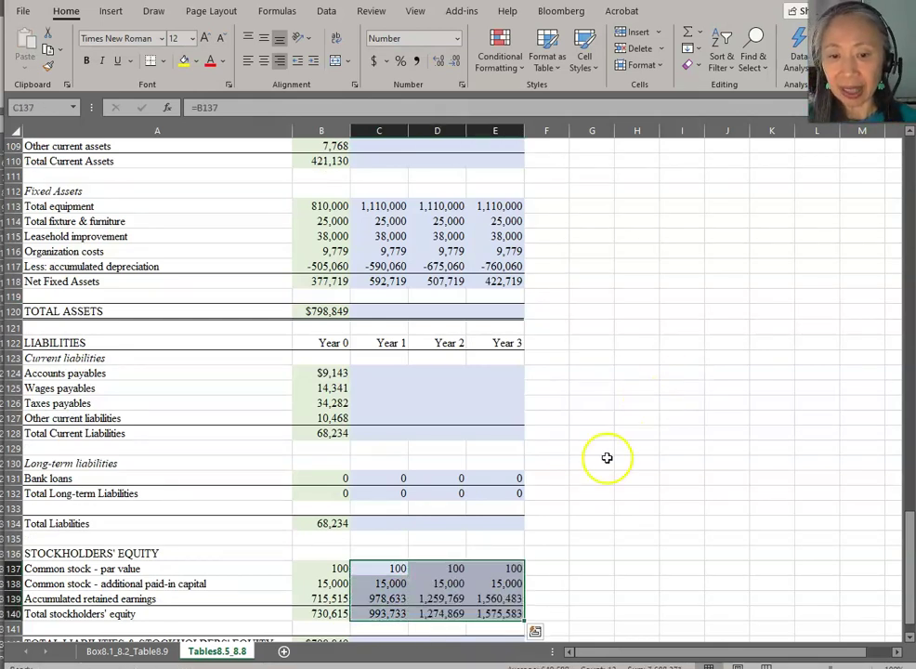
Calculate Year 1 net new borrowing in C89 as the change in total long-term liabilities with =C132-B132
{"action": "left_click", "coordinate": [504, 583]}
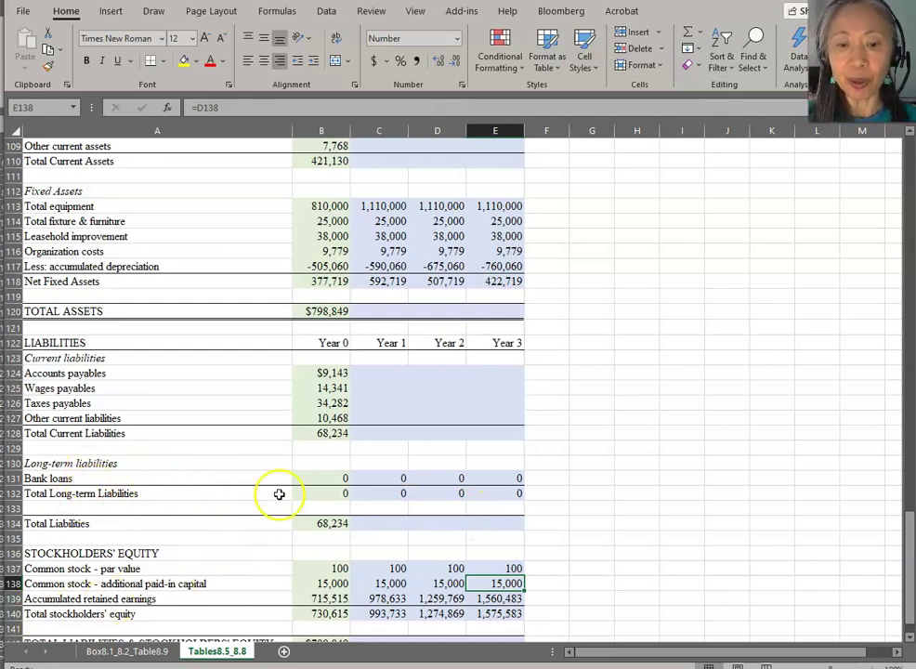
{"action": "scroll", "coordinate": [619, 376], "scroll_direction": "up", "scroll_amount": 8}
{"action": "scroll", "coordinate": [620, 375], "scroll_direction": "up", "scroll_amount": 5}
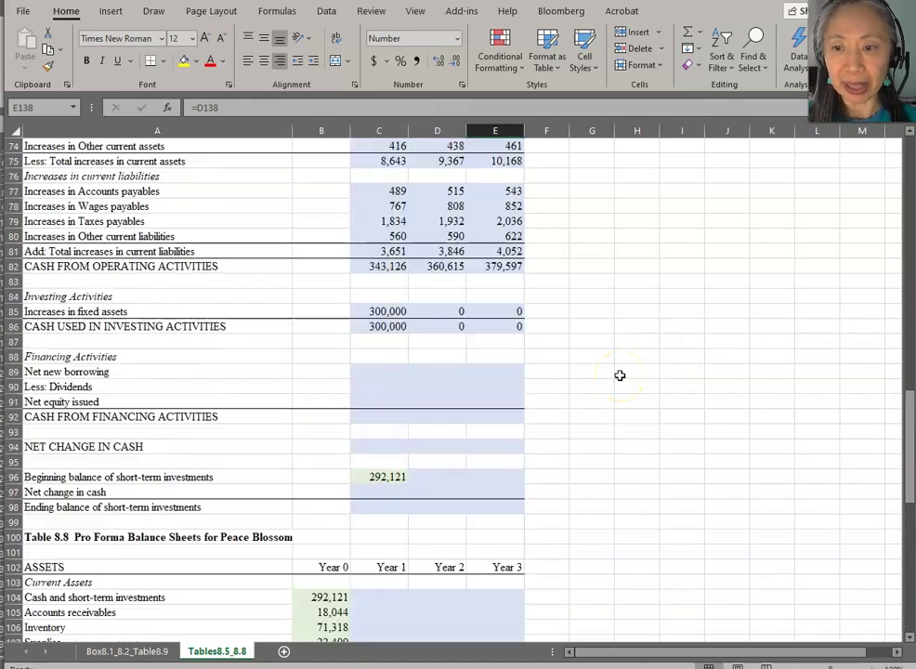
{"action": "scroll", "coordinate": [620, 375], "scroll_direction": "down", "scroll_amount": 2}
{"action": "left_click", "coordinate": [390, 372]}
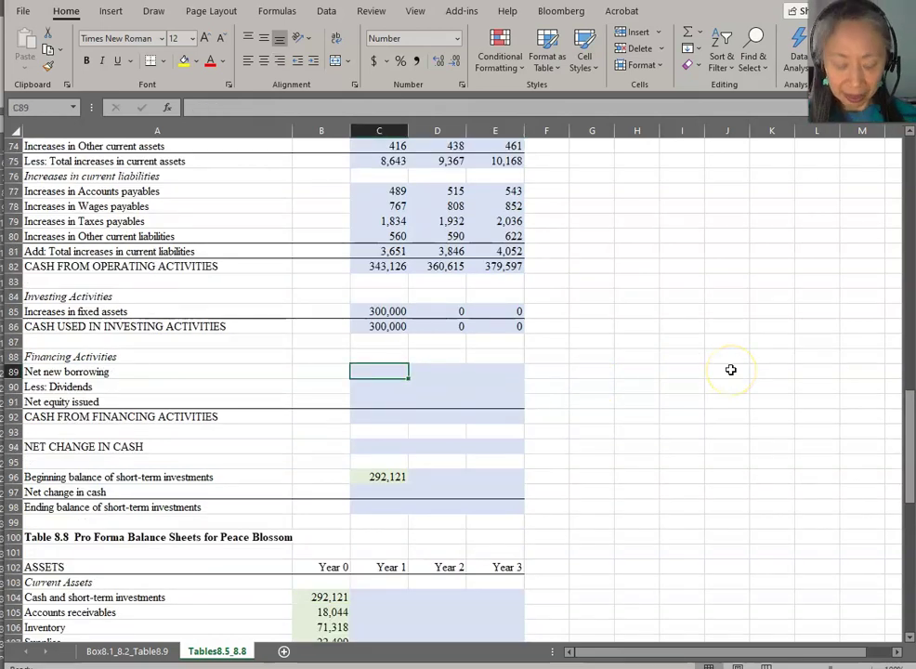
{"action": "type", "text": "="}
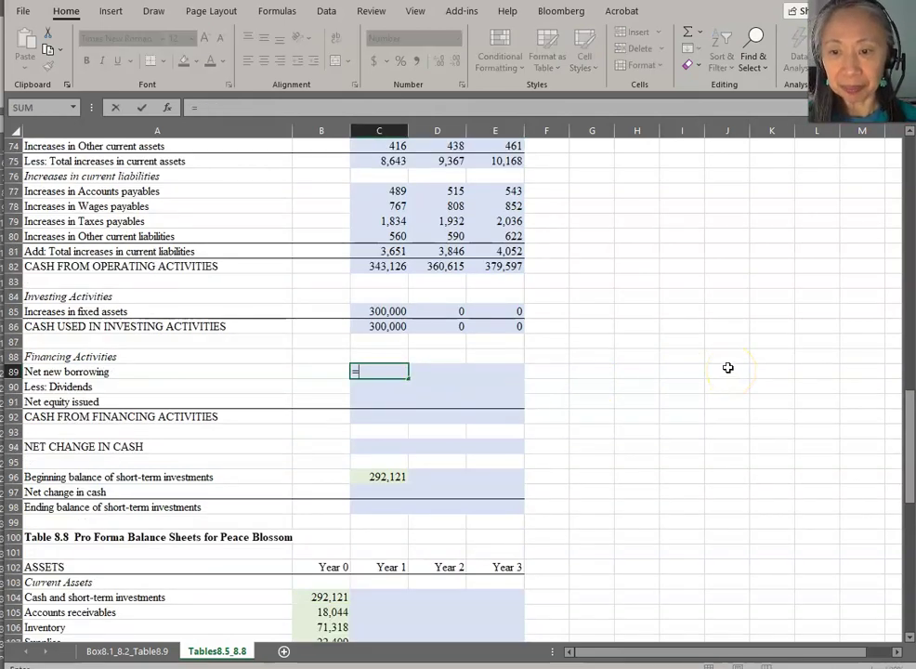
{"action": "scroll", "coordinate": [727, 368], "scroll_direction": "down", "scroll_amount": 12}
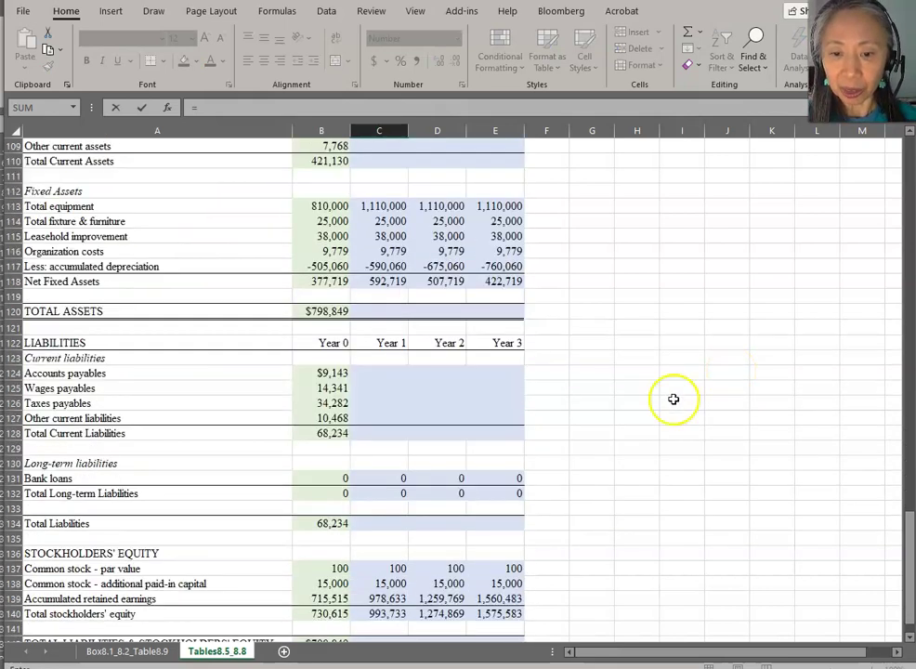
{"action": "left_click", "coordinate": [370, 494]}
{"action": "type", "text": "-"}
{"action": "left_click", "coordinate": [337, 493]}
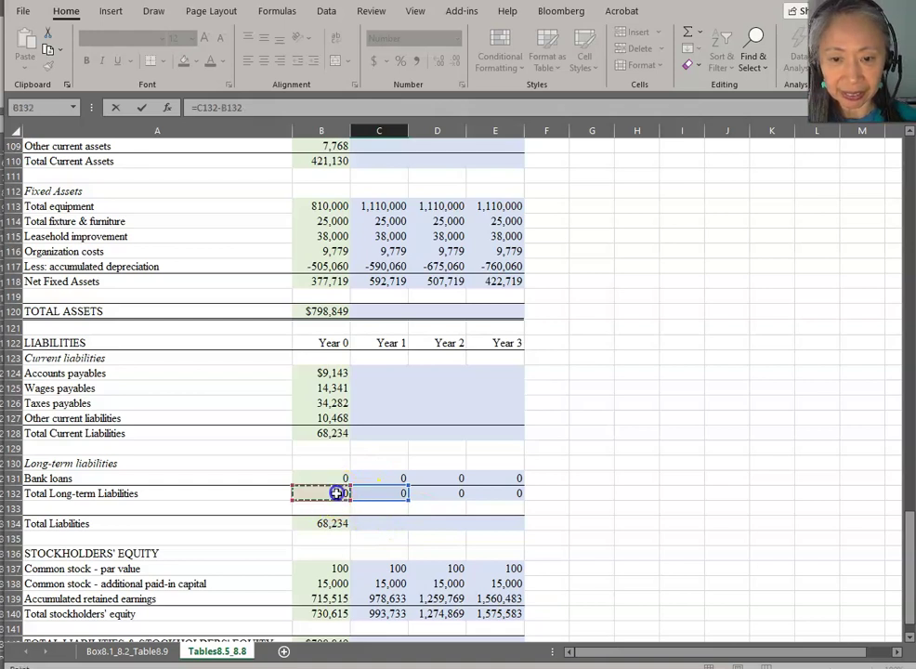
{"action": "key", "text": "Return"}
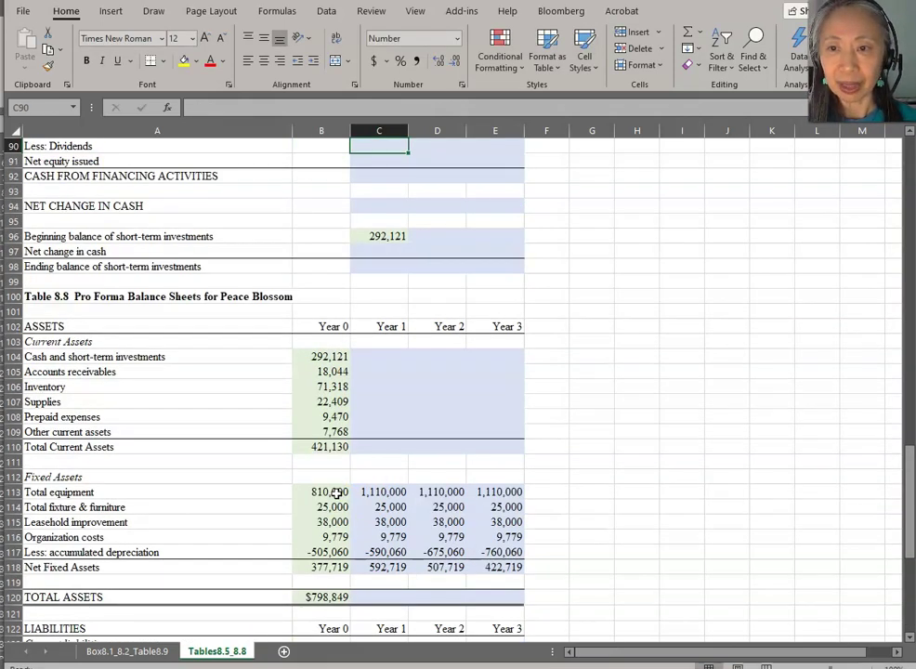
Link Year 1 dividends in C90 to the potential dividend payout strategy row with =C31
{"action": "type", "text": "="}
{"action": "scroll", "coordinate": [337, 493], "scroll_direction": "up", "scroll_amount": 12}
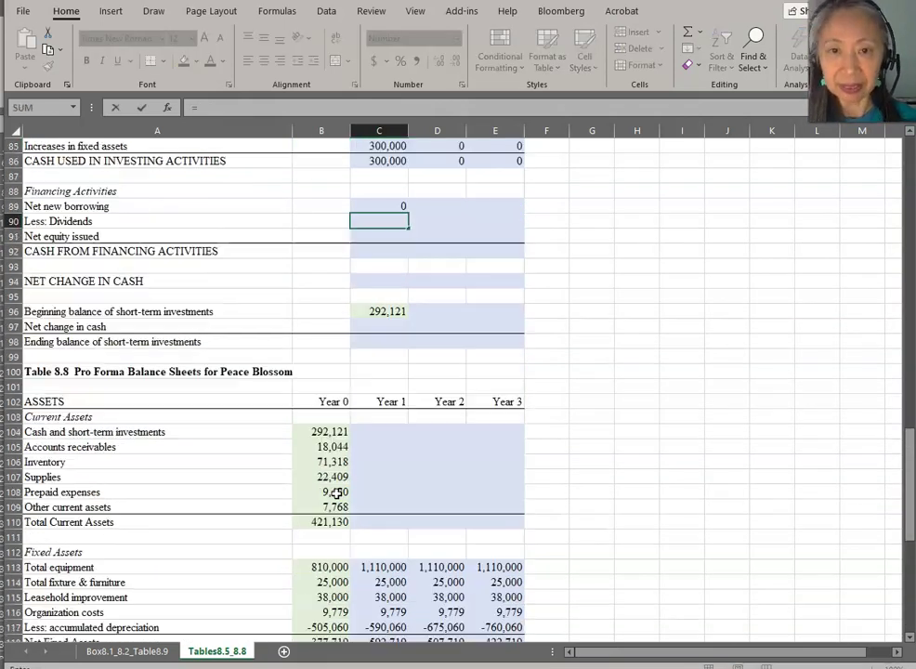
{"action": "scroll", "coordinate": [336, 494], "scroll_direction": "up", "scroll_amount": 8}
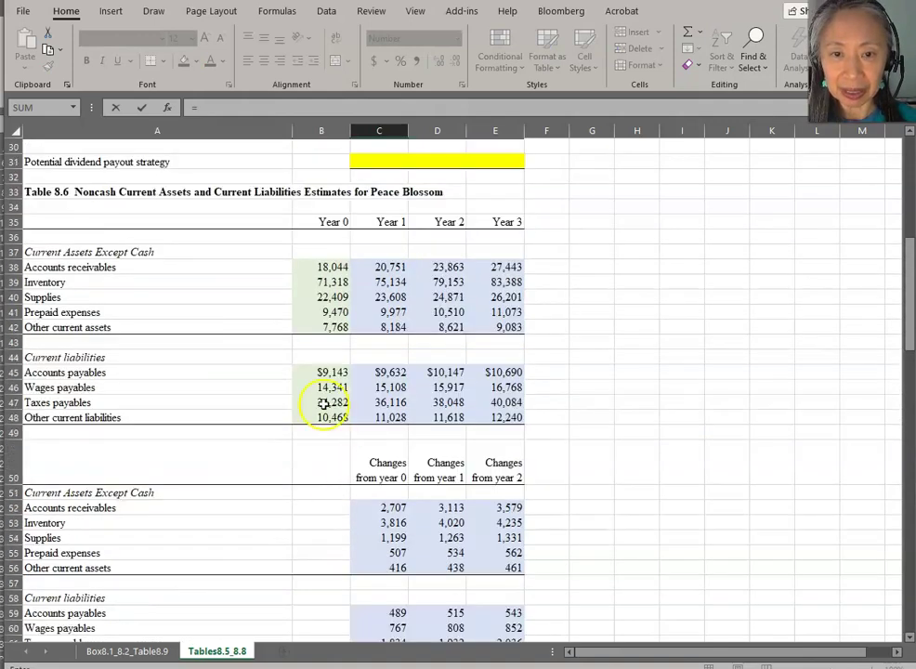
{"action": "left_click", "coordinate": [391, 162]}
{"action": "key", "text": "Return"}
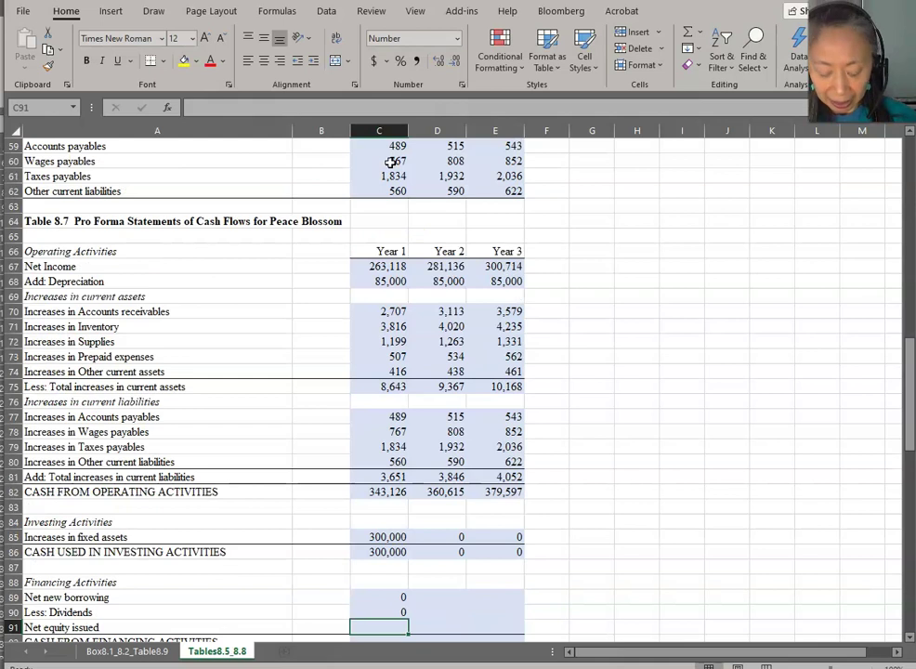
Calculate Year 1 net equity issued in C91 from the common stock and paid-in capital rows with =(C137+C138)-(B137+B138)
{"action": "type", "text": "=("}
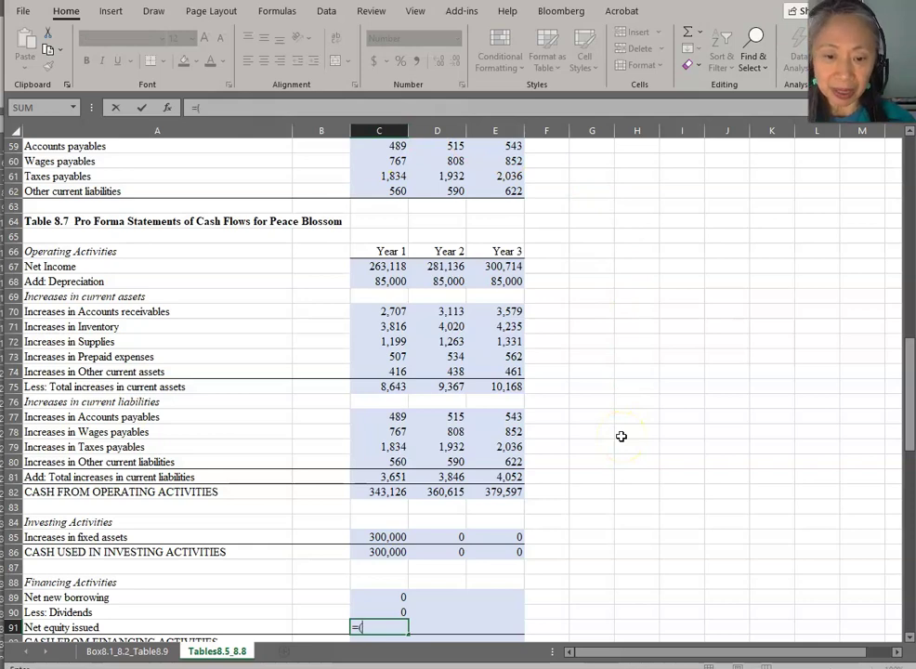
{"action": "scroll", "coordinate": [621, 435], "scroll_direction": "down", "scroll_amount": 15}
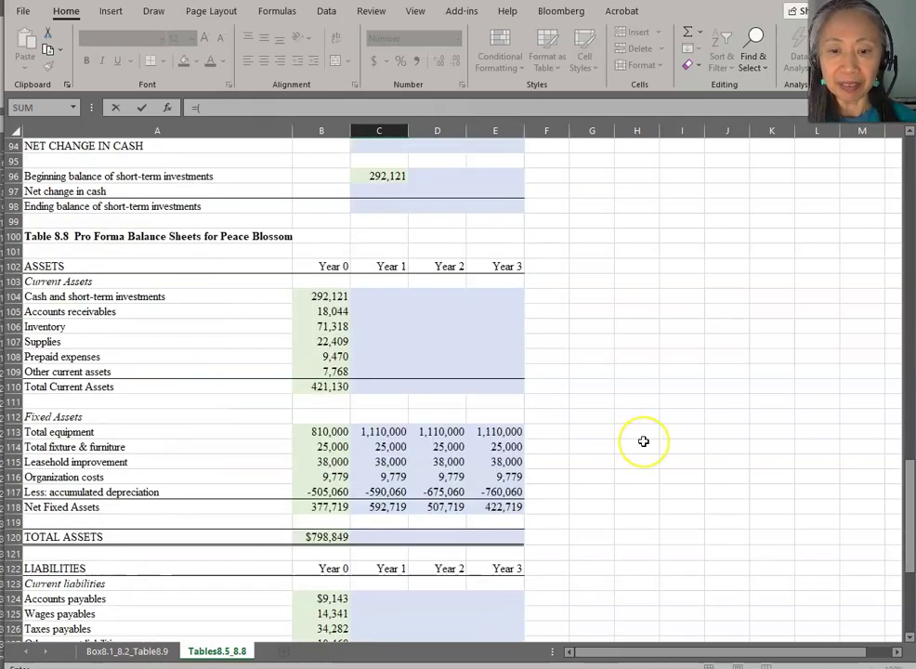
{"action": "scroll", "coordinate": [643, 441], "scroll_direction": "down", "scroll_amount": 3}
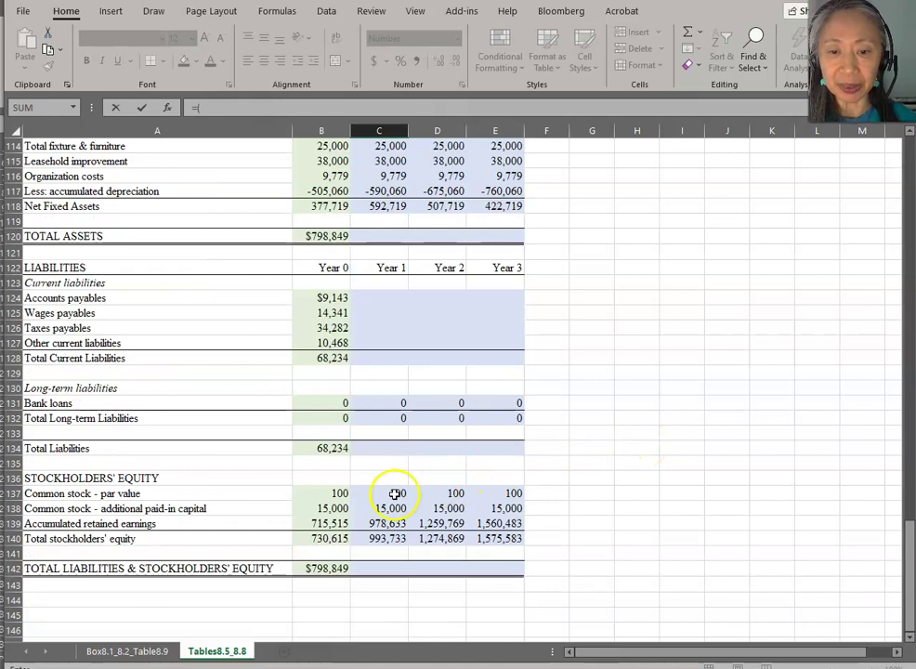
{"action": "left_click", "coordinate": [385, 498]}
{"action": "type", "text": "+"}
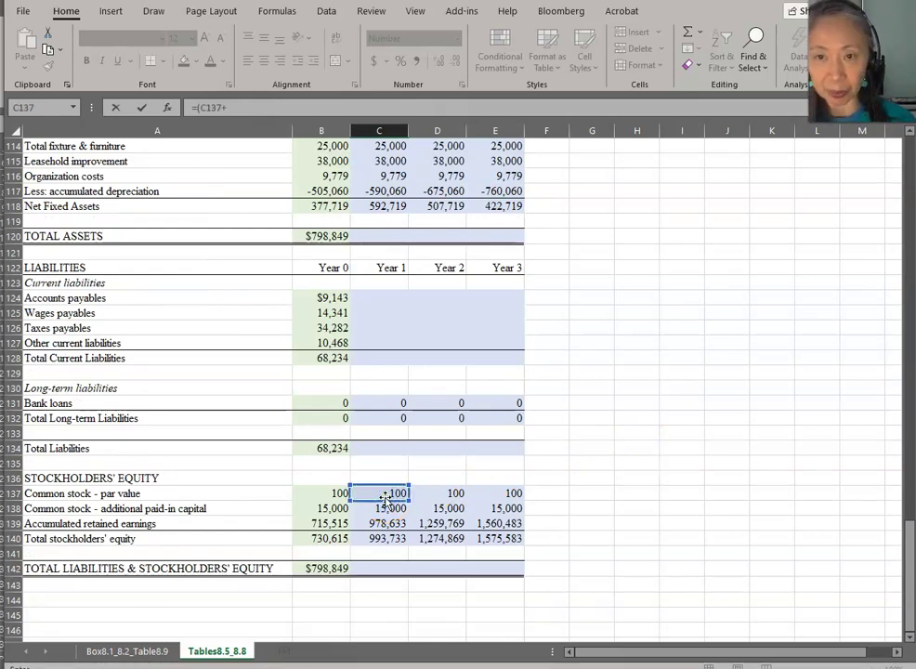
{"action": "left_click", "coordinate": [389, 509]}
{"action": "type", "text": ")-"}
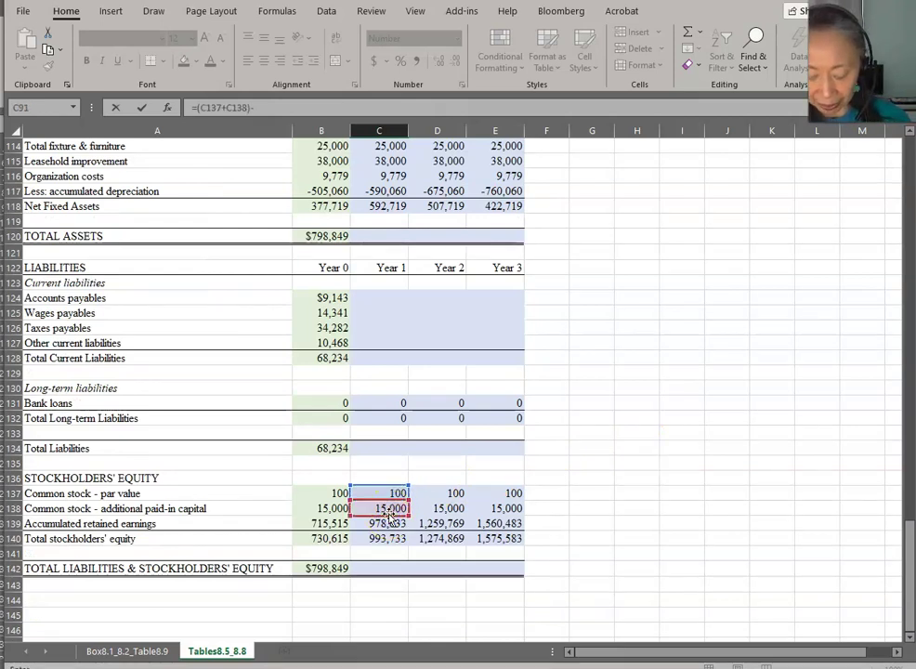
{"action": "type", "text": "("}
{"action": "left_click", "coordinate": [337, 496]}
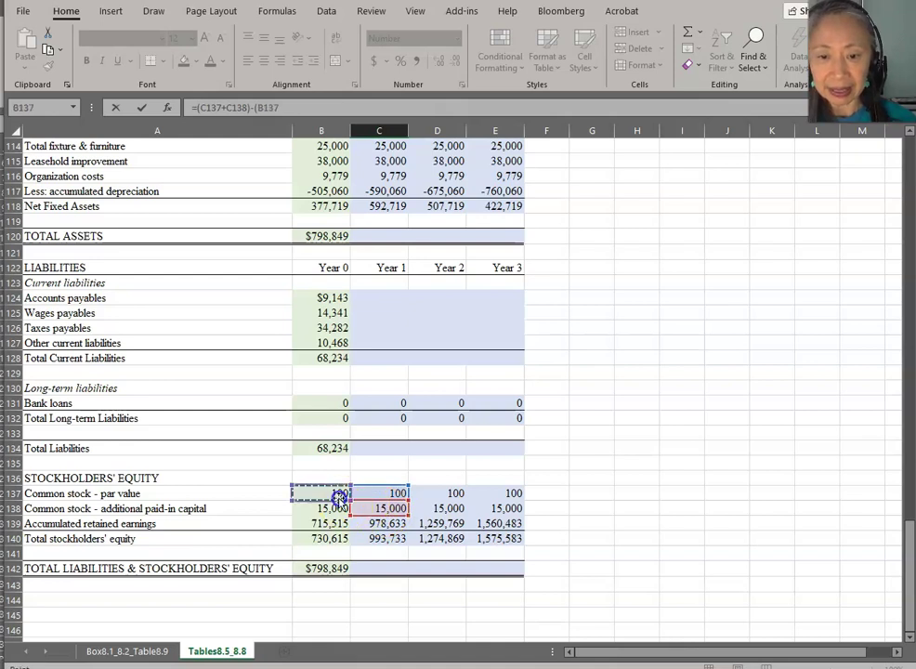
{"action": "type", "text": "+"}
{"action": "left_click", "coordinate": [333, 509]}
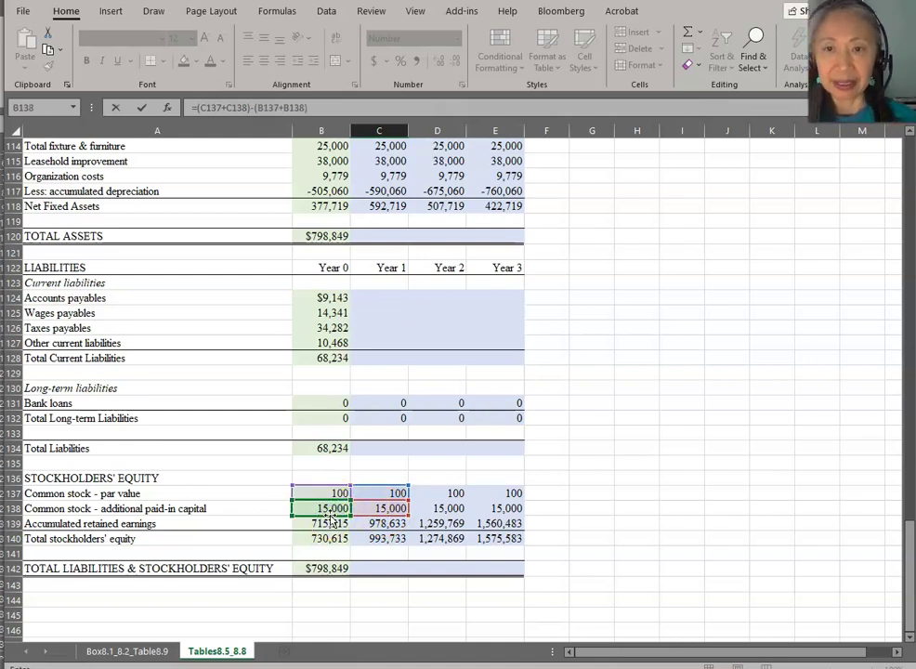
{"action": "left_click", "coordinate": [369, 568]}
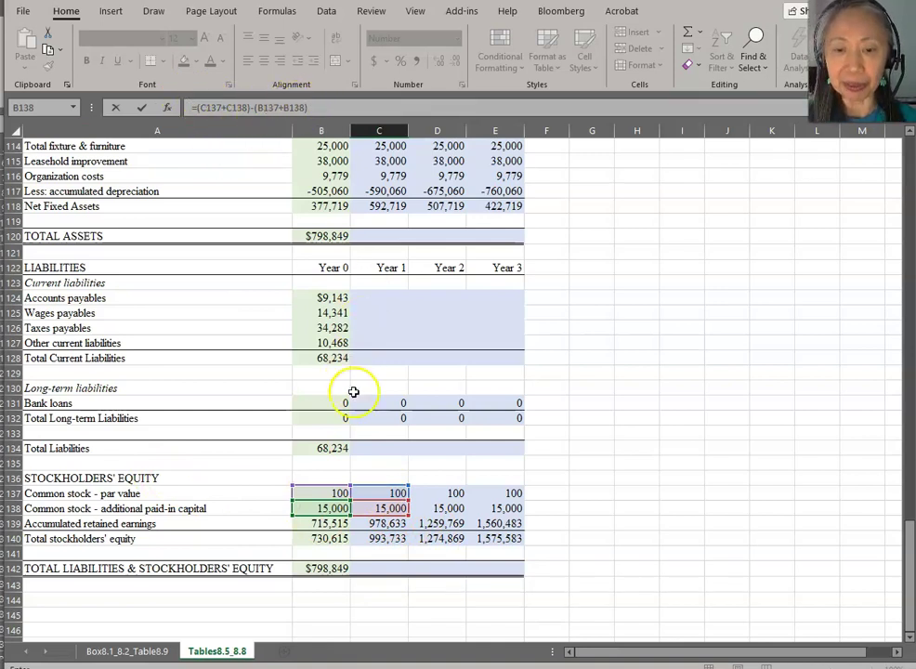
{"action": "scroll", "coordinate": [344, 161], "scroll_direction": "up", "scroll_amount": 7}
{"action": "left_click", "coordinate": [353, 154]}
{"action": "scroll", "coordinate": [354, 159], "scroll_direction": "up", "scroll_amount": 3}
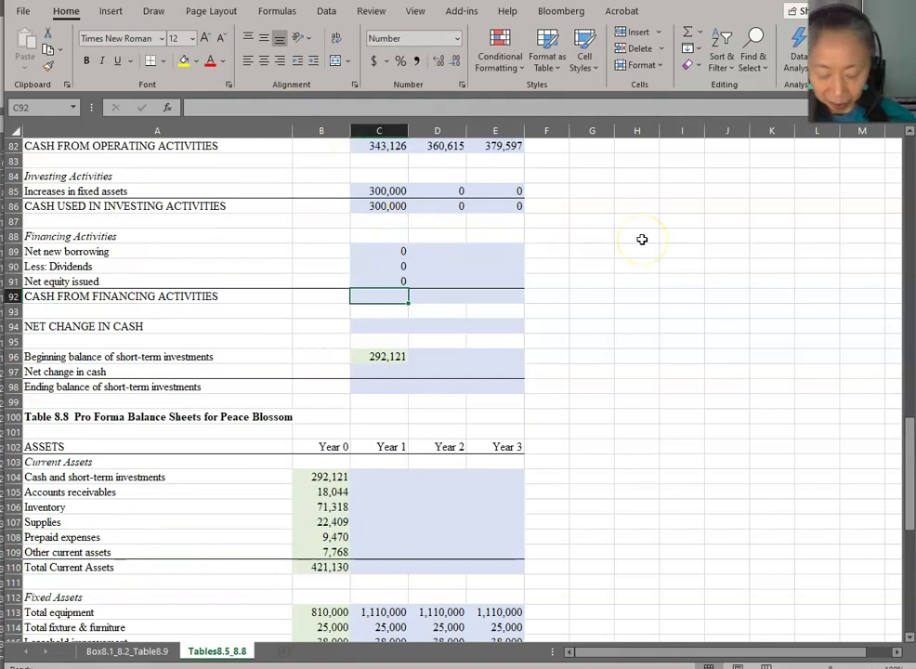
Calculate Year 1 cash from financing activities in C92 with =C89-C90+C91
{"action": "type", "text": "="}
{"action": "key", "text": "Up"}
{"action": "key", "text": "Up"}
{"action": "key", "text": "Up"}
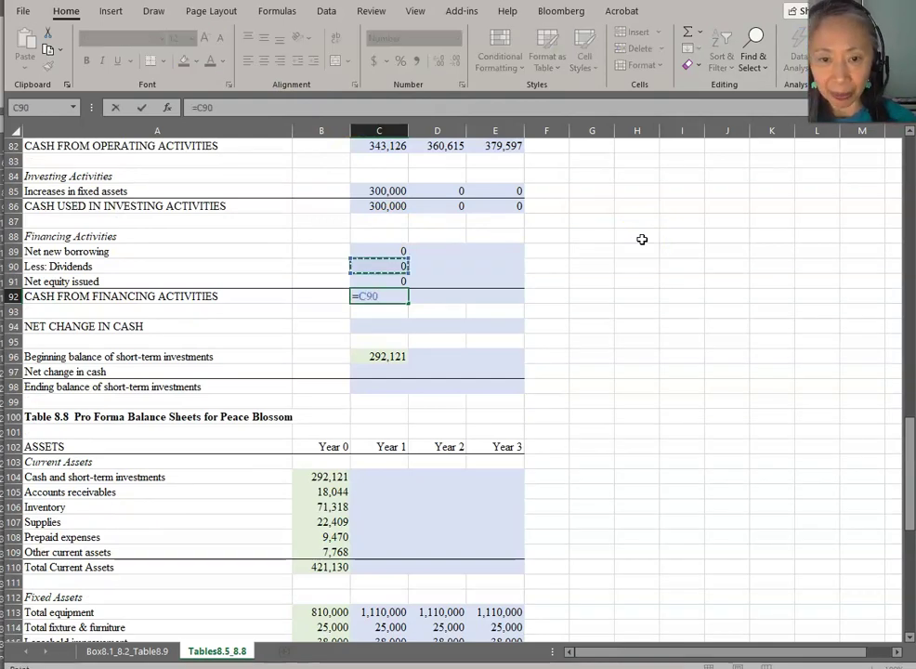
{"action": "type", "text": "-"}
{"action": "key", "text": "Up"}
{"action": "key", "text": "Up"}
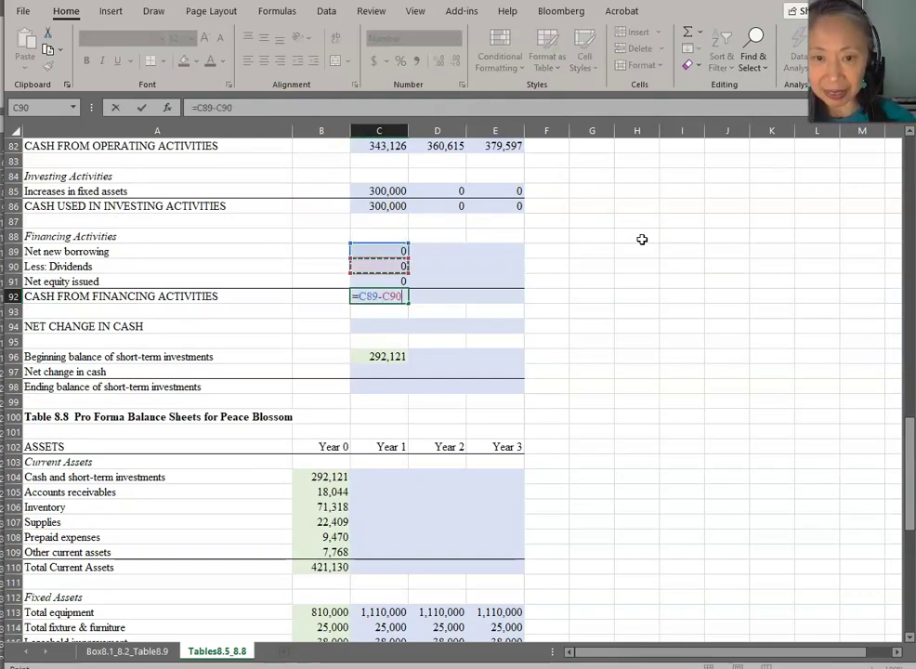
{"action": "type", "text": "+"}
{"action": "key", "text": "Up"}
{"action": "key", "text": "Return"}
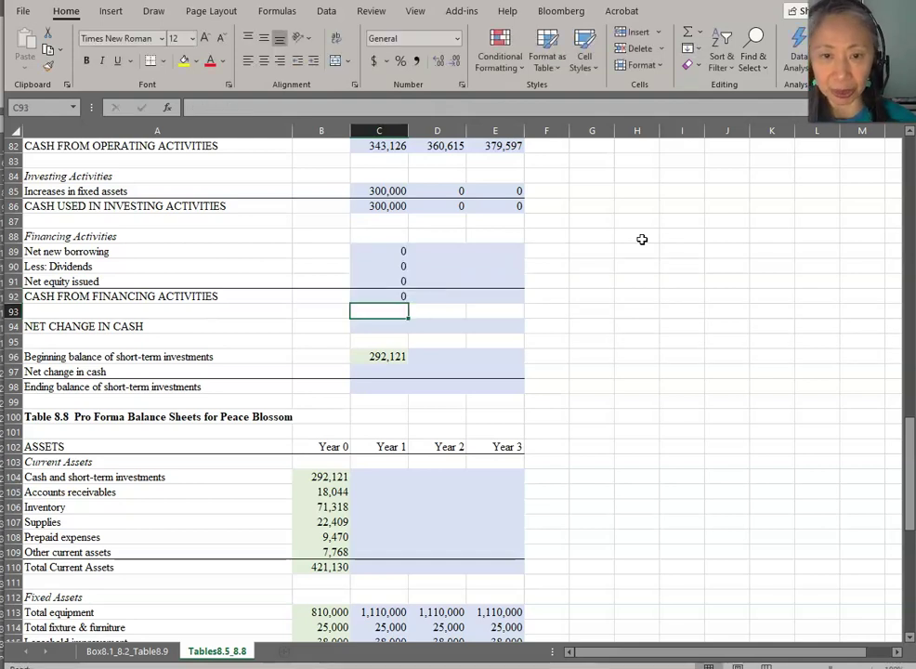
Copy the Year 1 financing activities formulas in C89:C92 across to Years 2 and 3 in D89:E92
{"action": "key", "text": "Up"}
{"action": "key", "text": "Up"}
{"action": "key", "text": "Up"}
{"action": "key", "text": "shift+Down"}
{"action": "key", "text": "shift+Down"}
{"action": "key", "text": "shift+Down"}
{"action": "key", "text": "ctrl+c"}
{"action": "key", "text": "shift+Right"}
{"action": "key", "text": "shift+Right"}
{"action": "key", "text": "ctrl+v"}
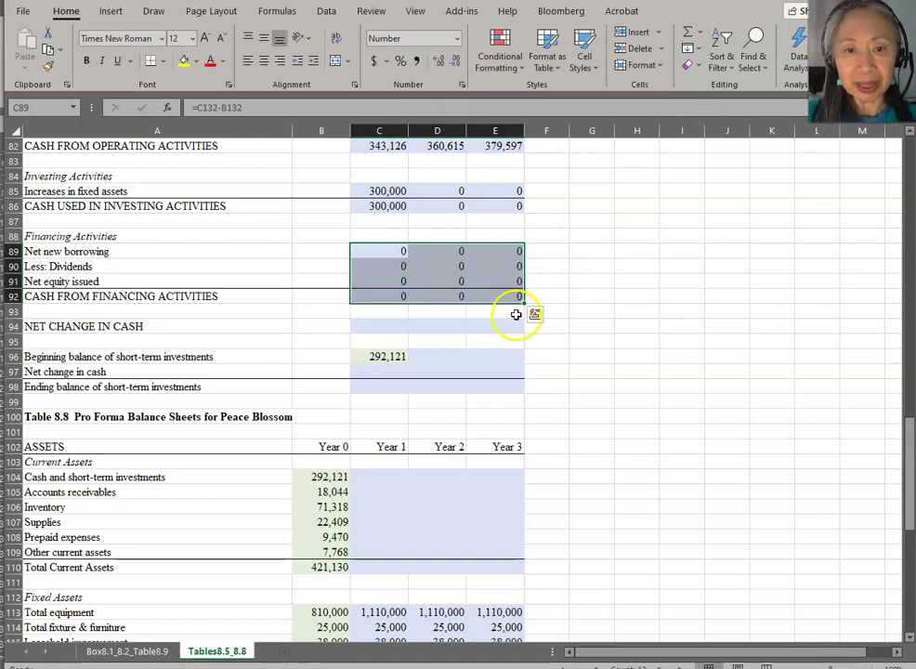
{"action": "left_click", "coordinate": [566, 264]}
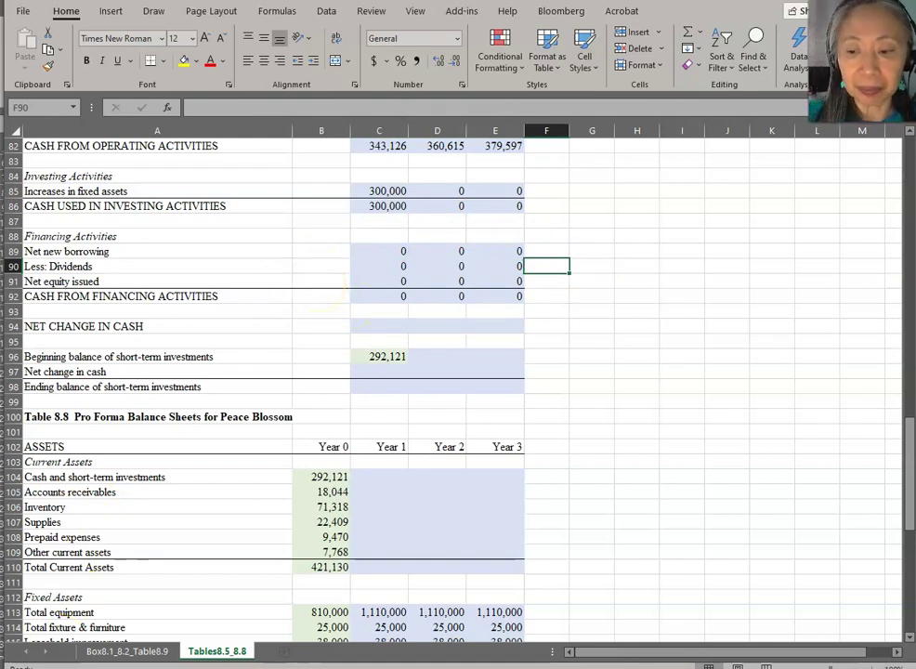
Calculate the Year 1 net change in cash in C94 with =C82-C86+C92
{"action": "scroll", "coordinate": [302, 334], "scroll_direction": "up", "scroll_amount": 3}
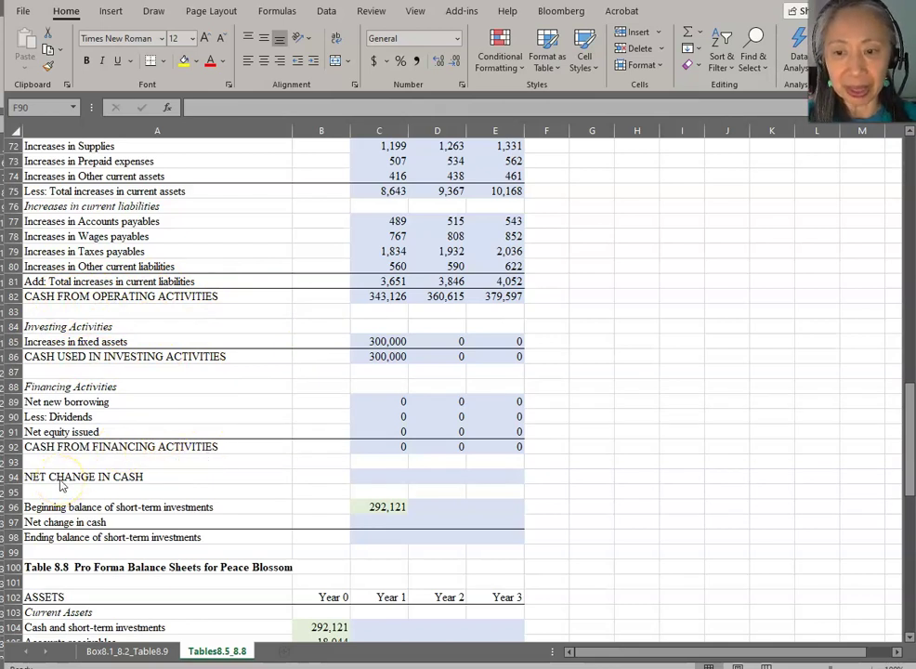
{"action": "left_click", "coordinate": [388, 476]}
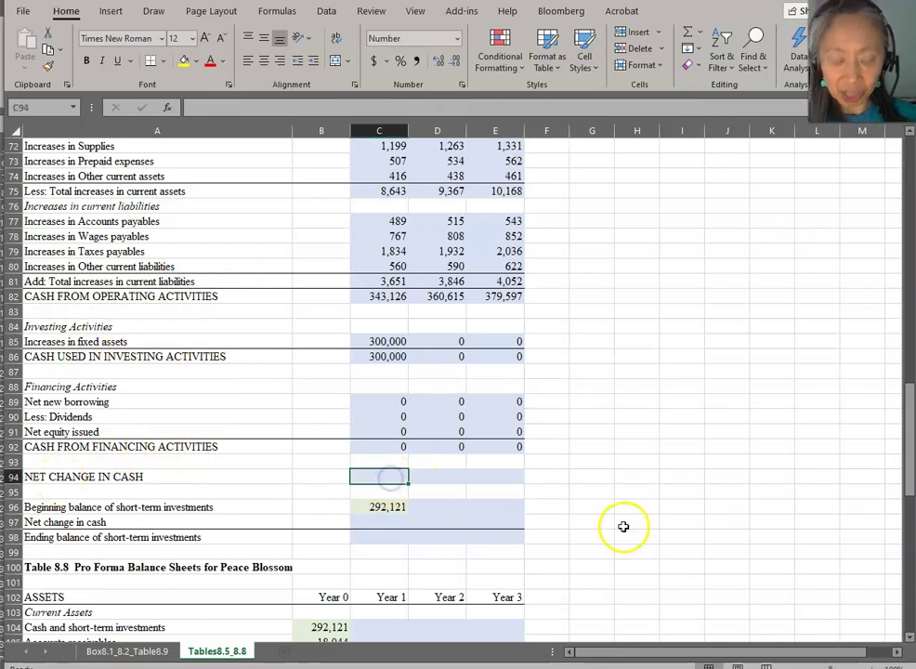
{"action": "type", "text": "="}
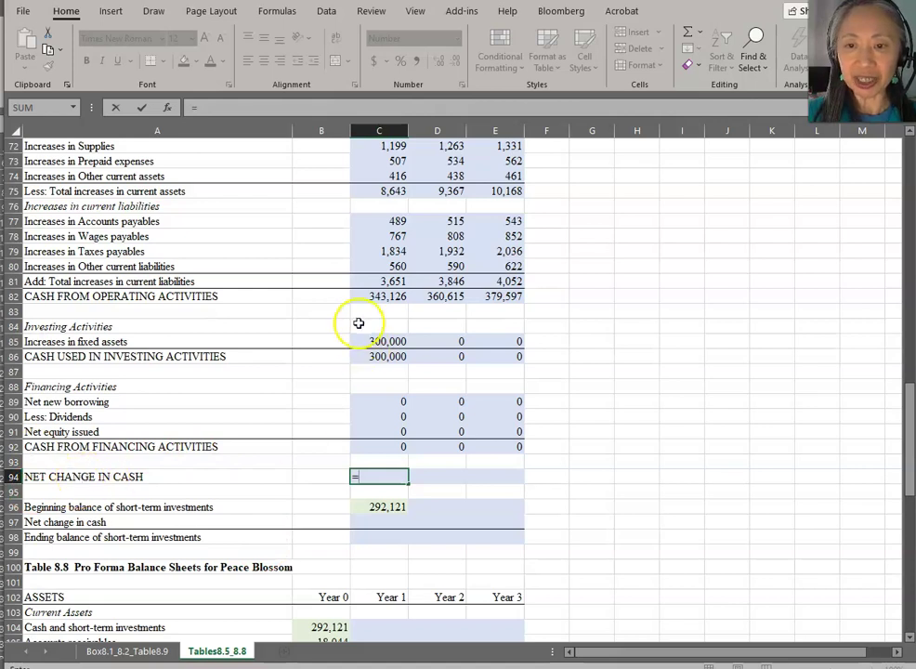
{"action": "left_click", "coordinate": [379, 295]}
{"action": "type", "text": "-"}
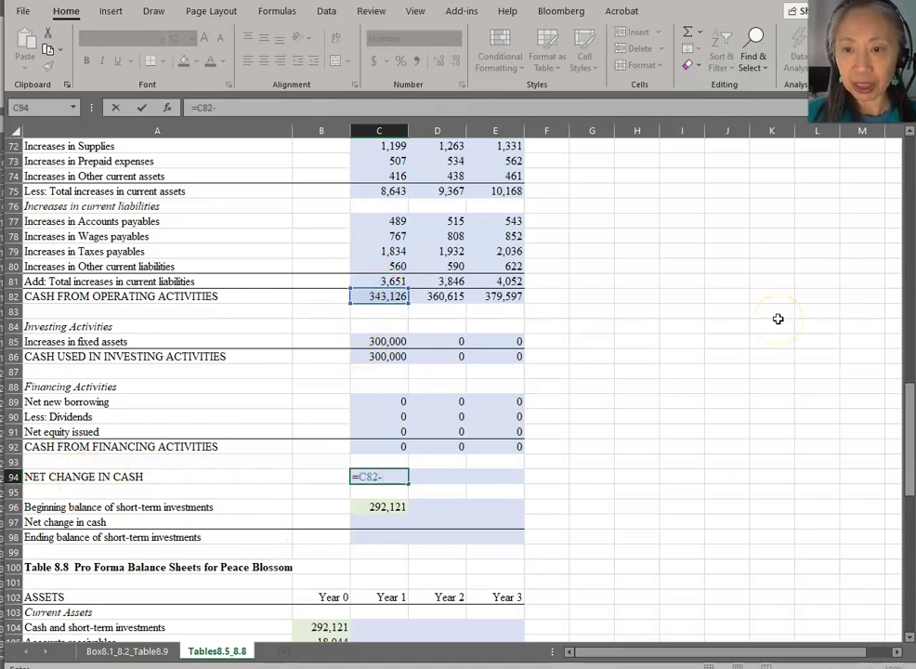
{"action": "left_click", "coordinate": [390, 356]}
{"action": "type", "text": "+"}
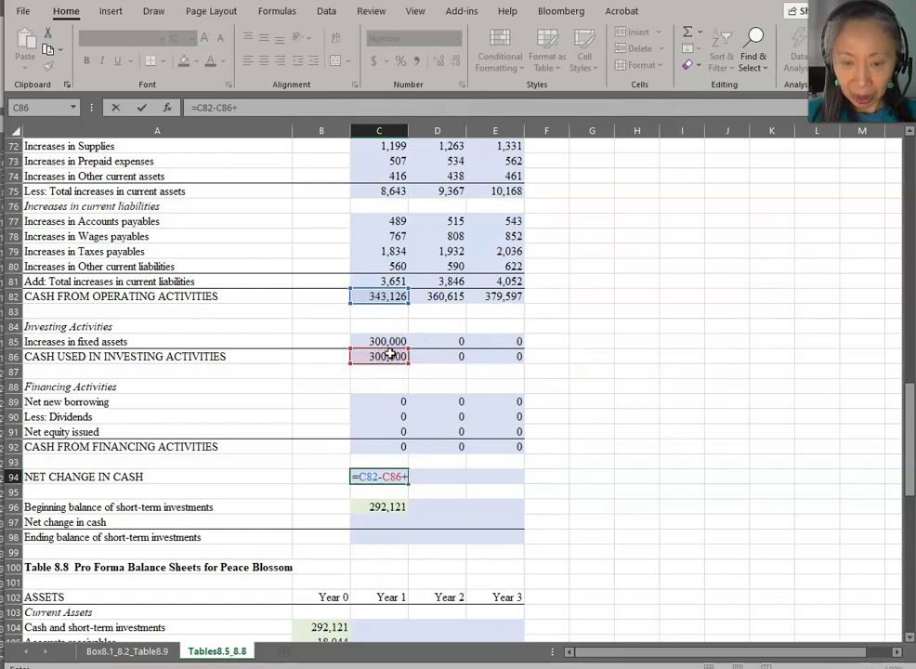
{"action": "left_click", "coordinate": [368, 453]}
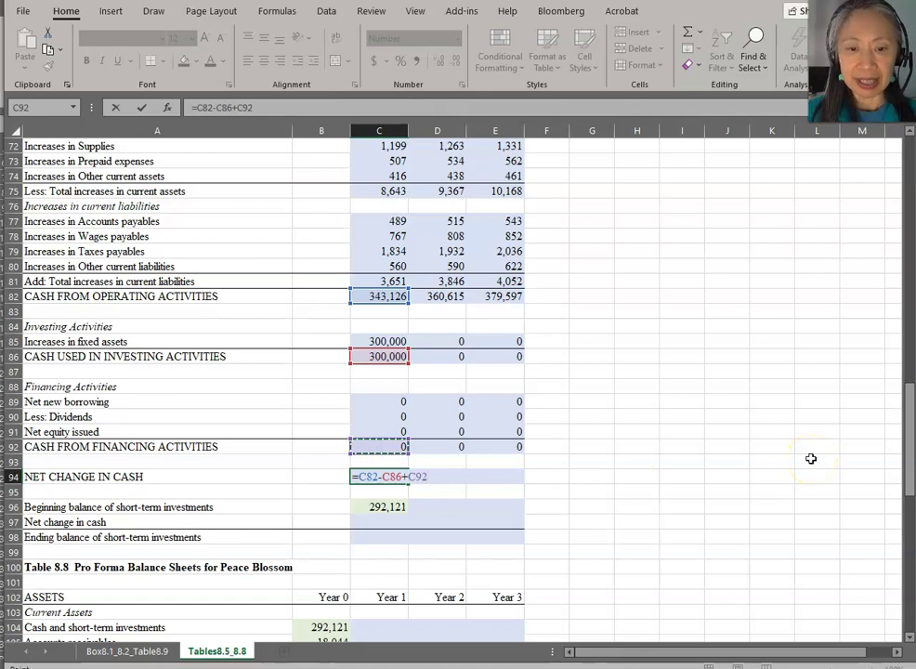
{"action": "key", "text": "Return"}
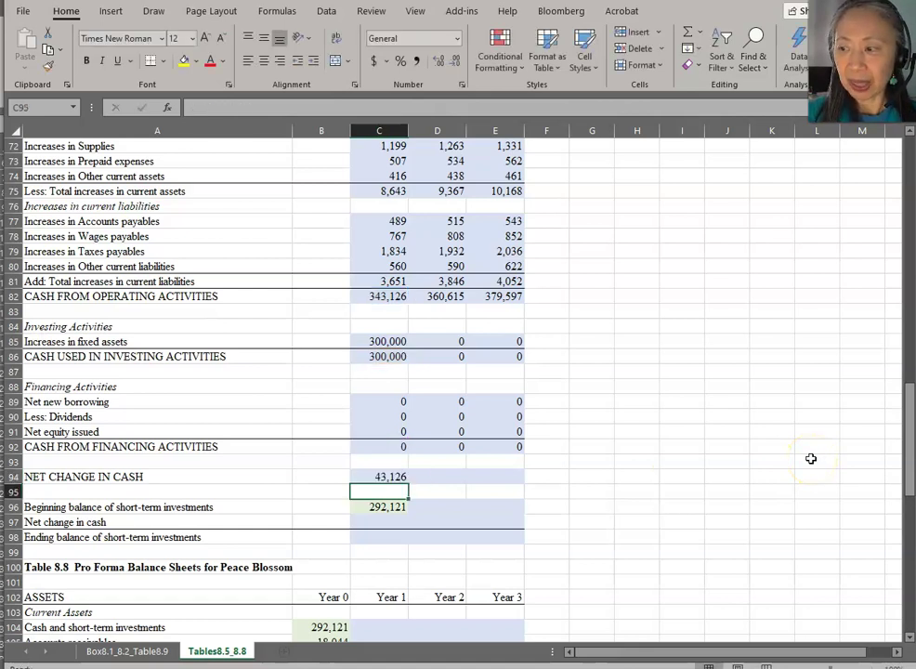
Copy the Year 1 net change in cash formula in C94 across to Years 2 and 3 in D94:E94
{"action": "key", "text": "Up"}
{"action": "key", "text": "ctrl+c"}
{"action": "key", "text": "shift+Right"}
{"action": "key", "text": "shift+Right"}
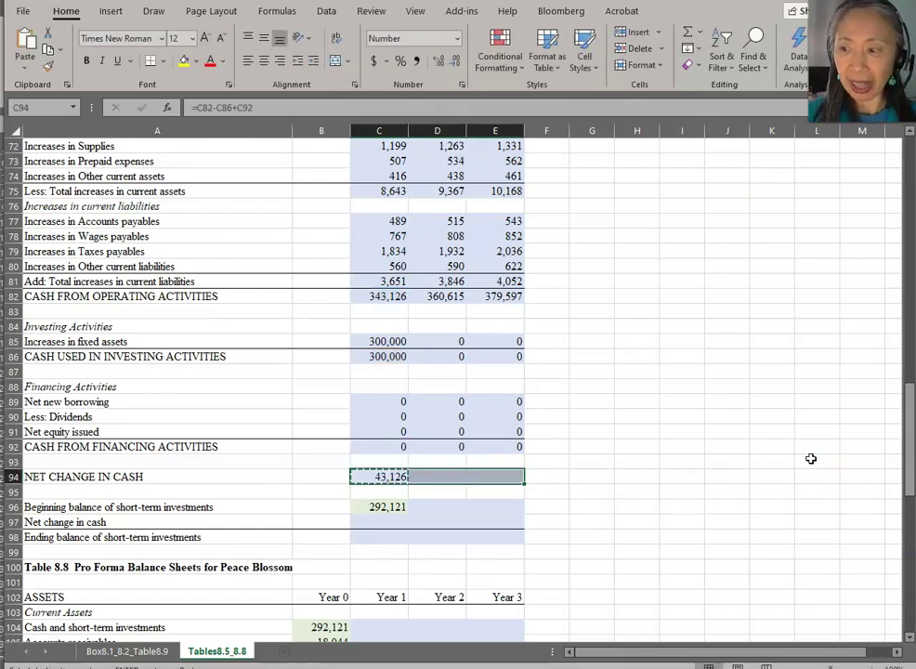
{"action": "key", "text": "ctrl+v"}
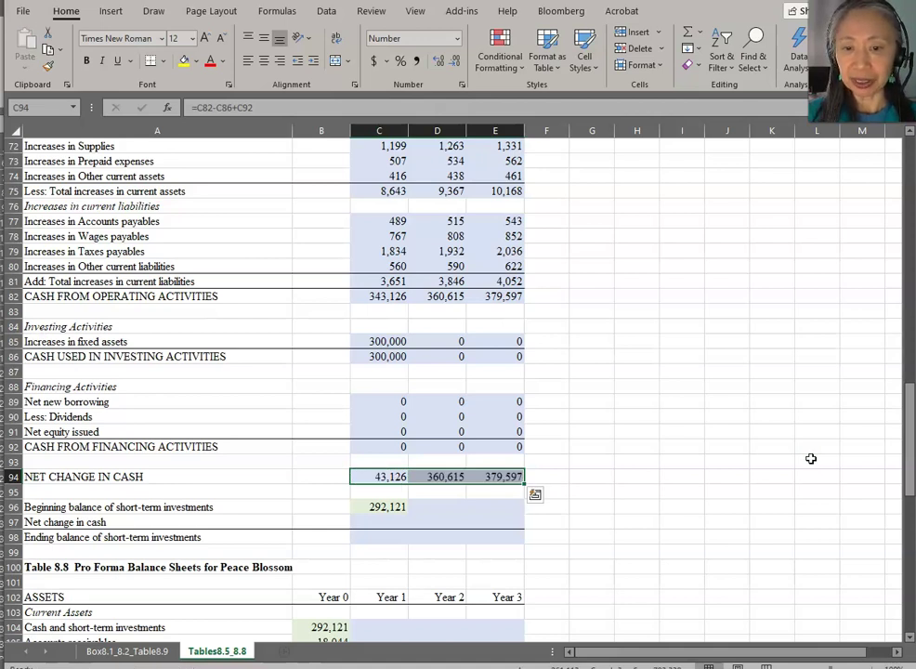
{"action": "left_click", "coordinate": [437, 480]}
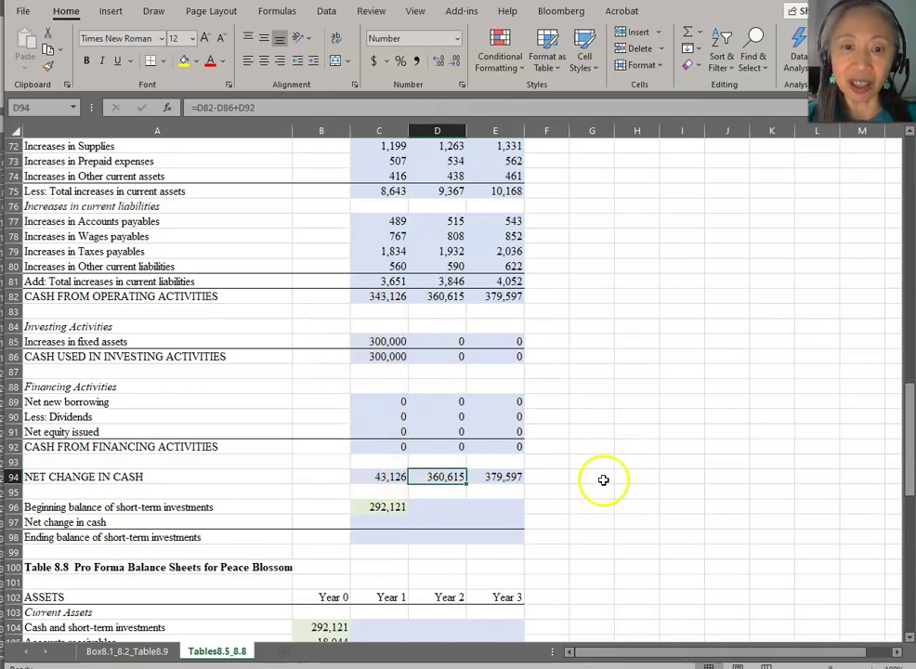
{"action": "scroll", "coordinate": [525, 549], "scroll_direction": "down", "scroll_amount": 2}
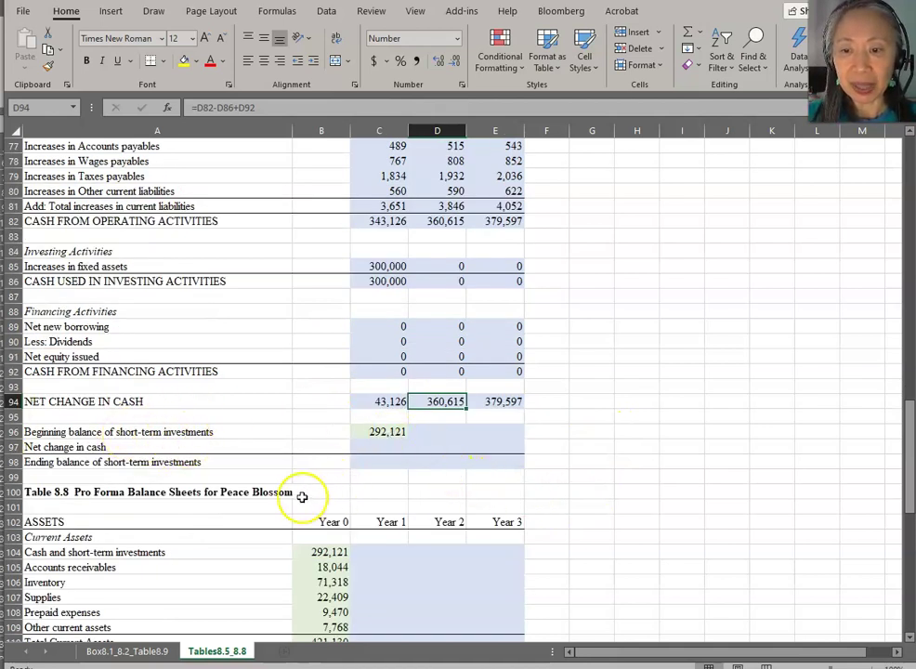
Link the Year 1 net change in cash in C97 to the cash flow total with =C94
{"action": "left_click", "coordinate": [364, 447]}
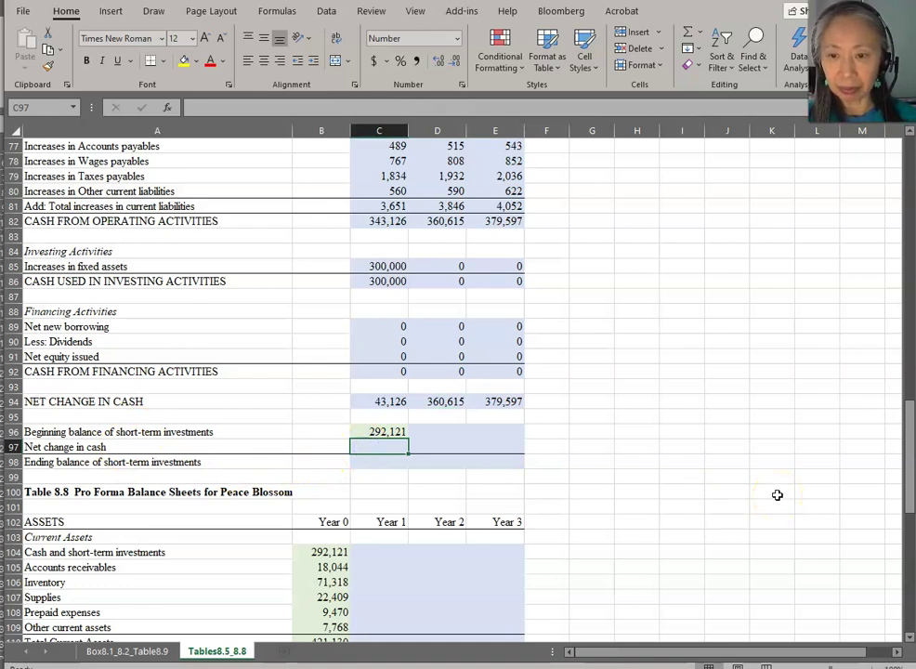
{"action": "type", "text": "="}
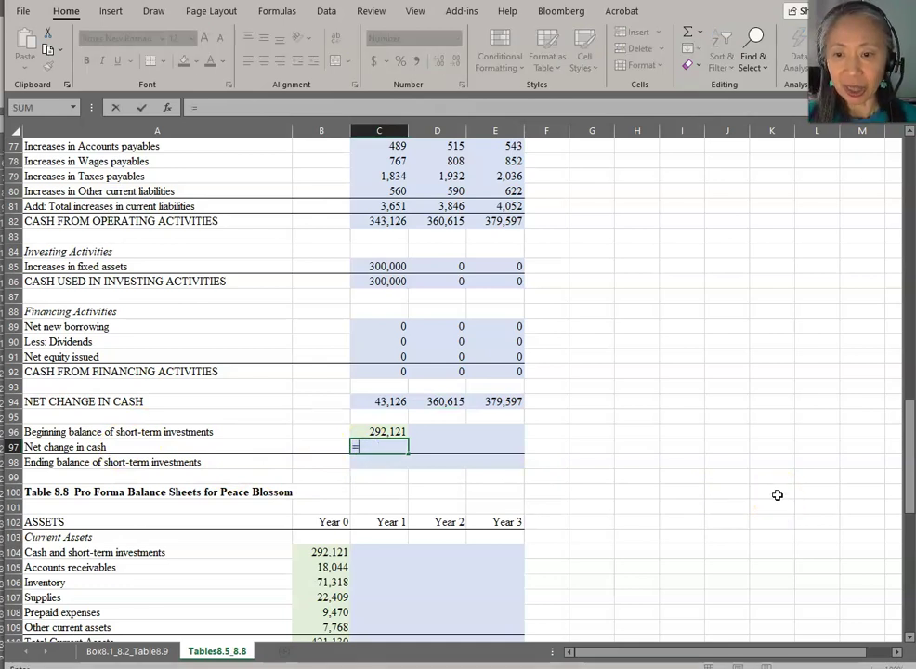
{"action": "key", "text": "Up"}
{"action": "key", "text": "Up"}
{"action": "key", "text": "Up"}
{"action": "key", "text": "Return"}
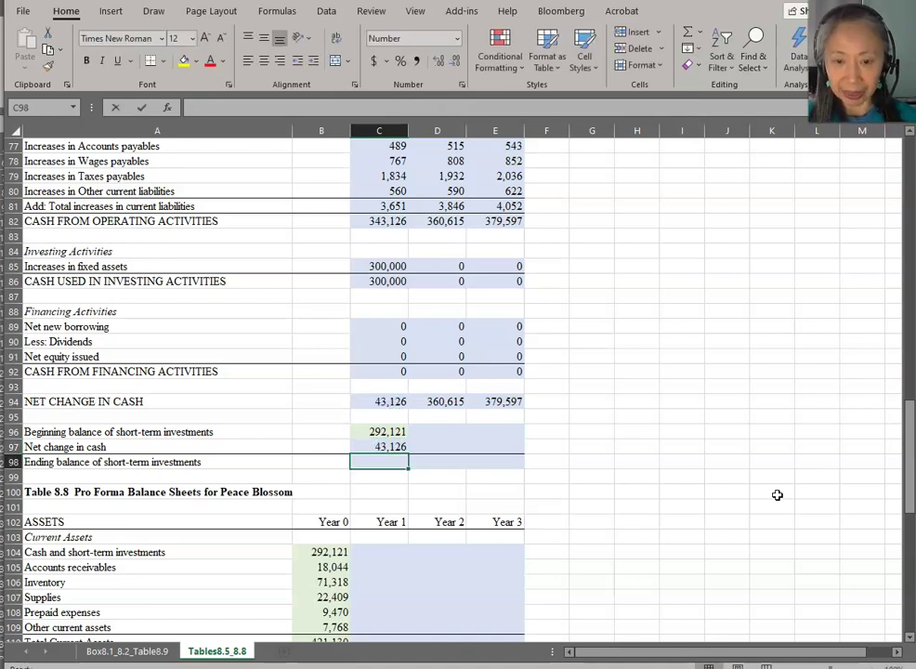
Calculate the Year 1 ending balance of short-term investments in C98 with =C96+C97
{"action": "type", "text": "="}
{"action": "key", "text": "Up"}
{"action": "key", "text": "Up"}
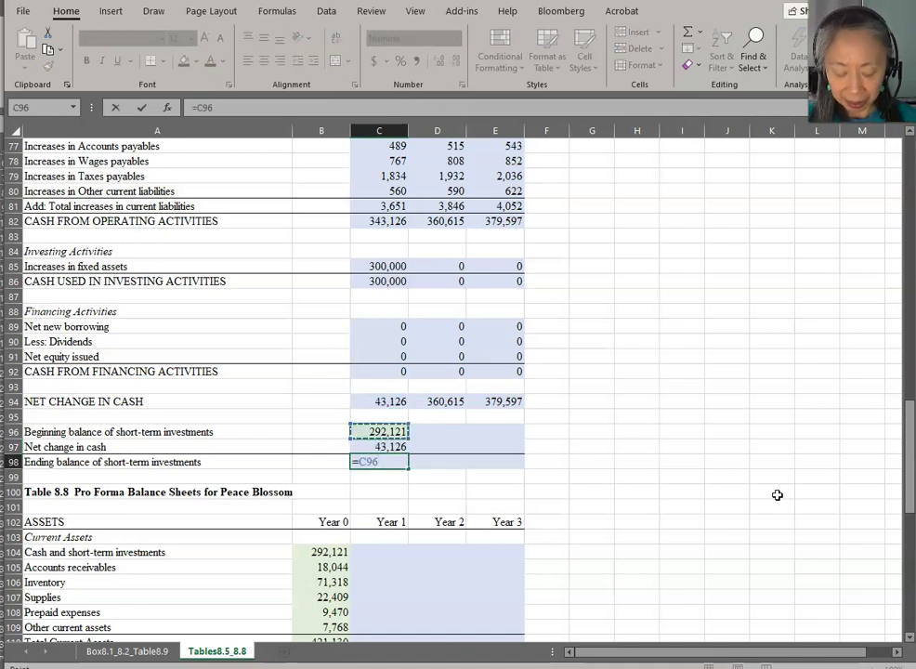
{"action": "type", "text": "+"}
{"action": "key", "text": "Up"}
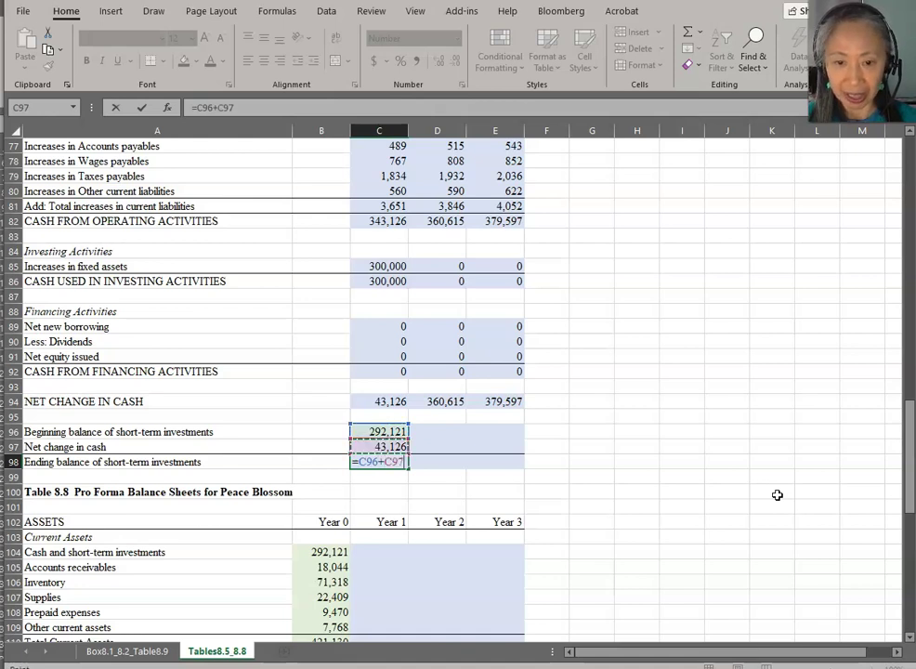
{"action": "key", "text": "Return"}
Set the Year 2 beginning balance of short-term investments in D96 to the Year 1 ending balance with =C98
{"action": "key", "text": "Up"}
{"action": "key", "text": "Up"}
{"action": "key", "text": "Up"}
{"action": "key", "text": "Right"}
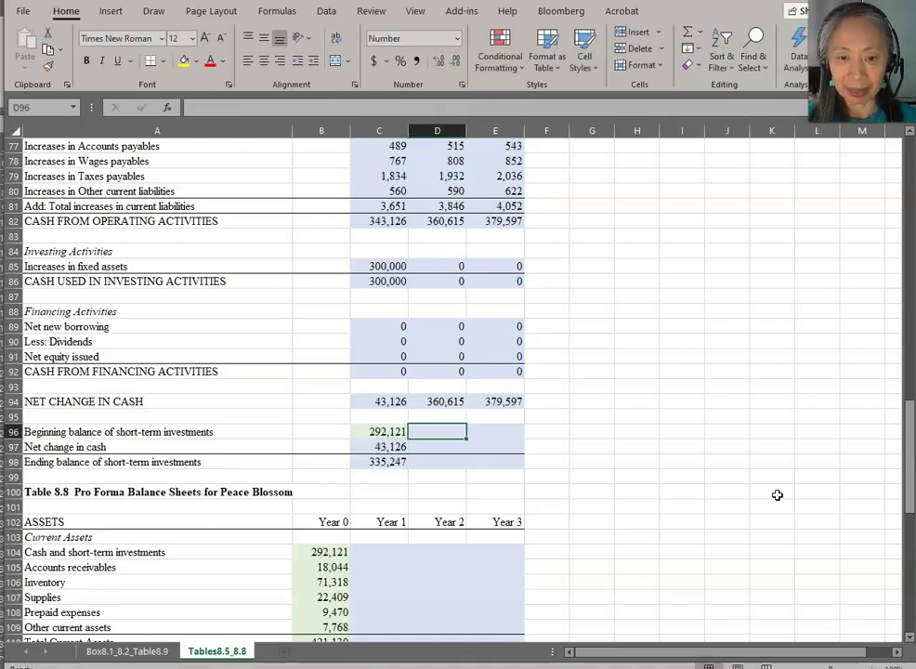
{"action": "type", "text": "="}
{"action": "key", "text": "Left"}
{"action": "key", "text": "Down"}
{"action": "key", "text": "Down"}
{"action": "key", "text": "Return"}
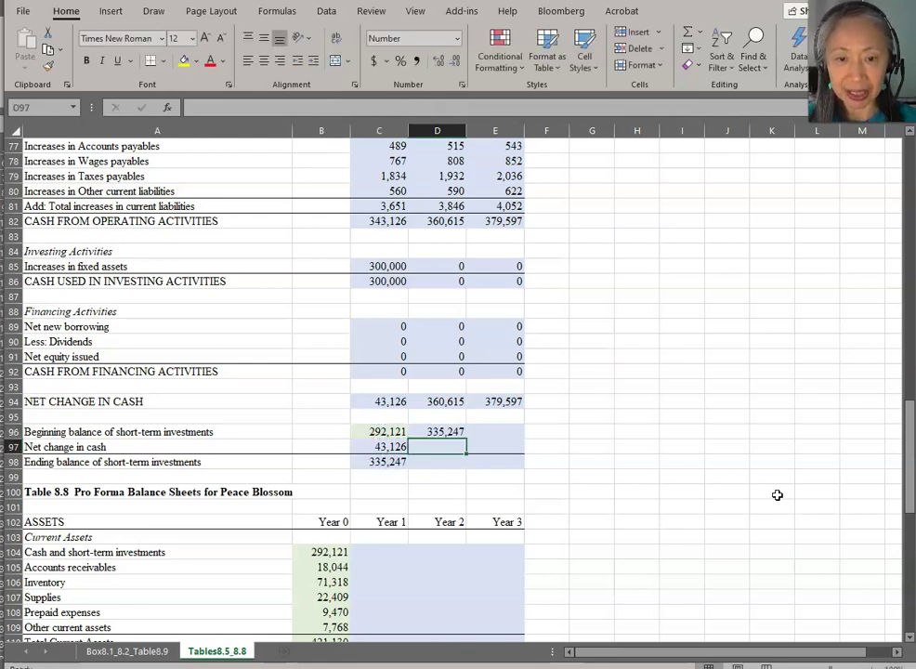
Copy the Year 1 net change and ending balance formulas in C97:C98 to Year 2 in D97:D98
{"action": "key", "text": "Left"}
{"action": "key", "text": "shift+Down"}
{"action": "key", "text": "ctrl+c"}
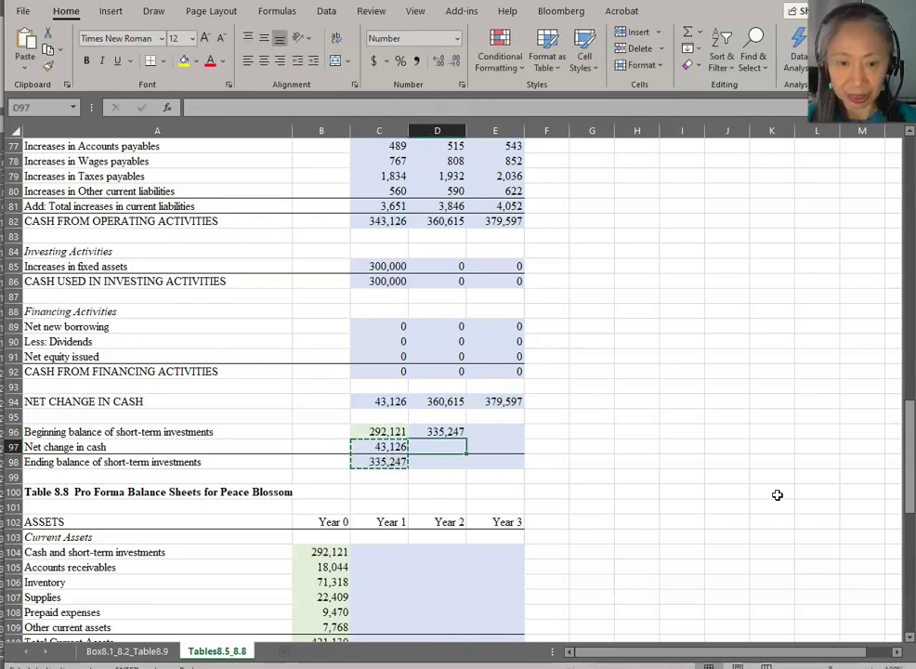
{"action": "key", "text": "Right"}
{"action": "key", "text": "ctrl+v"}
Copy the Year 2 short-term investment balance formulas in D96:D98 to Year 3 in E96:E98
{"action": "key", "text": "Up"}
{"action": "key", "text": "shift+Down"}
{"action": "key", "text": "shift+Down"}
{"action": "key", "text": "ctrl+c"}
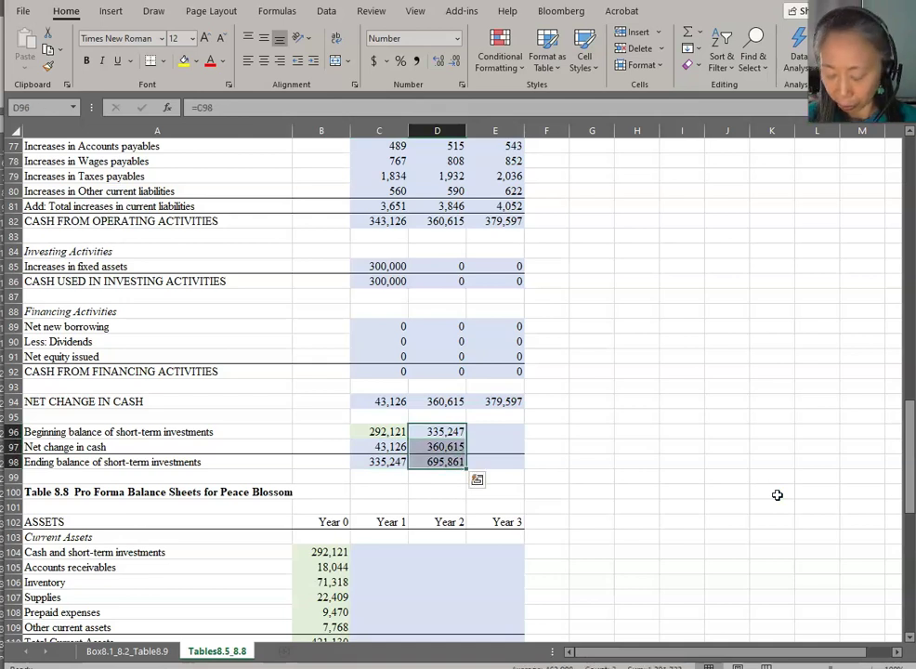
{"action": "key", "text": "Right"}
{"action": "key", "text": "ctrl+v"}
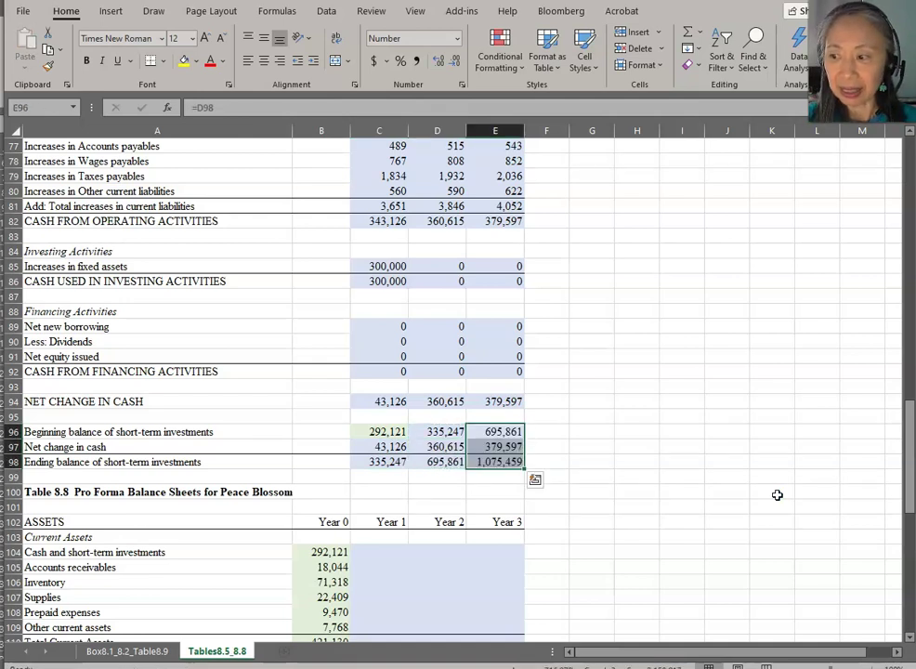
{"action": "key", "text": "Down"}
{"action": "key", "text": "Down"}
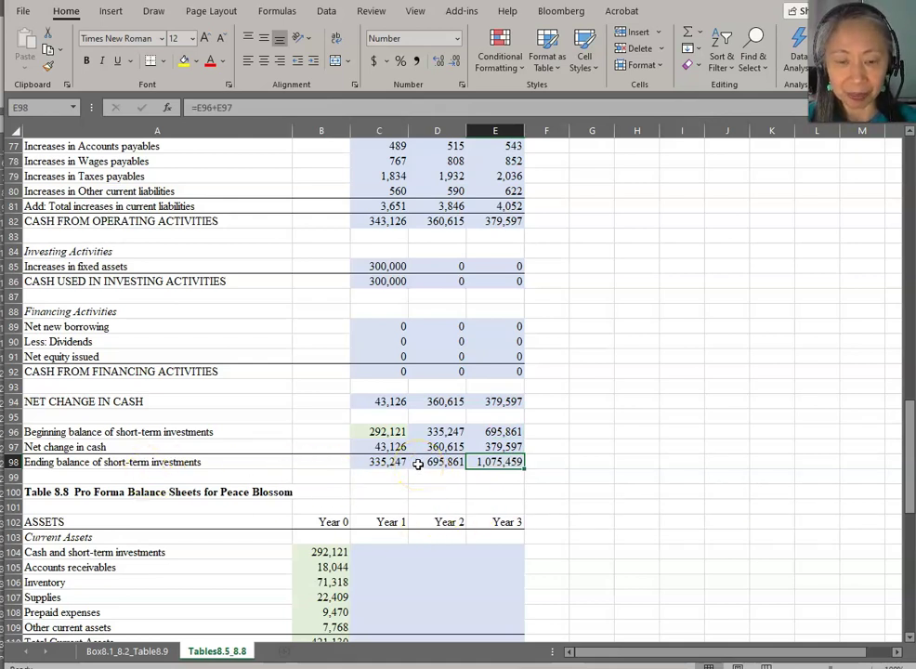
Link Year 1 cash and short-term investments in C104 of Table 8.8 to the ending balance with =C98
{"action": "scroll", "coordinate": [418, 463], "scroll_direction": "down", "scroll_amount": 2}
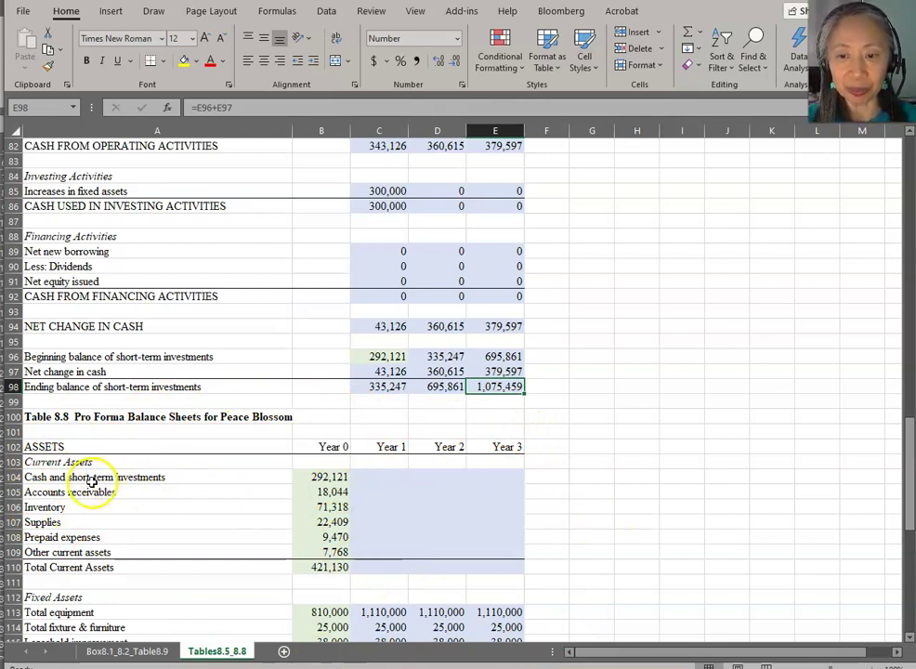
{"action": "left_click", "coordinate": [373, 476]}
{"action": "type", "text": "="}
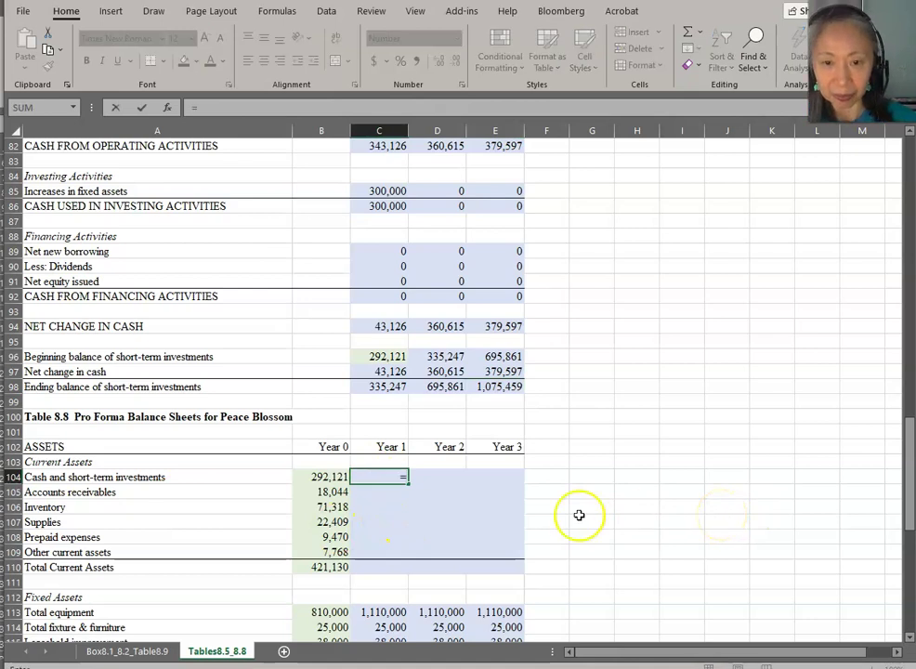
{"action": "left_click", "coordinate": [366, 385]}
{"action": "key", "text": "Return"}
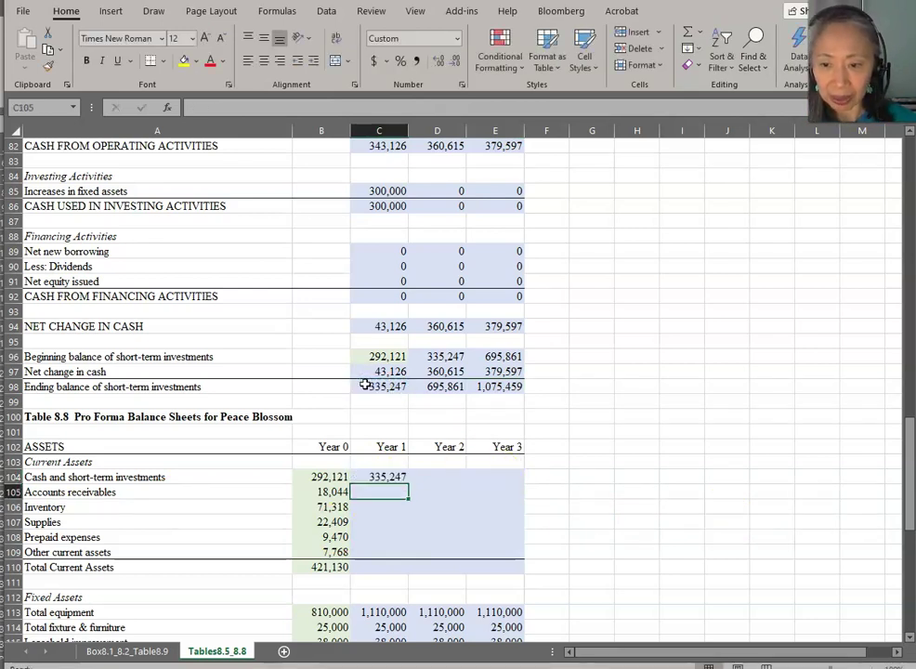
Link Year 1 accounts receivables in C105 to the Table 8.6 estimate with =C38
{"action": "type", "text": "="}
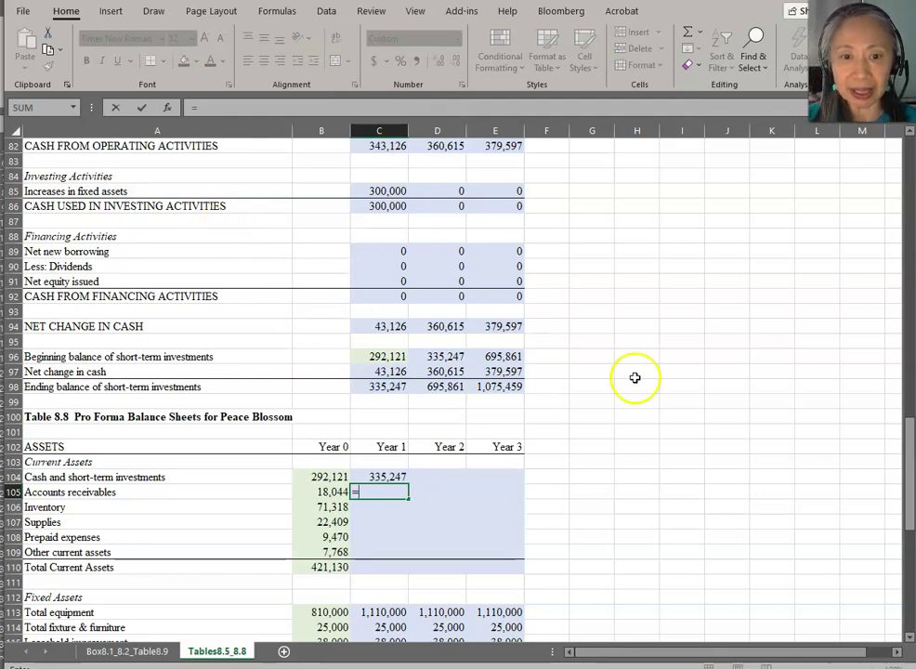
{"action": "scroll", "coordinate": [635, 377], "scroll_direction": "up", "scroll_amount": 18}
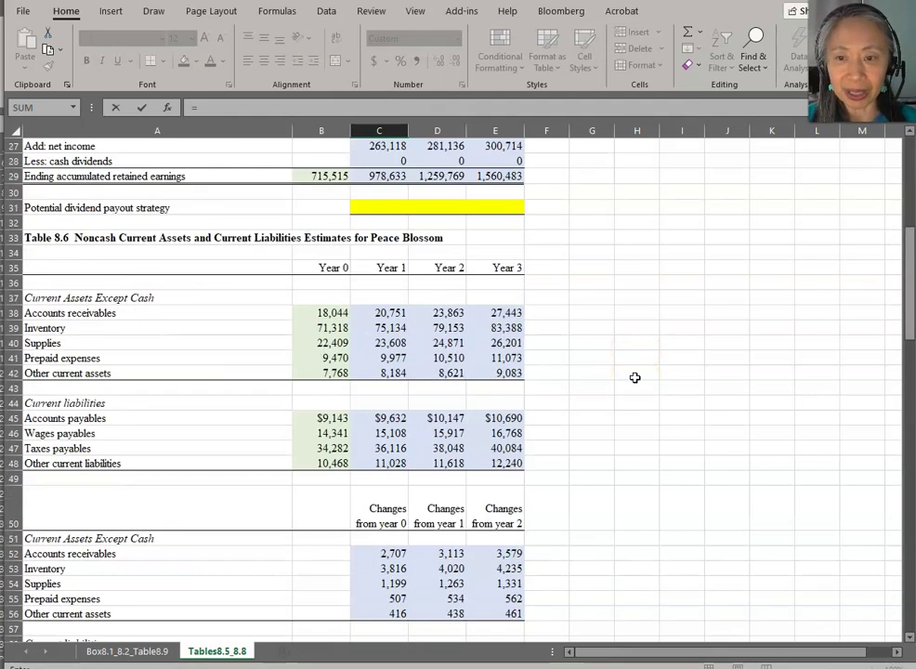
{"action": "left_click", "coordinate": [386, 312]}
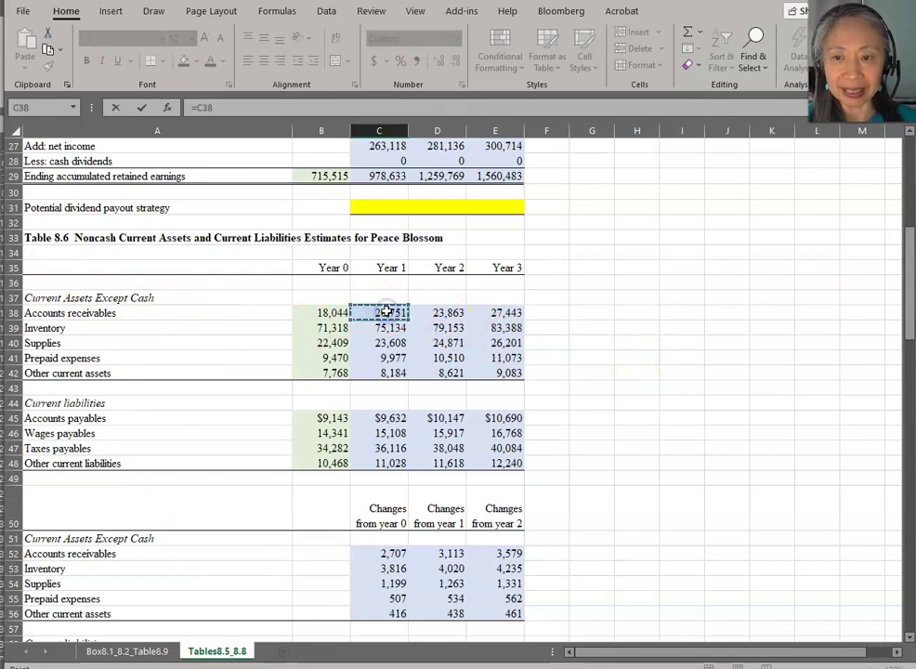
{"action": "key", "text": "Return"}
Copy the accounts receivables formula in C105 down through C109 for inventory, supplies, prepaid expenses and other current assets
{"action": "key", "text": "Down"}
{"action": "key", "text": "Down"}
{"action": "key", "text": "Down"}
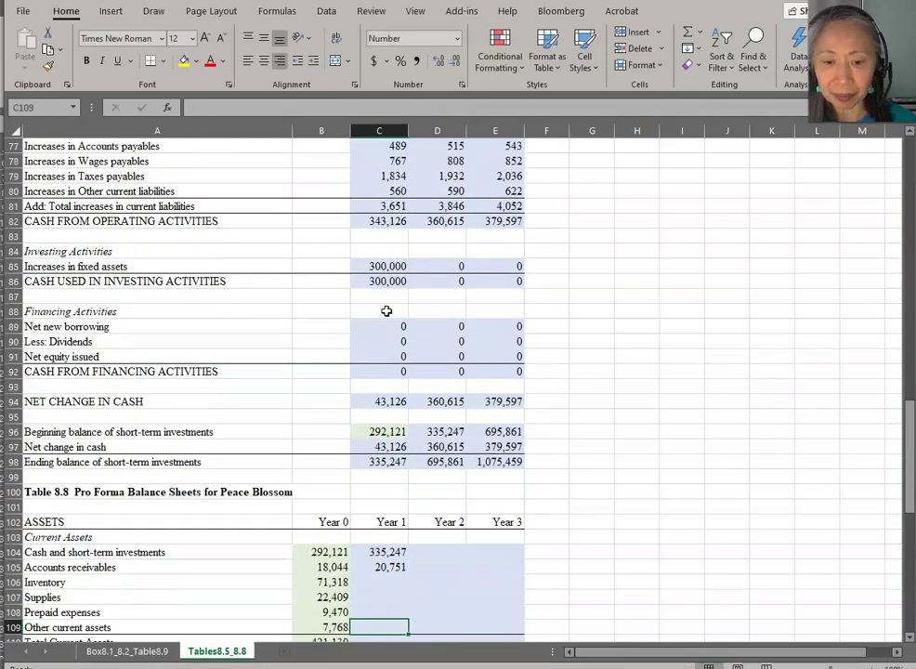
{"action": "key", "text": "Down"}
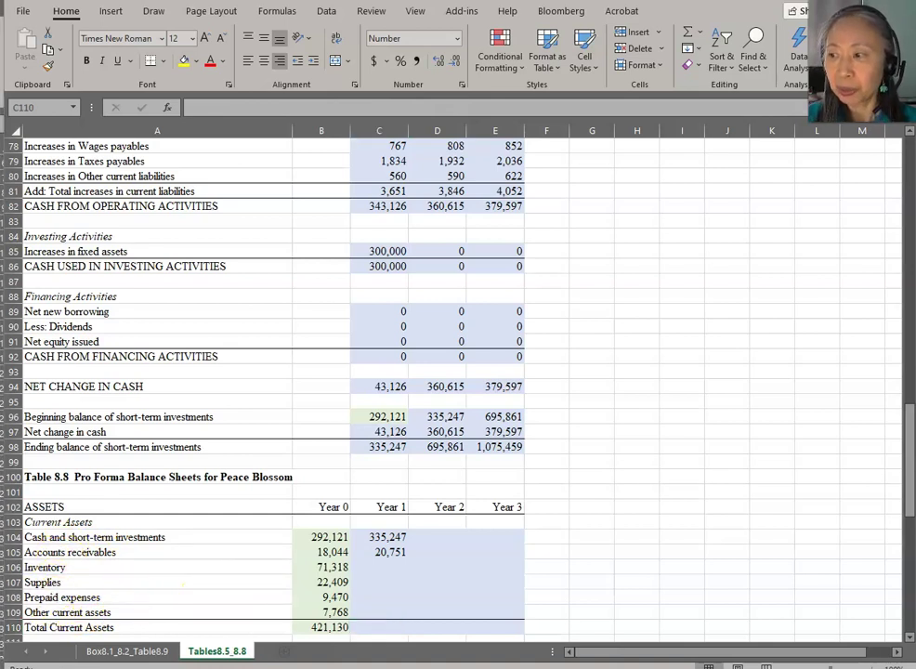
{"action": "left_click", "coordinate": [395, 552]}
{"action": "key", "text": "shift+Down"}
{"action": "key", "text": "shift+Down"}
{"action": "key", "text": "shift+Down"}
{"action": "key", "text": "shift+Down"}
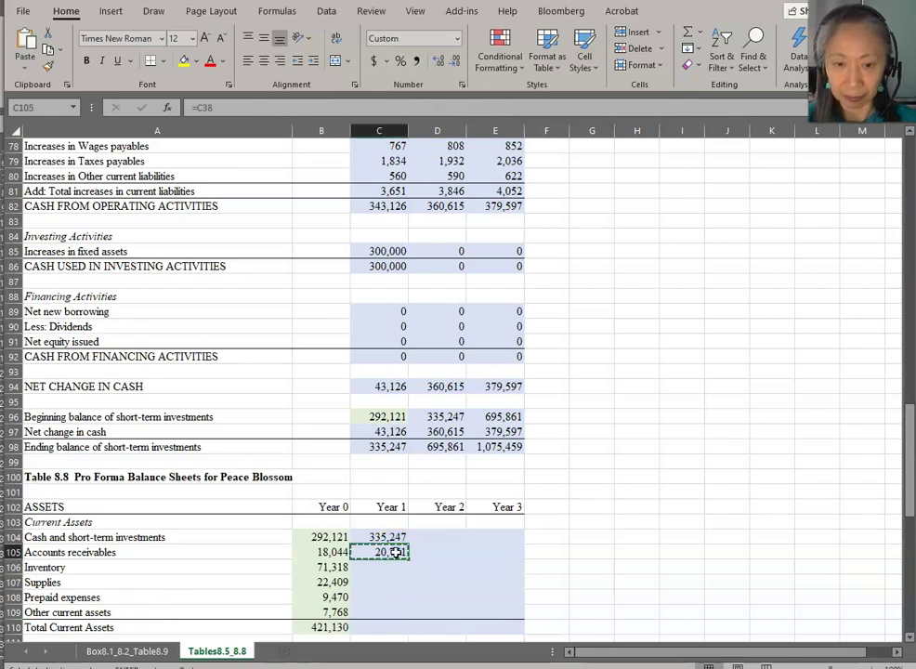
{"action": "key", "text": "ctrl+c"}
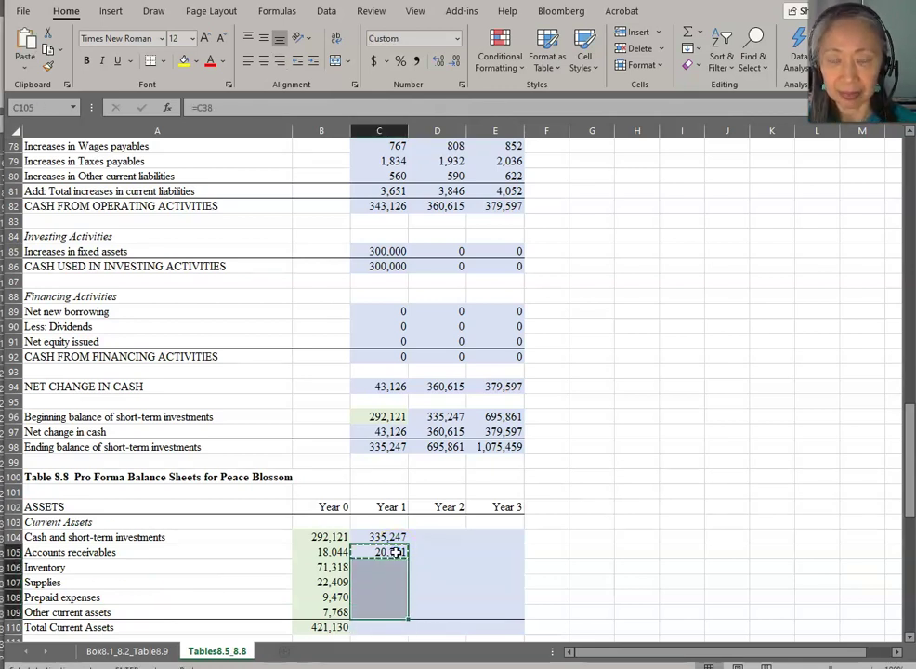
{"action": "left_click", "coordinate": [25, 63]}
{"action": "left_click", "coordinate": [63, 110]}
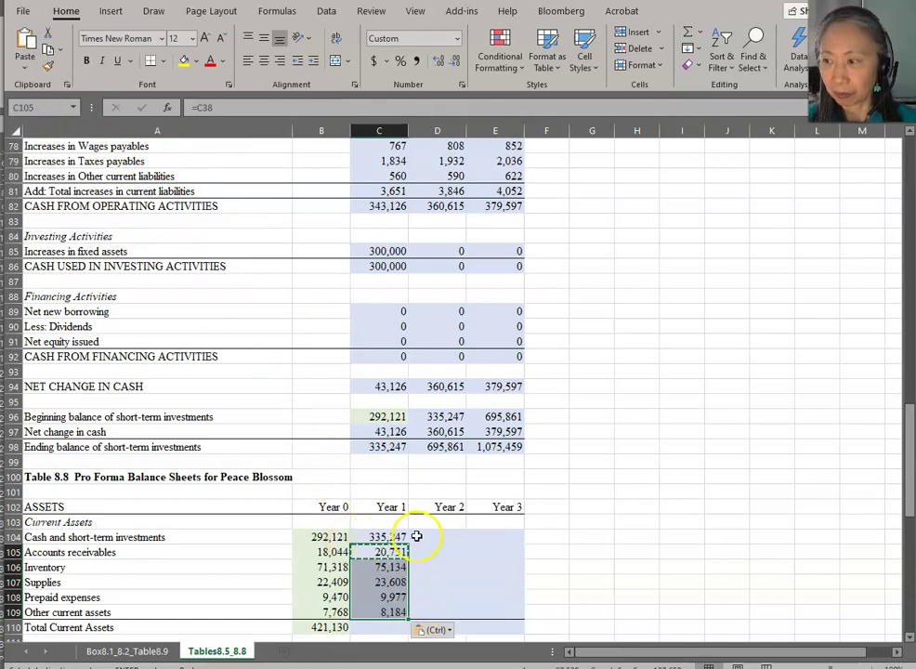
Calculate Year 1 total current assets in C110 with =SUM(C104:C109)
{"action": "left_click", "coordinate": [377, 627]}
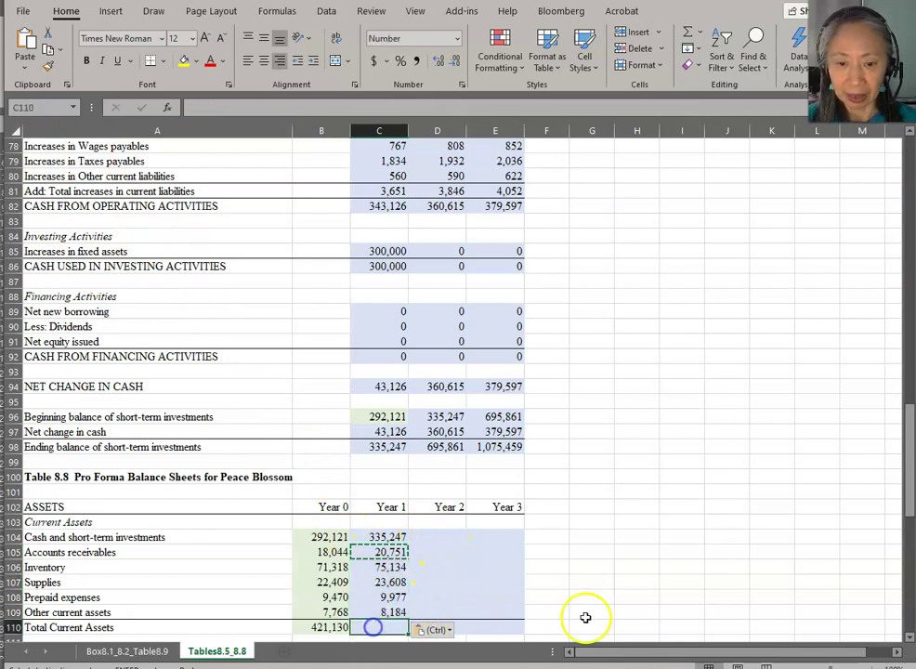
{"action": "key", "text": "Escape"}
{"action": "type", "text": "=sum("}
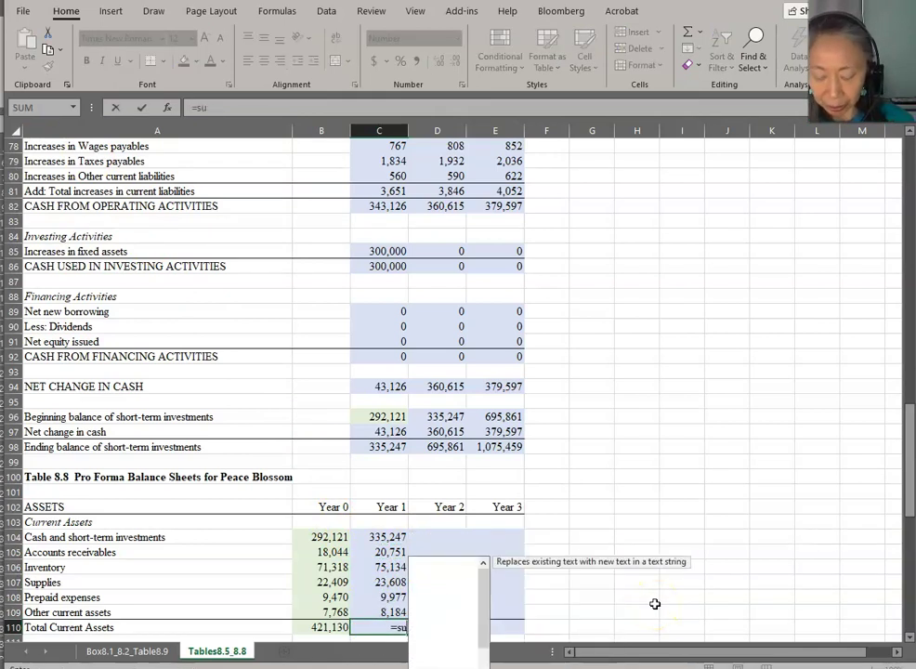
{"action": "key", "text": "Up"}
{"action": "key", "text": "shift+Up"}
{"action": "key", "text": "shift+Up"}
{"action": "key", "text": "shift+Up"}
{"action": "key", "text": "shift+Up"}
{"action": "key", "text": "shift+Up"}
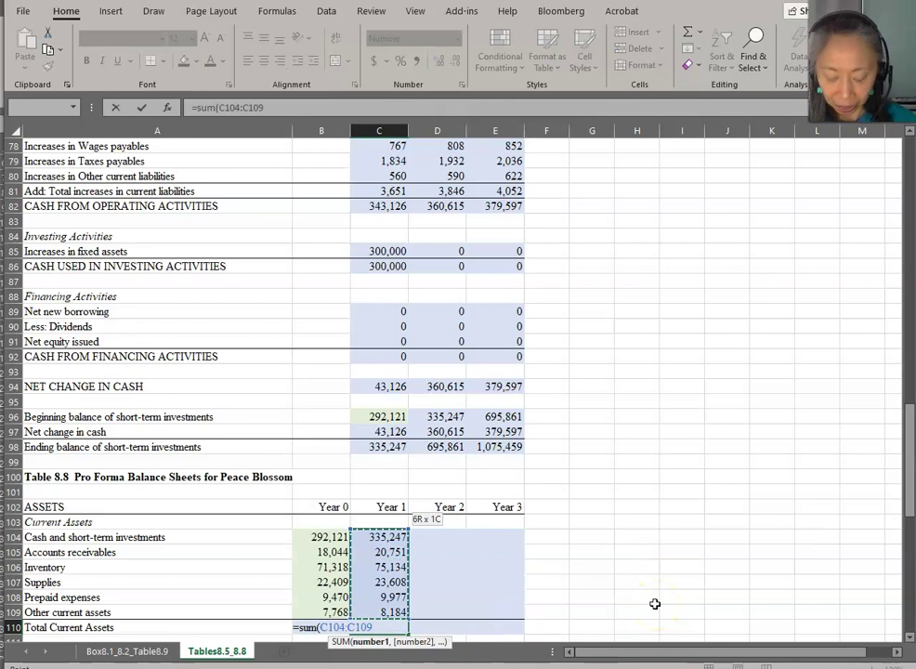
{"action": "type", "text": "0"}
{"action": "key", "text": "Return"}
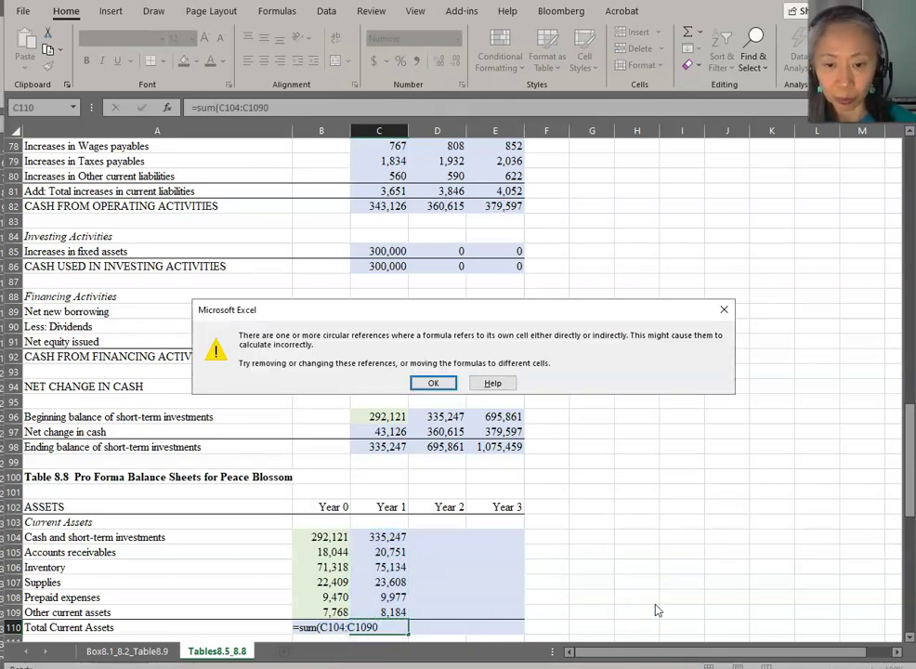
{"action": "key", "text": "Return"}
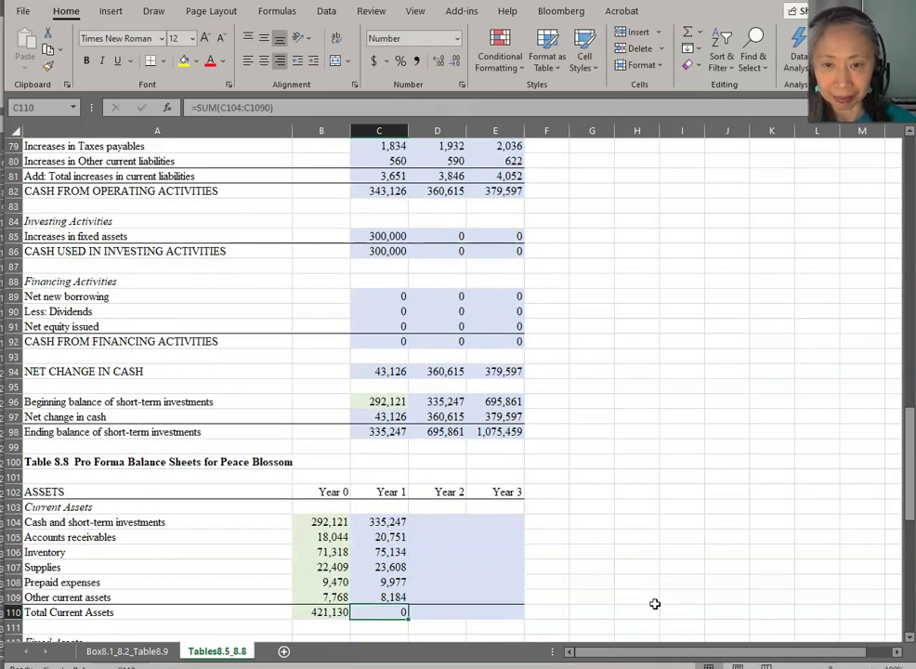
{"action": "key", "text": "F2"}
{"action": "key", "text": "BackSpace"}
{"action": "key", "text": "BackSpace"}
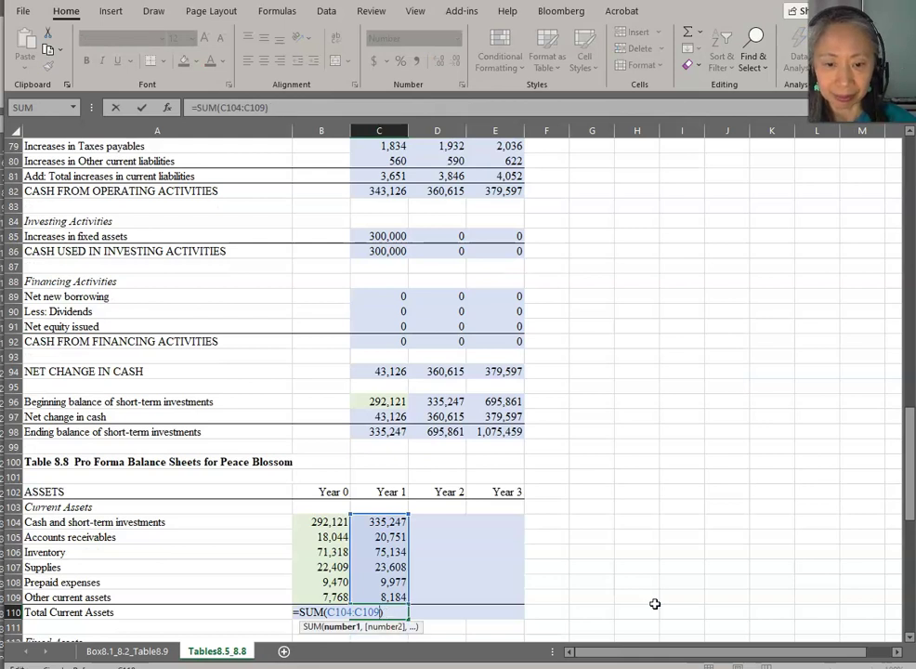
{"action": "key", "text": "Return"}
Calculate Year 1 total assets in C120 with =C110+C118
{"action": "scroll", "coordinate": [470, 571], "scroll_direction": "down", "scroll_amount": 5}
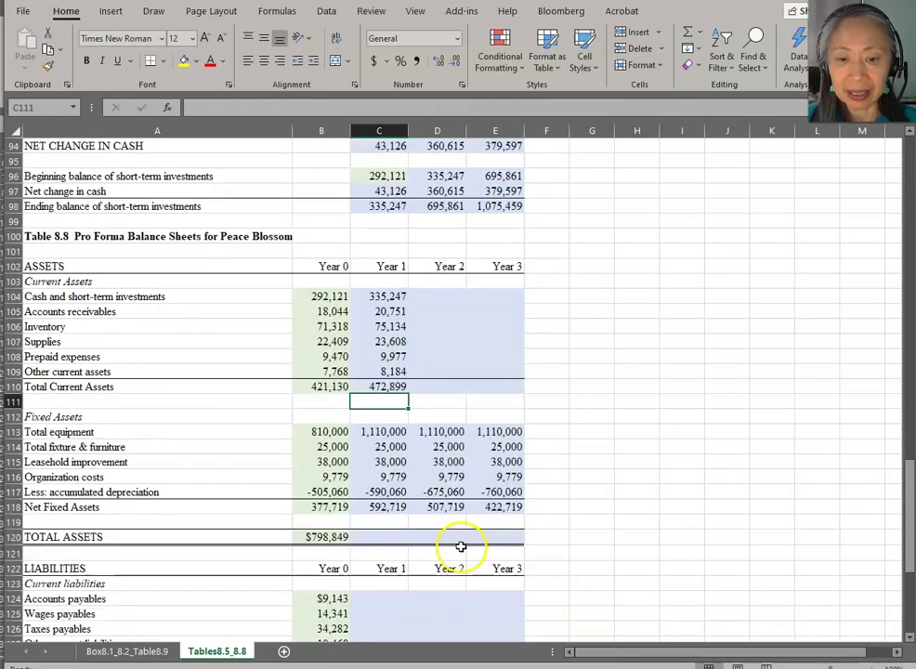
{"action": "left_click", "coordinate": [385, 535]}
{"action": "type", "text": "="}
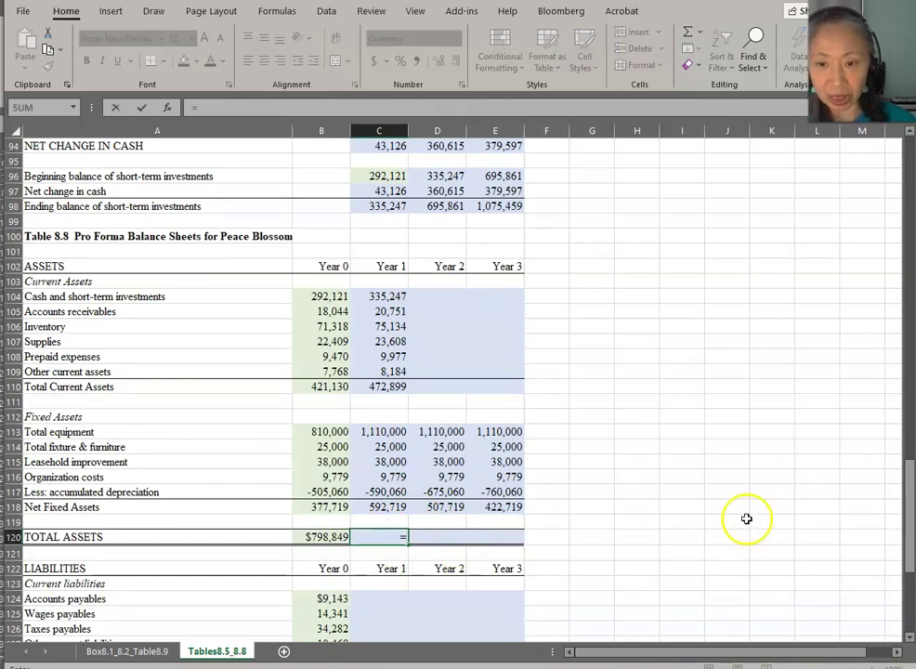
{"action": "left_click", "coordinate": [391, 389]}
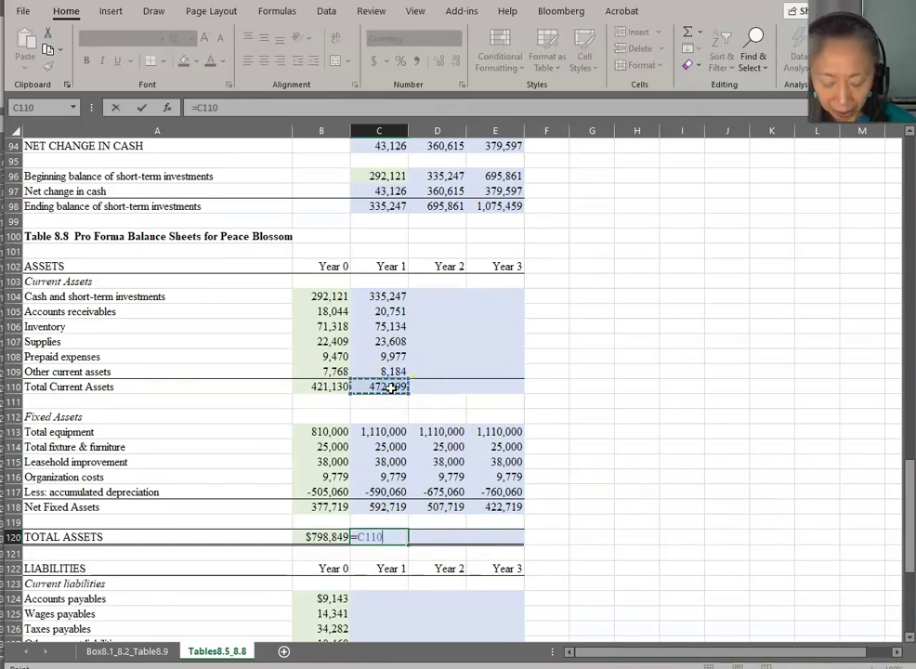
{"action": "type", "text": "+"}
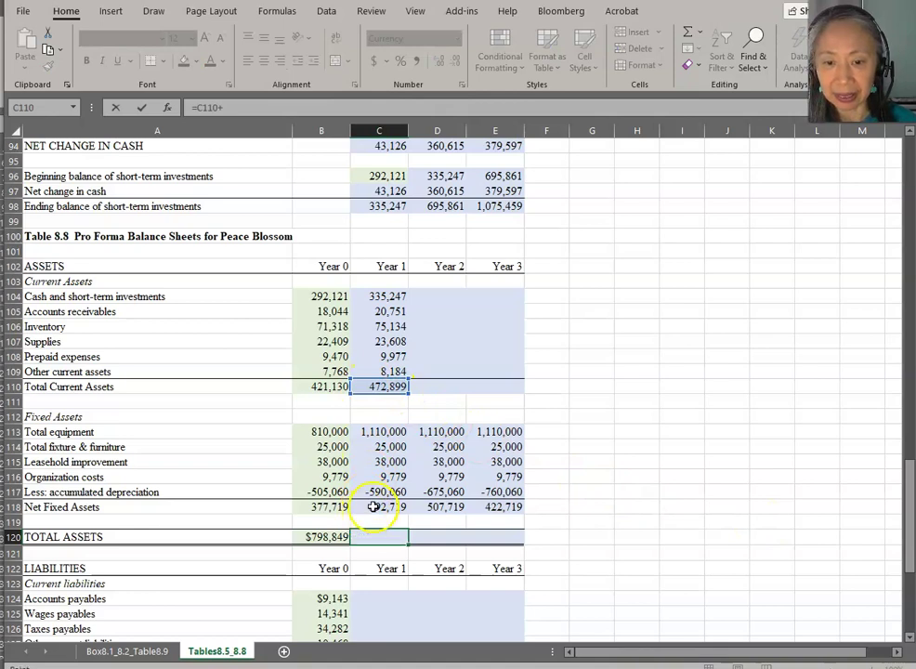
{"action": "left_click", "coordinate": [373, 507]}
{"action": "key", "text": "Return"}
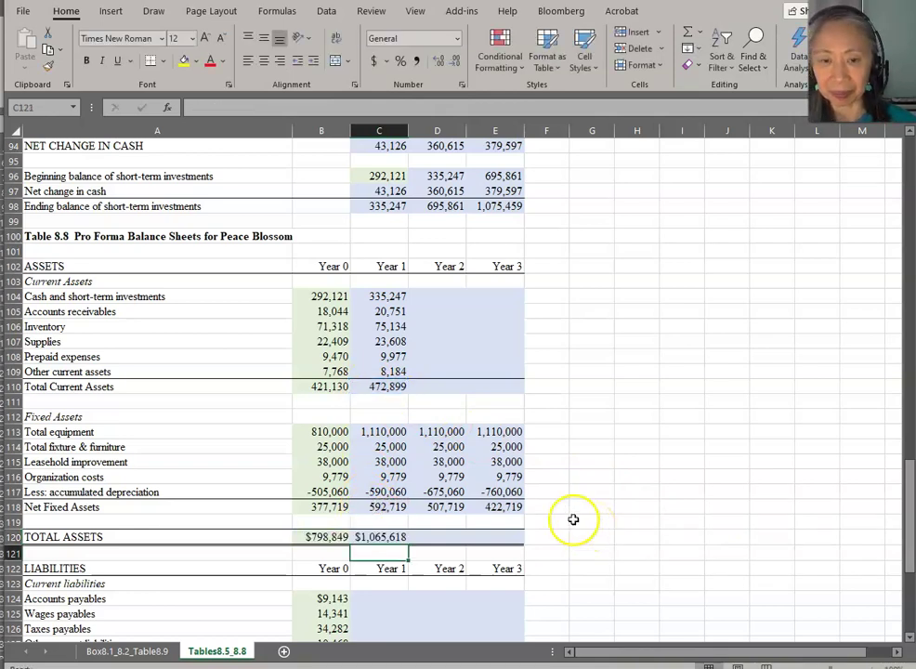
Copy the Year 1 current assets formulas in C104:C110 across to Years 2 and 3 in D104:E110
{"action": "left_click", "coordinate": [389, 296]}
{"action": "key", "text": "ctrl+shift+Down"}
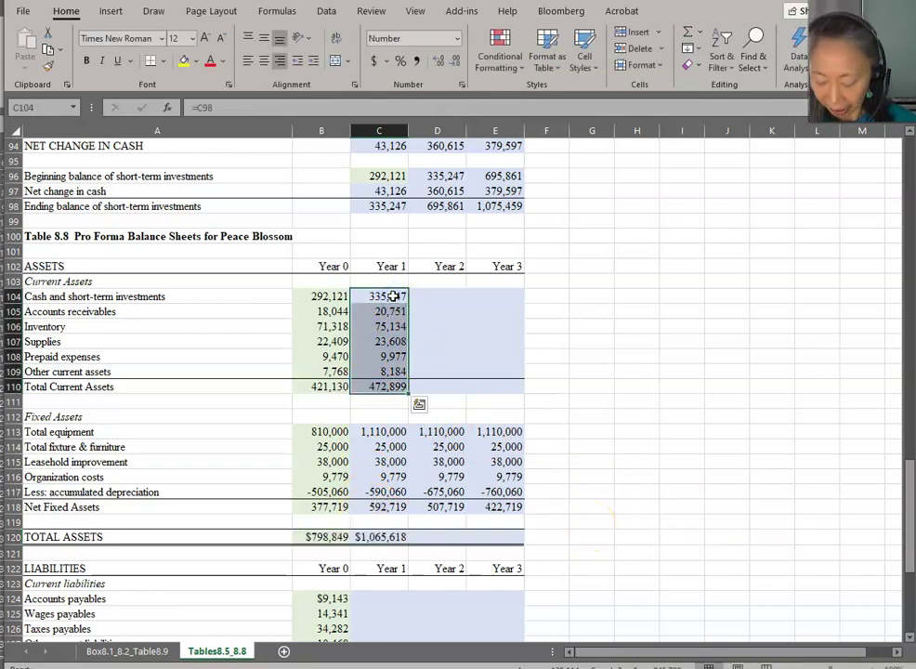
{"action": "key", "text": "shift+Right"}
{"action": "key", "text": "shift+Right"}
{"action": "key", "text": "ctrl+r"}
Copy the Year 1 total assets formula in C120 across to Years 2 and 3 in D120:E120
{"action": "key", "text": "Down"}
{"action": "key", "text": "Down"}
{"action": "key", "text": "Down"}
{"action": "key", "text": "Down"}
{"action": "key", "text": "Down"}
{"action": "key", "text": "Down"}
{"action": "key", "text": "Down"}
{"action": "key", "text": "Down"}
{"action": "key", "text": "Down"}
{"action": "key", "text": "Down"}
{"action": "key", "text": "Down"}
{"action": "key", "text": "Down"}
{"action": "key", "text": "Down"}
{"action": "key", "text": "Down"}
{"action": "key", "text": "Down"}
{"action": "key", "text": "Down"}
{"action": "key", "text": "ctrl+c"}
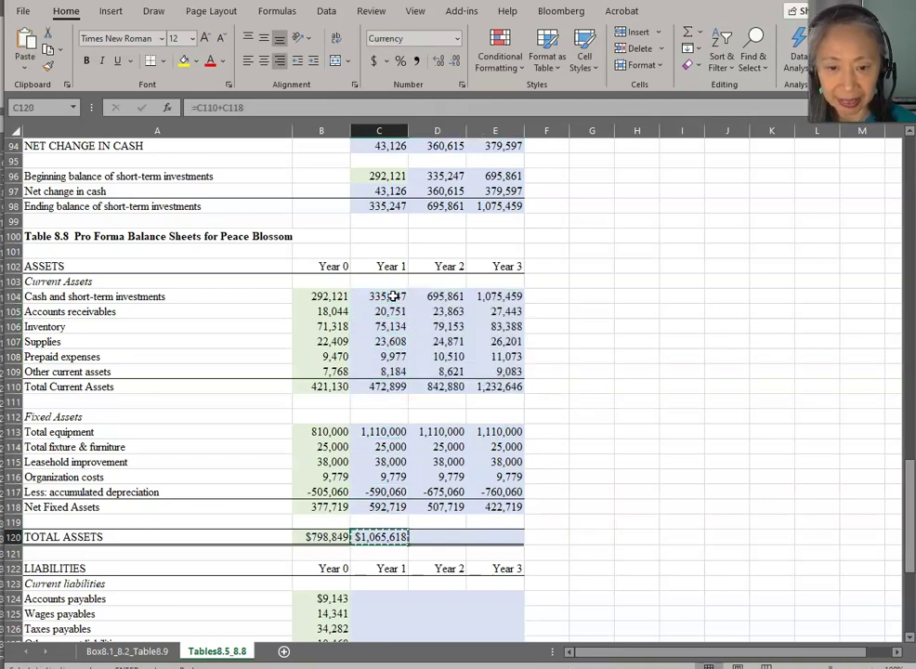
{"action": "key", "text": "shift+Right"}
{"action": "key", "text": "shift+Right"}
{"action": "key", "text": "ctrl+v"}
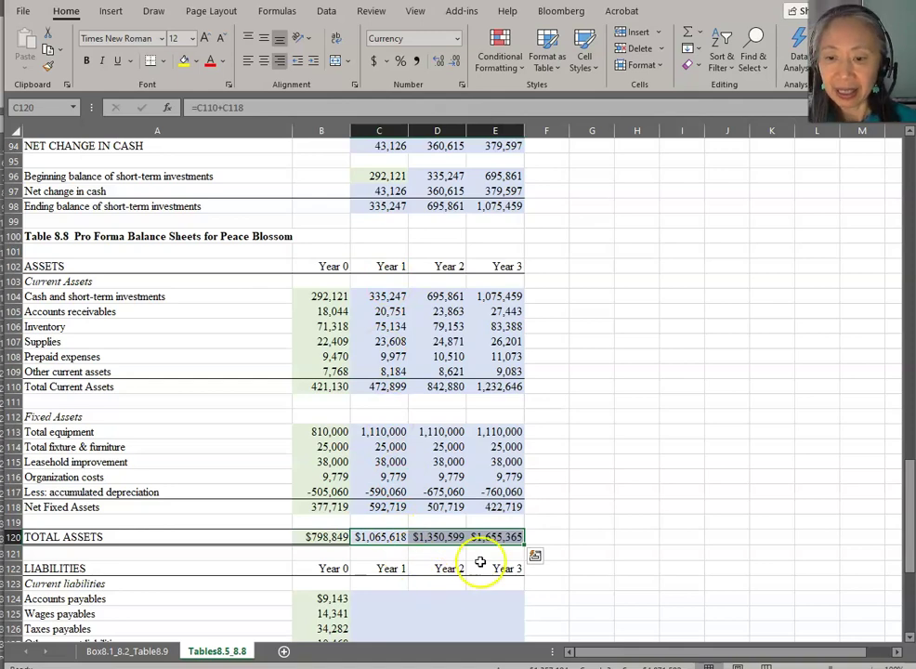
Link Year 1 accounts payables in C124 to the Table 8.6 estimate with =C45
{"action": "left_click", "coordinate": [379, 599]}
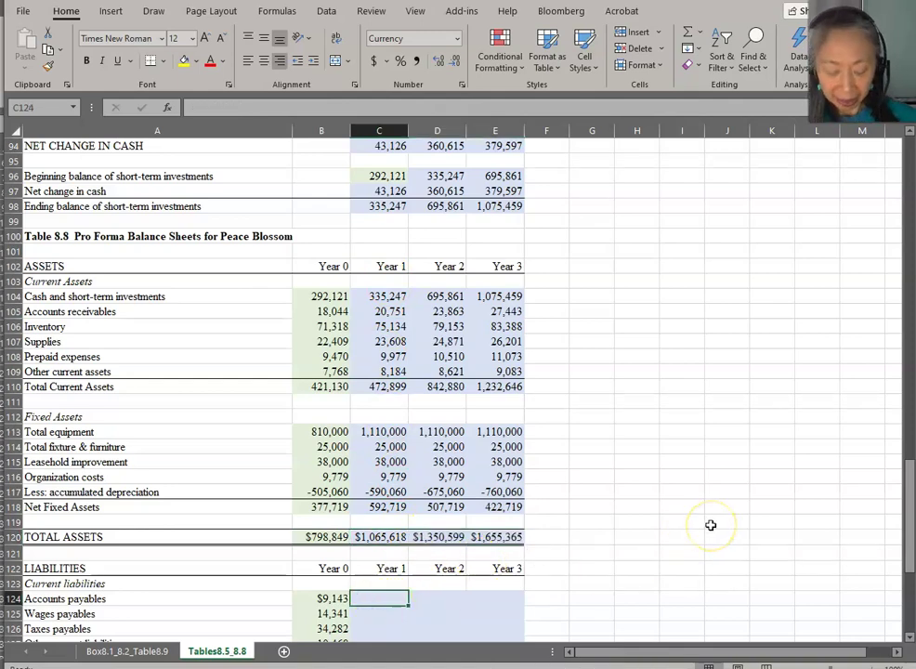
{"action": "type", "text": "="}
{"action": "scroll", "coordinate": [482, 434], "scroll_direction": "up", "scroll_amount": 18}
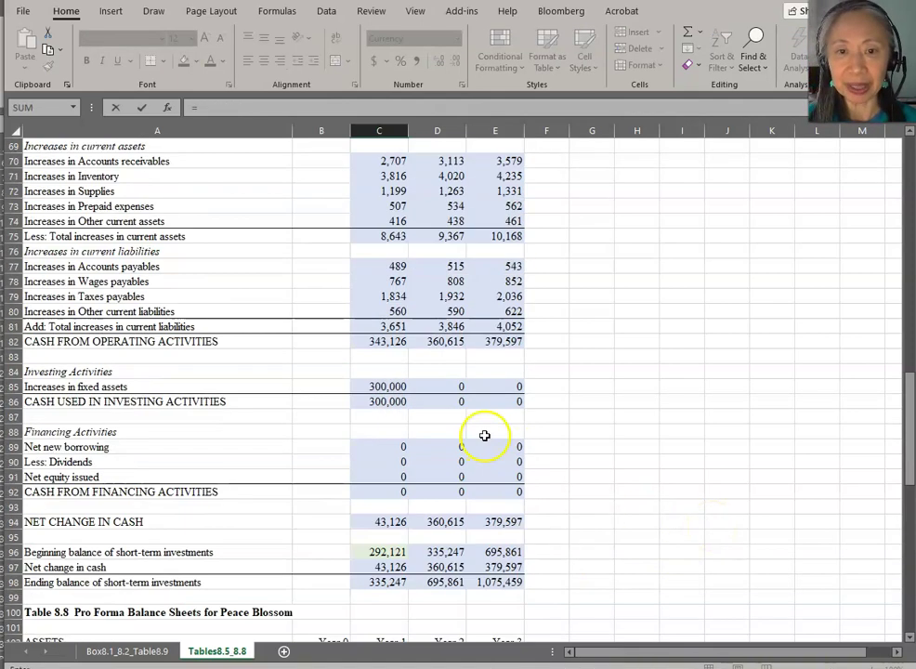
{"action": "scroll", "coordinate": [484, 434], "scroll_direction": "up", "scroll_amount": 7}
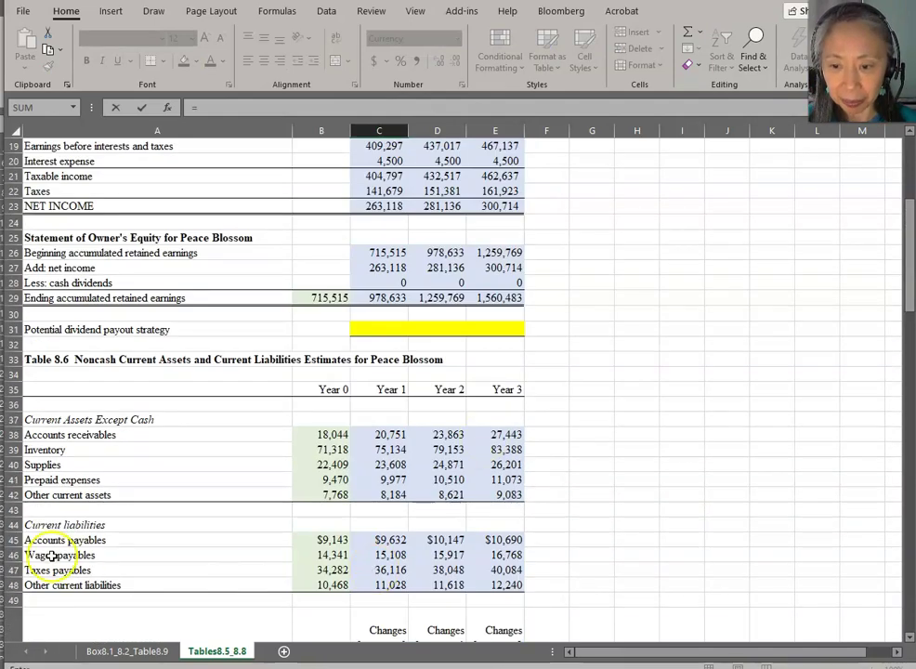
{"action": "left_click", "coordinate": [399, 540]}
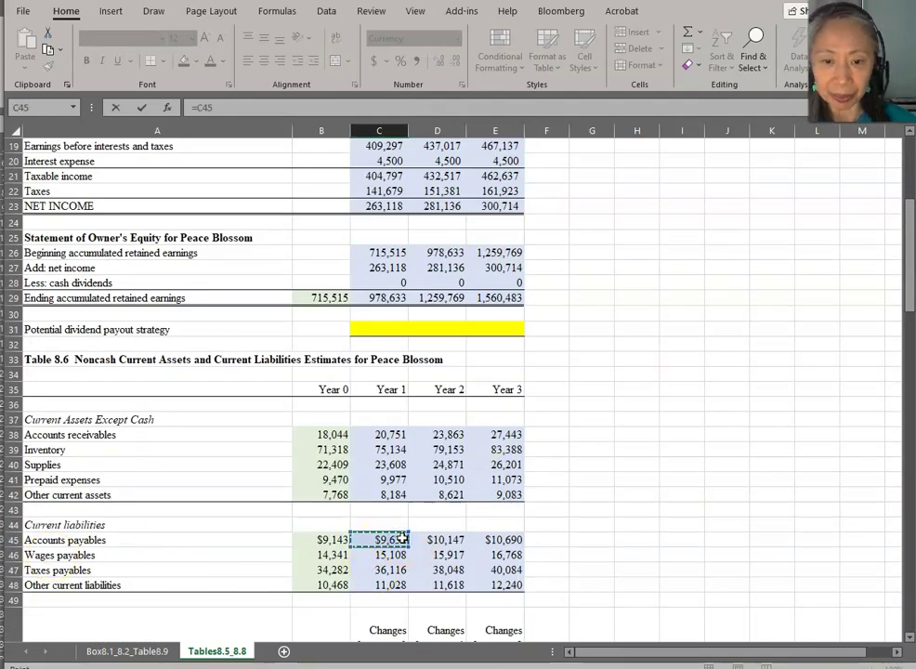
{"action": "key", "text": "Return"}
Copy only the accounts payables formula in C124 down to C125:C127 for wages payables, taxes payables and other current liabilities
{"action": "scroll", "coordinate": [401, 538], "scroll_direction": "down", "scroll_amount": 5}
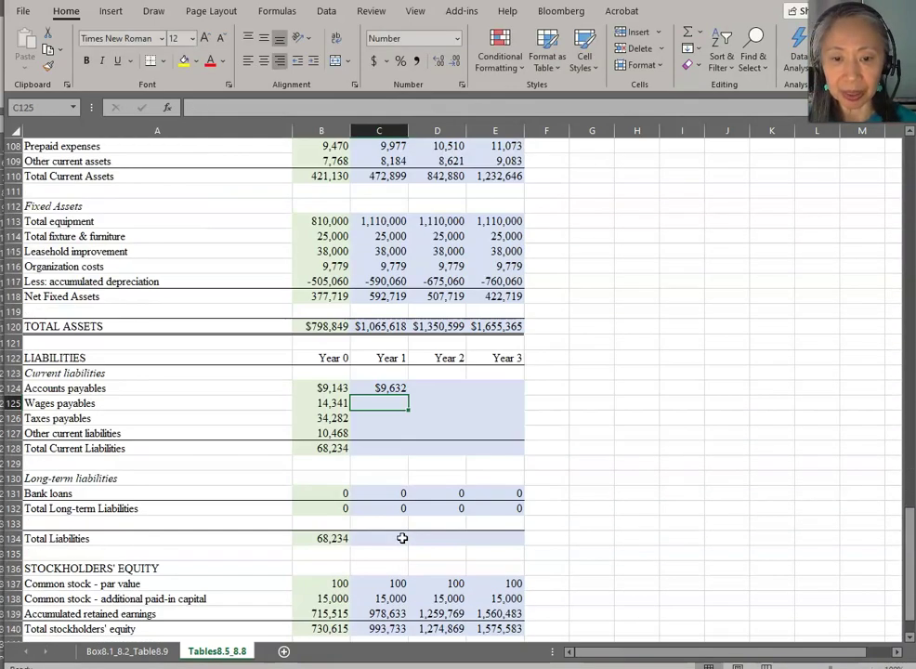
{"action": "left_click", "coordinate": [399, 387]}
{"action": "key", "text": "ctrl+c"}
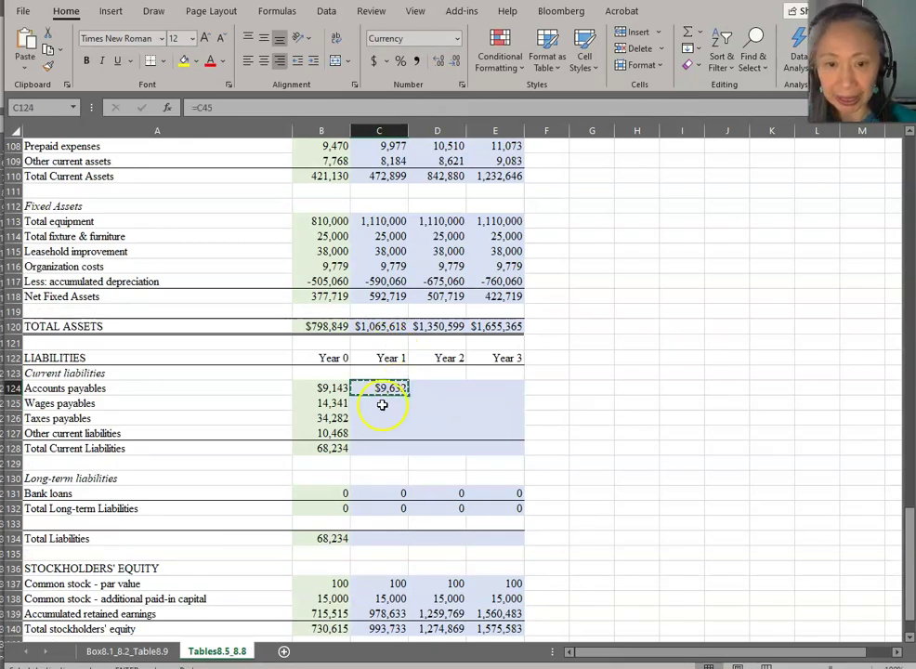
{"action": "left_click", "coordinate": [382, 405]}
{"action": "key", "text": "shift+Down"}
{"action": "key", "text": "shift+Down"}
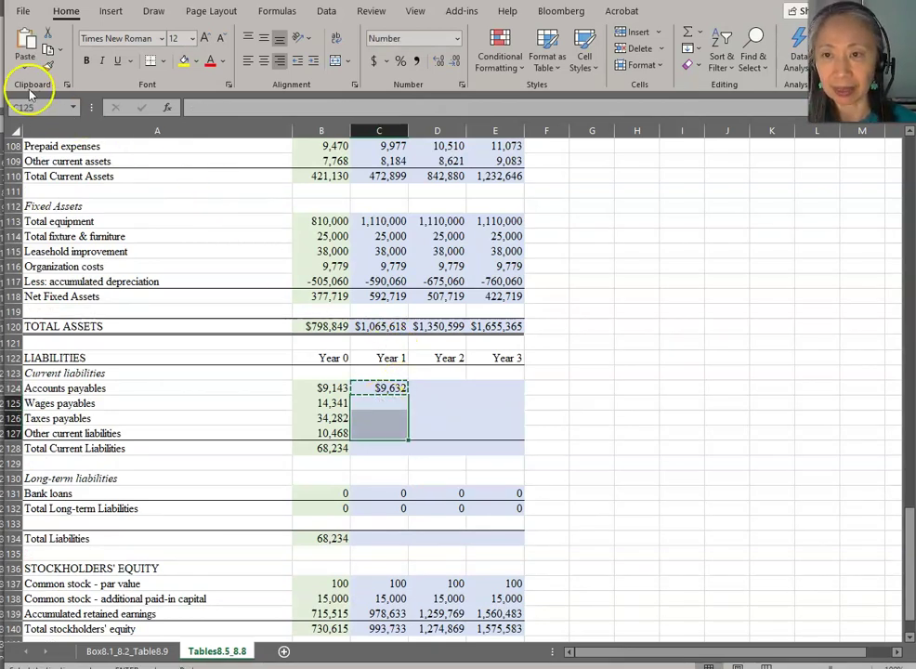
{"action": "left_click", "coordinate": [24, 71]}
{"action": "left_click", "coordinate": [43, 110]}
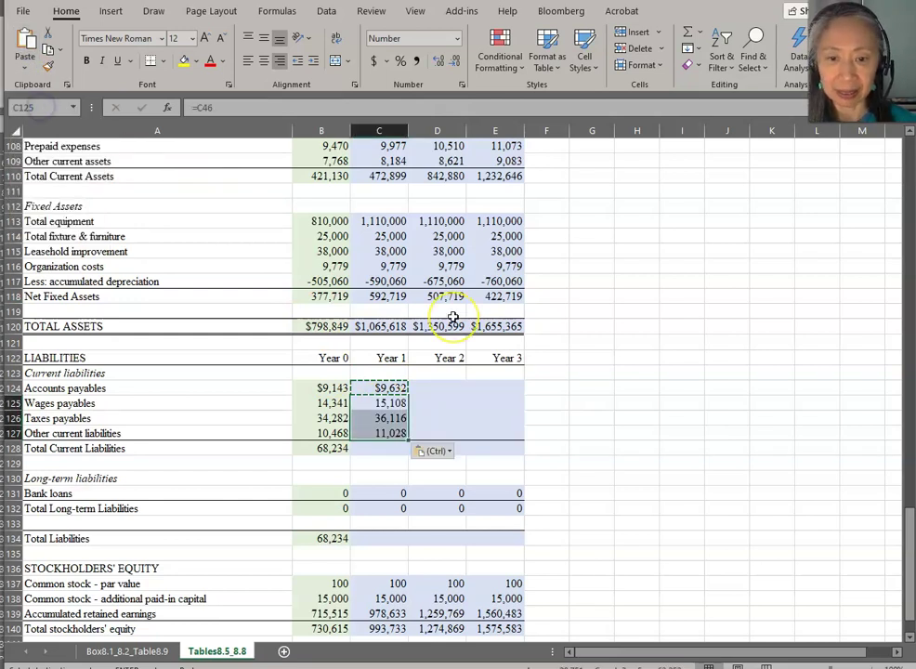
Calculate Year 1 total current liabilities in C128 with =SUM(C124:C127)
{"action": "key", "text": "Down"}
{"action": "key", "text": "Down"}
{"action": "key", "text": "Down"}
{"action": "type", "text": "=sum("}
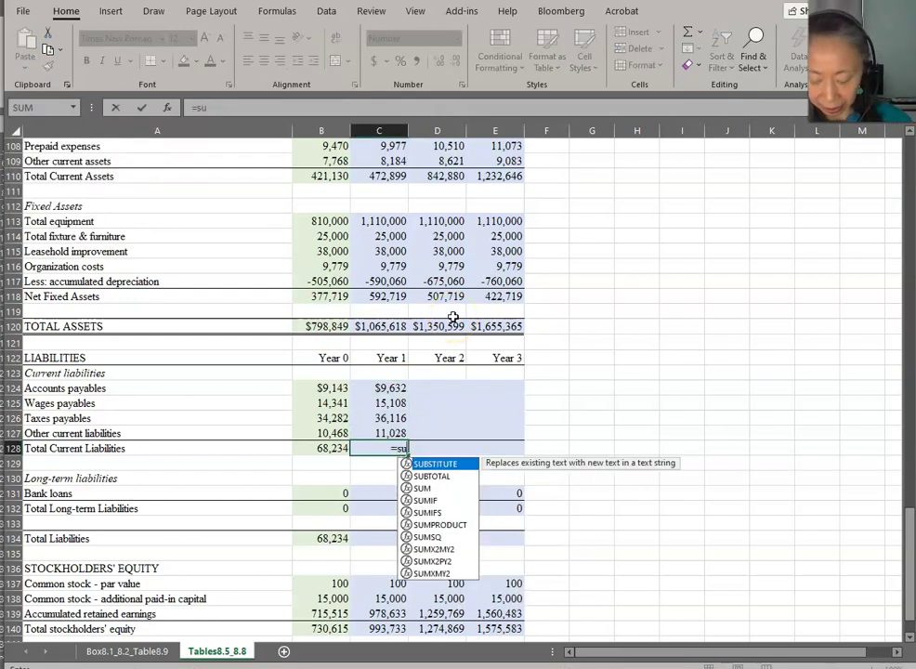
{"action": "key", "text": "Up"}
{"action": "key", "text": "shift+Up"}
{"action": "key", "text": "shift+Up"}
{"action": "key", "text": "shift+Up"}
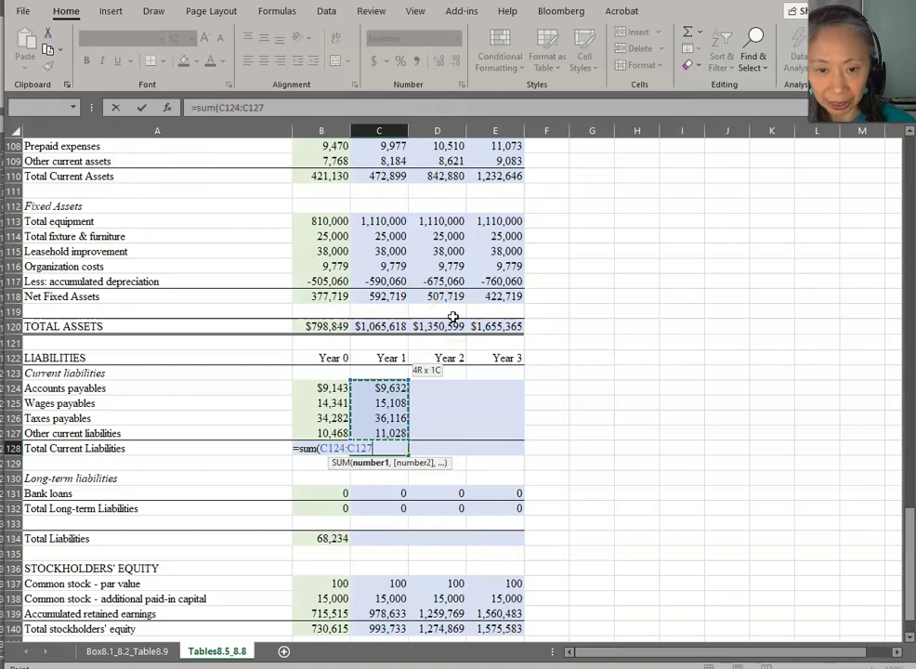
{"action": "key", "text": "Return"}
{"action": "key", "text": "Up"}
{"action": "key", "text": "Up"}
{"action": "key", "text": "Up"}
{"action": "key", "text": "Up"}
{"action": "key", "text": "Up"}
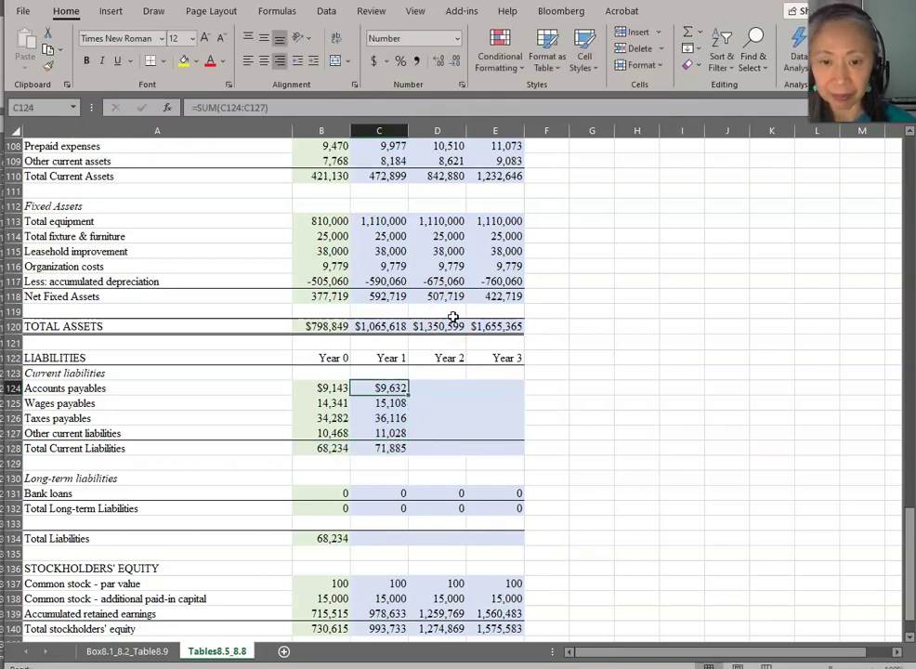
Calculate Year 1 total liabilities in C134 with =C128+C132
{"action": "left_click", "coordinate": [375, 540]}
{"action": "type", "text": "="}
{"action": "left_click", "coordinate": [395, 448]}
{"action": "type", "text": "+"}
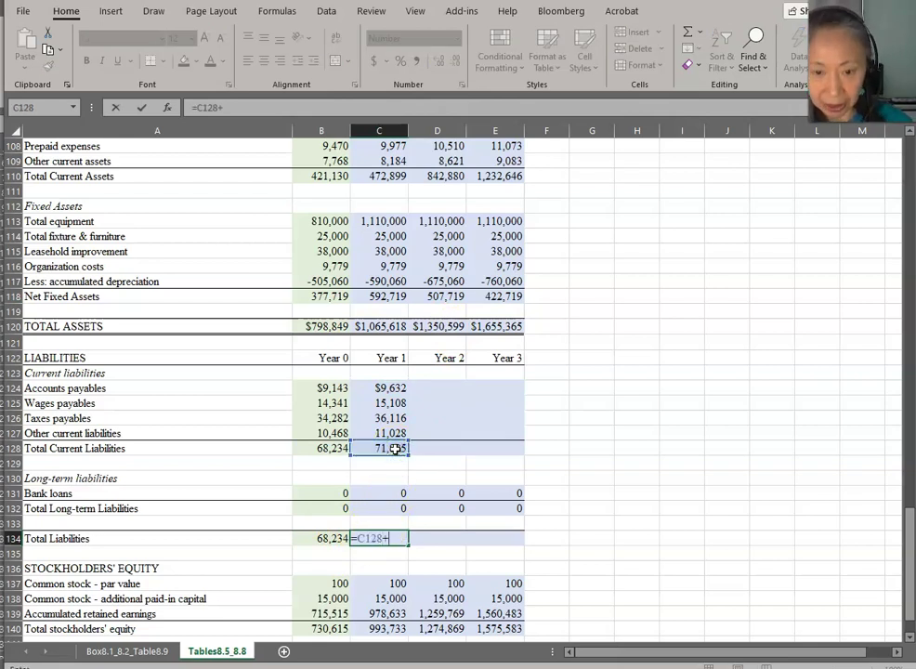
{"action": "left_click", "coordinate": [388, 507]}
{"action": "key", "text": "Return"}
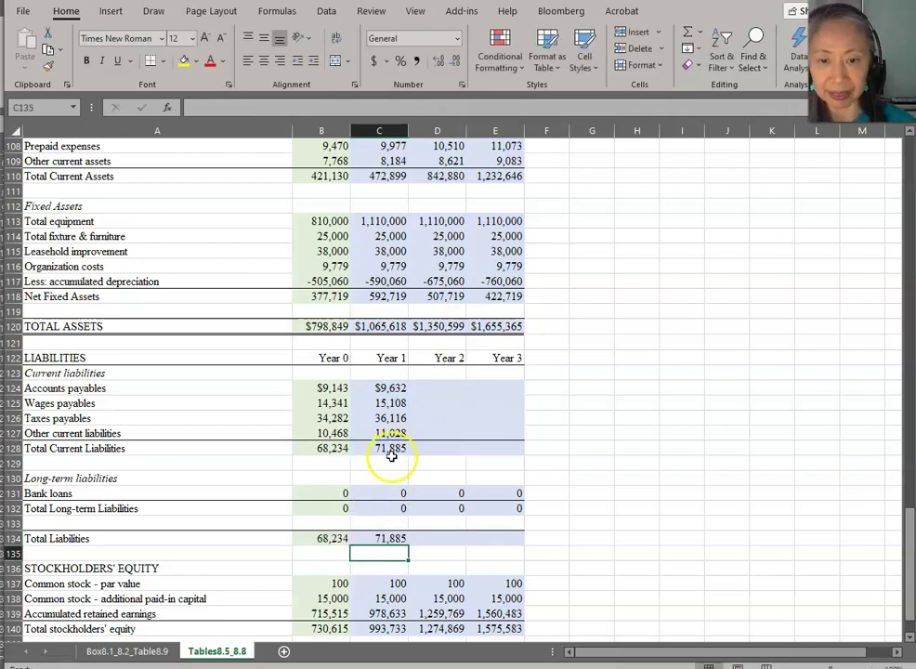
Copy the Year 1 current liabilities formulas in C124:C128 across to Years 2 and 3 in D124:E128
{"action": "left_click", "coordinate": [391, 376]}
{"action": "left_click", "coordinate": [390, 387]}
{"action": "key", "text": "ctrl+shift+Down"}
{"action": "key", "text": "ctrl+c"}
{"action": "key", "text": "shift+Right"}
{"action": "key", "text": "shift+Right"}
{"action": "key", "text": "ctrl+v"}
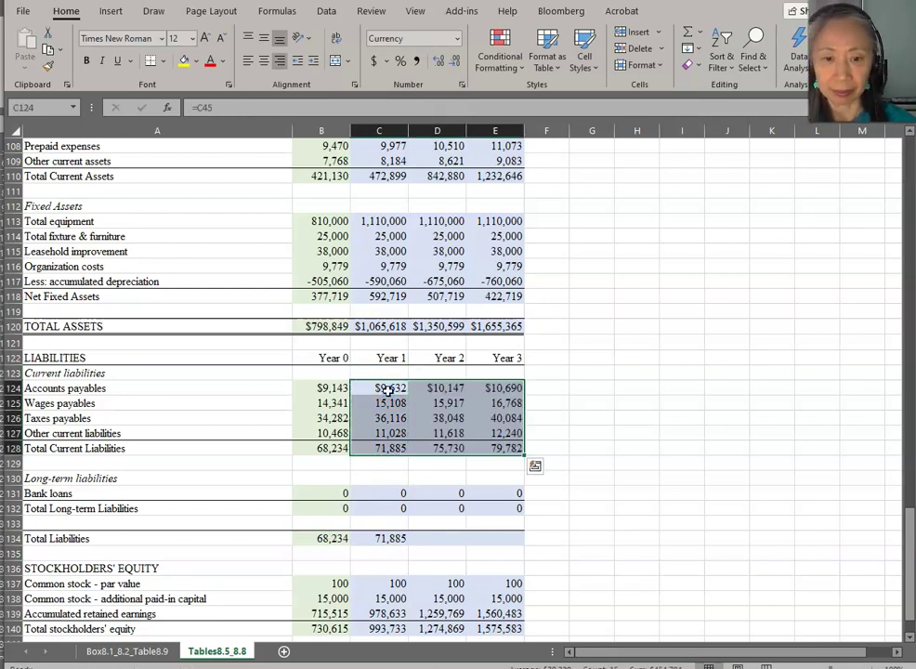
Copy the Year 1 total liabilities formula in C134 across to Years 2 and 3 in D134:E134
{"action": "left_click", "coordinate": [377, 538]}
{"action": "key", "text": "ctrl+c"}
{"action": "key", "text": "shift+Right"}
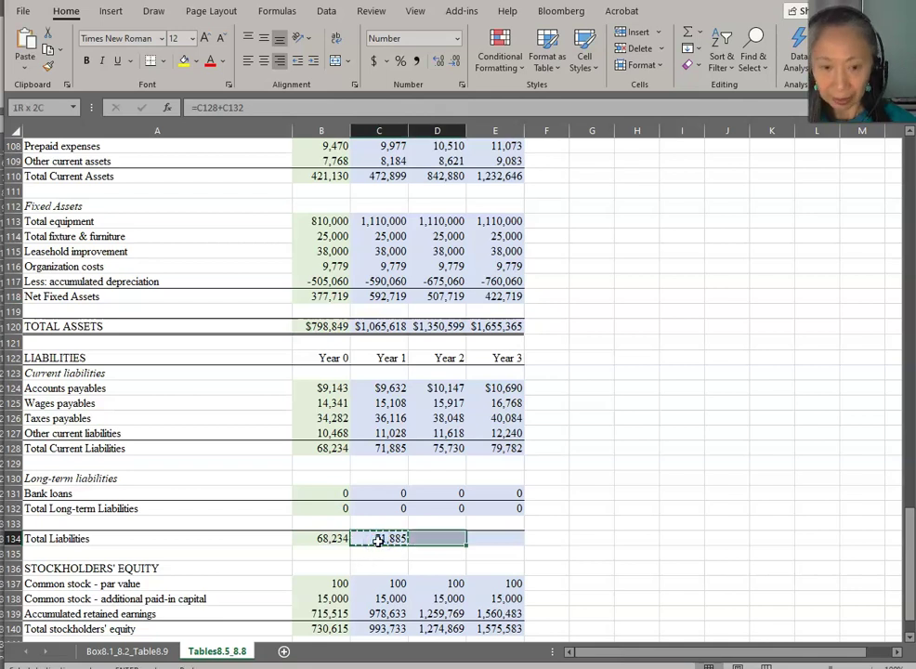
{"action": "key", "text": "shift+Right"}
{"action": "key", "text": "ctrl+v"}
{"action": "scroll", "coordinate": [379, 534], "scroll_direction": "down", "scroll_amount": 2}
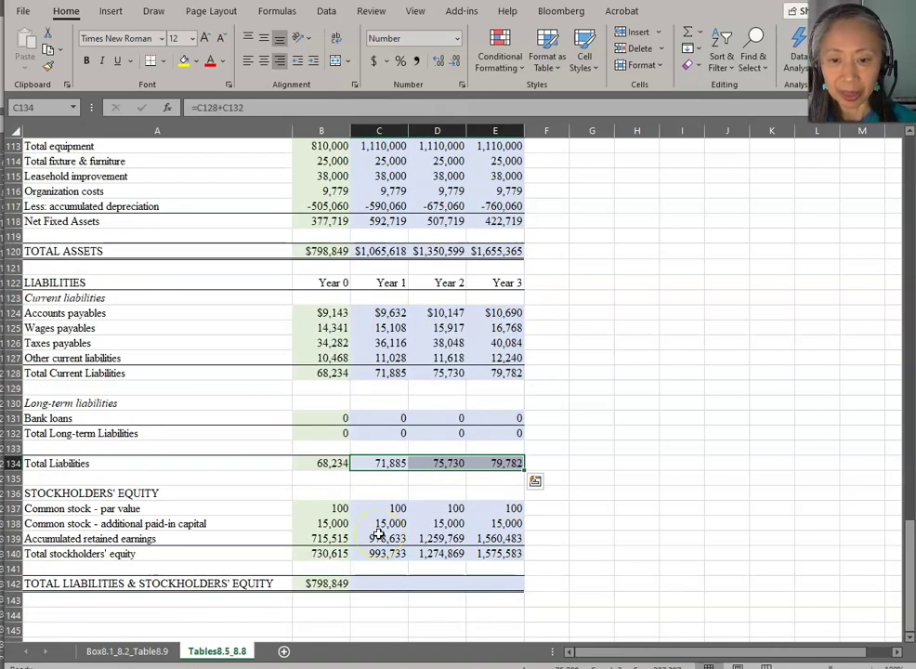
{"action": "key", "text": "Escape"}
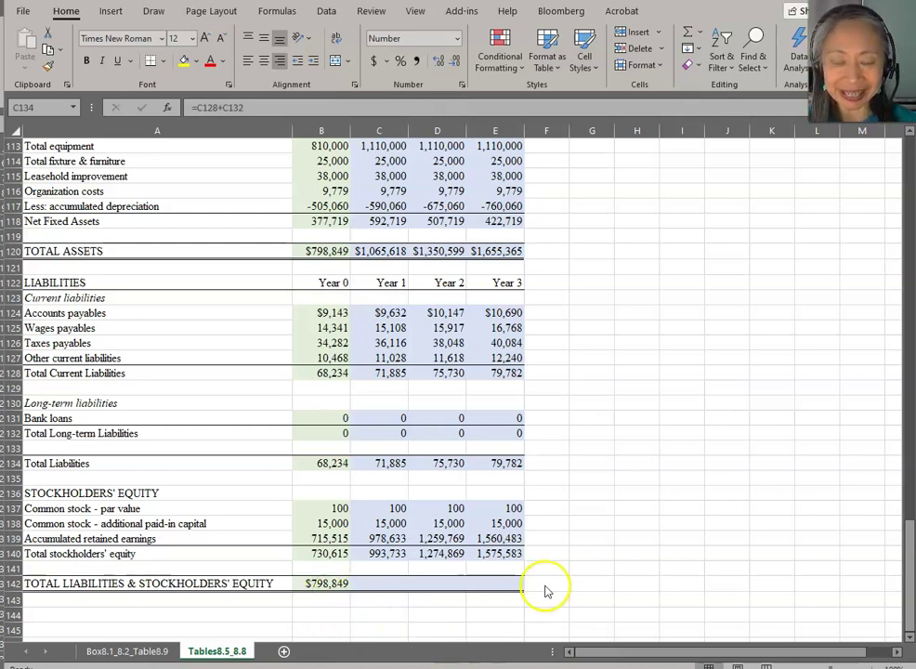
Calculate Year 1 total liabilities and stockholders' equity in C142 with =C134+C140
{"action": "left_click", "coordinate": [384, 586]}
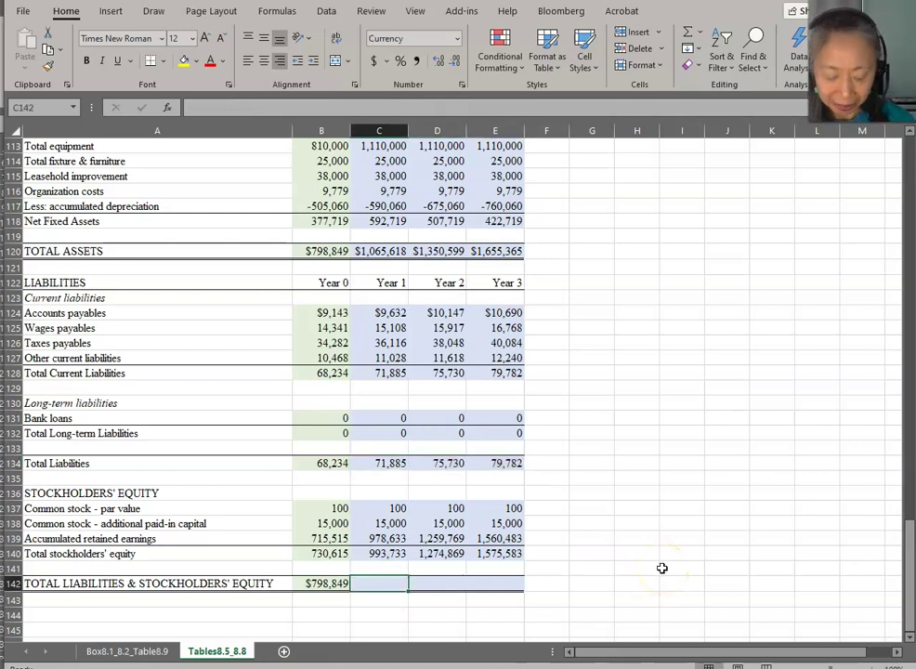
{"action": "type", "text": "="}
{"action": "left_click", "coordinate": [386, 462]}
{"action": "type", "text": "+"}
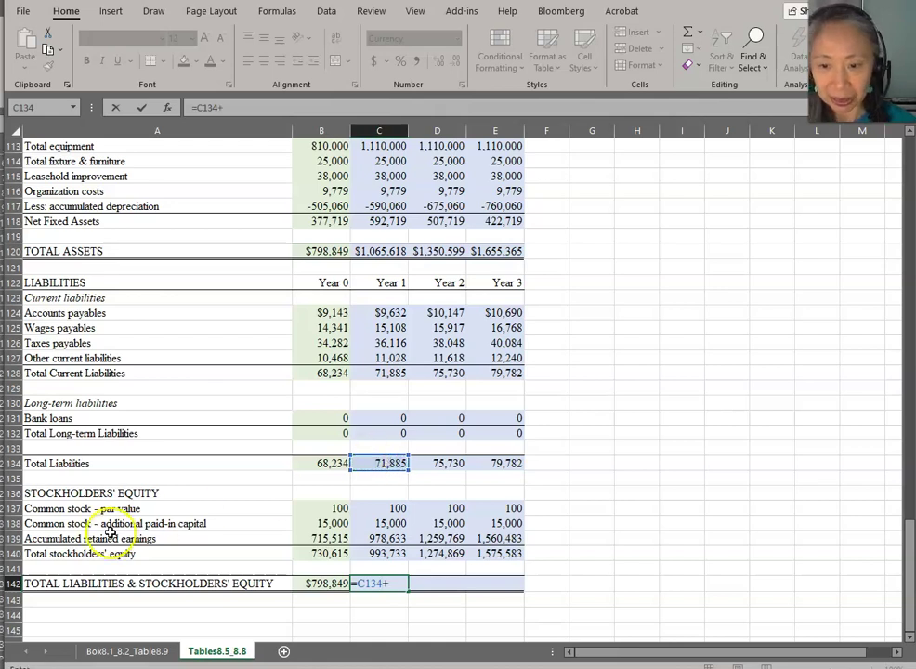
{"action": "left_click", "coordinate": [391, 553]}
{"action": "key", "text": "Return"}
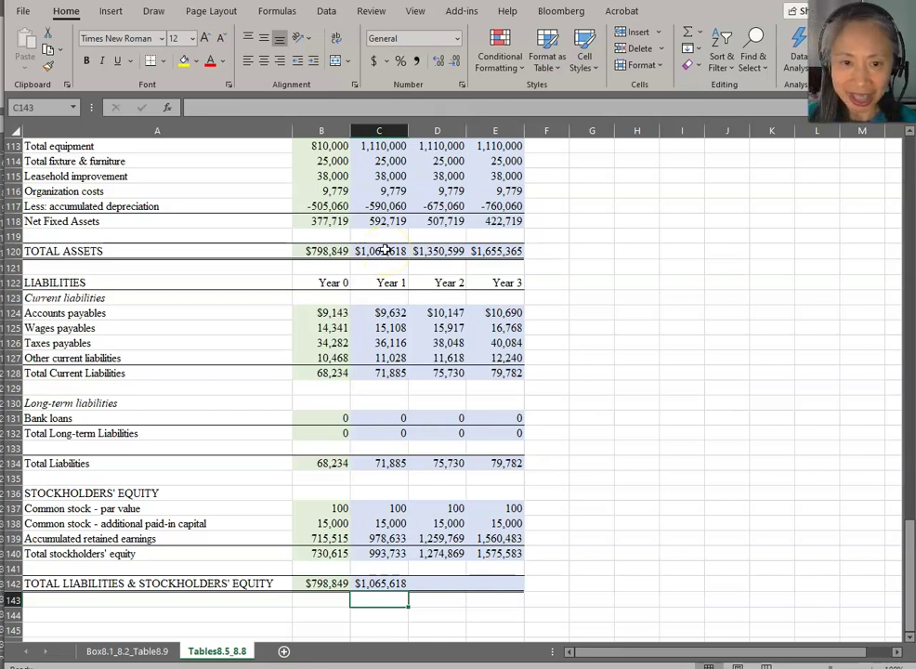
Copy the total liabilities and stockholders' equity formula in C142 across to Years 2 and 3 in D142:E142
{"action": "left_click", "coordinate": [389, 583]}
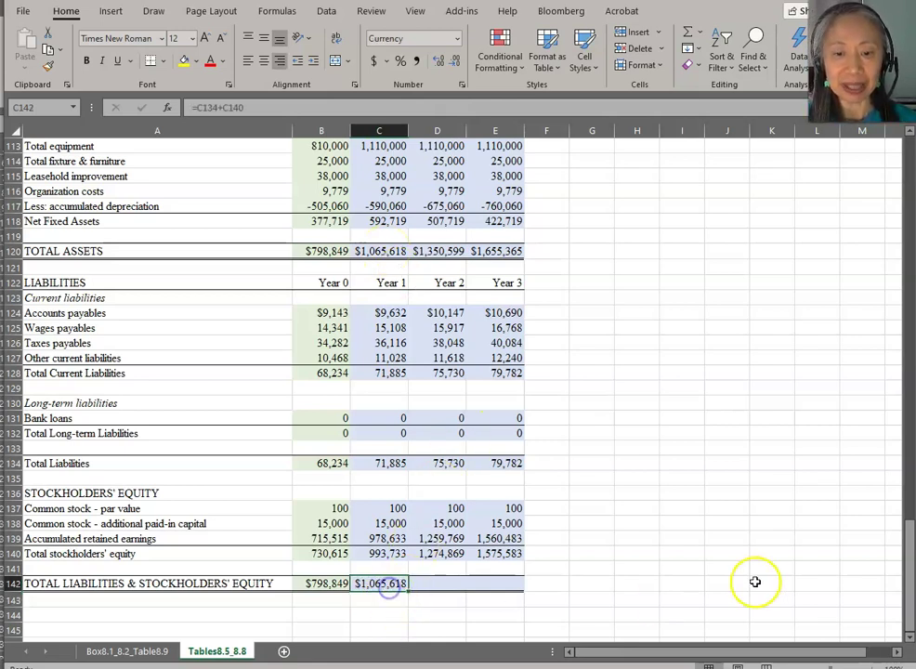
{"action": "key", "text": "shift+Right"}
{"action": "key", "text": "shift+Right"}
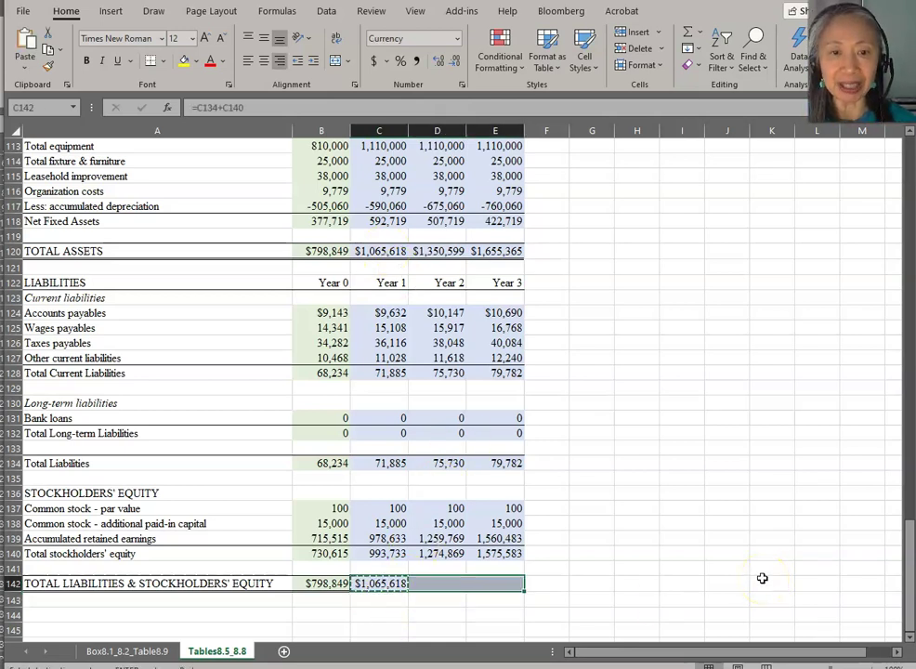
{"action": "key", "text": "Return"}
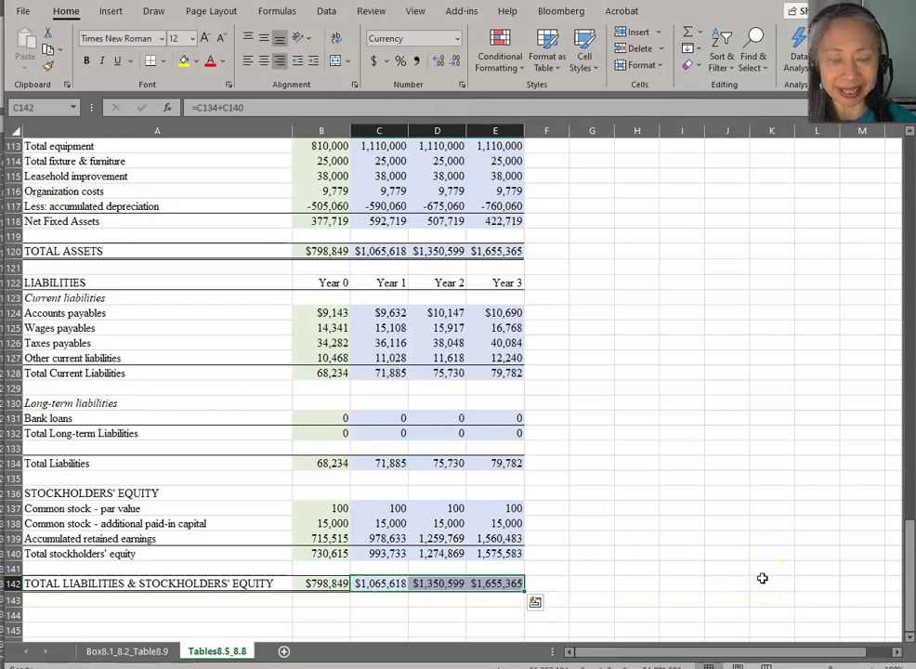
{"action": "left_click", "coordinate": [473, 617]}
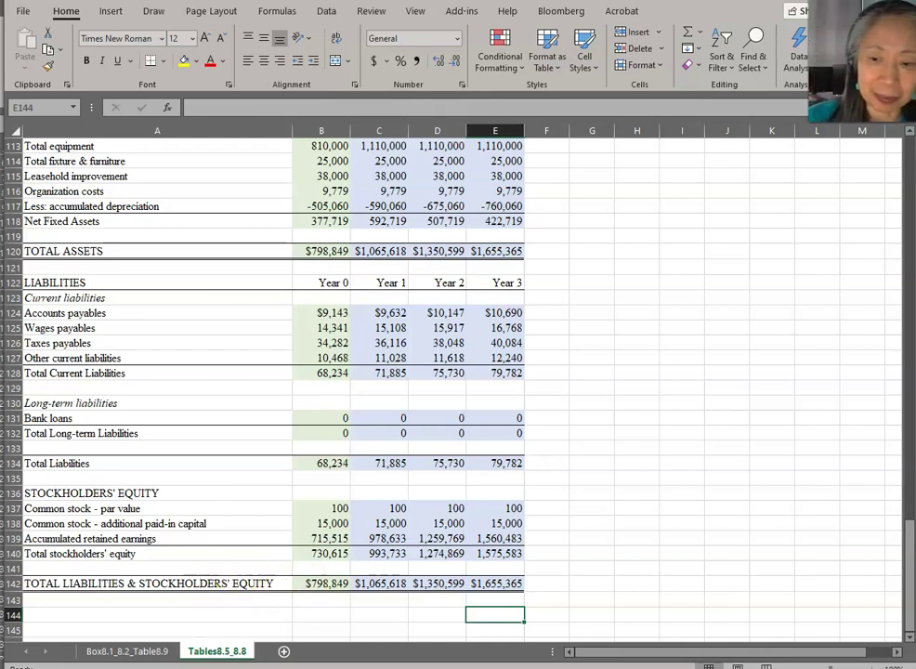
Compare the base case assumptions with the best, base and worst case scenarios on the Box8.1_8.2_Table8.9 sheet
{"action": "key", "text": "ctrl+Home"}
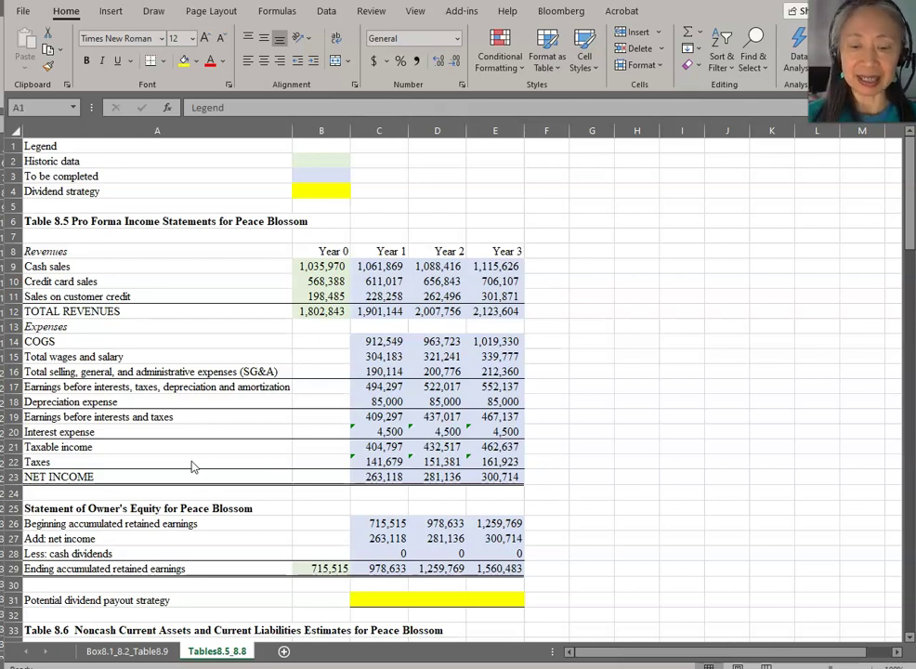
{"action": "left_click", "coordinate": [109, 655]}
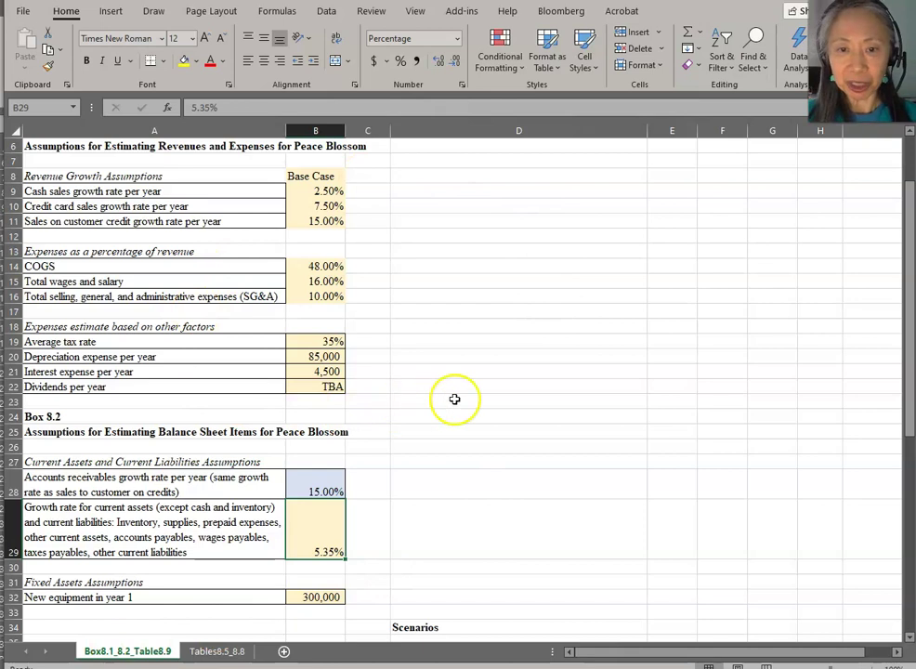
{"action": "scroll", "coordinate": [531, 380], "scroll_direction": "down", "scroll_amount": 3}
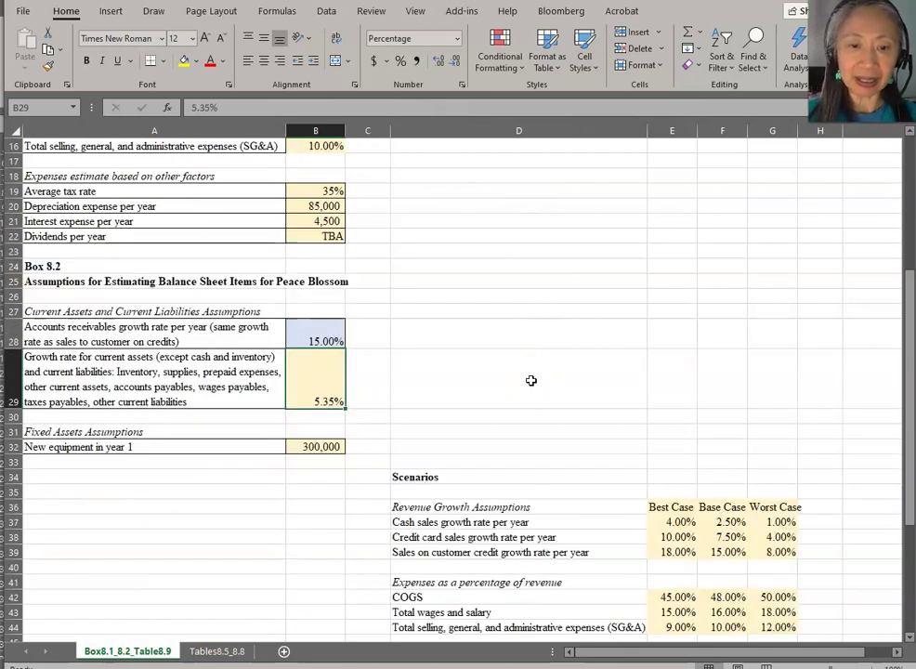
{"action": "scroll", "coordinate": [531, 380], "scroll_direction": "down", "scroll_amount": 2}
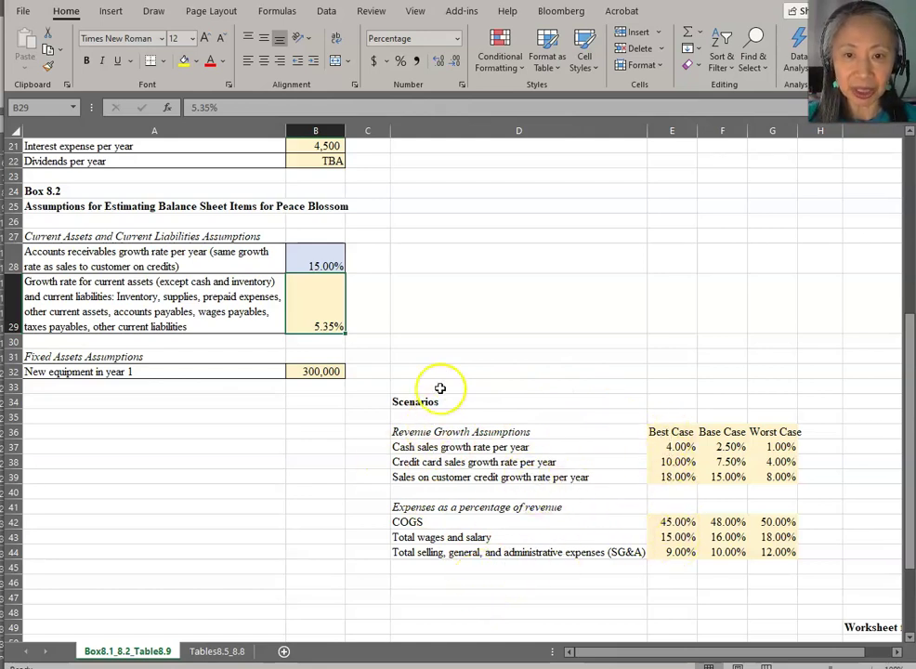
{"action": "scroll", "coordinate": [440, 387], "scroll_direction": "up", "scroll_amount": 2}
{"action": "scroll", "coordinate": [441, 388], "scroll_direction": "up", "scroll_amount": 4}
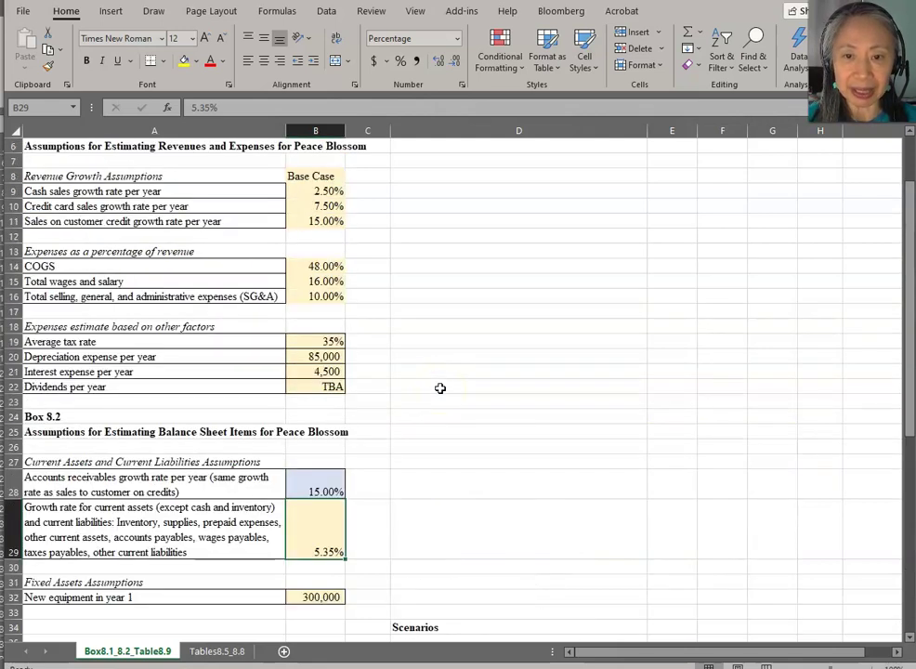
{"action": "scroll", "coordinate": [441, 387], "scroll_direction": "down", "scroll_amount": 5}
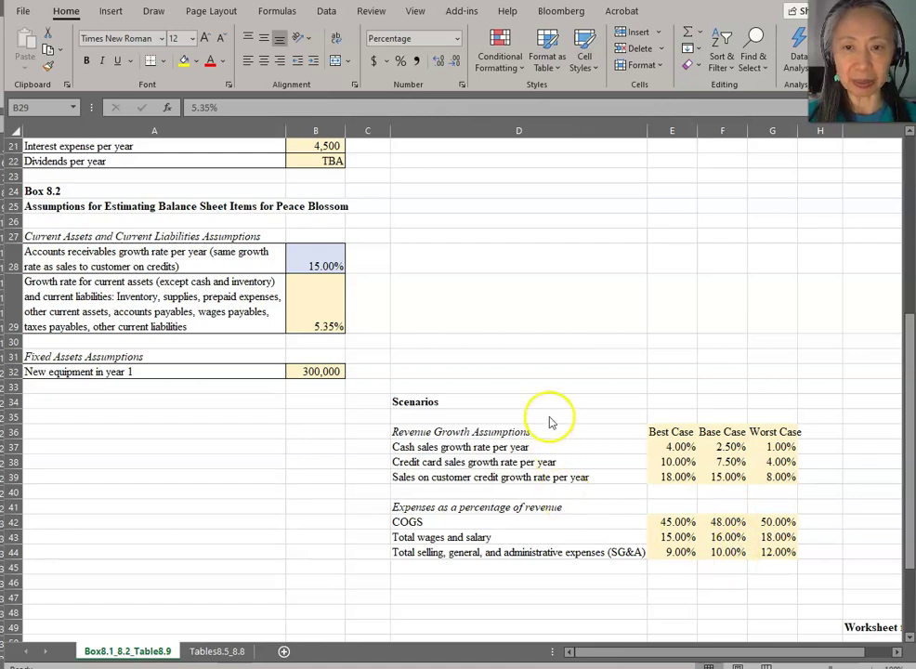
{"action": "scroll", "coordinate": [549, 423], "scroll_direction": "up", "scroll_amount": 5}
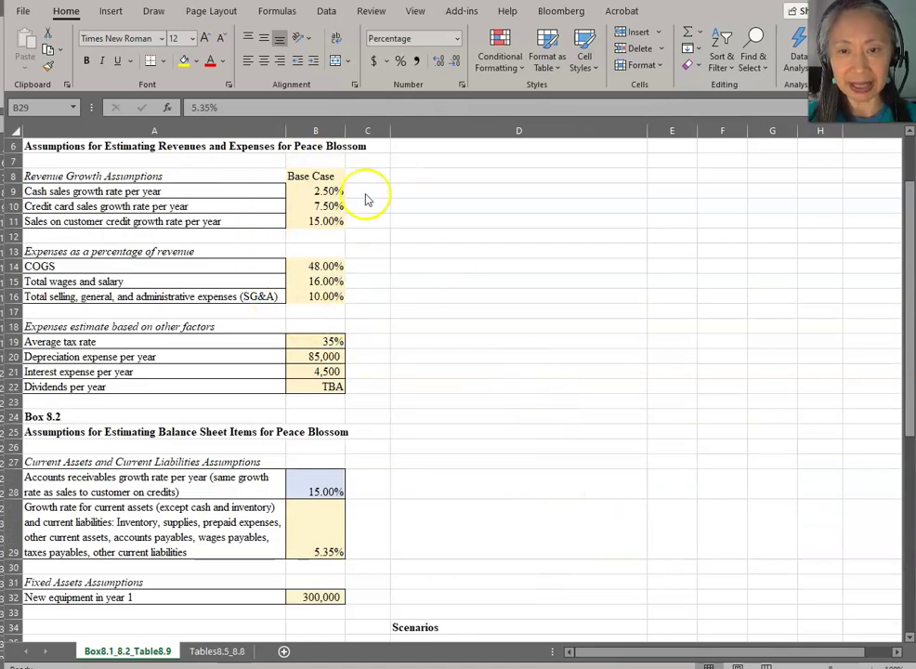
{"action": "scroll", "coordinate": [685, 429], "scroll_direction": "down", "scroll_amount": 3}
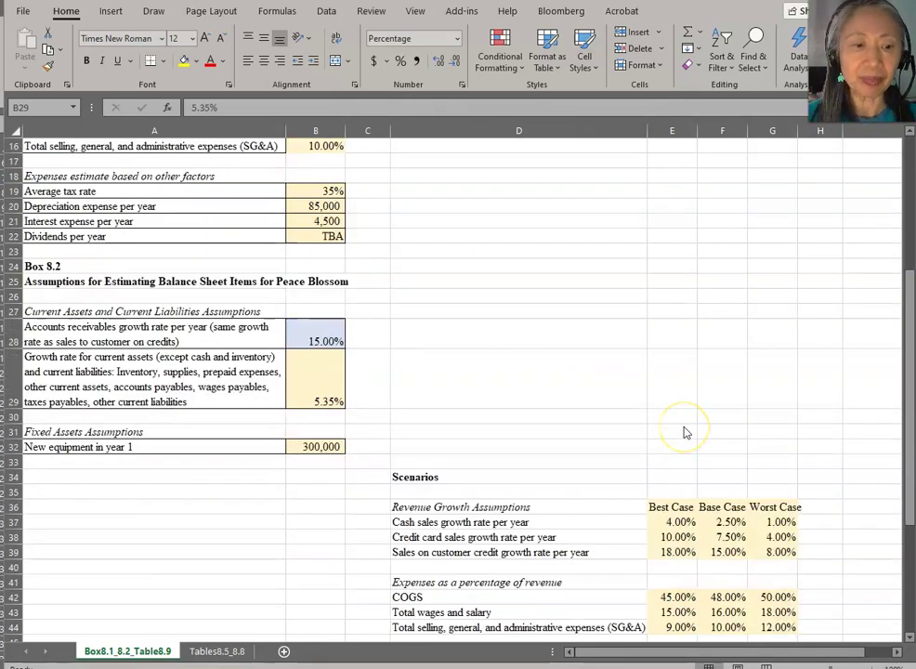
{"action": "scroll", "coordinate": [685, 432], "scroll_direction": "down", "scroll_amount": 2}
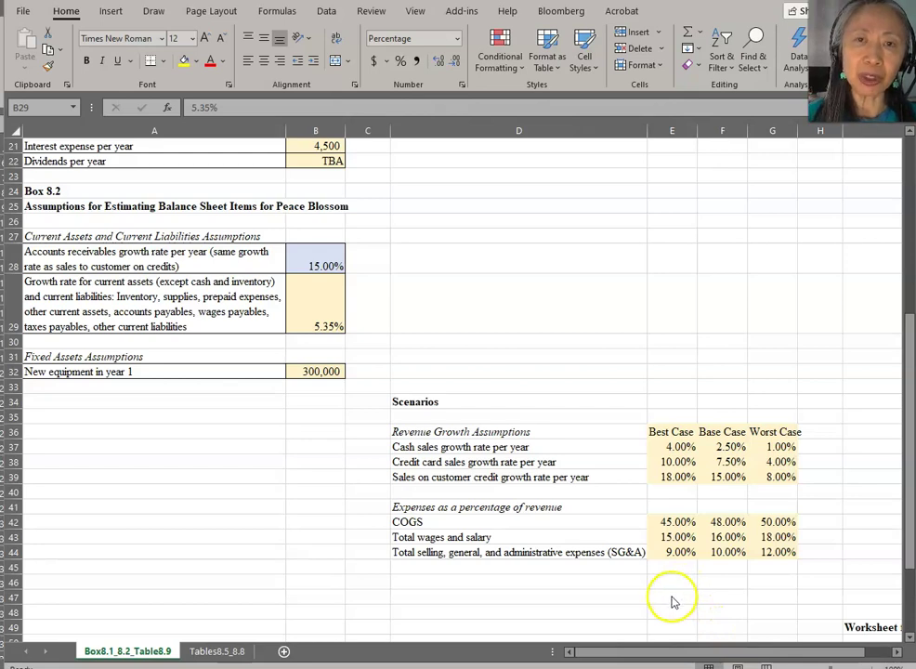
Review the base case rows from total revenues to cash balance at year end in the Table 8.9 key financial results worksheet
{"action": "left_click", "coordinate": [644, 642]}
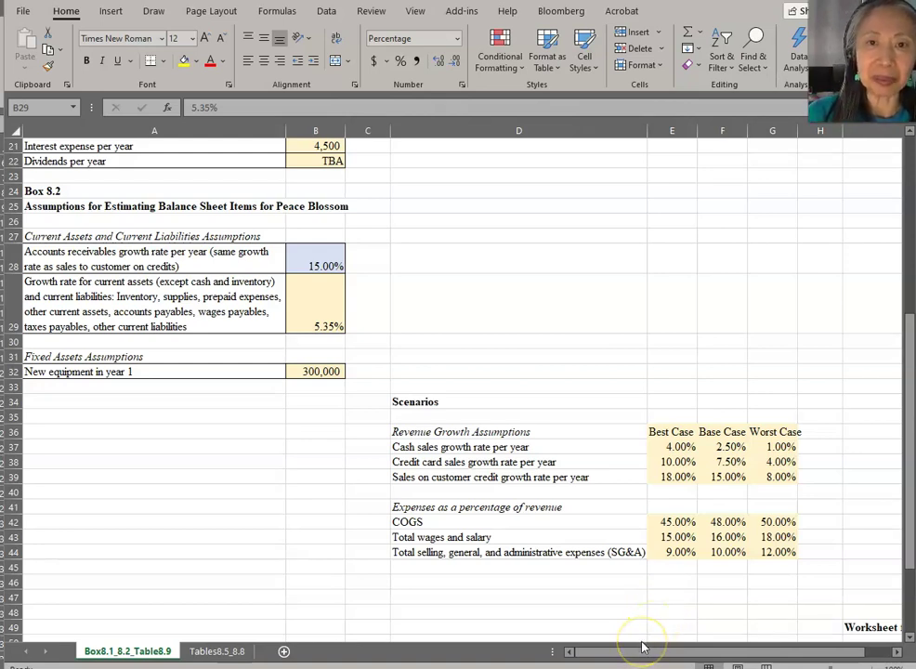
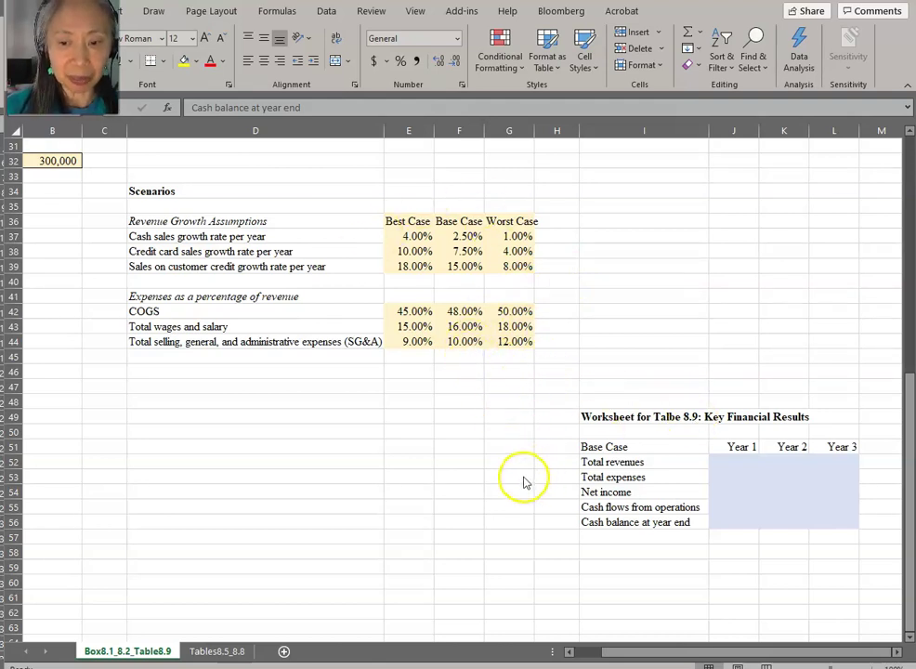
{"action": "left_click", "coordinate": [215, 652]}
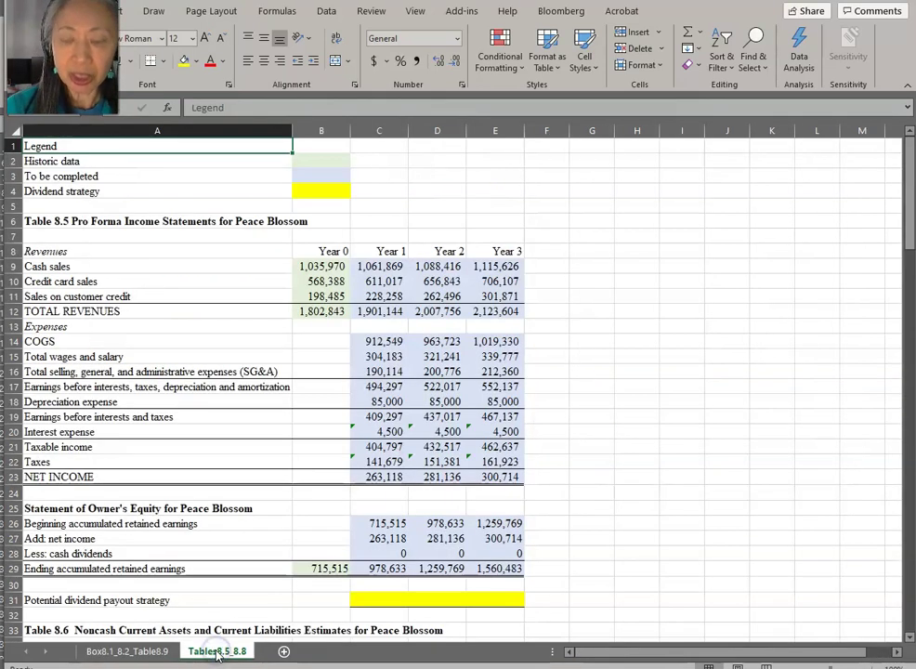
{"action": "left_click", "coordinate": [139, 653]}
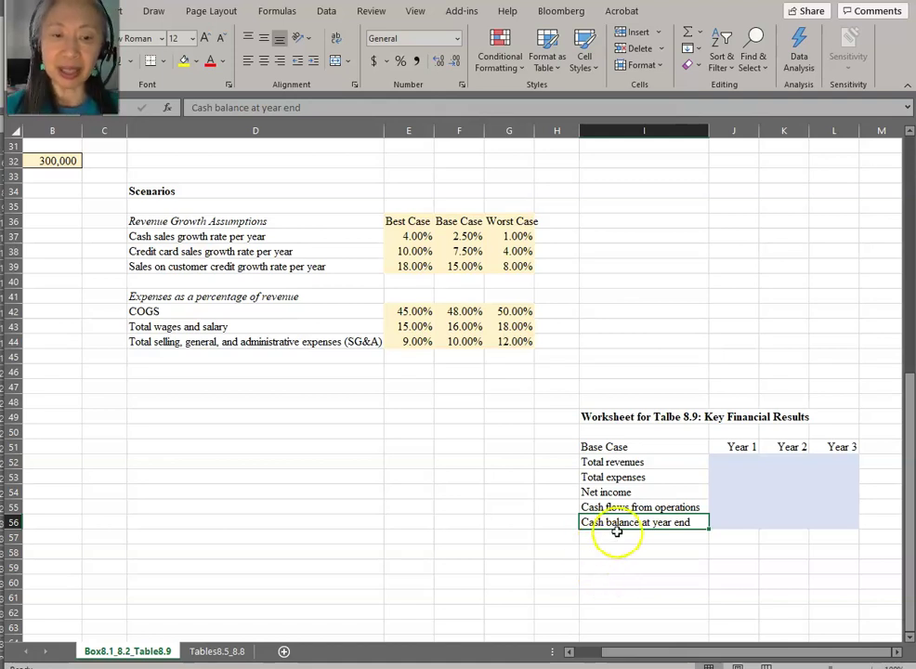
{"action": "left_click", "coordinate": [635, 463]}
{"action": "left_click", "coordinate": [636, 477]}
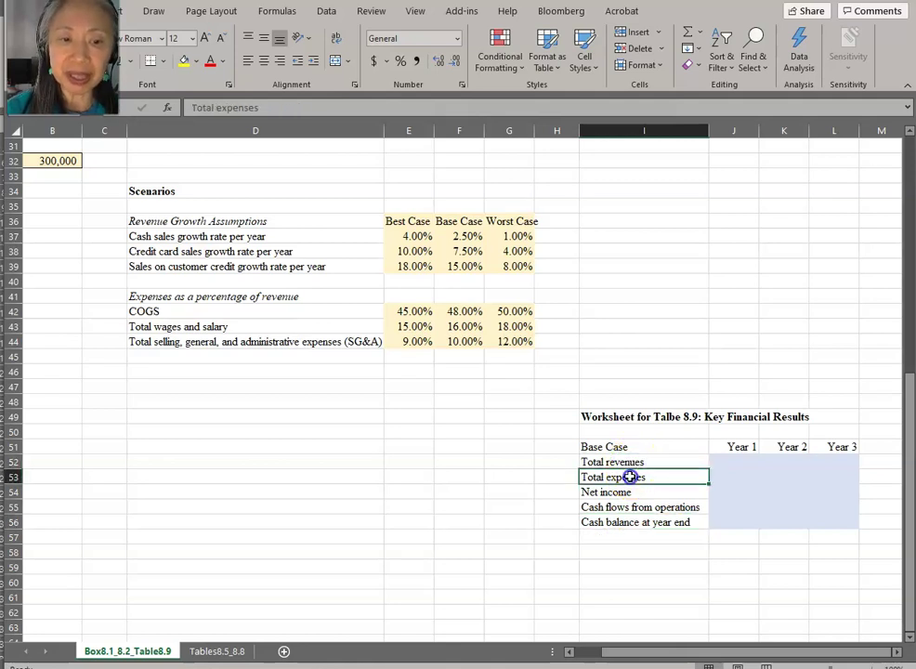
{"action": "left_click", "coordinate": [631, 491]}
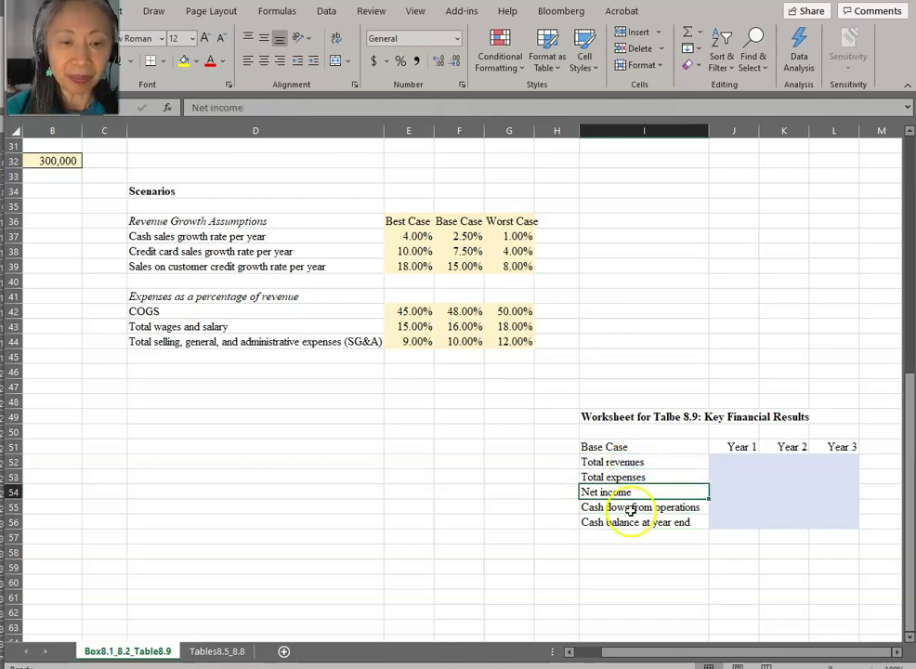
{"action": "left_click", "coordinate": [631, 511]}
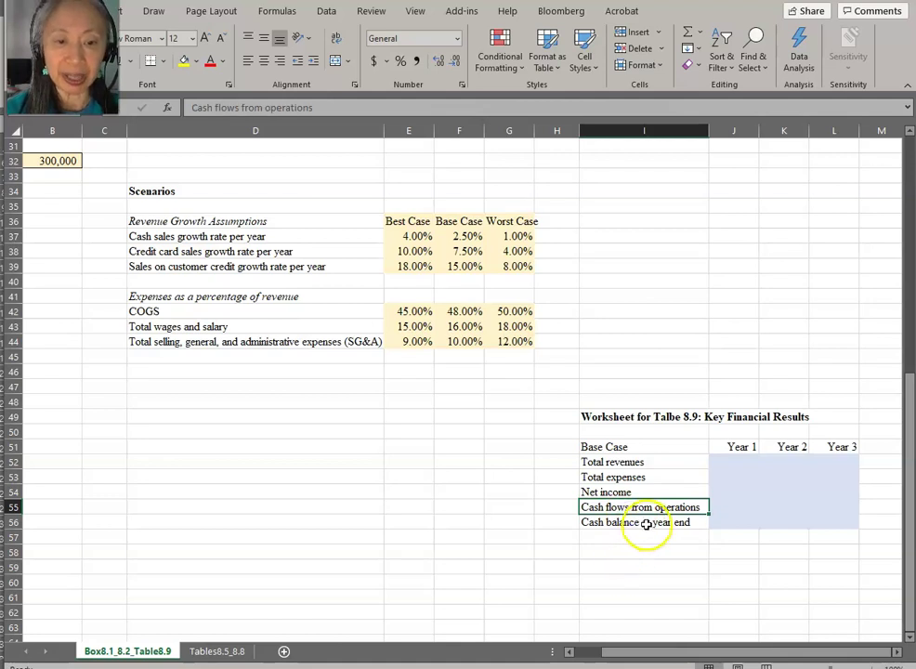
{"action": "left_click", "coordinate": [641, 523]}
Link Year 1 total revenues in J52 of the Table 8.9 worksheet to the income statement with =Tables8.5_8.8!C12
{"action": "left_click", "coordinate": [734, 462]}
{"action": "type", "text": "1,964,144"}
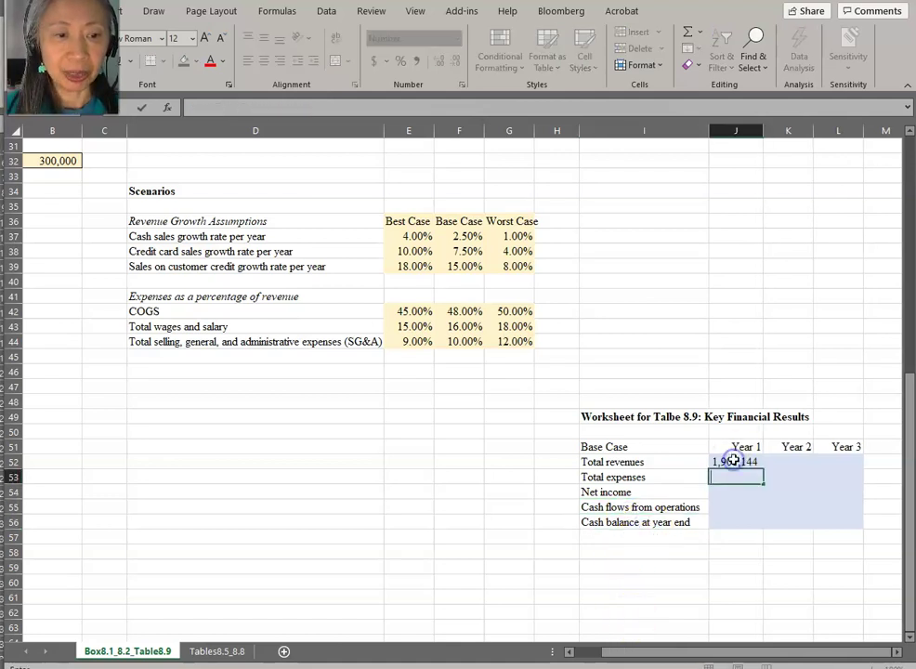
{"action": "key", "text": "Delete"}
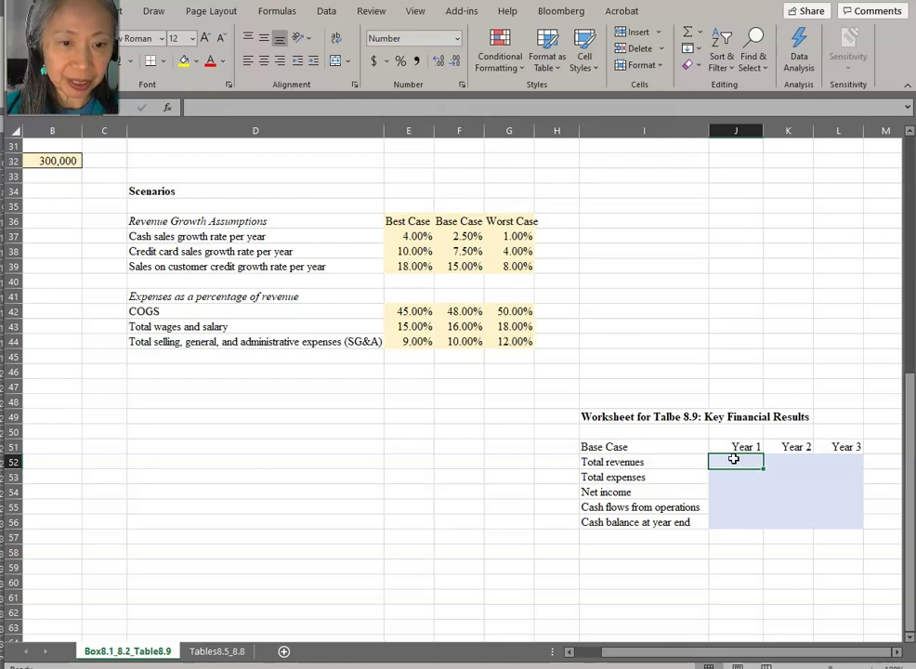
{"action": "type", "text": "="}
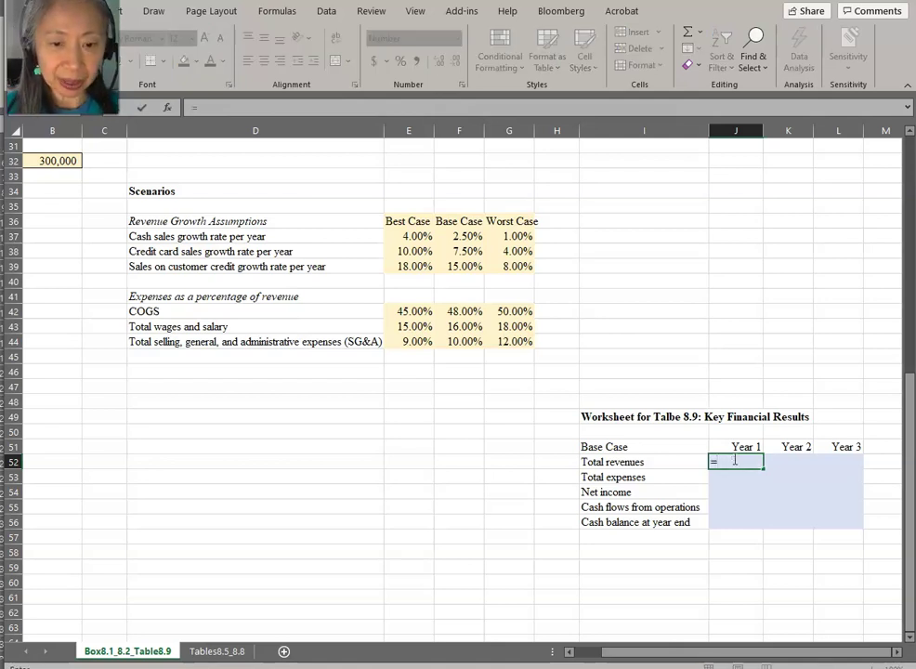
{"action": "left_click", "coordinate": [217, 651]}
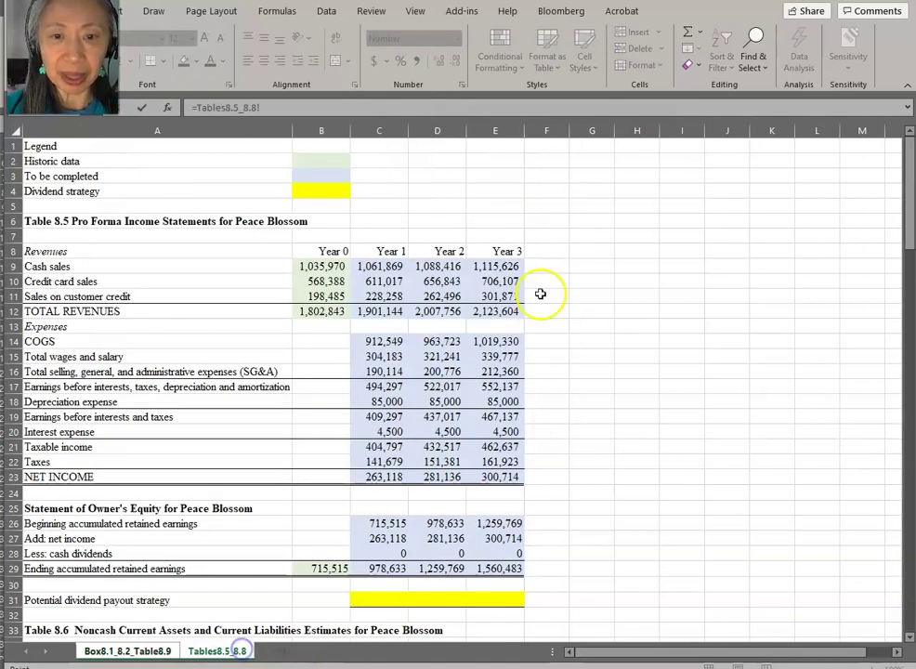
{"action": "left_click", "coordinate": [375, 316]}
{"action": "key", "text": "Return"}
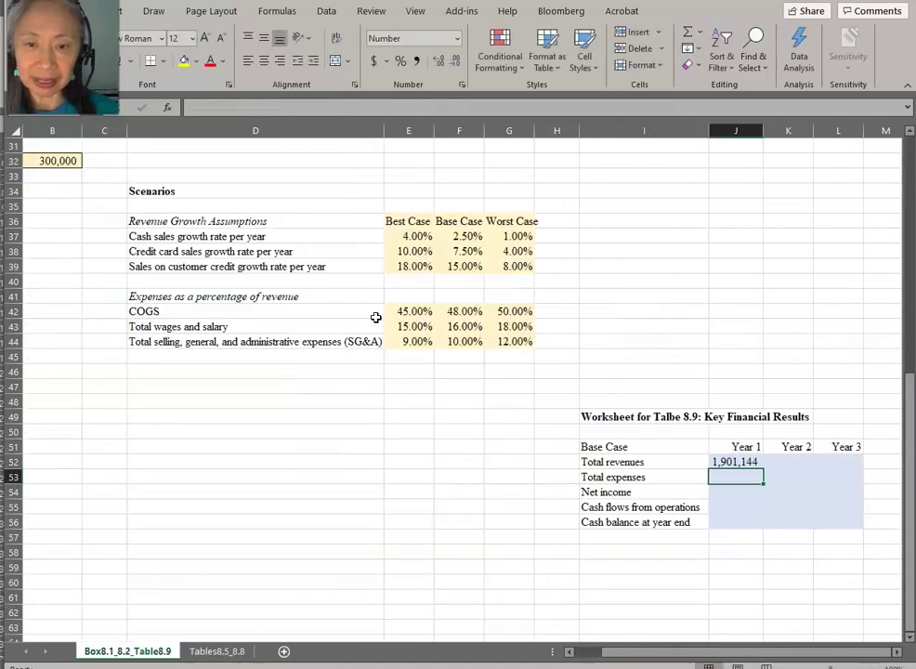
Calculate Year 1 total expenses in J53 with =SUM(Tables8.5_8.8!C14:C16)+Tables8.5_8.8!C18+Tables8.5_8.8!C20
{"action": "type", "text": "="}
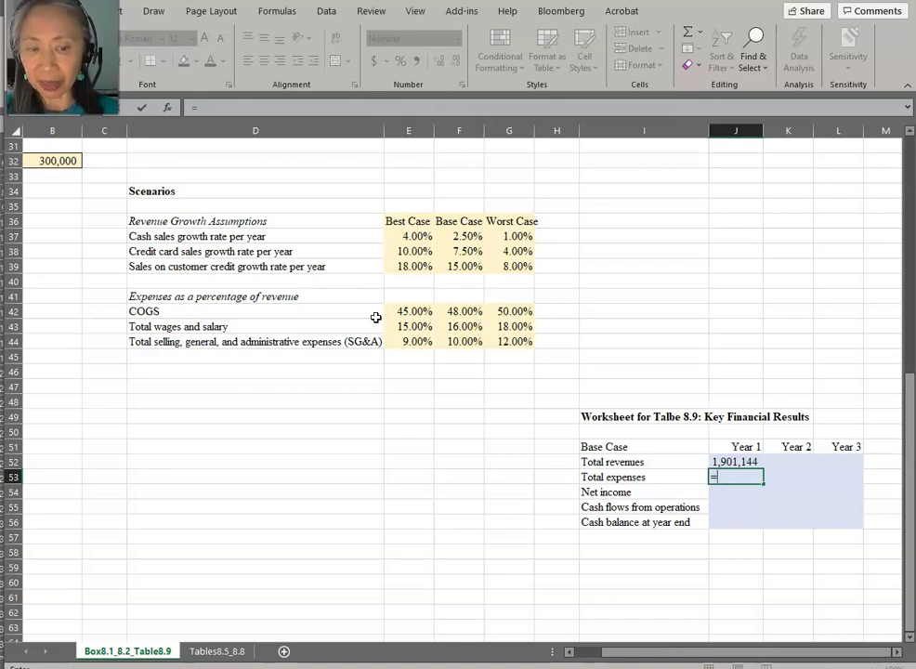
{"action": "type", "text": "sum("}
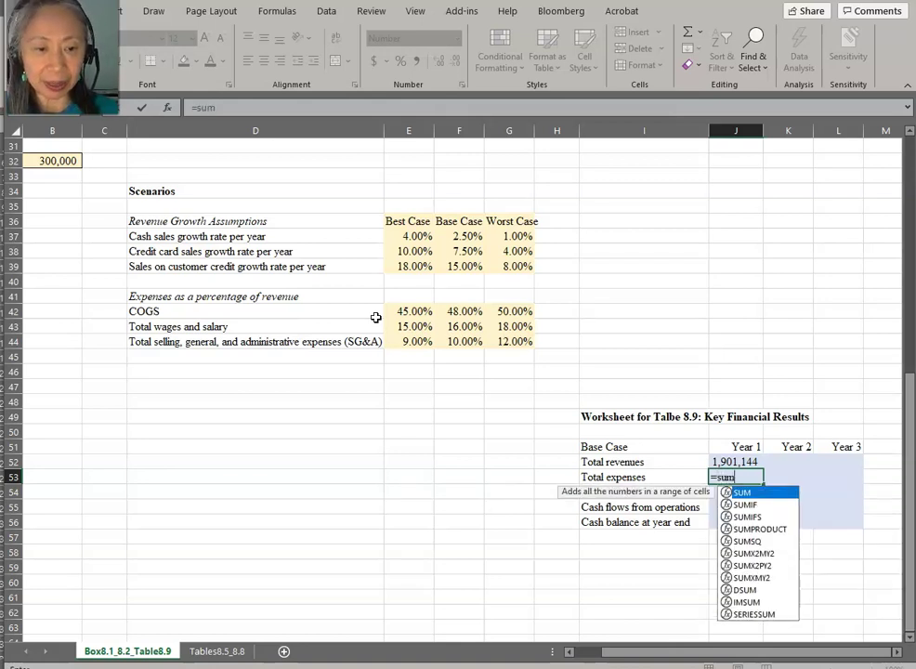
{"action": "left_click", "coordinate": [200, 652]}
{"action": "left_click_drag", "start_coordinate": [383, 342], "coordinate": [374, 369]}
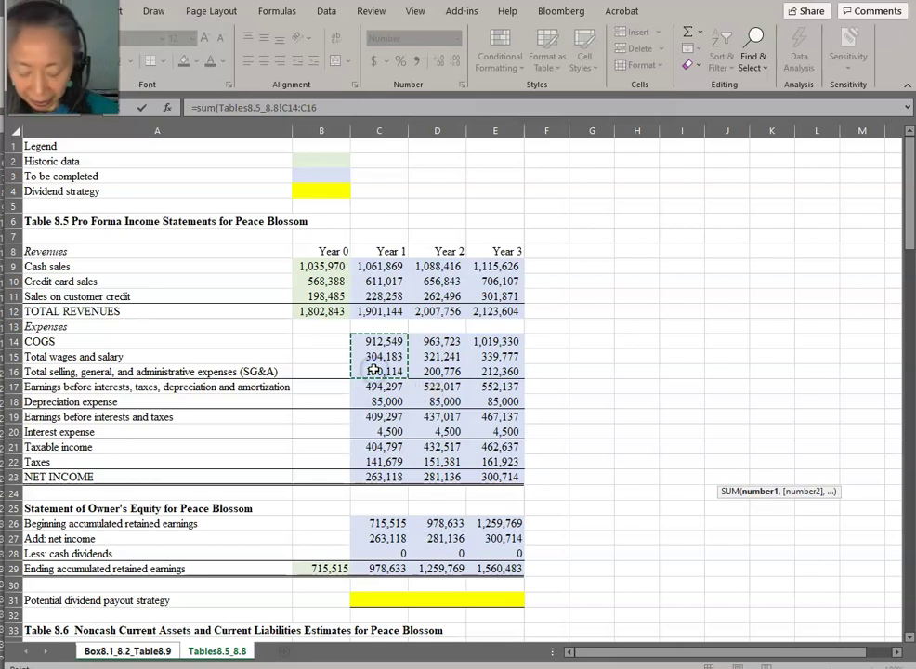
{"action": "type", "text": ")+"}
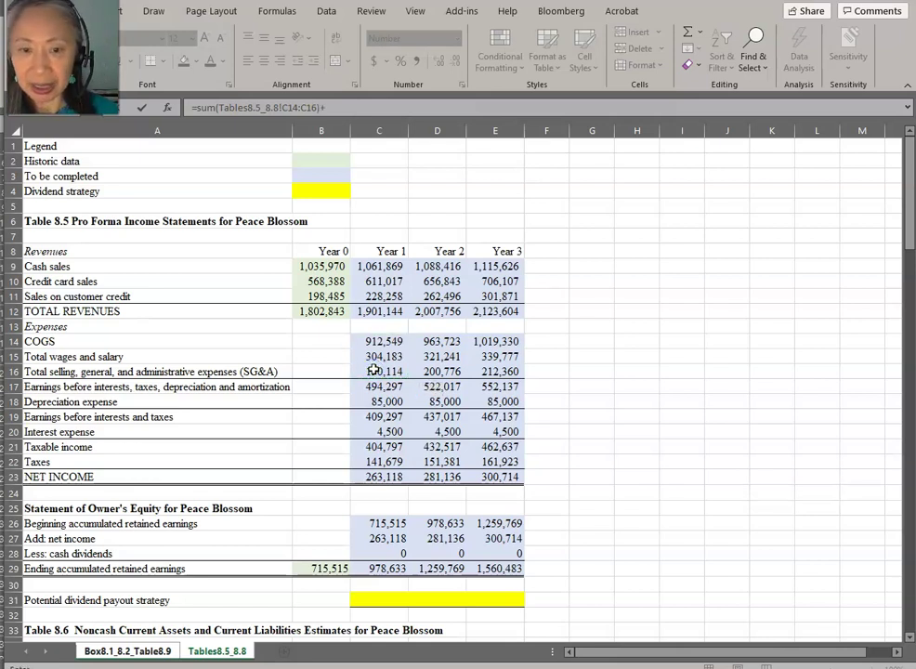
{"action": "left_click", "coordinate": [380, 407]}
{"action": "type", "text": "+"}
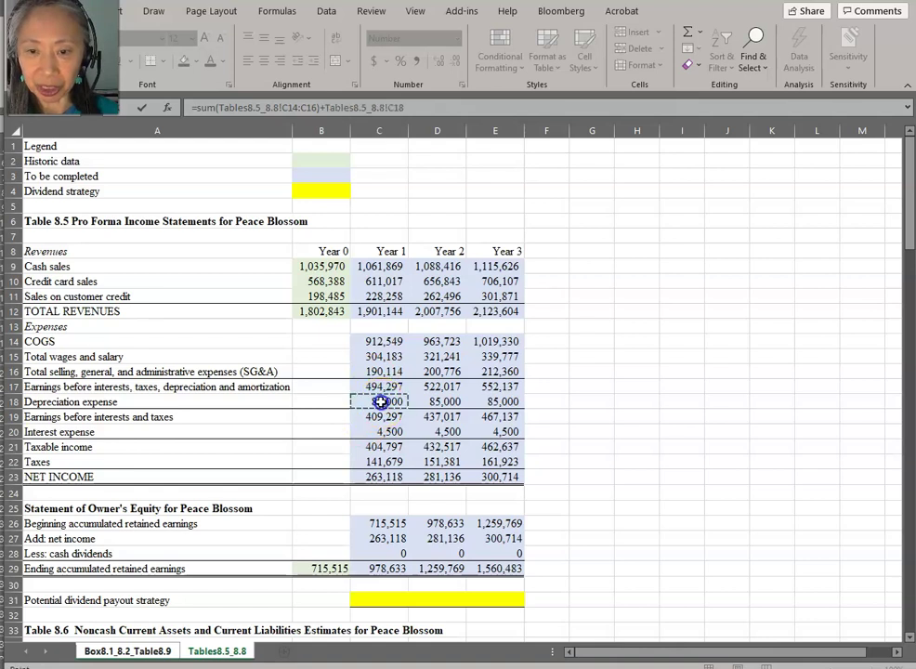
{"action": "type", "text": "+"}
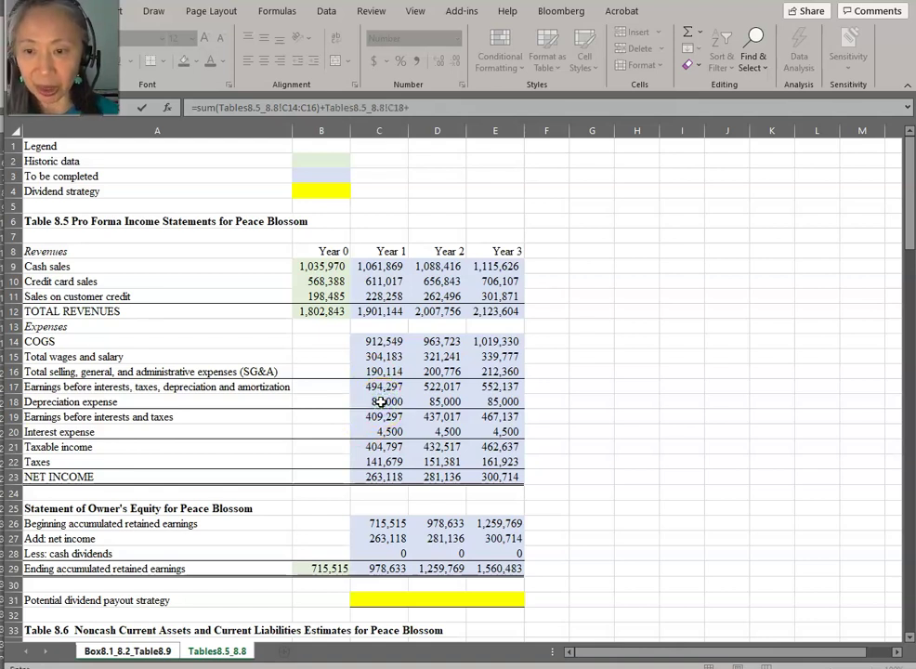
{"action": "left_click", "coordinate": [385, 431]}
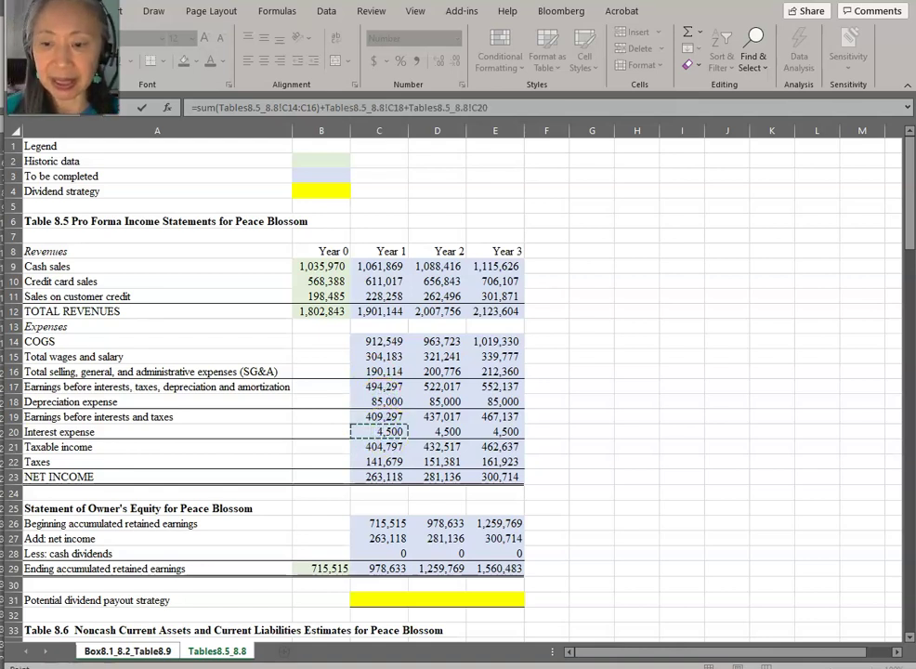
{"action": "key", "text": "Return"}
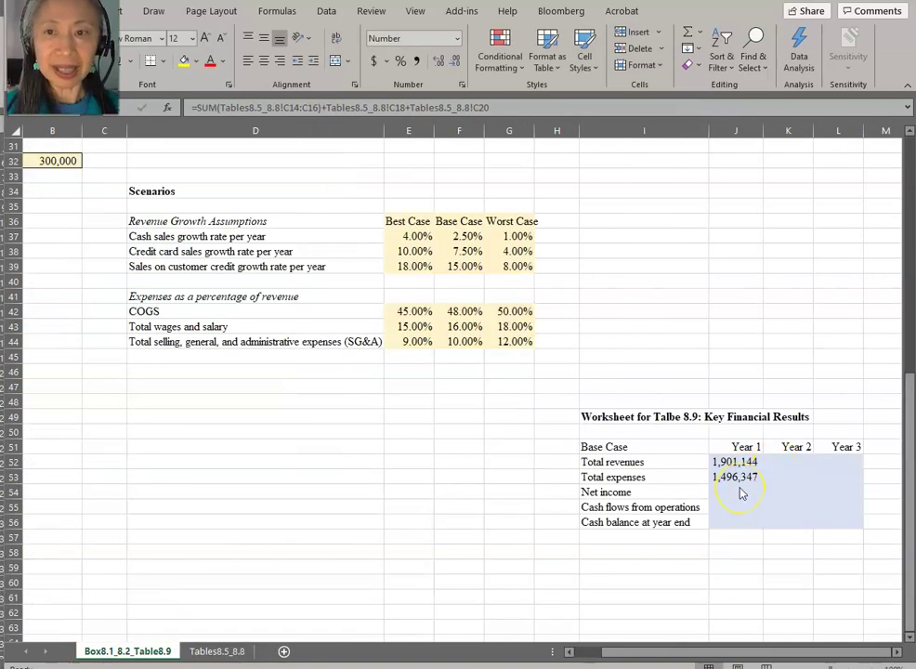
Link Year 1 net income in J54 to the income statement with =Tables8.5_8.8!C23
{"action": "left_click", "coordinate": [739, 491]}
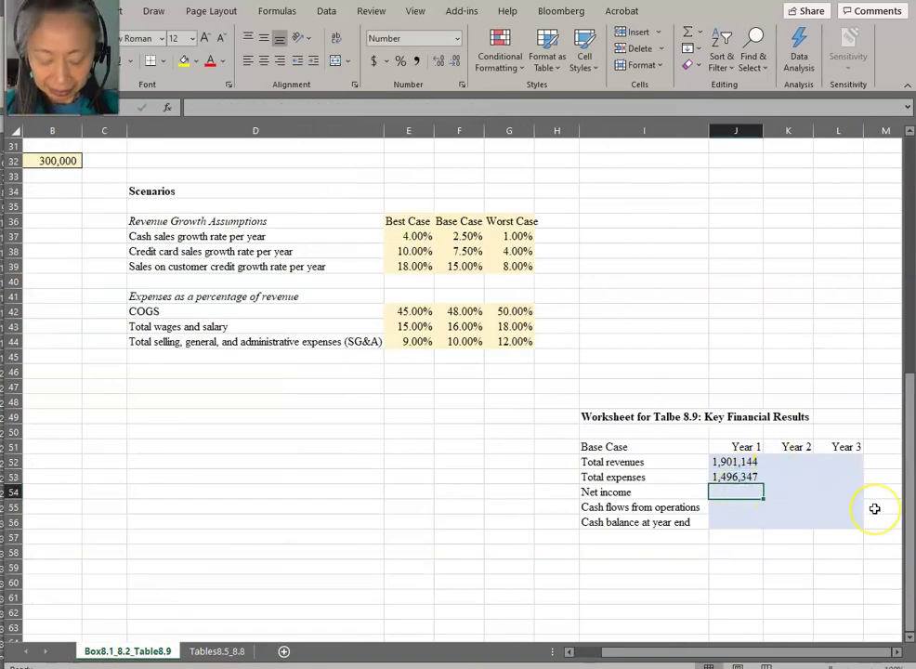
{"action": "type", "text": "="}
{"action": "left_click", "coordinate": [214, 651]}
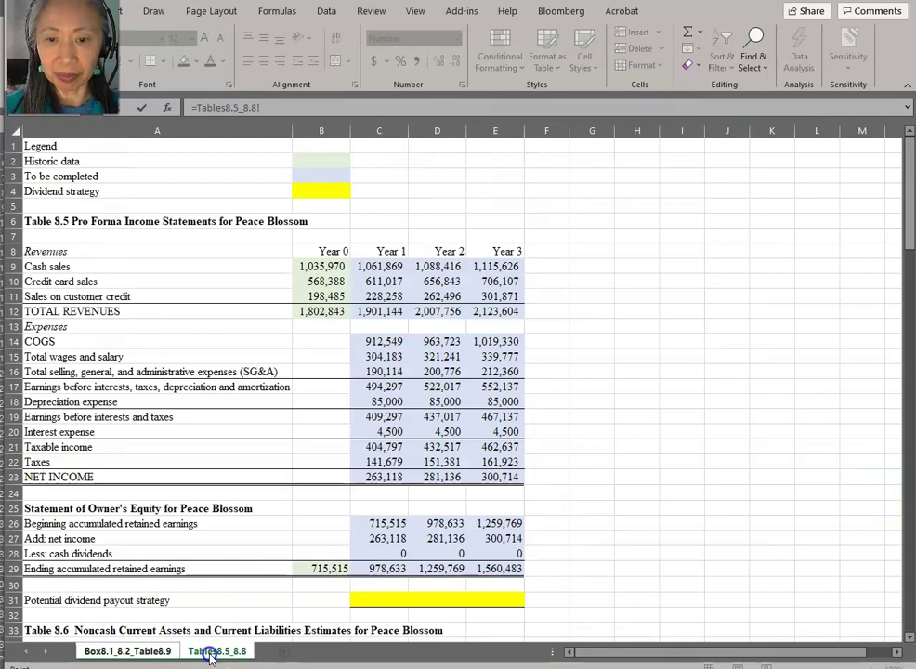
{"action": "left_click", "coordinate": [384, 476]}
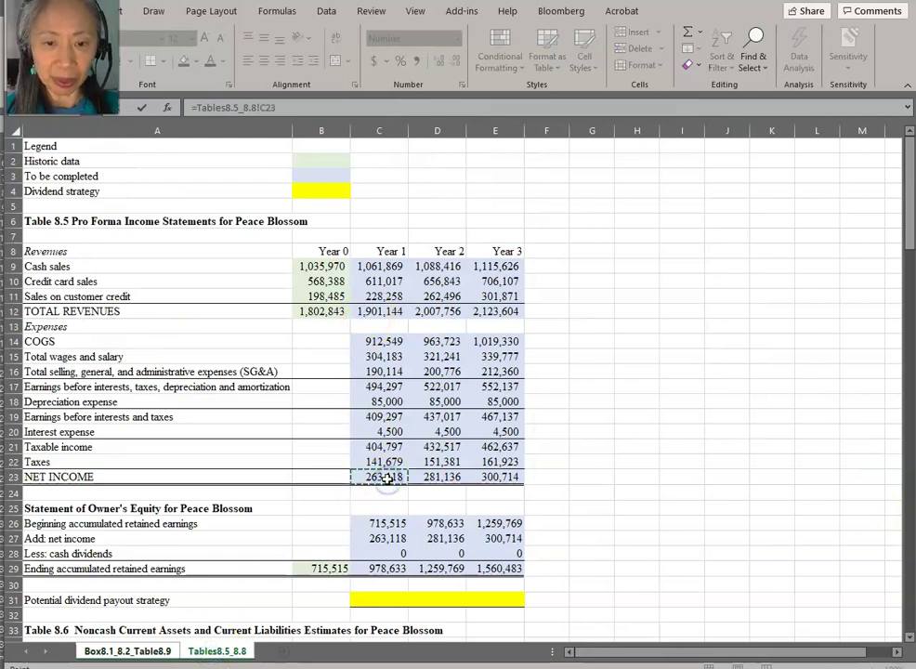
{"action": "key", "text": "Return"}
Link Year 1 cash flows from operations in J55 to the cash flow statement with =Tables8.5_8.8!C82
{"action": "type", "text": "="}
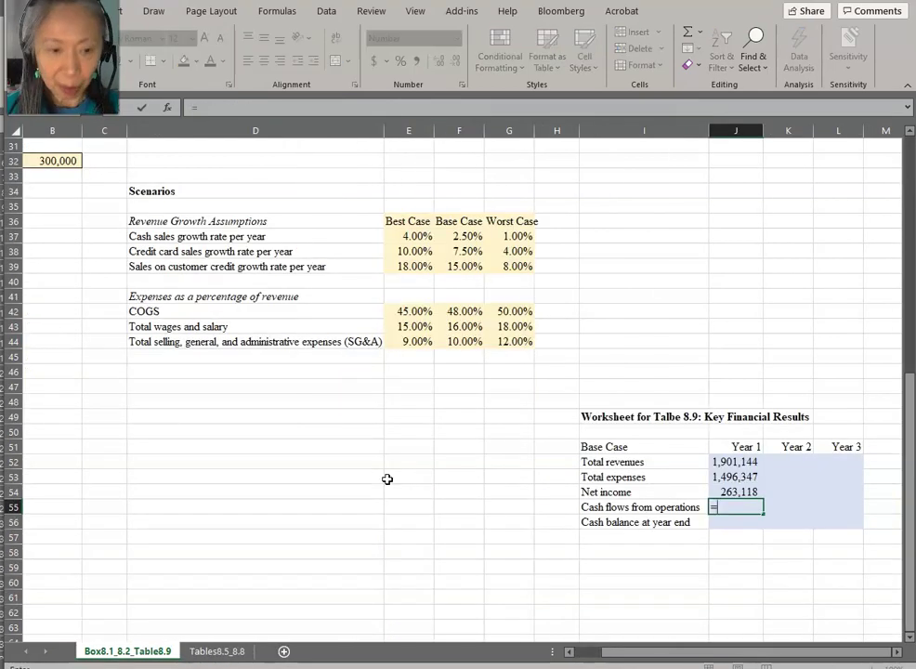
{"action": "left_click", "coordinate": [216, 651]}
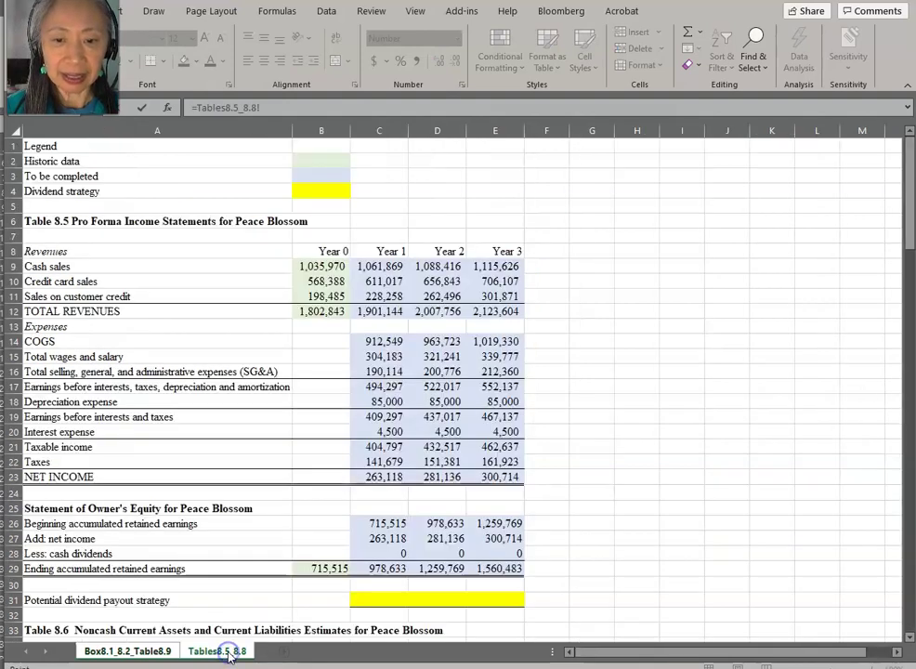
{"action": "scroll", "coordinate": [389, 525], "scroll_direction": "down", "scroll_amount": 2}
{"action": "scroll", "coordinate": [389, 524], "scroll_direction": "down", "scroll_amount": 13}
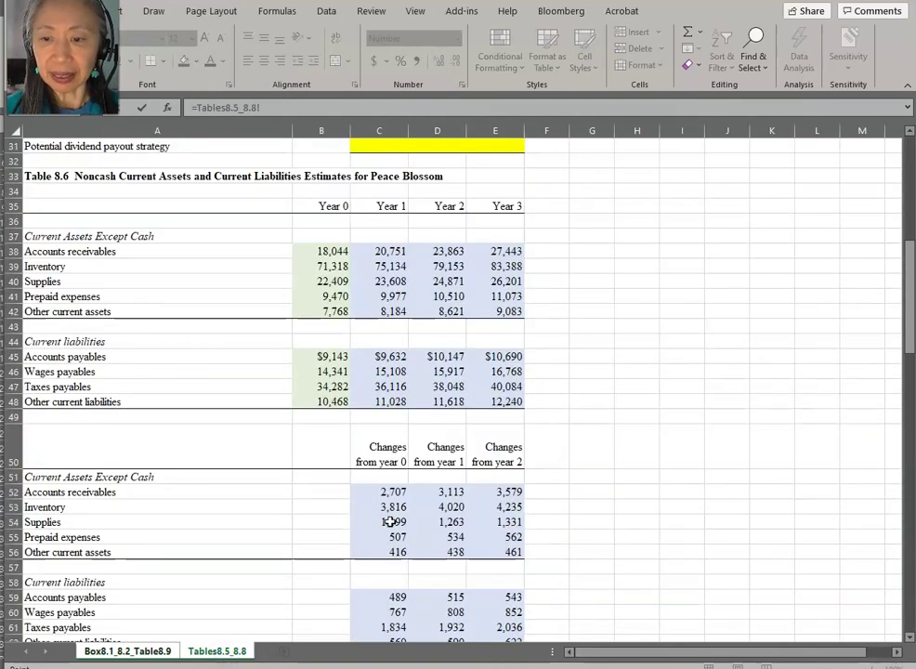
{"action": "scroll", "coordinate": [394, 499], "scroll_direction": "down", "scroll_amount": 5}
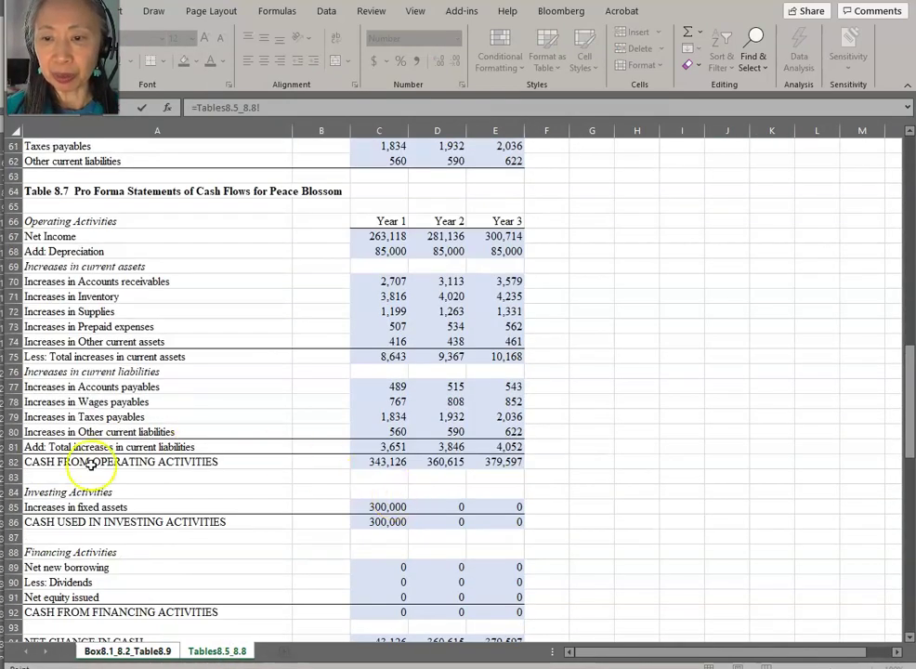
{"action": "left_click", "coordinate": [394, 461]}
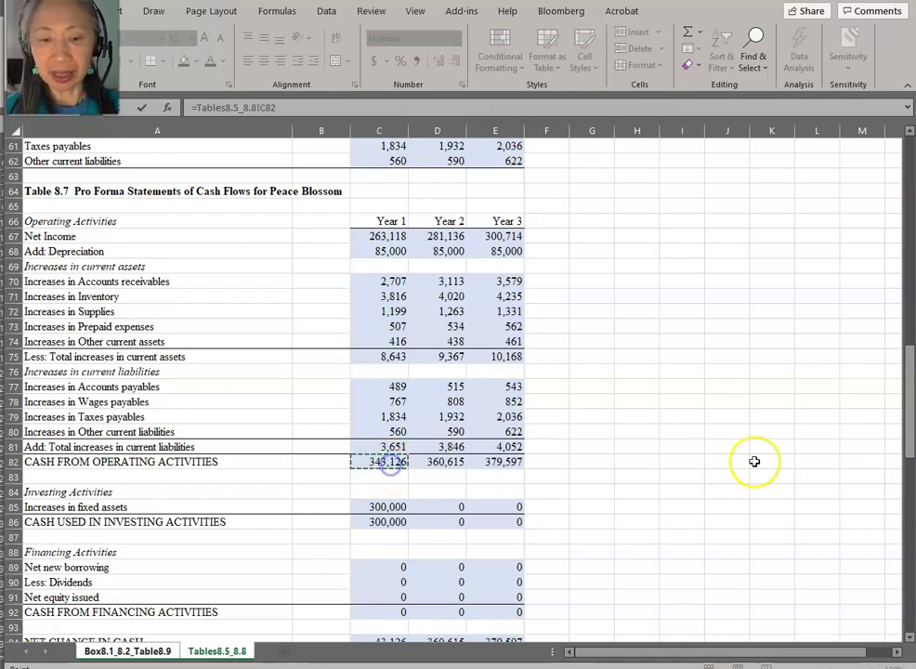
{"action": "key", "text": "Return"}
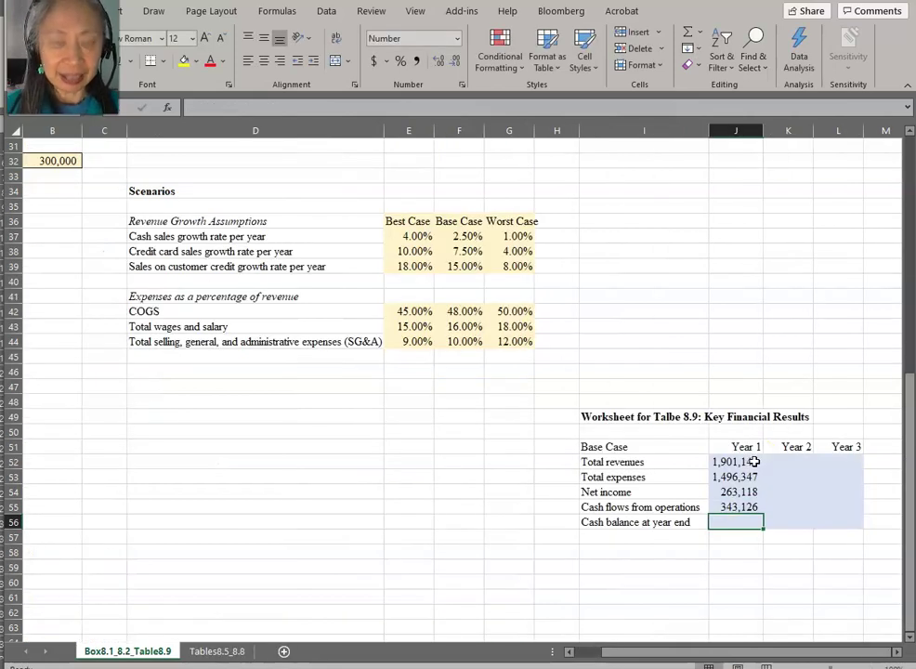
Link the Year 1 cash balance at year end in J56 to the ending short-term investments balance with =Tables8.5_8.8!C98
{"action": "type", "text": "="}
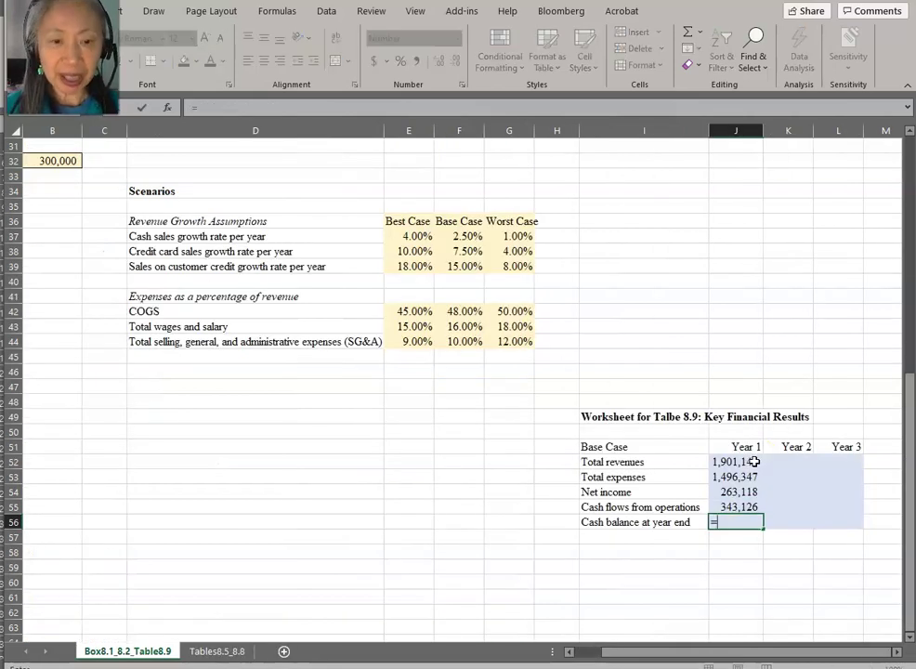
{"action": "left_click", "coordinate": [215, 652]}
{"action": "scroll", "coordinate": [387, 467], "scroll_direction": "down", "scroll_amount": 7}
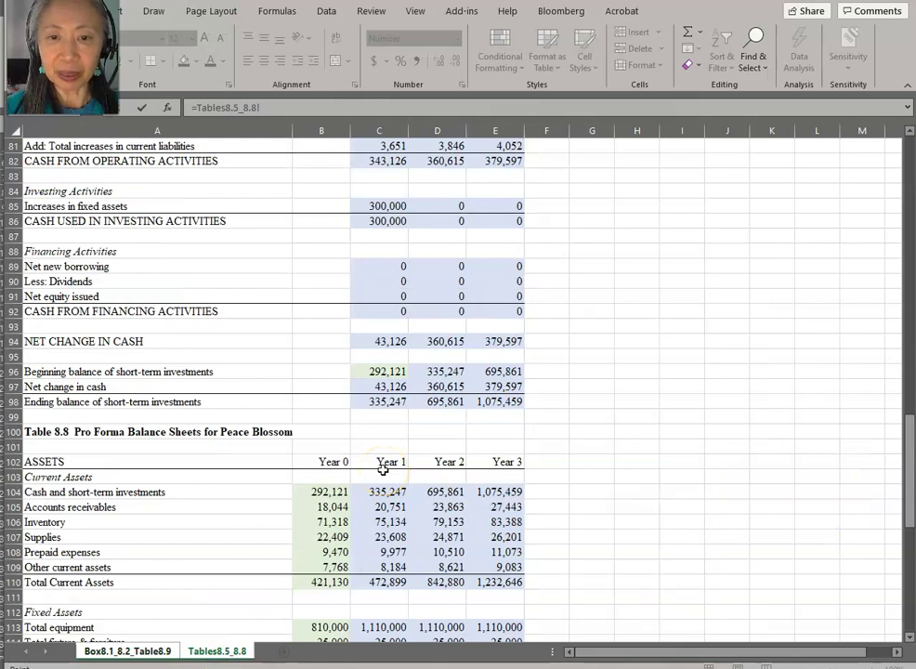
{"action": "scroll", "coordinate": [383, 469], "scroll_direction": "down", "scroll_amount": 3}
{"action": "scroll", "coordinate": [436, 464], "scroll_direction": "up", "scroll_amount": 2}
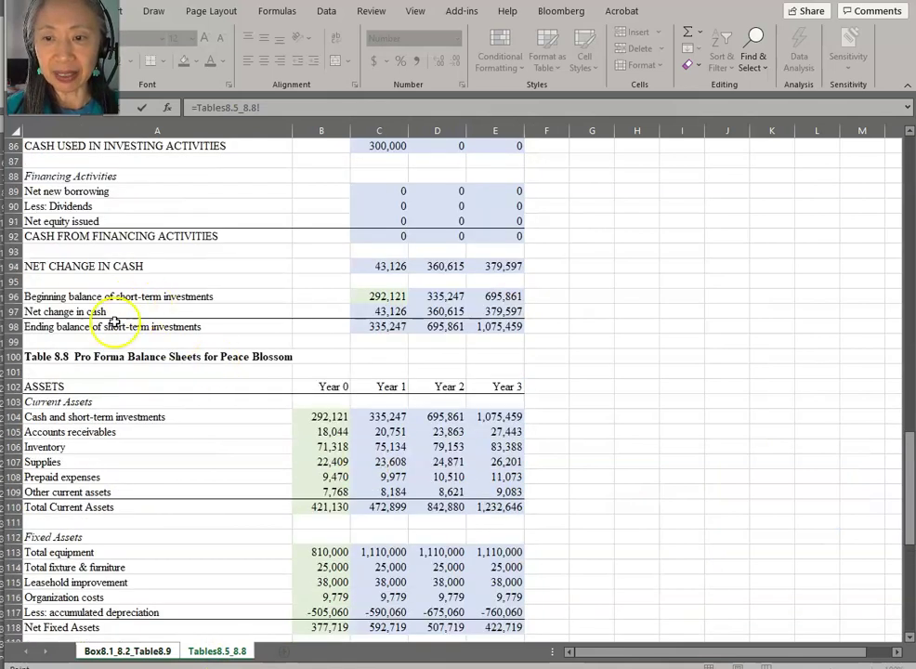
{"action": "left_click", "coordinate": [386, 326]}
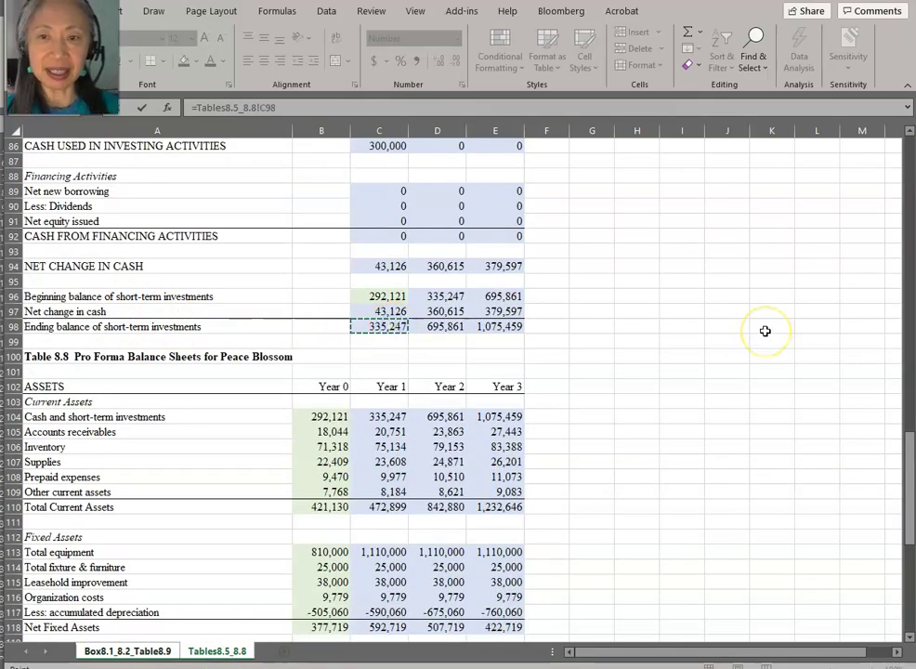
{"action": "key", "text": "Return"}
Copy the Year 1 key financial results formulas in J52:J56 across to Years 2 and 3 in K52:L56
{"action": "key", "text": "Up"}
{"action": "key", "text": "Up"}
{"action": "key", "text": "Up"}
{"action": "key", "text": "Up"}
{"action": "key", "text": "Up"}
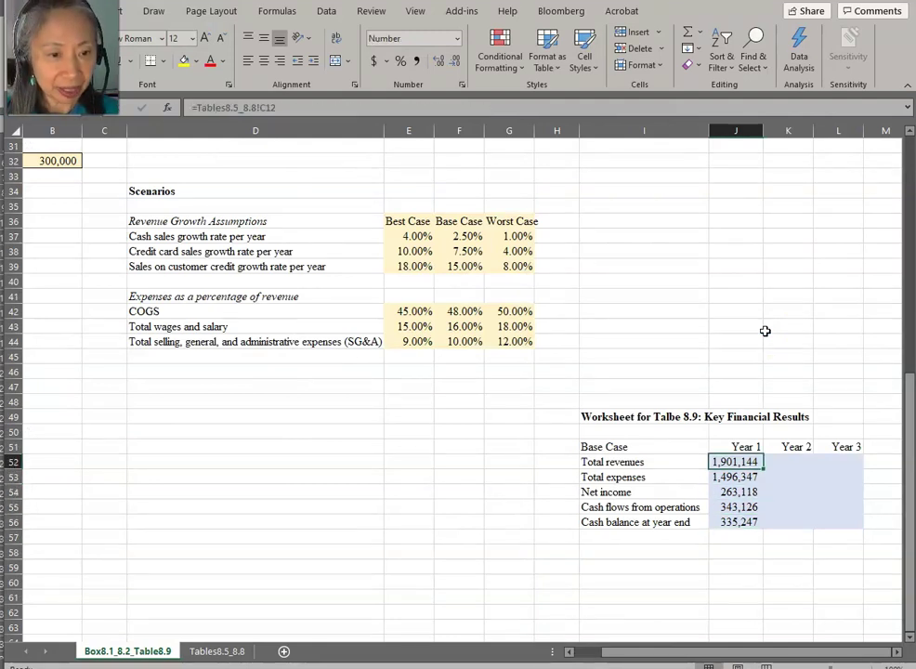
{"action": "key", "text": "ctrl+shift+Down"}
{"action": "key", "text": "shift+Right"}
{"action": "key", "text": "shift+Right"}
{"action": "key", "text": "ctrl+r"}
{"action": "left_click", "coordinate": [765, 330]}
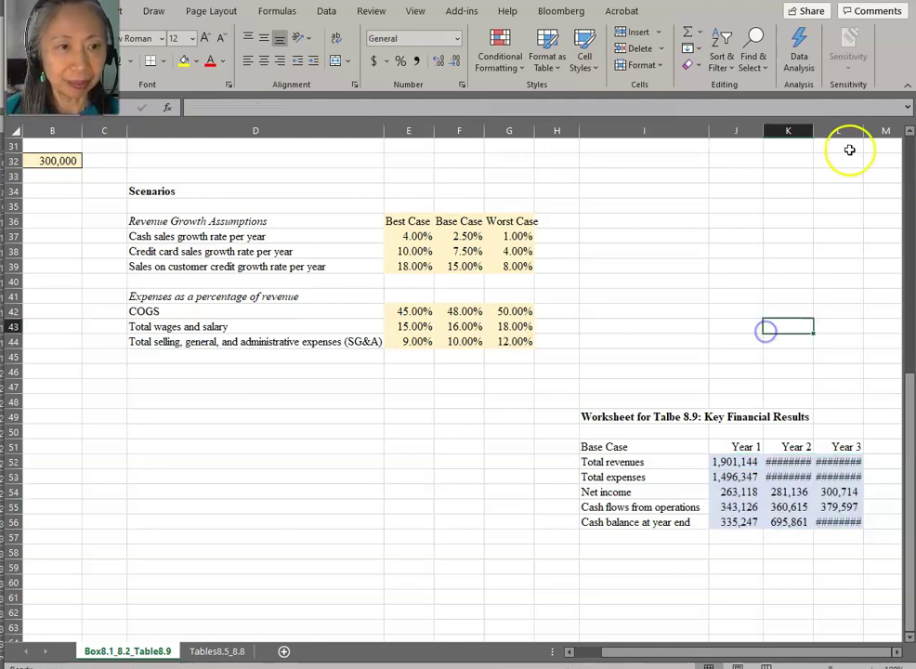
Auto-fit the widths of columns K and L to their Year 2 and Year 3 results
{"action": "double_click", "coordinate": [814, 130]}
{"action": "double_click", "coordinate": [864, 131]}
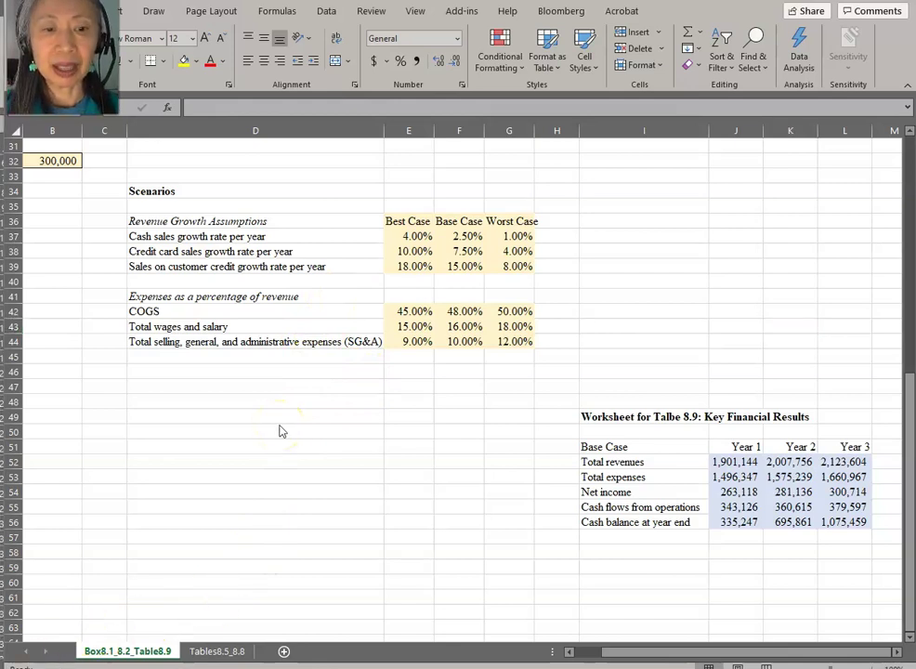
{"action": "scroll", "coordinate": [282, 430], "scroll_direction": "up", "scroll_amount": 2}
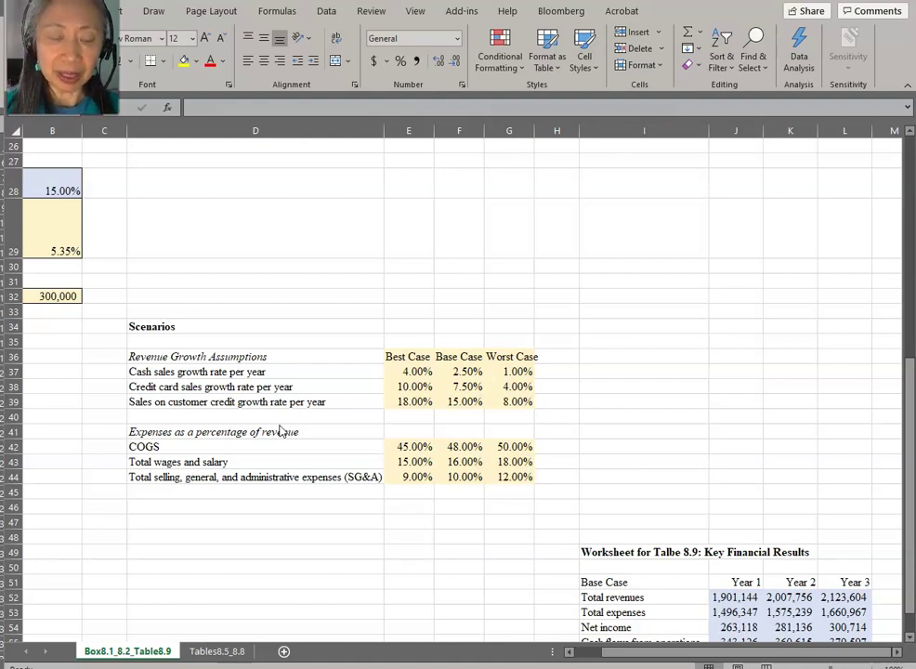
{"action": "scroll", "coordinate": [282, 430], "scroll_direction": "down", "scroll_amount": 2}
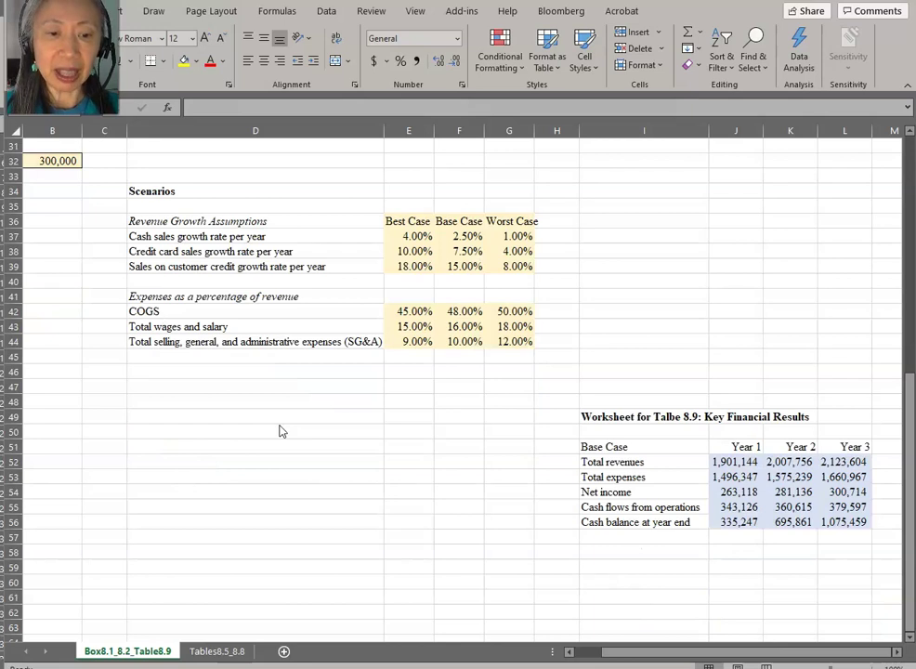
Examine the case label in I51 and its source in B8, along with the scenario and Box 8.1 assumptions
{"action": "left_click", "coordinate": [646, 446]}
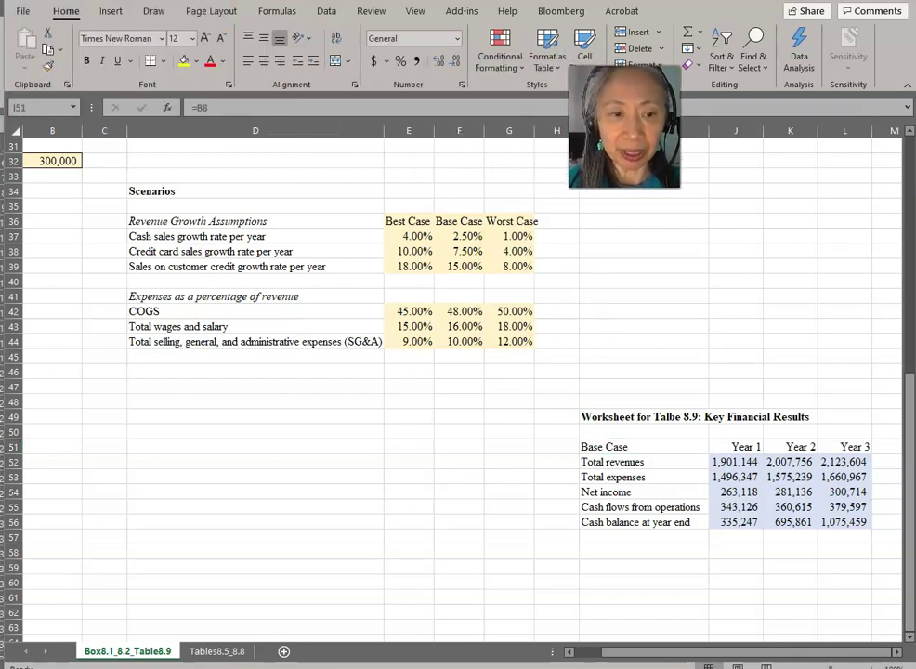
{"action": "left_click", "coordinate": [638, 446]}
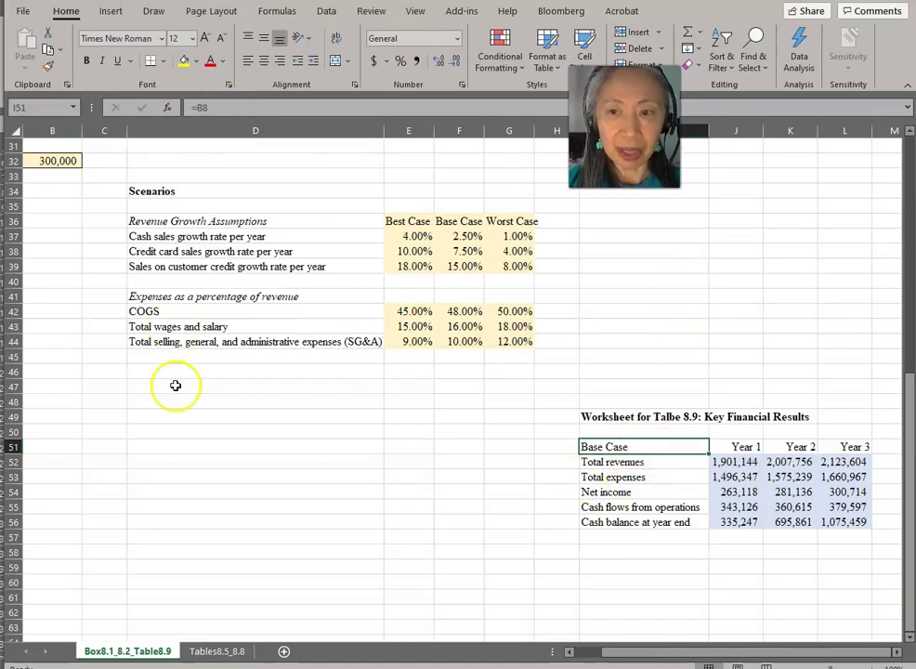
{"action": "scroll", "coordinate": [176, 384], "scroll_direction": "up", "scroll_amount": 10}
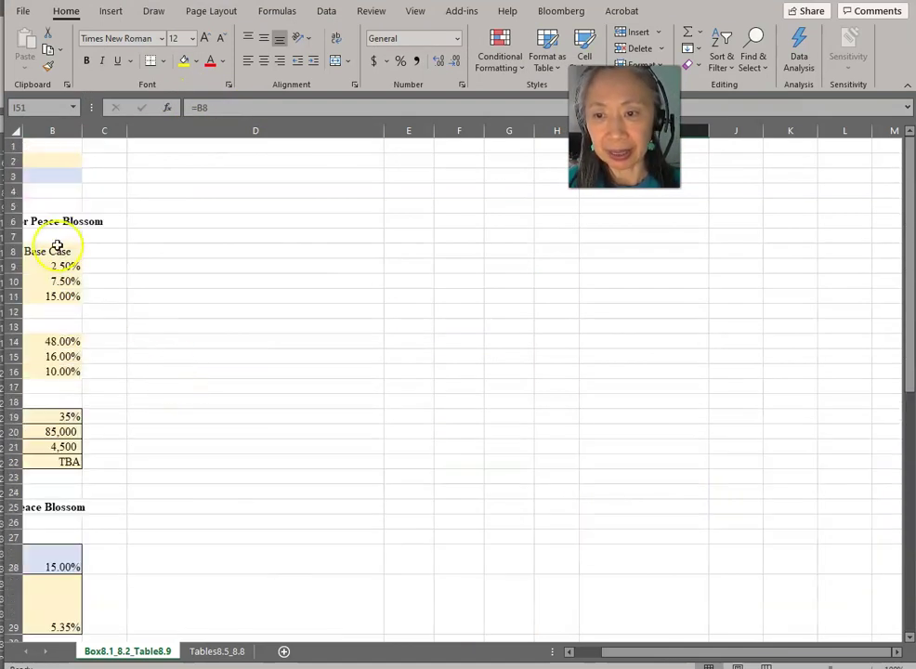
{"action": "scroll", "coordinate": [426, 279], "scroll_direction": "down", "scroll_amount": 10}
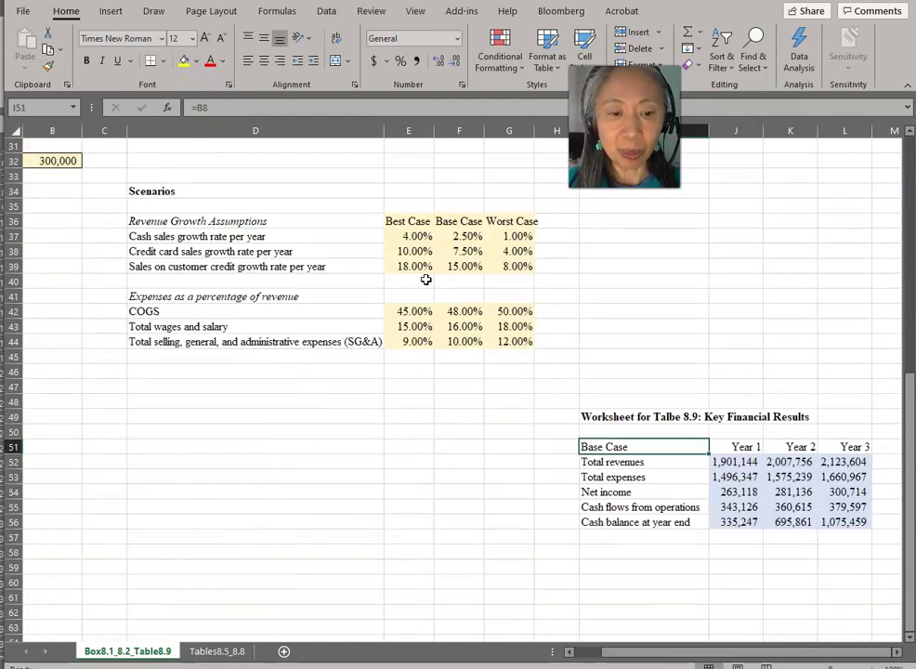
{"action": "scroll", "coordinate": [425, 278], "scroll_direction": "up", "scroll_amount": 7}
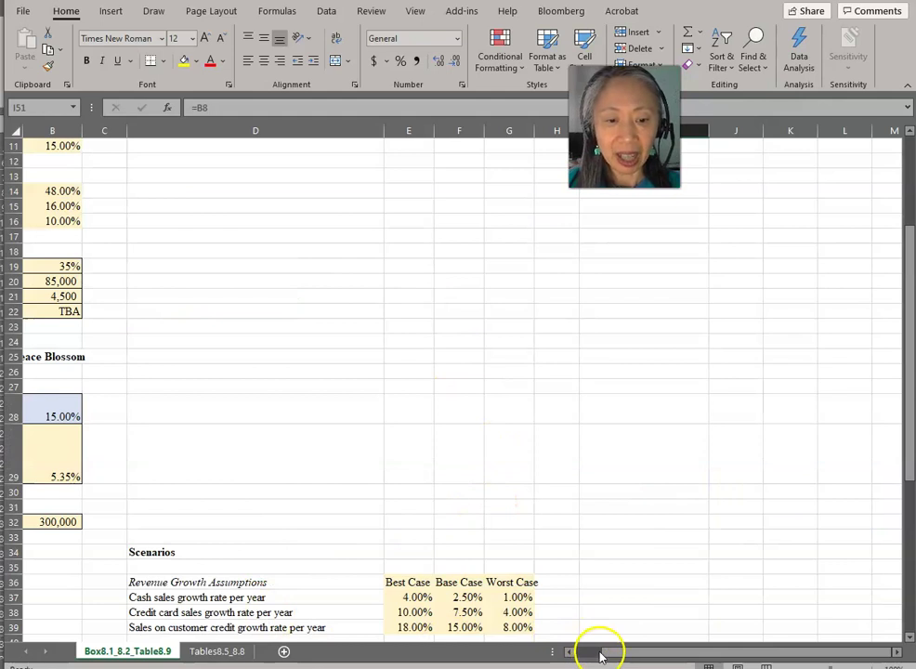
{"action": "left_click_drag", "start_coordinate": [610, 650], "coordinate": [591, 657]}
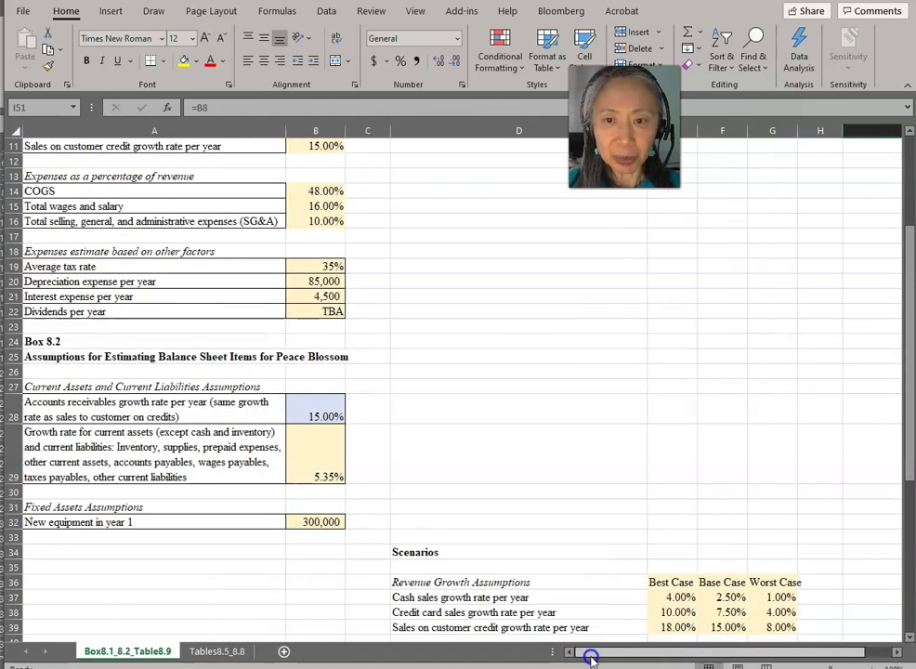
{"action": "scroll", "coordinate": [385, 491], "scroll_direction": "up", "scroll_amount": 3}
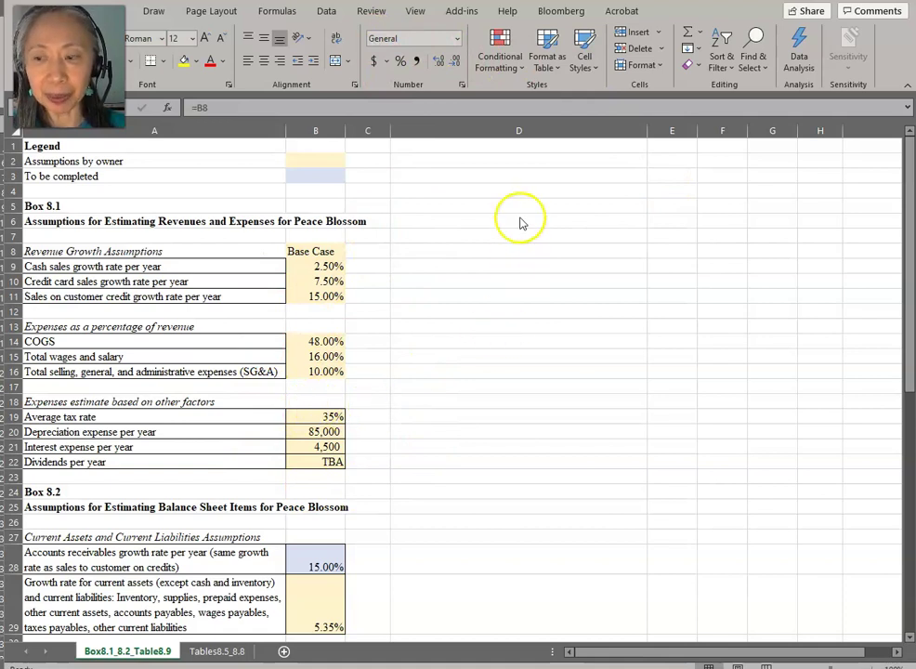
Begin a new what-if scenario in the Scenario Manager and name it Base_Case
{"action": "left_click", "coordinate": [329, 12]}
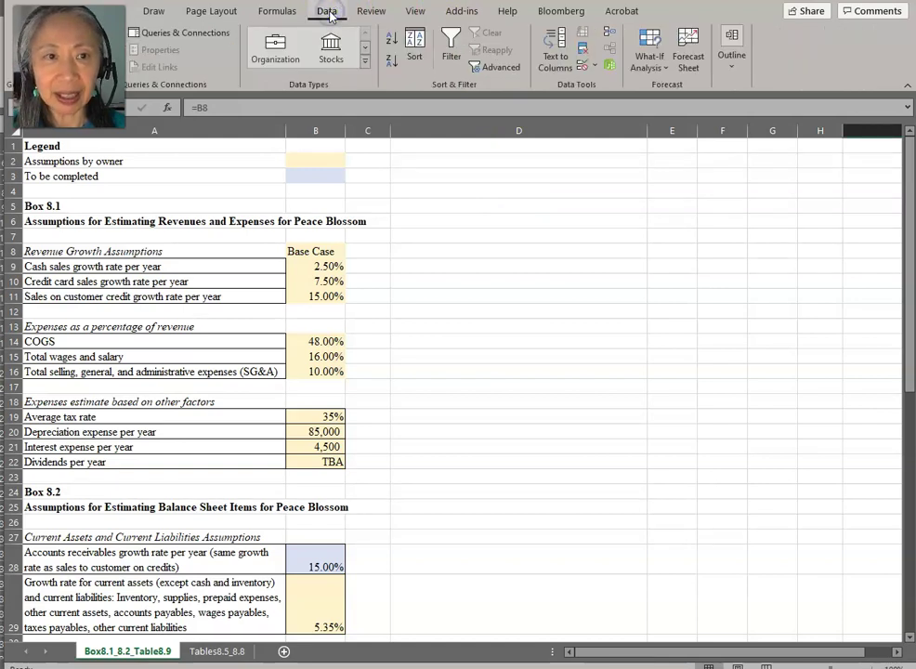
{"action": "left_click", "coordinate": [654, 59]}
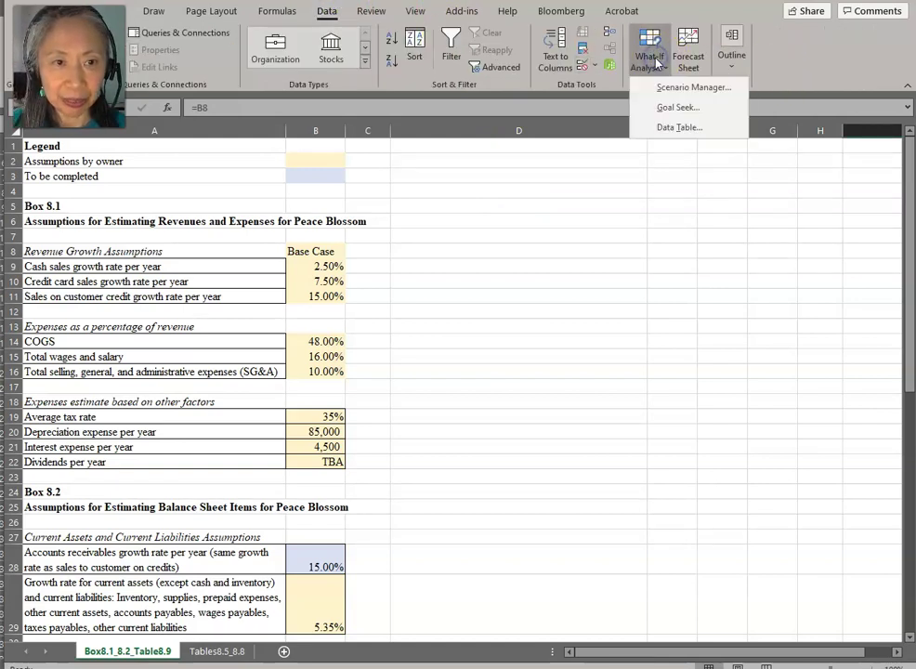
{"action": "left_click", "coordinate": [671, 90]}
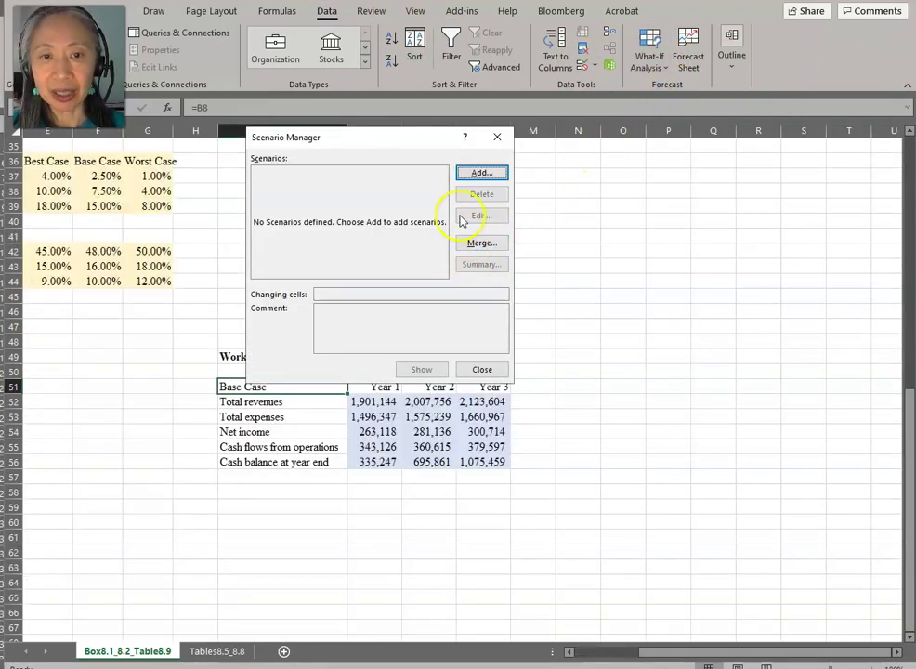
{"action": "left_click", "coordinate": [479, 179]}
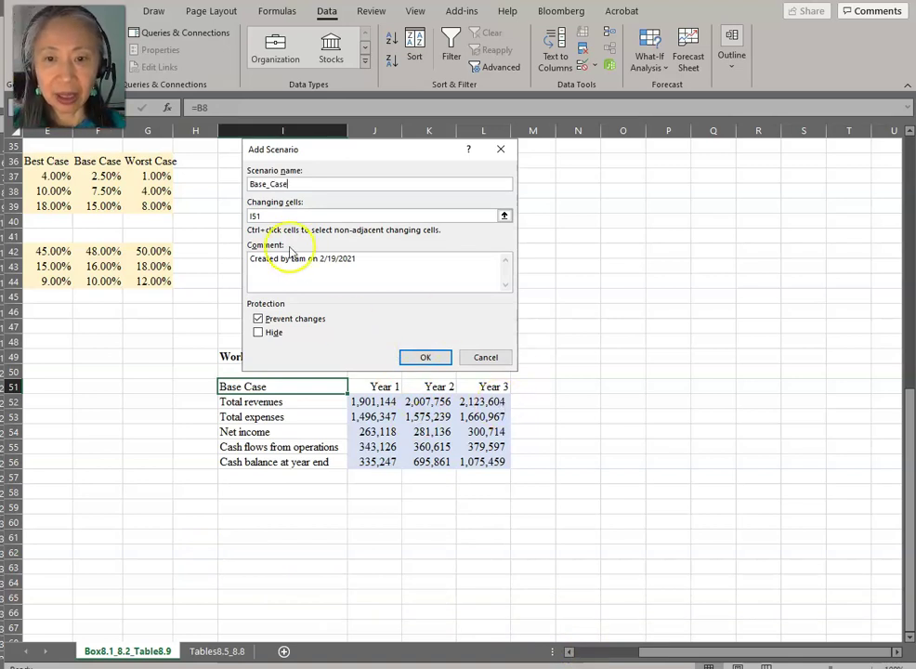
Set the Base_Case scenario's changing cells to $B$8:$B$11,$B$14:$B$16 and continue to its values
{"action": "left_click", "coordinate": [303, 214]}
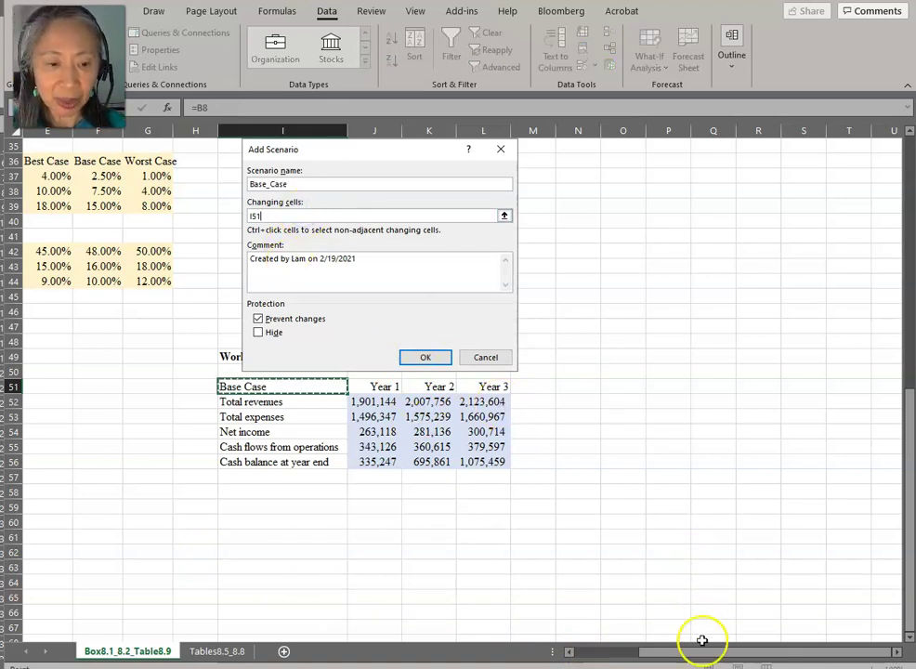
{"action": "left_click_drag", "start_coordinate": [678, 655], "coordinate": [605, 651]}
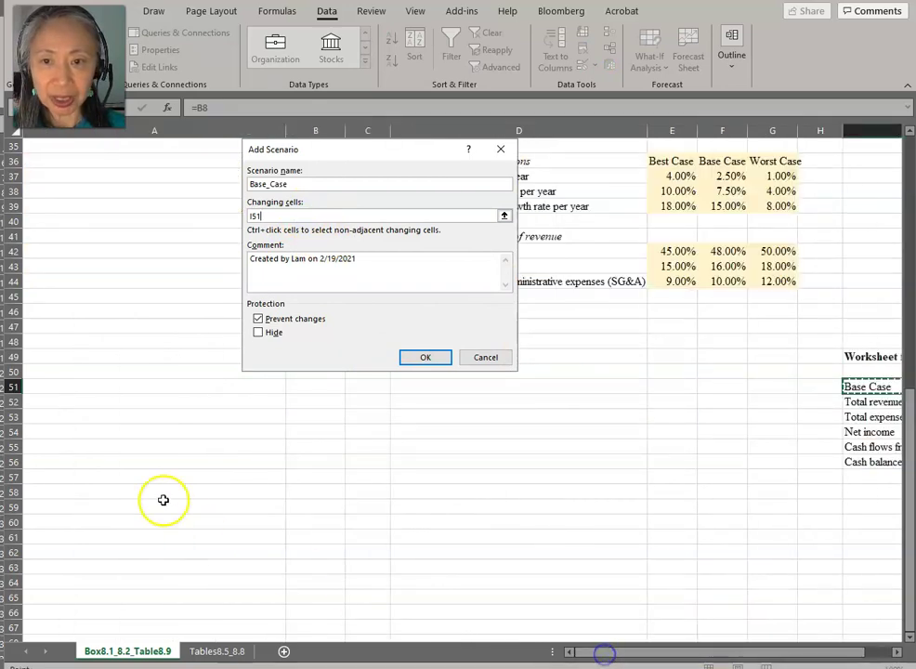
{"action": "scroll", "coordinate": [143, 481], "scroll_direction": "up", "scroll_amount": 10}
{"action": "scroll", "coordinate": [141, 478], "scroll_direction": "up", "scroll_amount": 2}
{"action": "left_click_drag", "start_coordinate": [348, 145], "coordinate": [620, 177]}
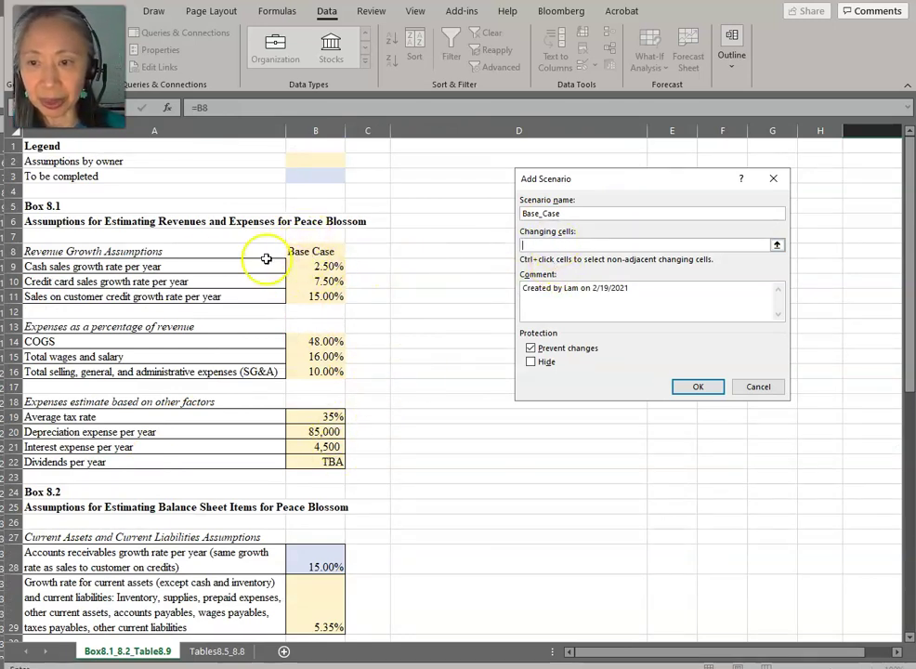
{"action": "left_click_drag", "start_coordinate": [310, 252], "coordinate": [313, 297]}
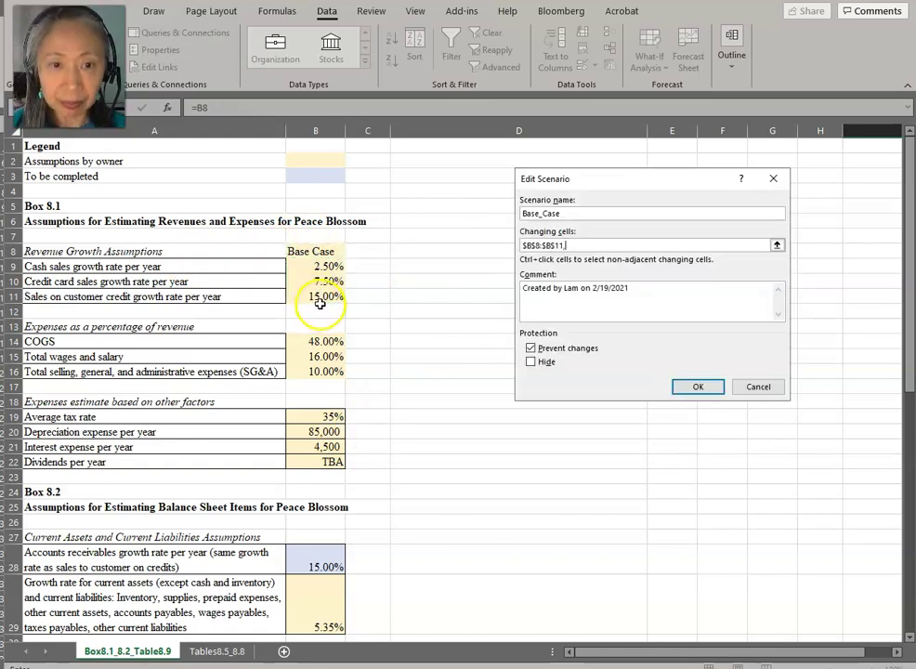
{"action": "type", "text": ","}
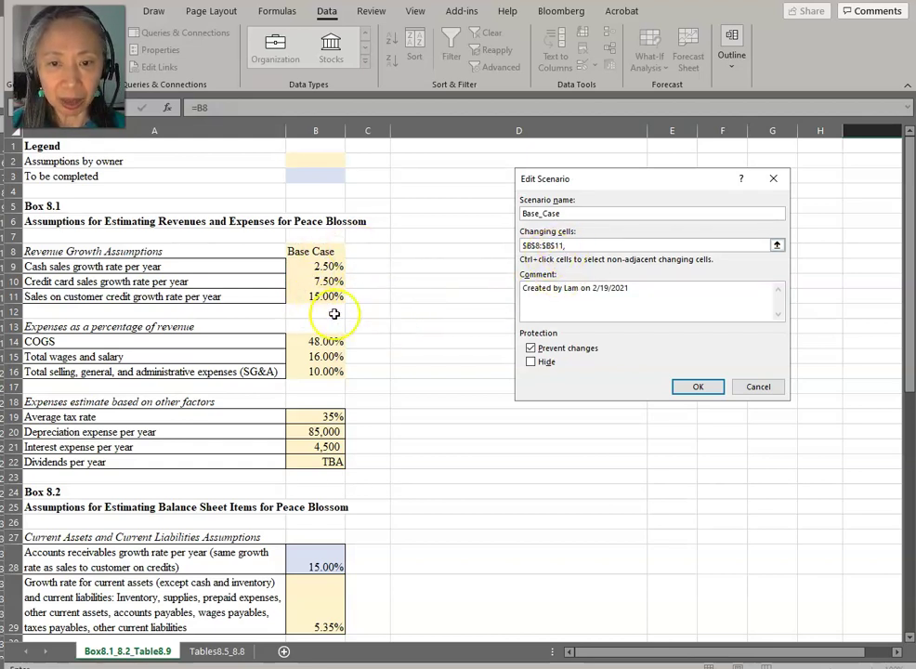
{"action": "key", "text": "BackSpace"}
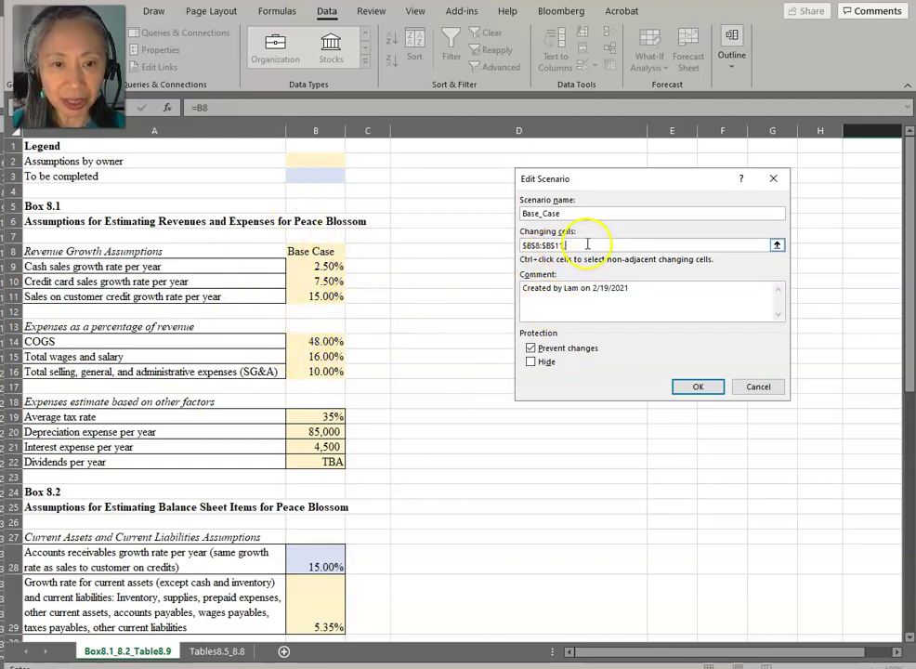
{"action": "left_click_drag", "start_coordinate": [319, 341], "coordinate": [315, 372]}
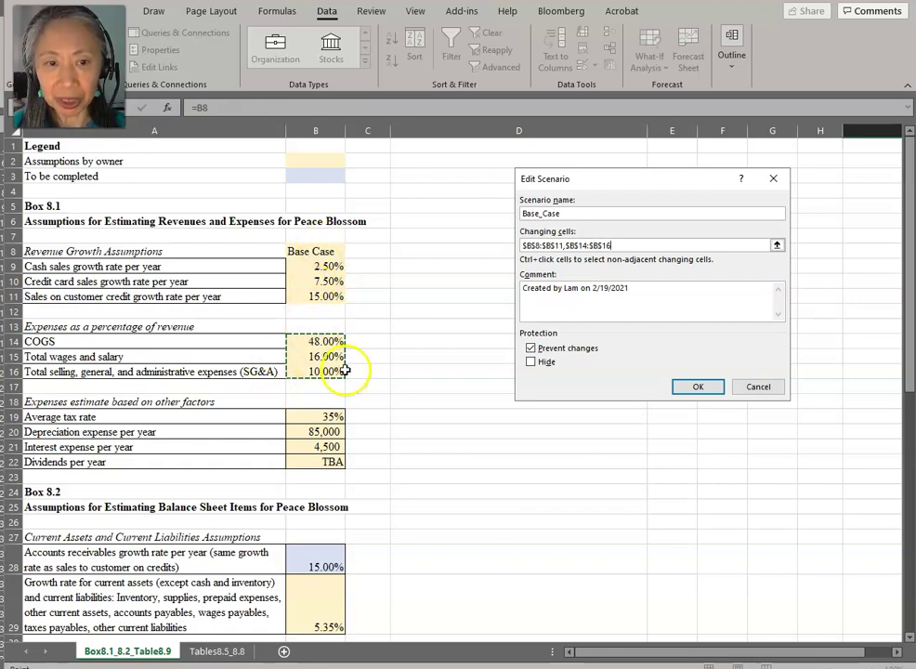
{"action": "left_click", "coordinate": [697, 389]}
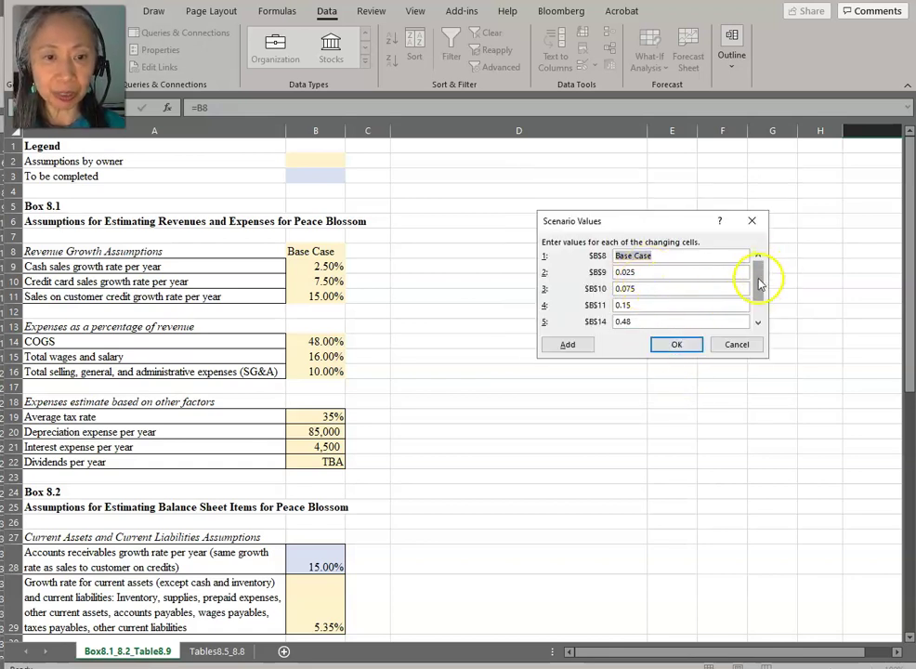
Review the Base_Case scenario values, accept them, and close the Scenario Manager
{"action": "left_click", "coordinate": [765, 319]}
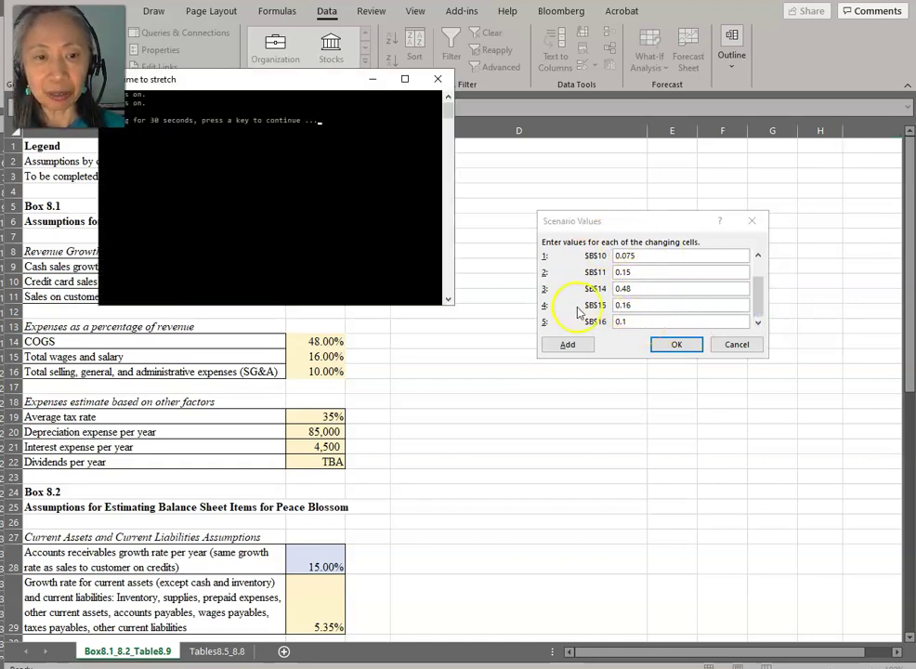
{"action": "key", "text": "Return"}
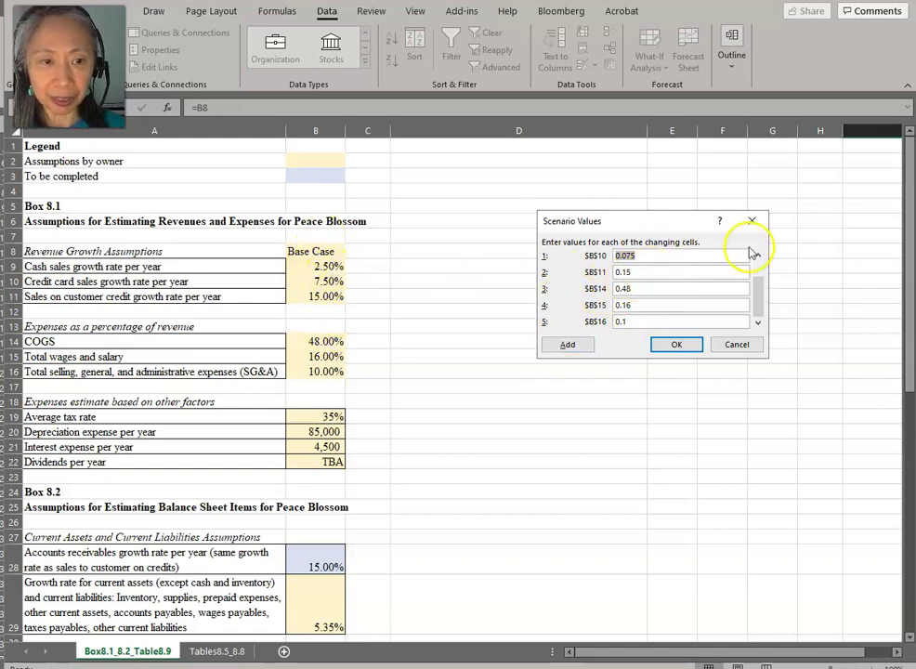
{"action": "left_click_drag", "start_coordinate": [759, 265], "coordinate": [758, 259]}
{"action": "left_click", "coordinate": [676, 345]}
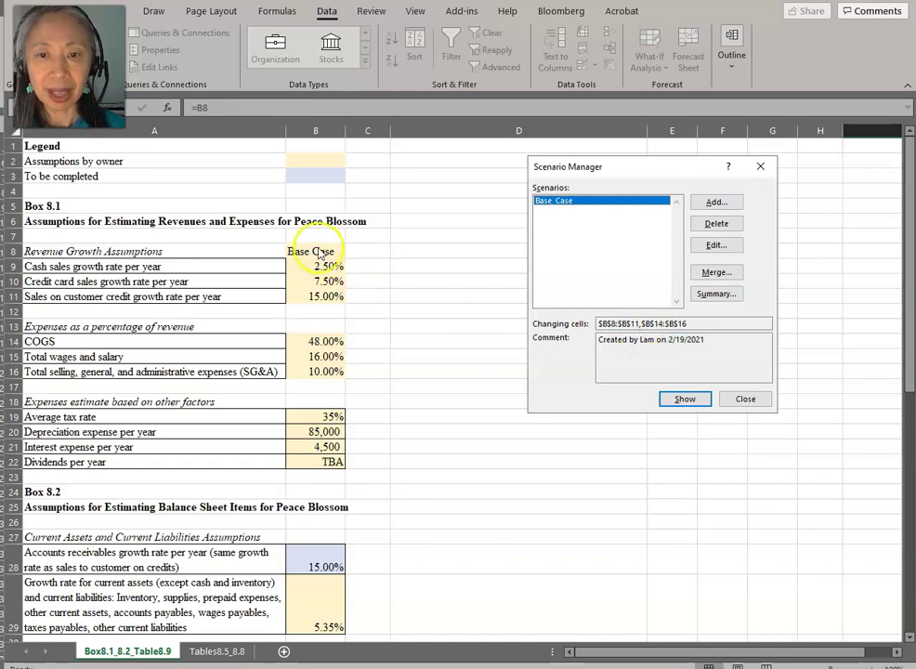
{"action": "left_click", "coordinate": [749, 400]}
Copy the Worst Case assumptions in G36:G44 into the Box 8.1 assumptions at B8:B16
{"action": "scroll", "coordinate": [581, 370], "scroll_direction": "down", "scroll_amount": 3}
{"action": "scroll", "coordinate": [580, 370], "scroll_direction": "up", "scroll_amount": 3}
{"action": "scroll", "coordinate": [581, 371], "scroll_direction": "down", "scroll_amount": 3}
{"action": "scroll", "coordinate": [581, 370], "scroll_direction": "down", "scroll_amount": 3}
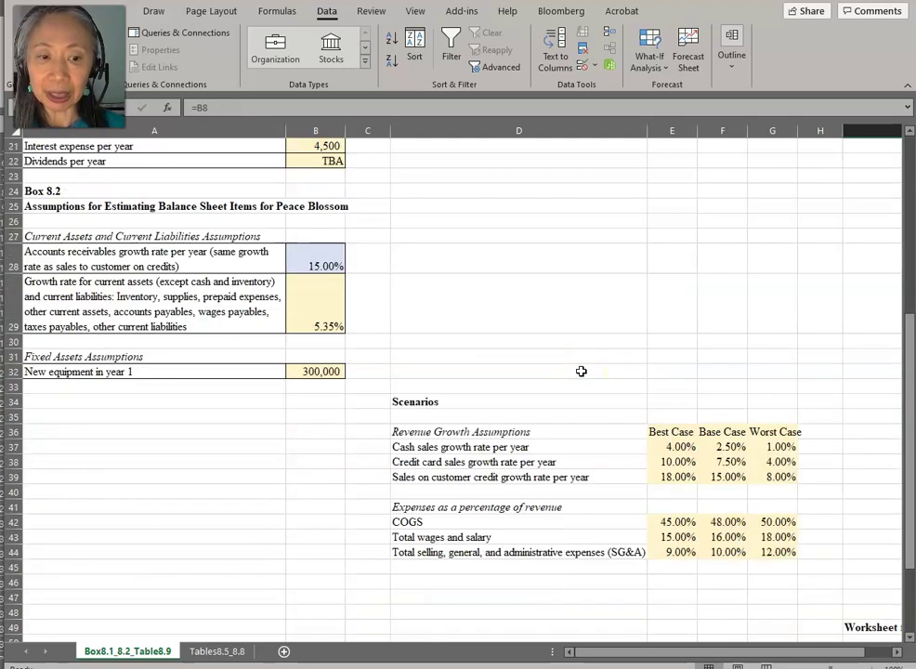
{"action": "left_click_drag", "start_coordinate": [783, 432], "coordinate": [783, 548]}
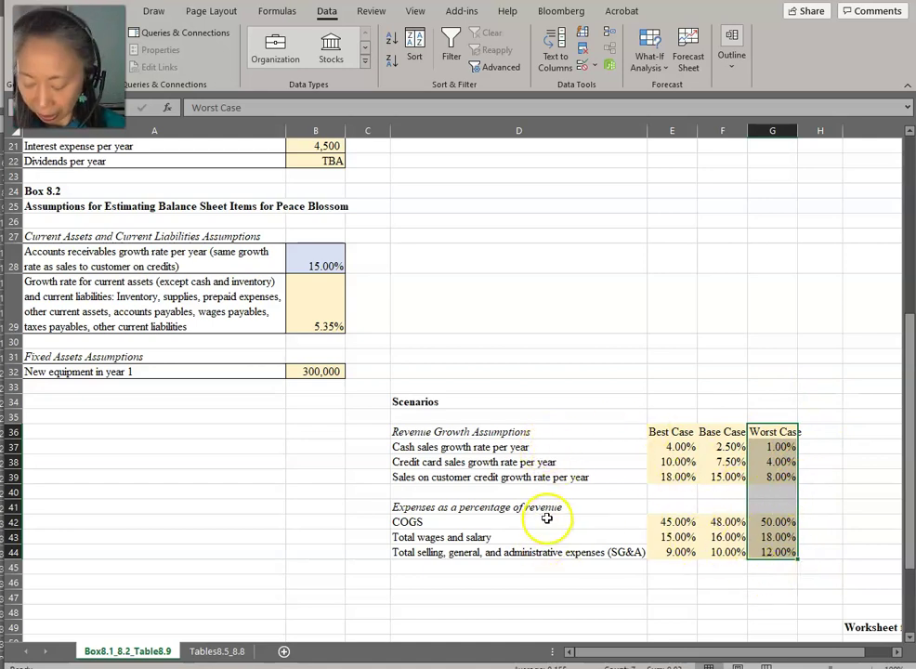
{"action": "scroll", "coordinate": [546, 511], "scroll_direction": "up", "scroll_amount": 7}
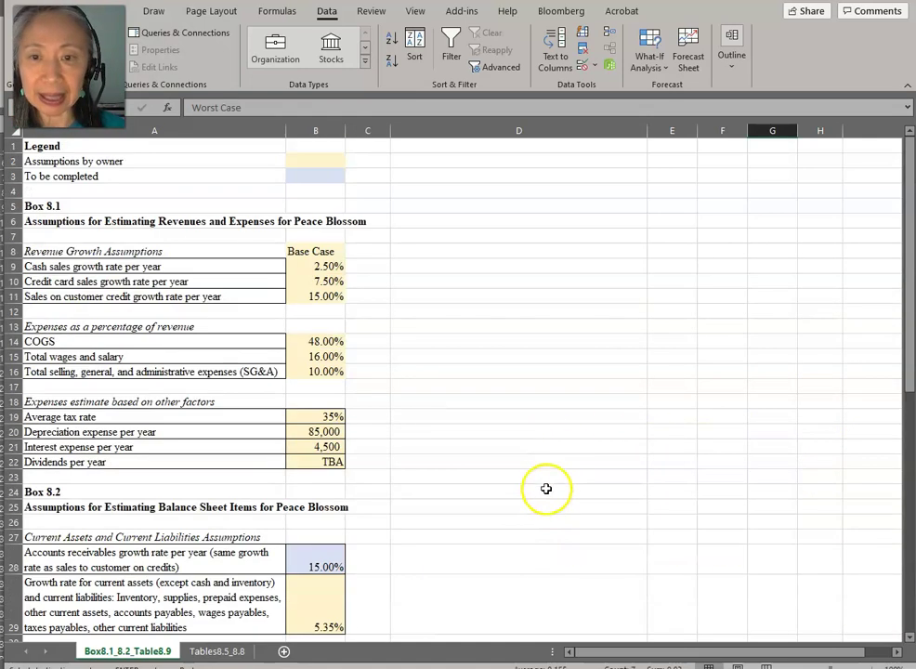
{"action": "left_click", "coordinate": [327, 257]}
{"action": "key", "text": "ctrl+v"}
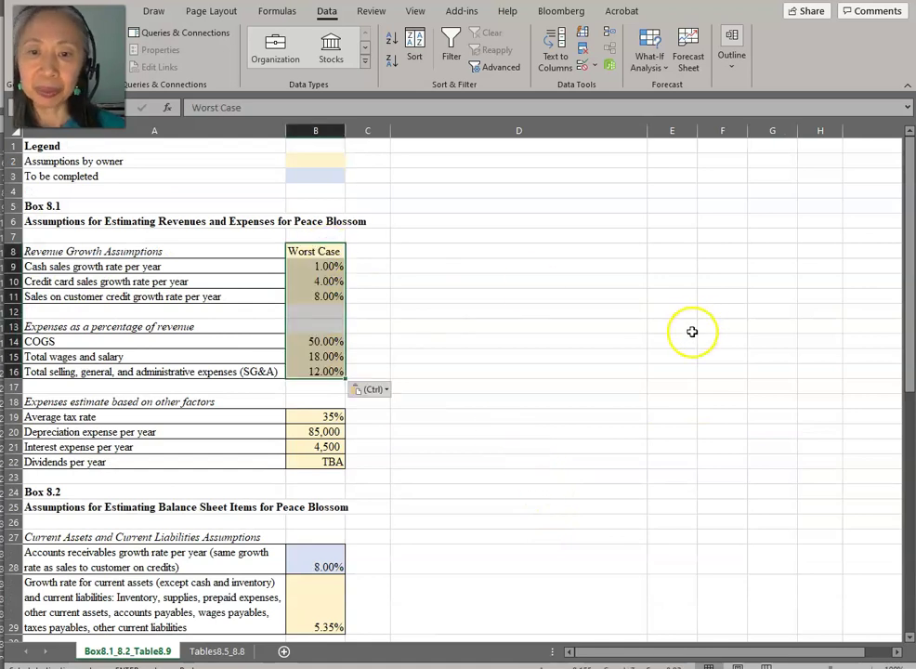
{"action": "left_click", "coordinate": [579, 369]}
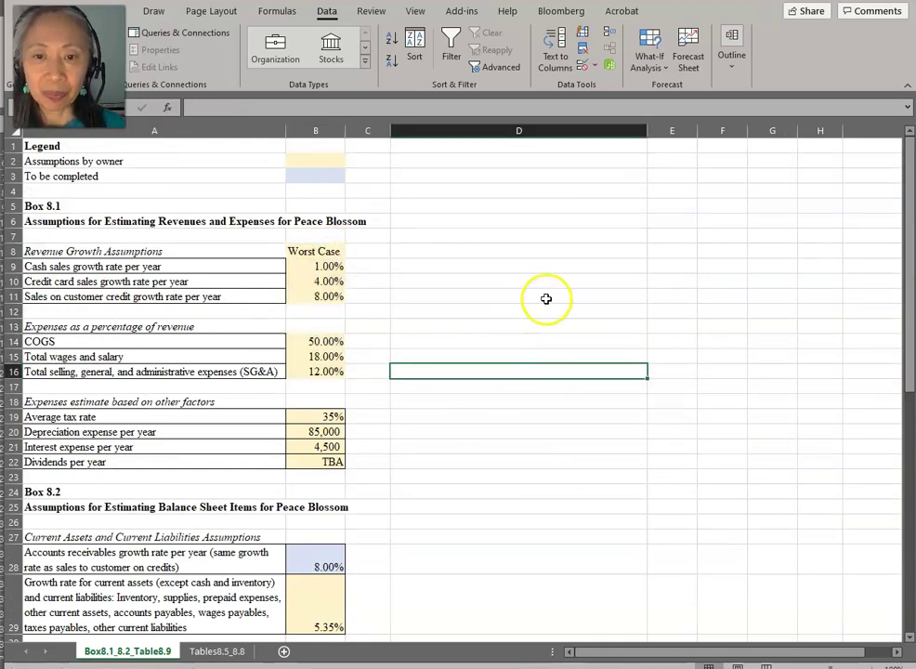
Begin another what-if scenario in the Scenario Manager and name it Worst_Case
{"action": "scroll", "coordinate": [546, 298], "scroll_direction": "down", "scroll_amount": 7}
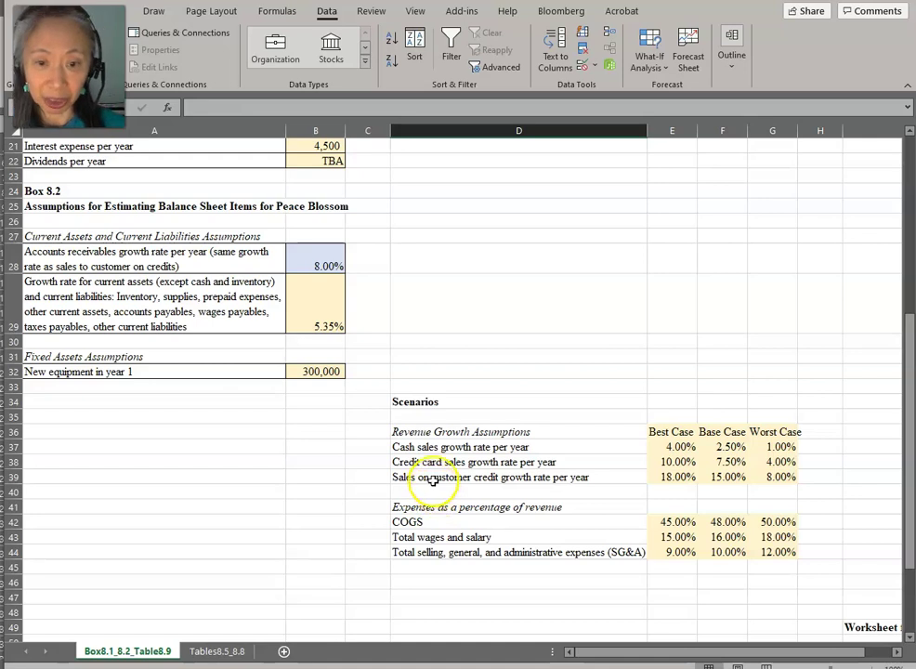
{"action": "scroll", "coordinate": [432, 480], "scroll_direction": "up", "scroll_amount": 7}
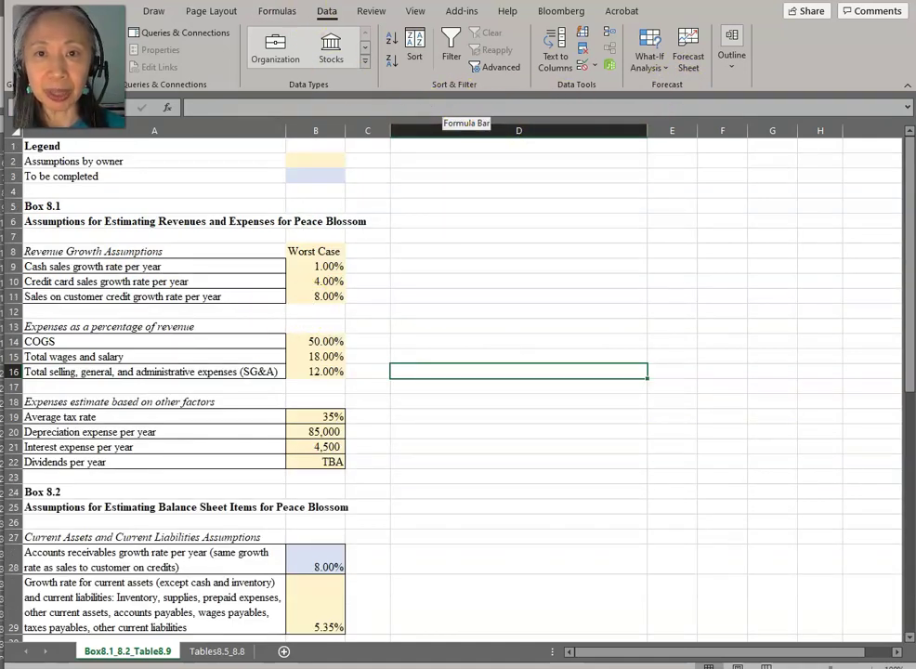
{"action": "left_click", "coordinate": [650, 57]}
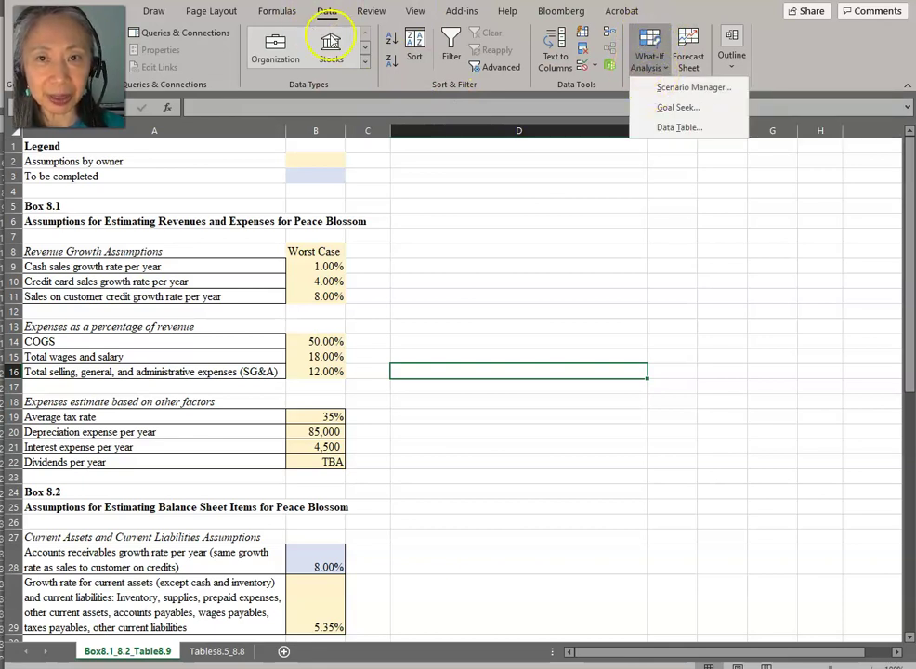
{"action": "left_click", "coordinate": [327, 12]}
{"action": "left_click", "coordinate": [649, 48]}
{"action": "left_click", "coordinate": [667, 87]}
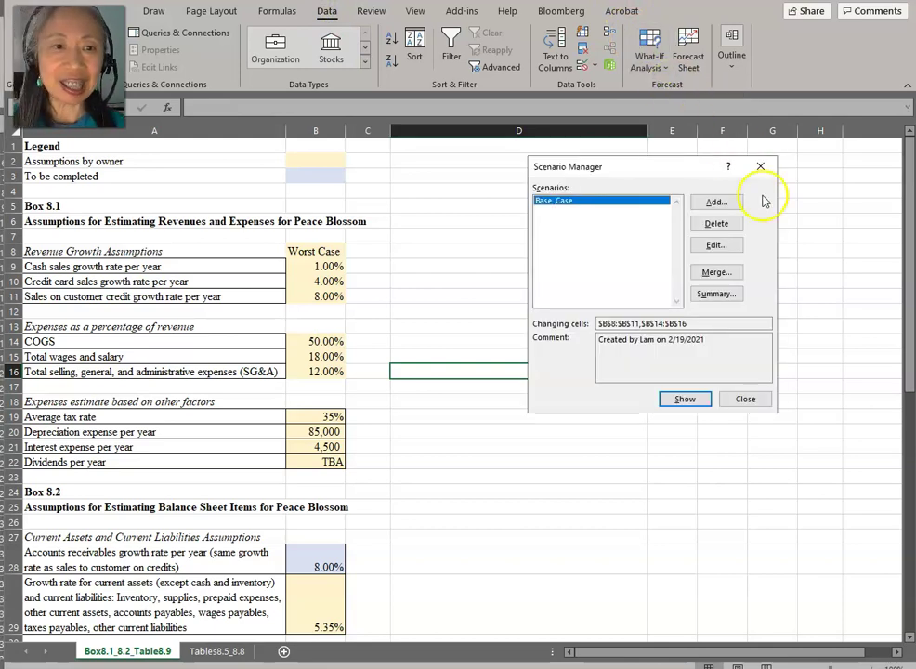
{"action": "left_click", "coordinate": [730, 202]}
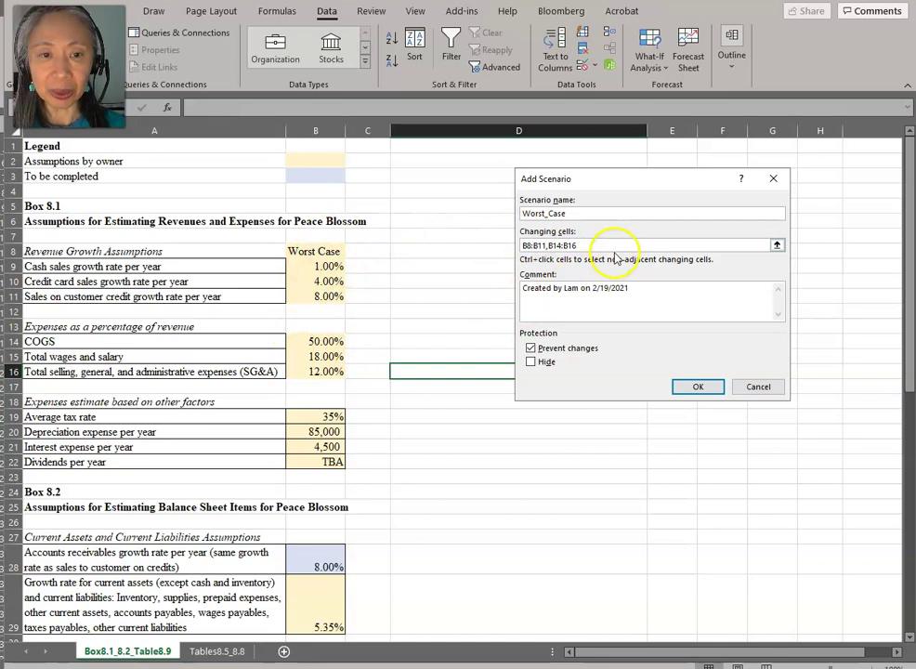
Keep B8:B11,B14:B16 as the Worst_Case changing cells, accept the scenario values, and close the Scenario Manager
{"action": "left_click", "coordinate": [614, 247]}
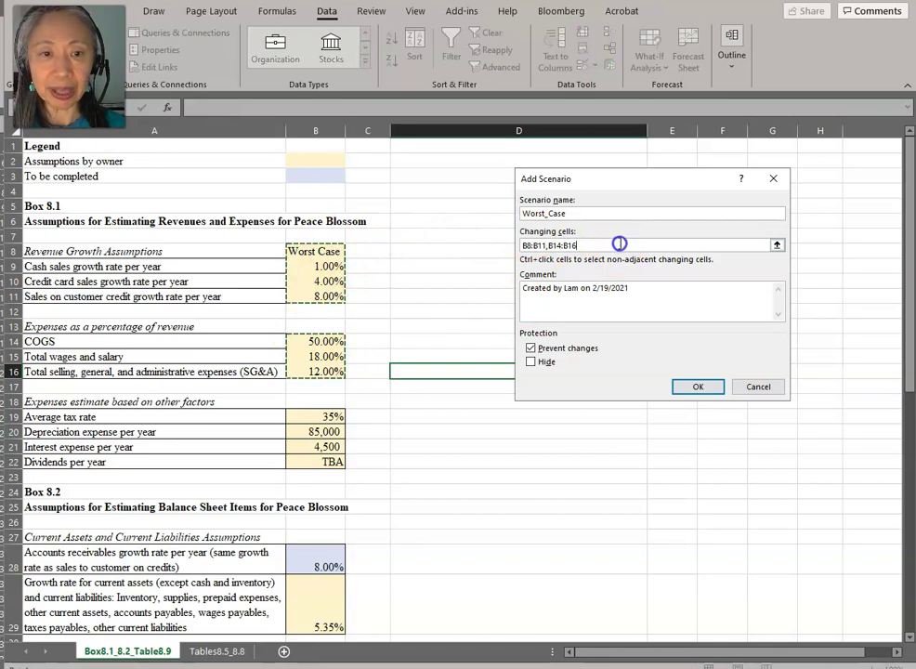
{"action": "left_click", "coordinate": [703, 389]}
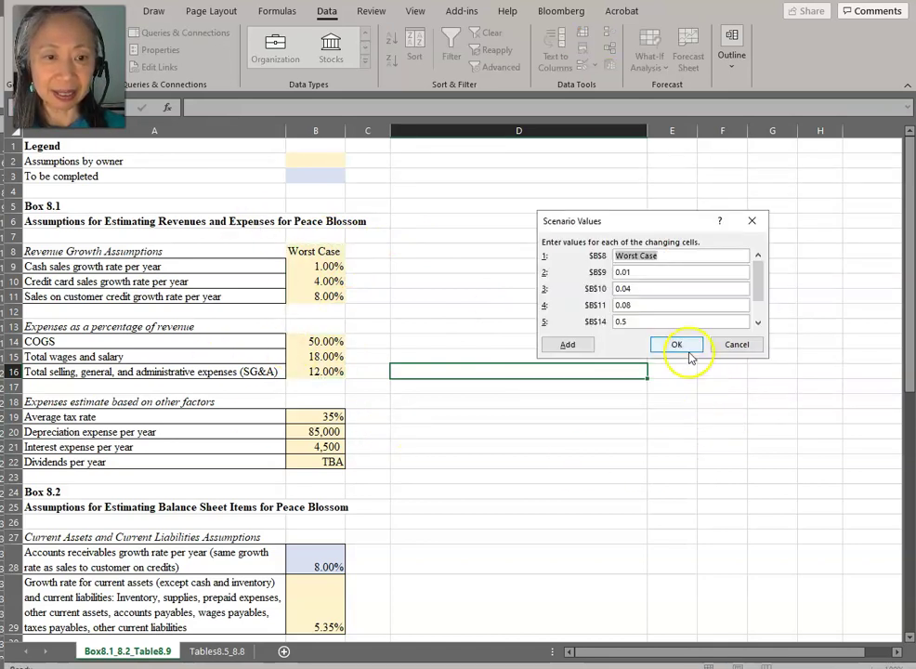
{"action": "left_click", "coordinate": [688, 351]}
{"action": "left_click", "coordinate": [745, 398]}
Copy the Best Case assumptions in E36:E44 into the Box 8.1 assumptions at B8:B16
{"action": "scroll", "coordinate": [648, 423], "scroll_direction": "down", "scroll_amount": 2}
{"action": "scroll", "coordinate": [647, 422], "scroll_direction": "down", "scroll_amount": 5}
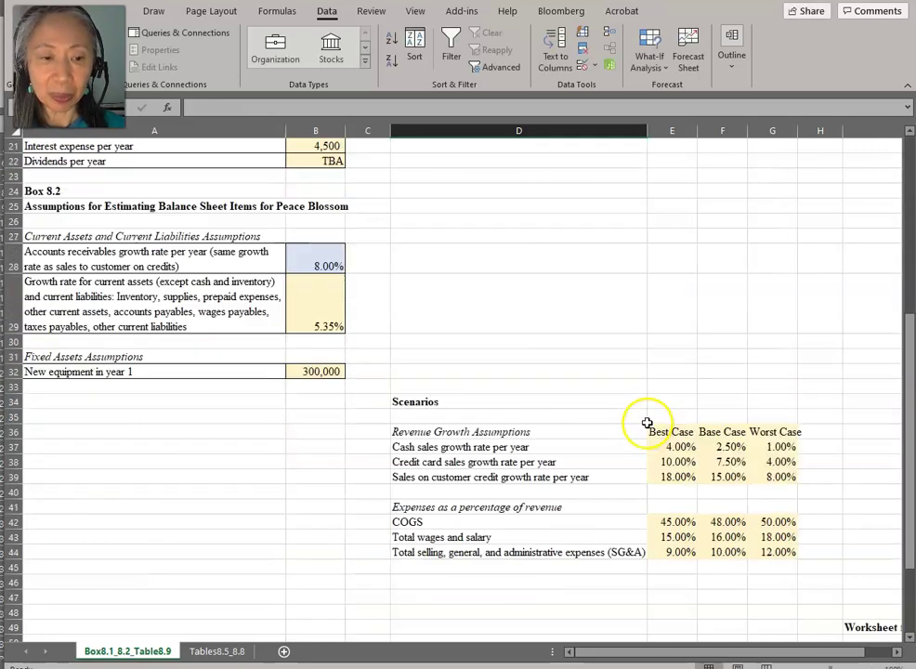
{"action": "left_click_drag", "start_coordinate": [657, 431], "coordinate": [665, 551]}
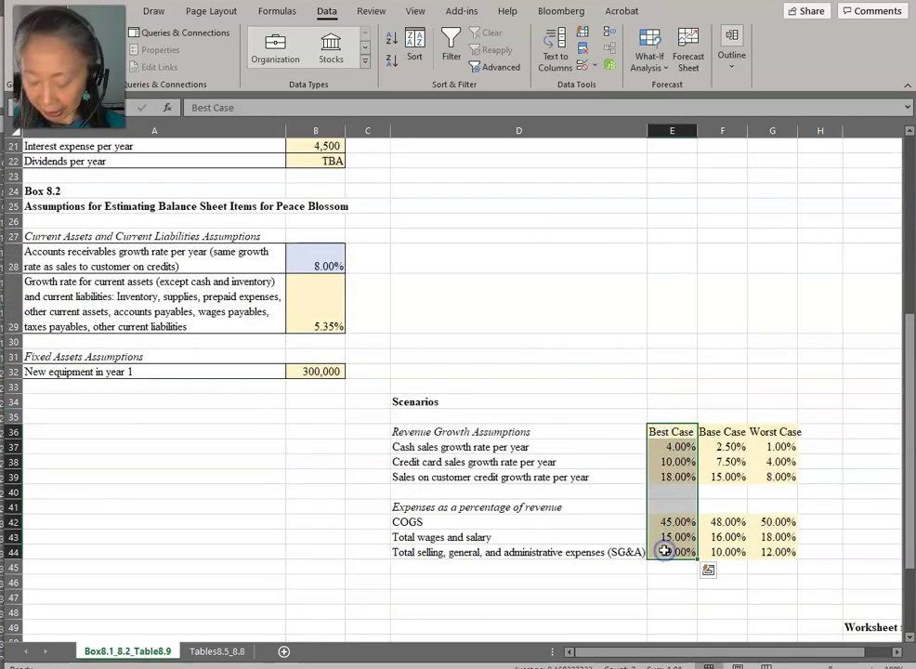
{"action": "scroll", "coordinate": [441, 379], "scroll_direction": "up", "scroll_amount": 7}
{"action": "left_click", "coordinate": [320, 251]}
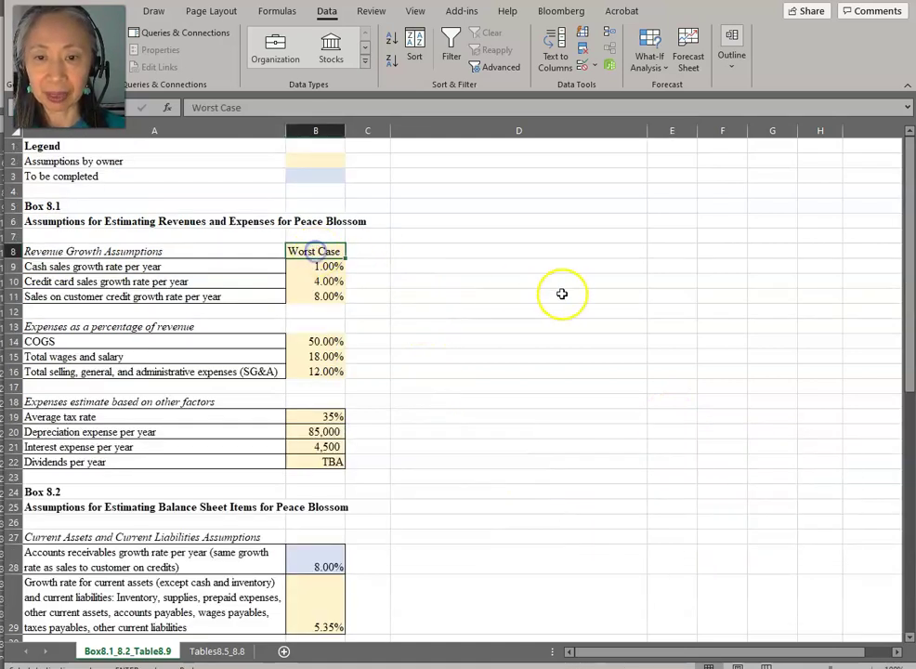
{"action": "key", "text": "ctrl+v"}
{"action": "left_click", "coordinate": [470, 281]}
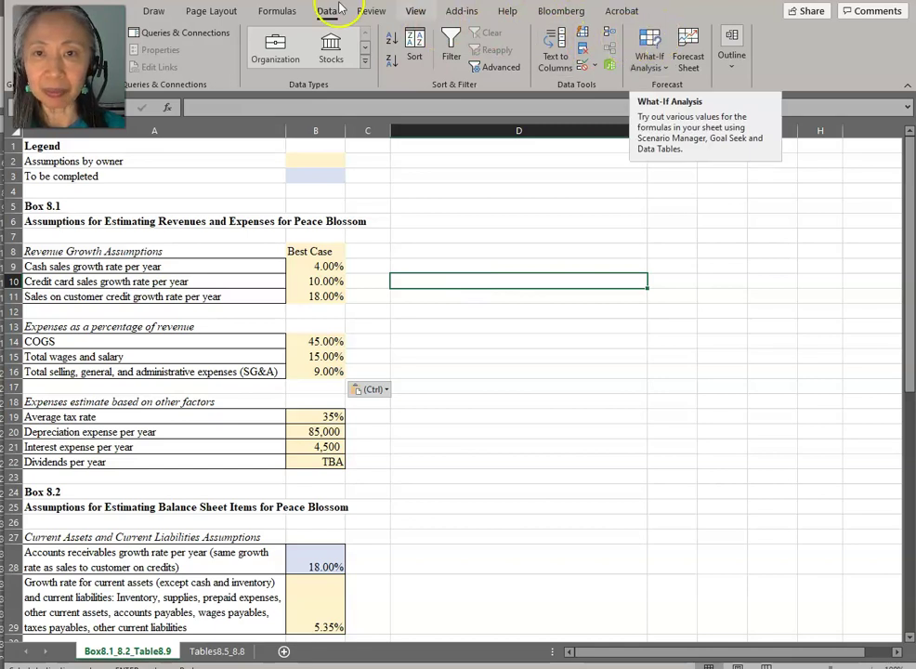
Add a scenario named Best_Case with changing cells B8:B11,B14:B16 and accept its current values
{"action": "left_click", "coordinate": [650, 51]}
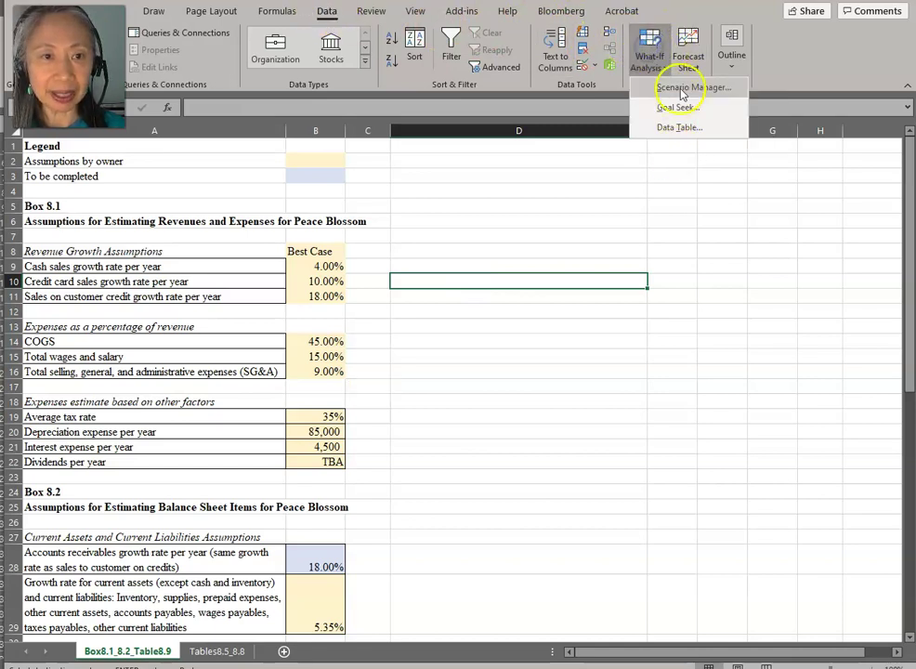
{"action": "left_click", "coordinate": [676, 87]}
{"action": "left_click", "coordinate": [722, 203]}
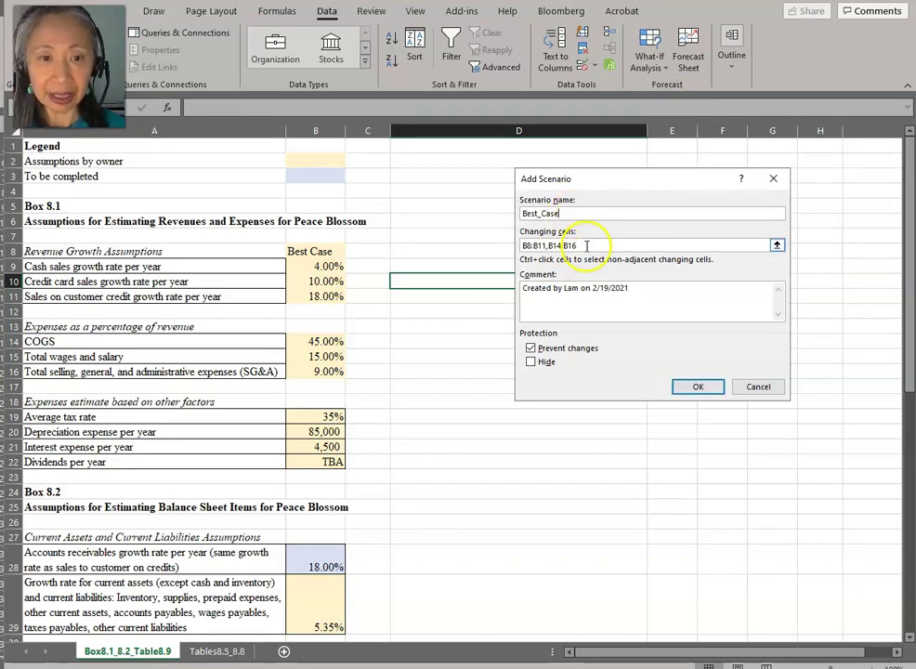
{"action": "left_click", "coordinate": [586, 244]}
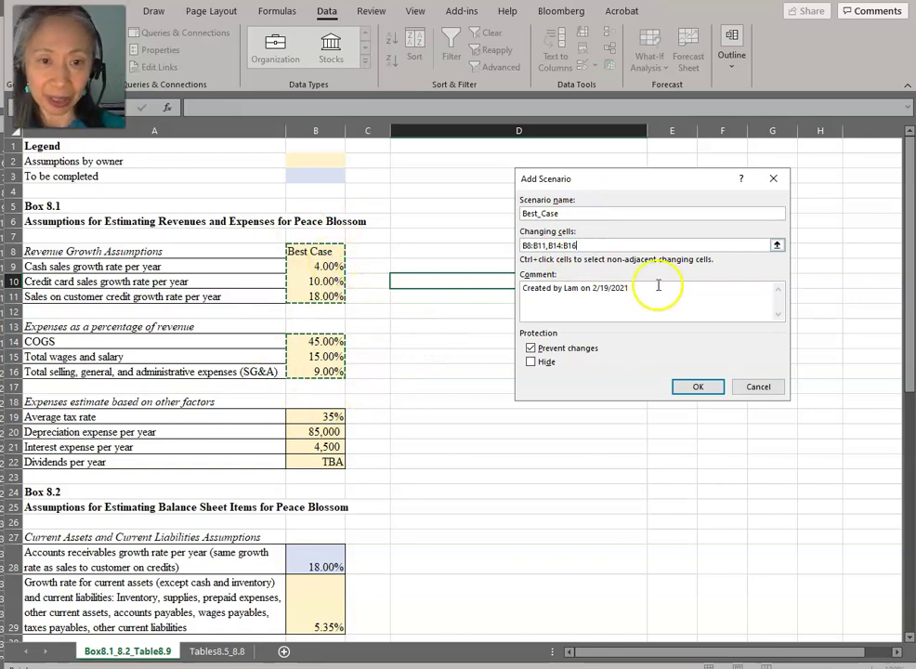
{"action": "left_click", "coordinate": [710, 386]}
{"action": "left_click", "coordinate": [684, 346]}
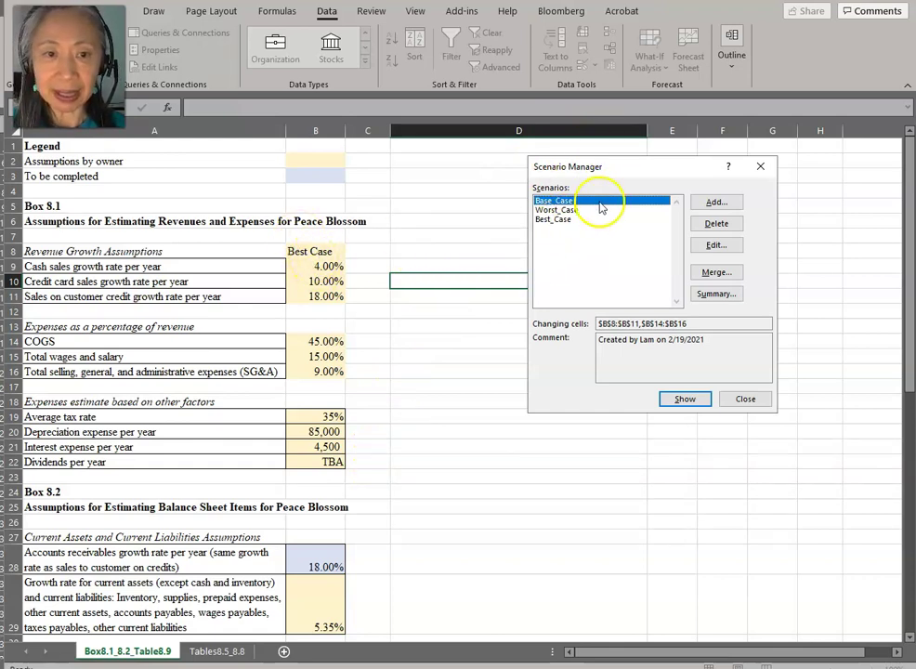
Show the Worst_Case scenario in the Box 8.1 assumptions, switch them back to Base_Case, and close the Scenario Manager
{"action": "left_click", "coordinate": [566, 210]}
{"action": "left_click", "coordinate": [557, 212]}
{"action": "left_click", "coordinate": [686, 402]}
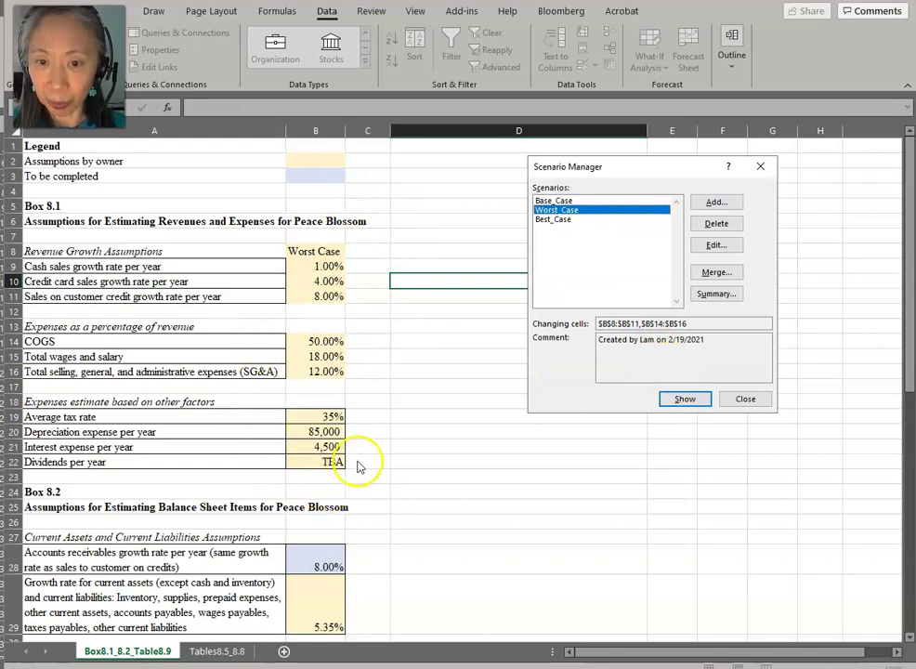
{"action": "left_click", "coordinate": [581, 200]}
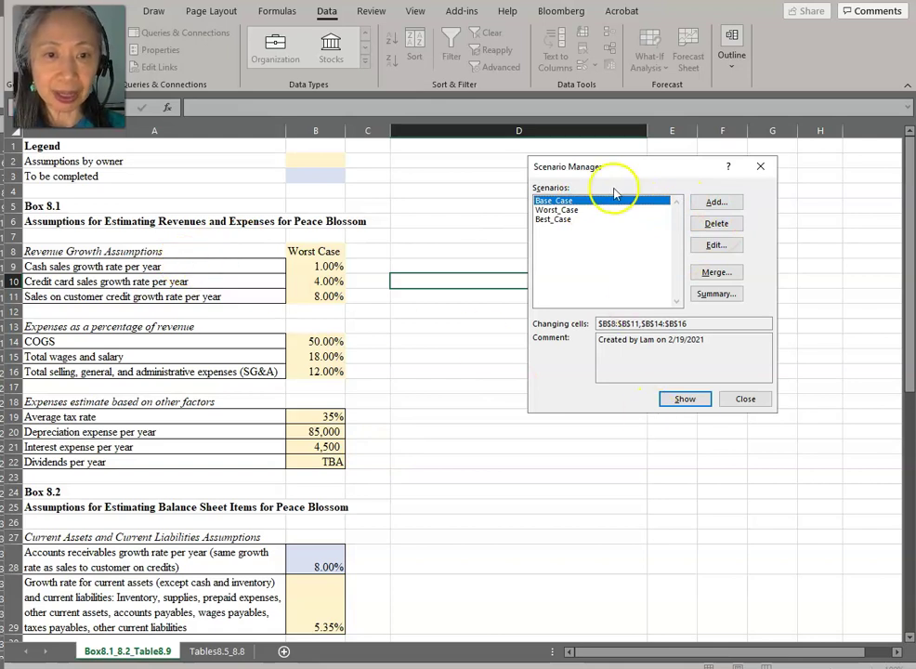
{"action": "left_click", "coordinate": [687, 400]}
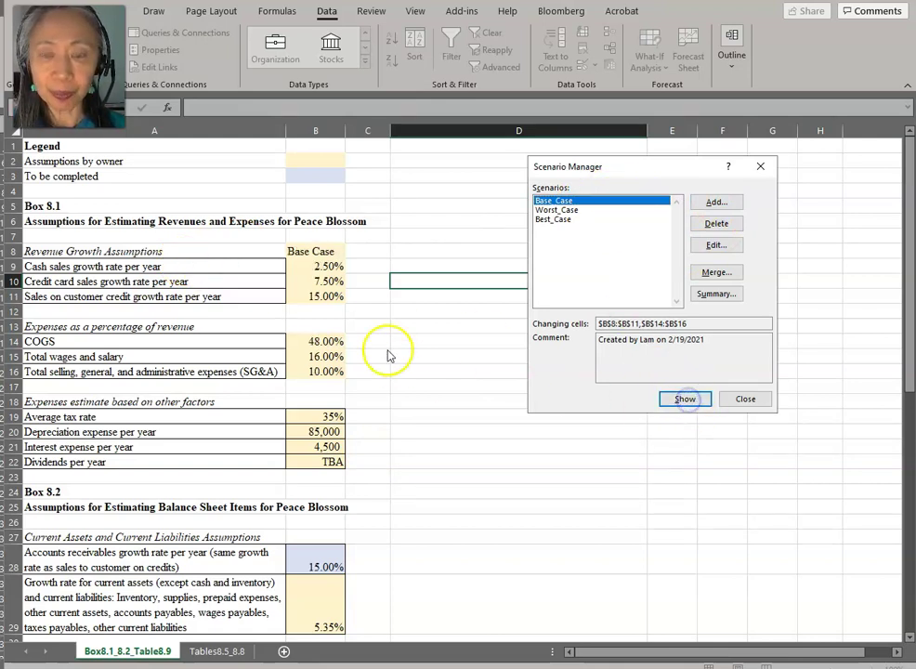
{"action": "left_click", "coordinate": [748, 403]}
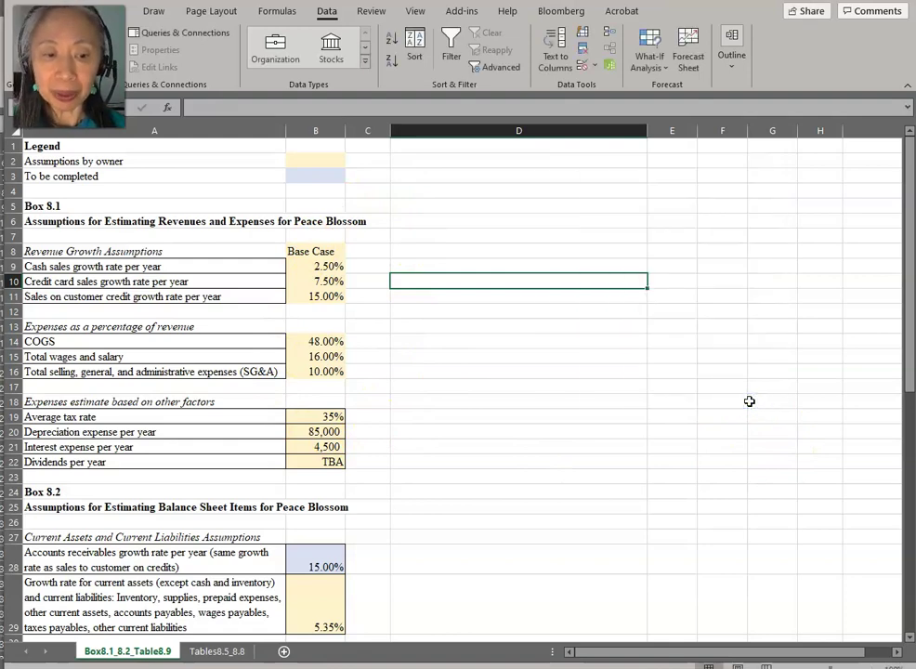
Check the Base Case key financial results for Table 8.9, and apply the Worst_Case scenario to the Box 8.1 assumptions
{"action": "scroll", "coordinate": [749, 401], "scroll_direction": "down", "scroll_amount": 10}
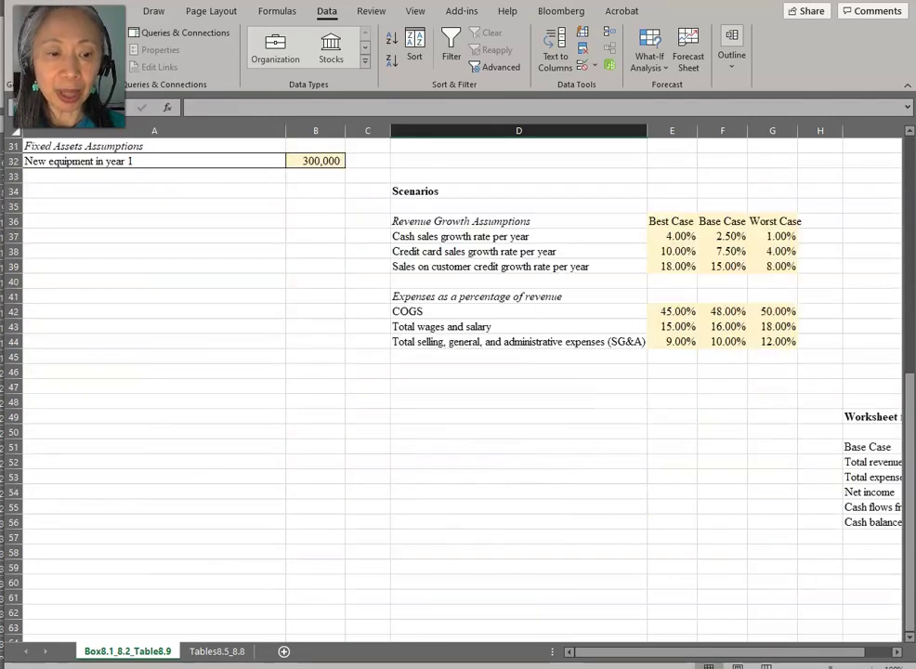
{"action": "left_click_drag", "start_coordinate": [799, 650], "coordinate": [901, 653]}
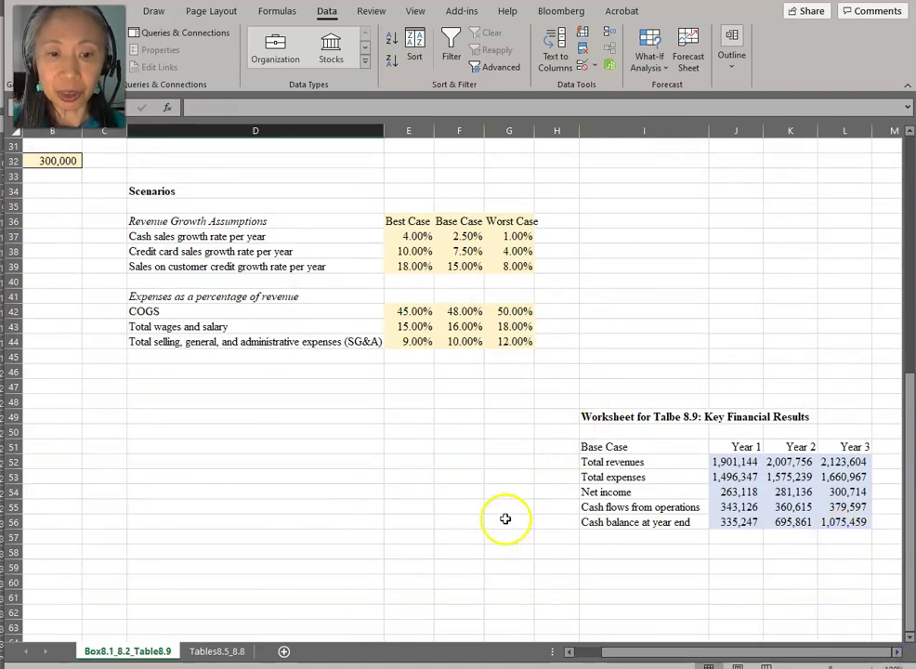
{"action": "left_click_drag", "start_coordinate": [691, 651], "coordinate": [630, 665]}
{"action": "scroll", "coordinate": [221, 395], "scroll_direction": "up", "scroll_amount": 10}
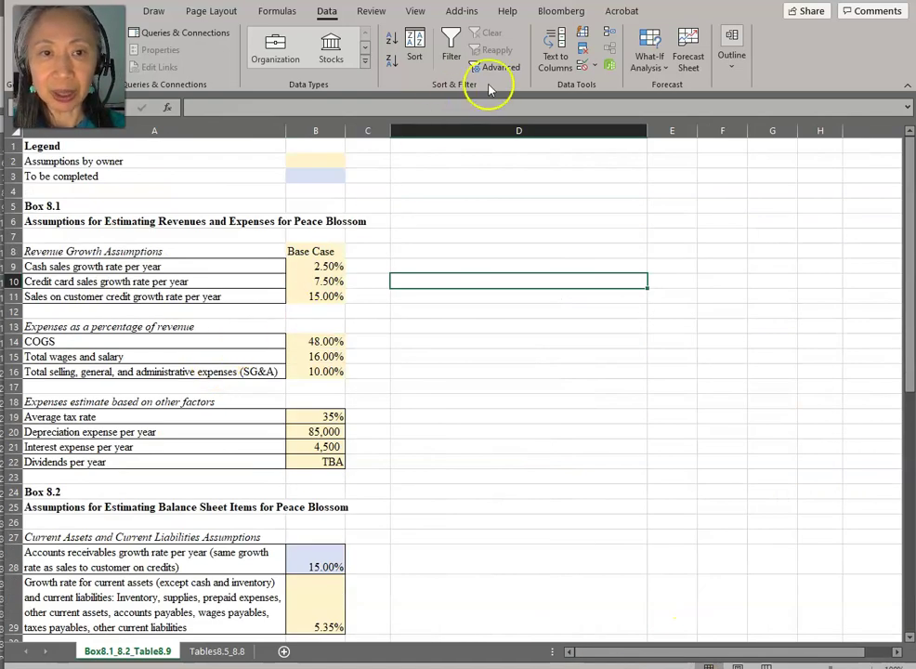
{"action": "left_click", "coordinate": [664, 58]}
{"action": "left_click", "coordinate": [677, 88]}
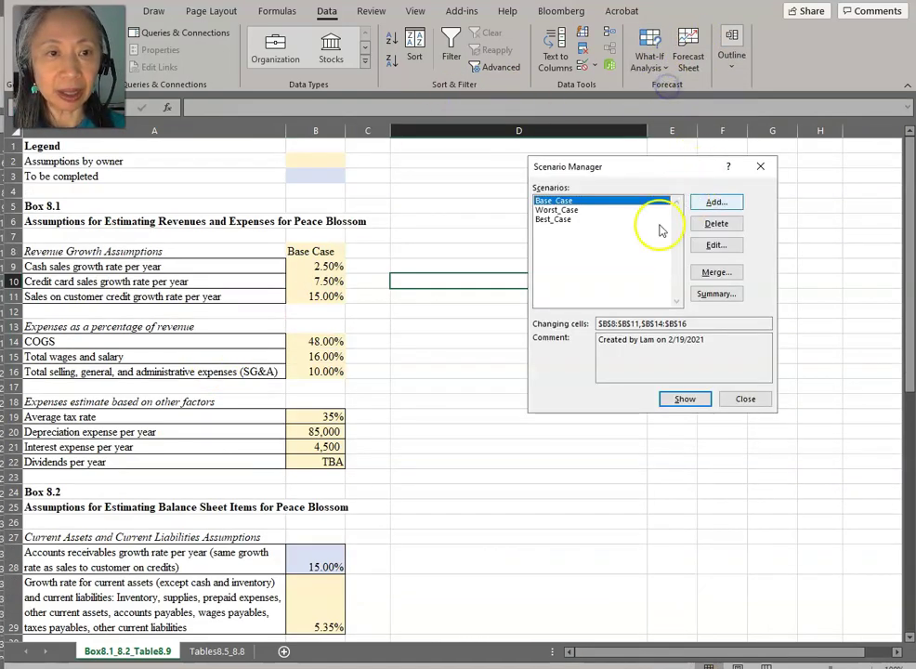
{"action": "left_click", "coordinate": [576, 210]}
{"action": "left_click", "coordinate": [686, 399]}
{"action": "left_click", "coordinate": [752, 403]}
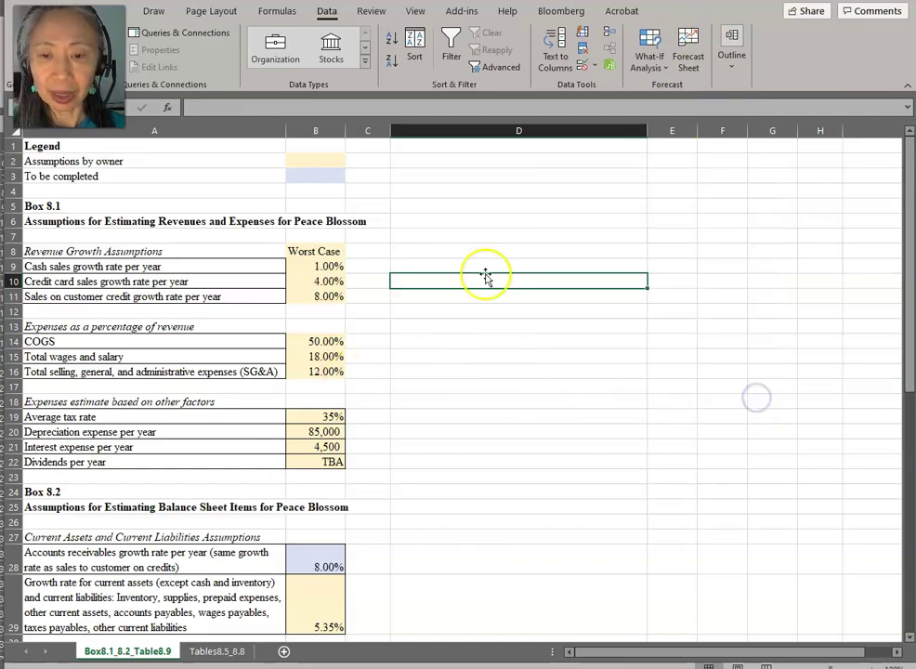
Review the income statements, cash flows and balance sheets on the Tables8.5_8.8 sheet under the Worst_Case scenario
{"action": "left_click", "coordinate": [213, 651]}
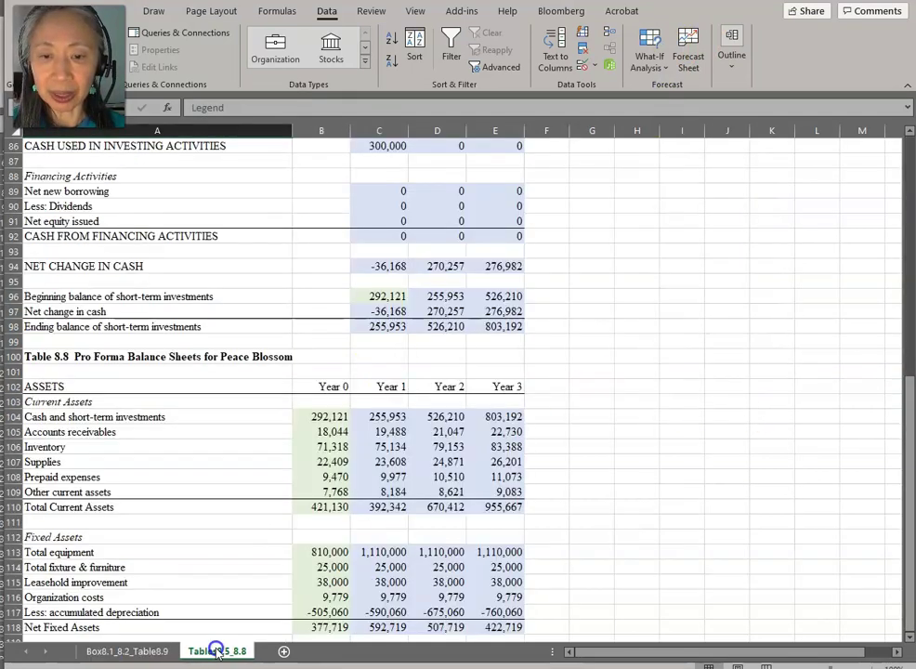
{"action": "scroll", "coordinate": [718, 419], "scroll_direction": "up", "scroll_amount": 20}
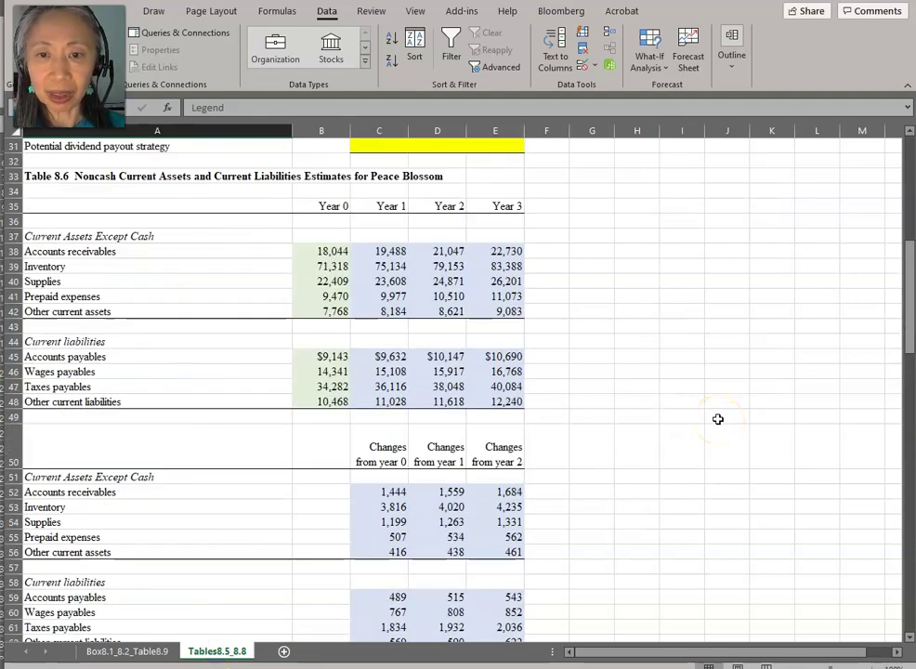
{"action": "scroll", "coordinate": [718, 419], "scroll_direction": "up", "scroll_amount": 8}
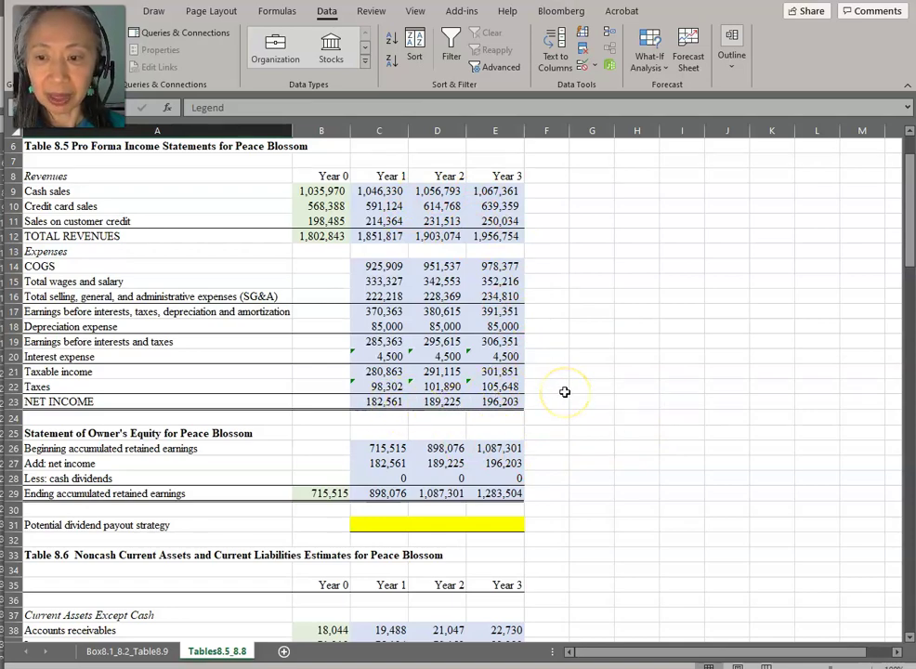
{"action": "scroll", "coordinate": [565, 392], "scroll_direction": "down", "scroll_amount": 8}
{"action": "scroll", "coordinate": [565, 392], "scroll_direction": "down", "scroll_amount": 15}
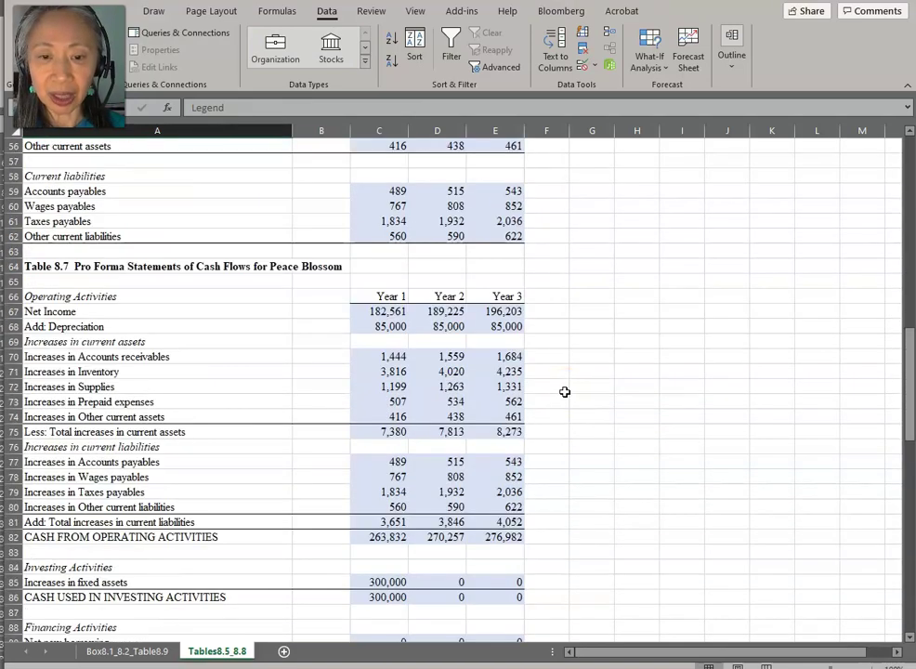
{"action": "scroll", "coordinate": [565, 393], "scroll_direction": "down", "scroll_amount": 2}
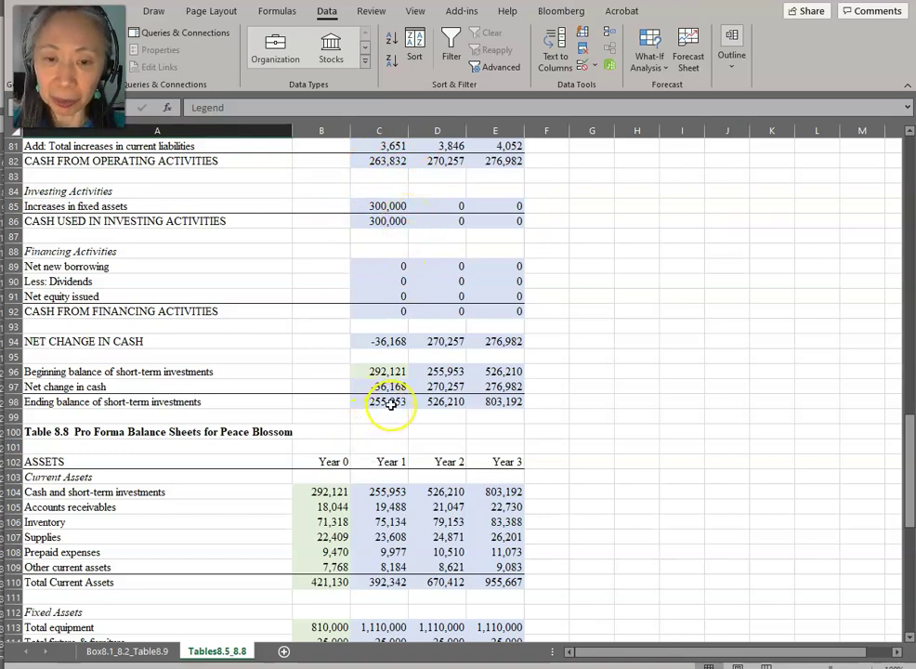
Show the Best_Case scenario for the Table 8.9 key financial results and move the Scenario Manager clear of the table
{"action": "key", "text": "ctrl+Page_Up"}
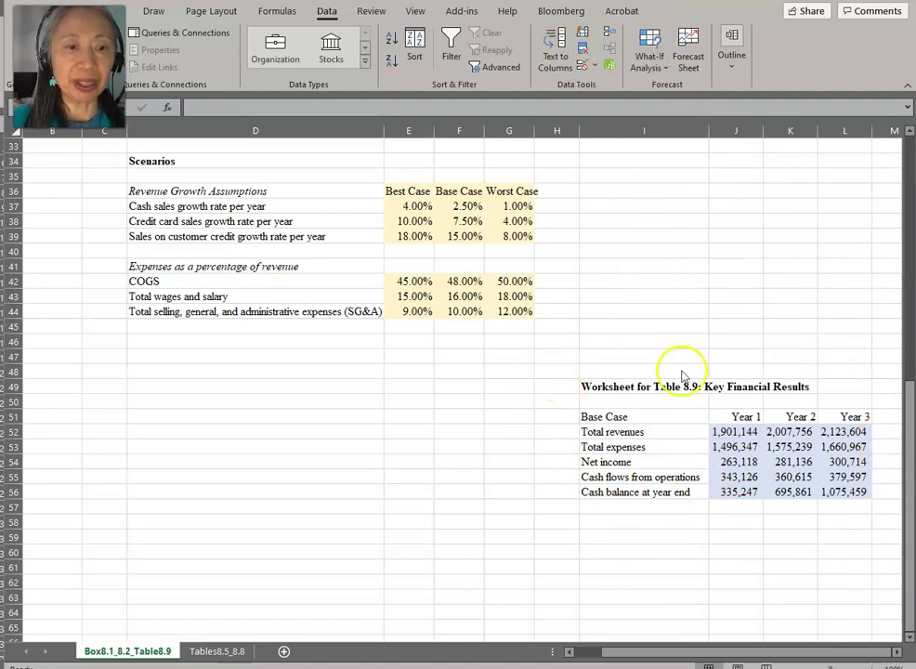
{"action": "left_click", "coordinate": [643, 402]}
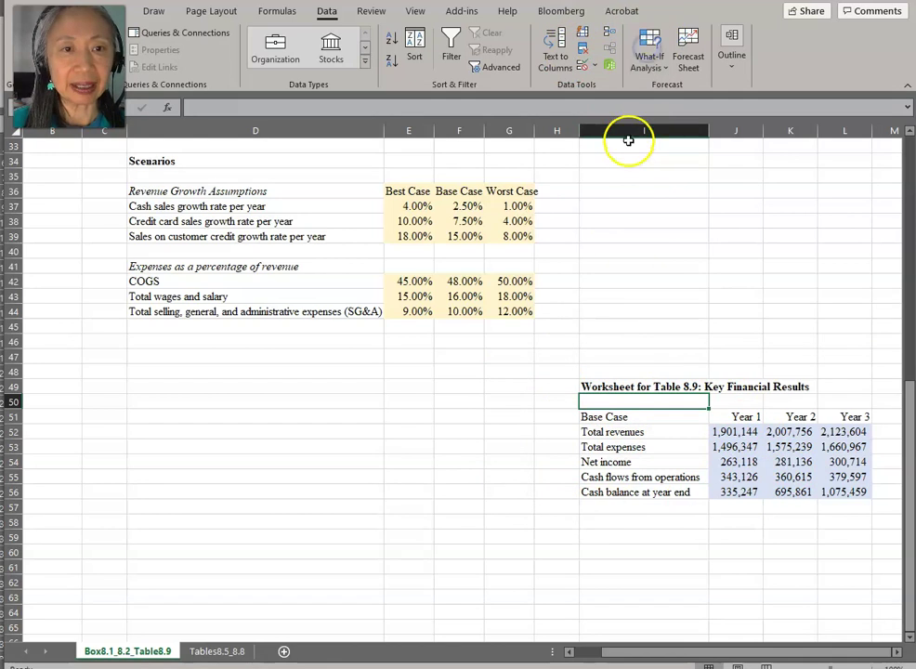
{"action": "left_click", "coordinate": [650, 42]}
{"action": "left_click", "coordinate": [683, 85]}
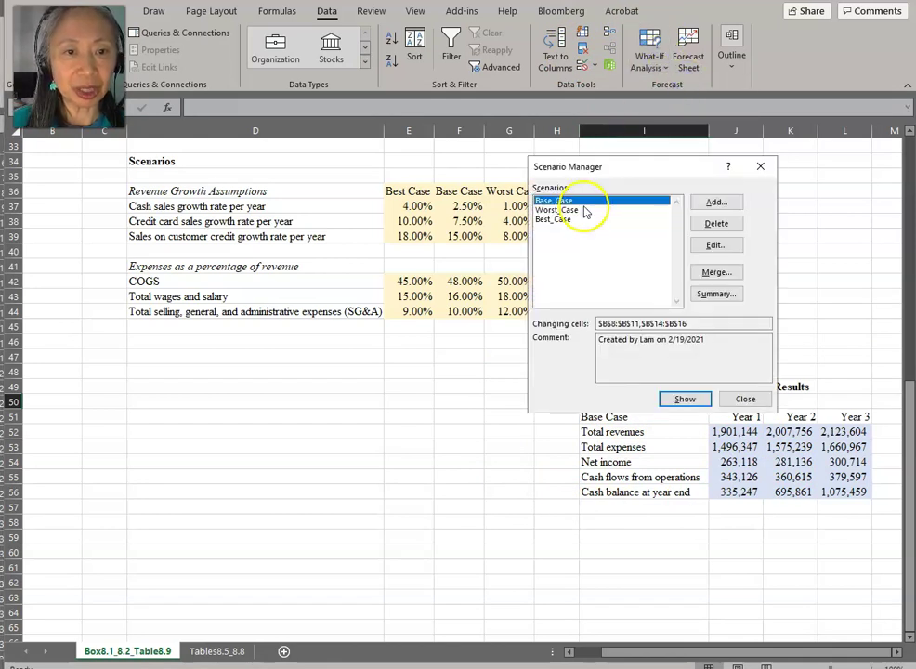
{"action": "left_click", "coordinate": [576, 220]}
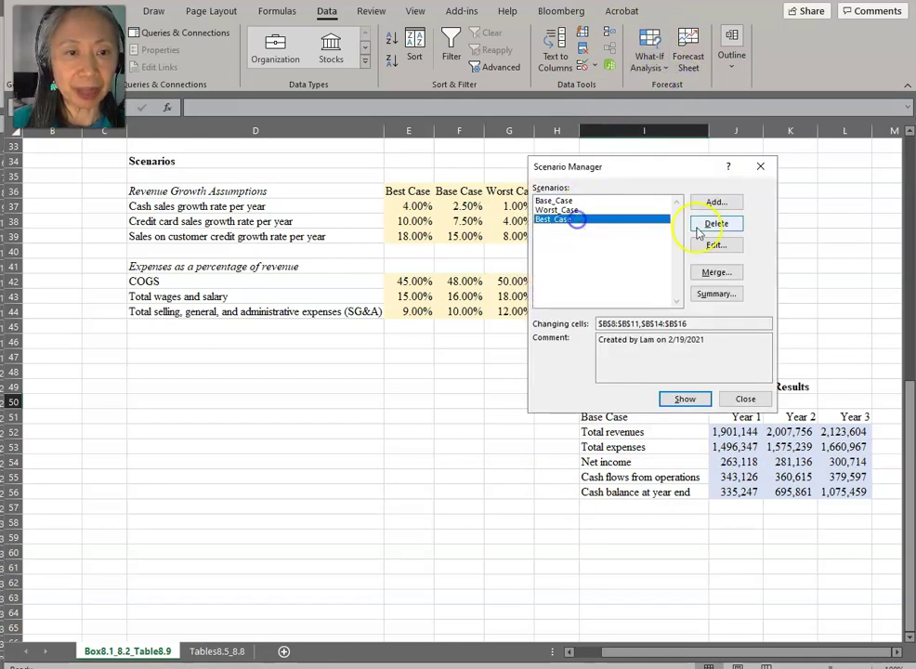
{"action": "left_click", "coordinate": [686, 399]}
{"action": "left_click", "coordinate": [755, 400]}
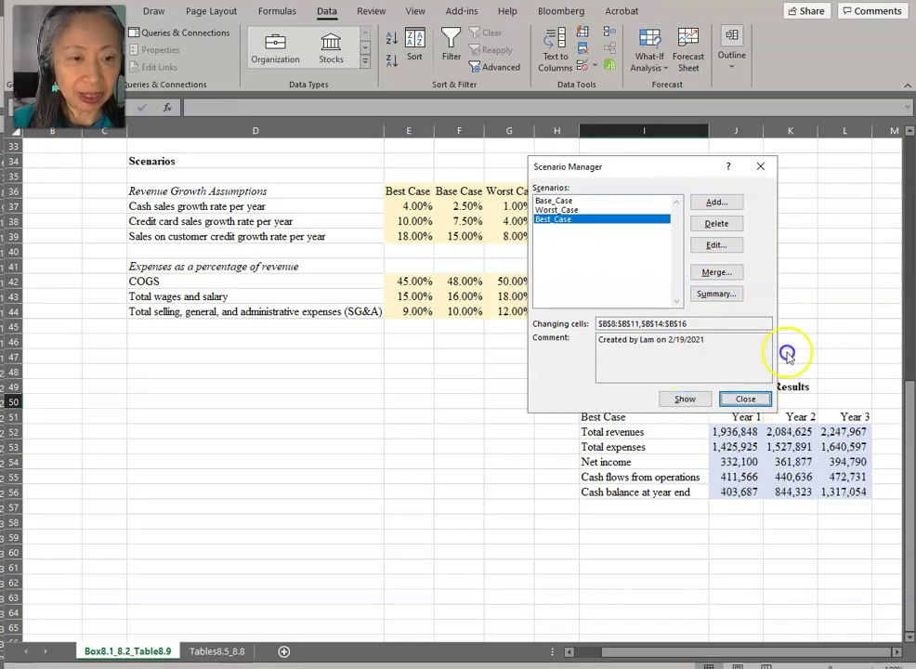
{"action": "left_click_drag", "start_coordinate": [667, 168], "coordinate": [653, 102]}
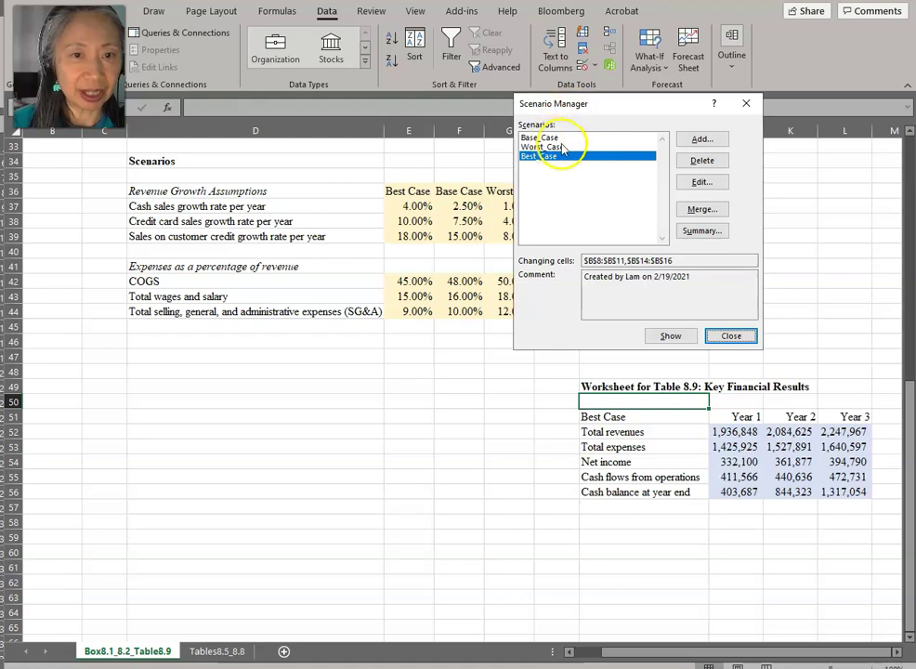
Show the Worst_Case scenario for the Table 8.9 results, restore Base_Case, and close the Scenario Manager
{"action": "left_click", "coordinate": [548, 146]}
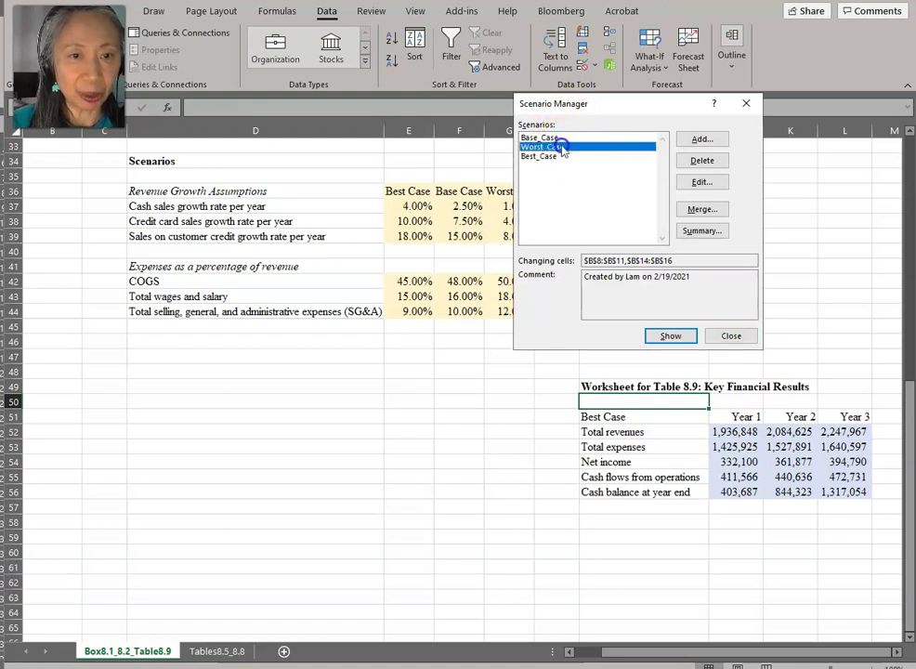
{"action": "left_click", "coordinate": [667, 336]}
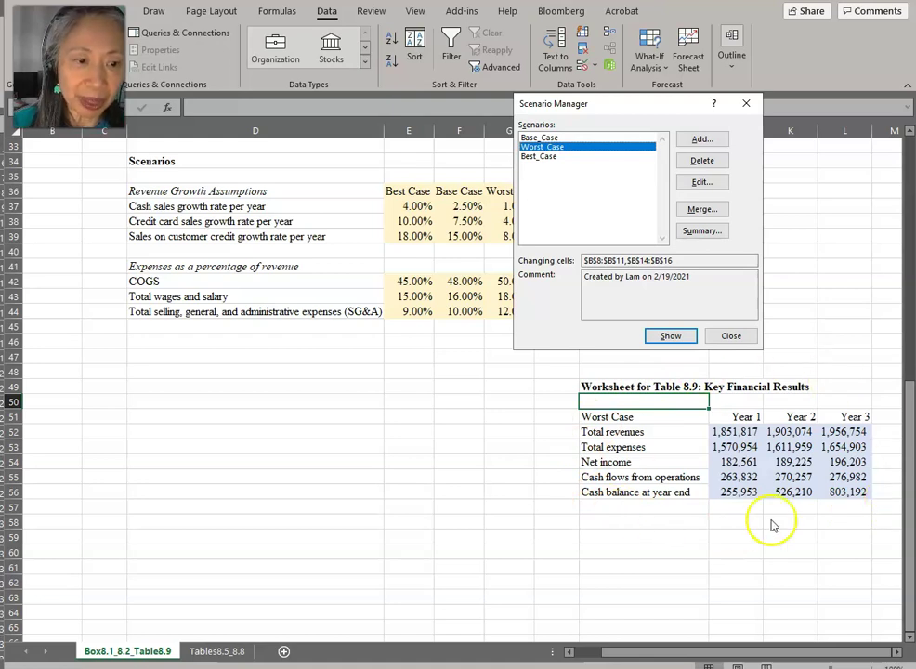
{"action": "left_click", "coordinate": [579, 137]}
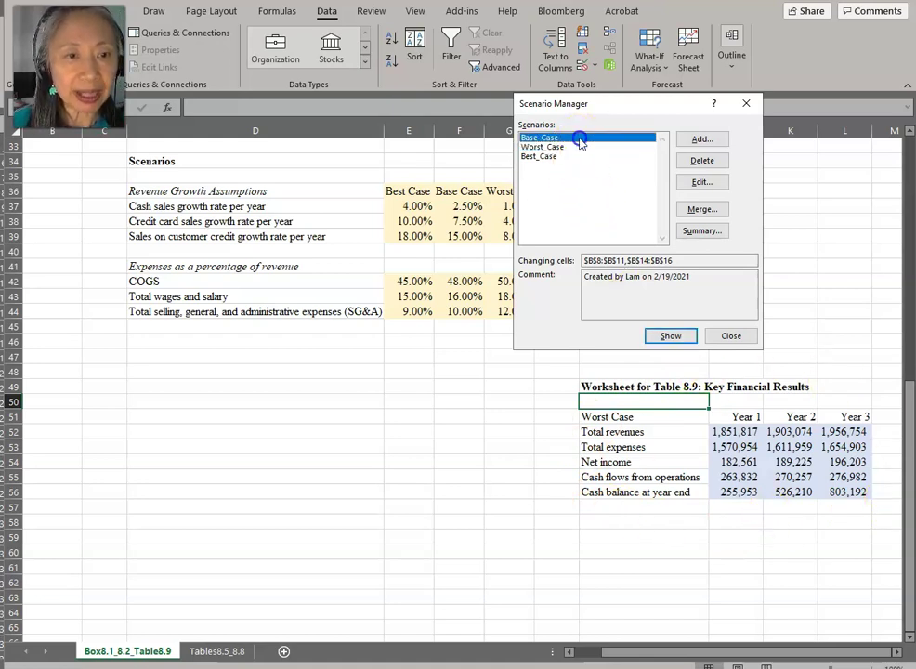
{"action": "left_click", "coordinate": [684, 338]}
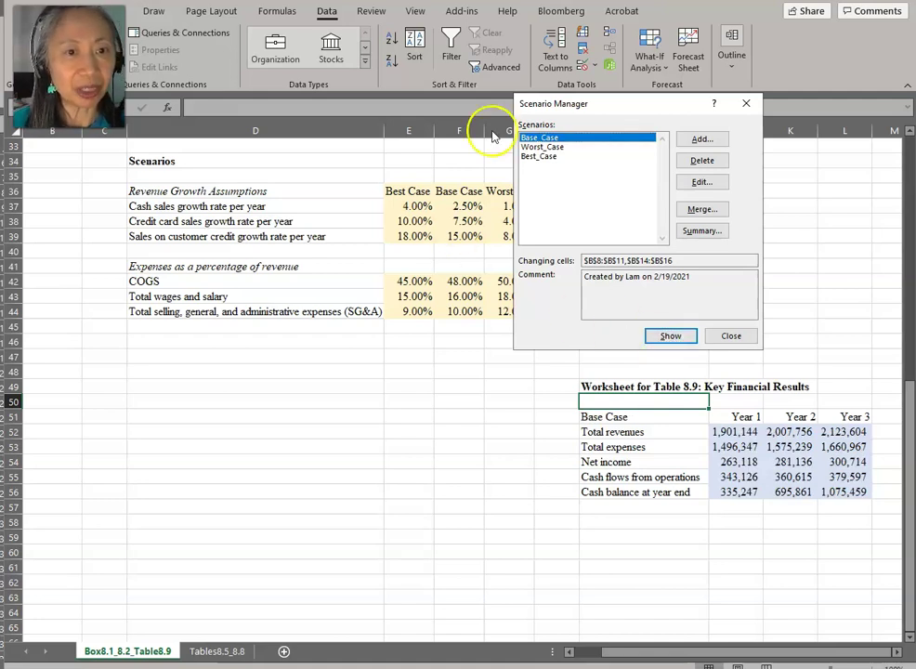
{"action": "left_click", "coordinate": [734, 338]}
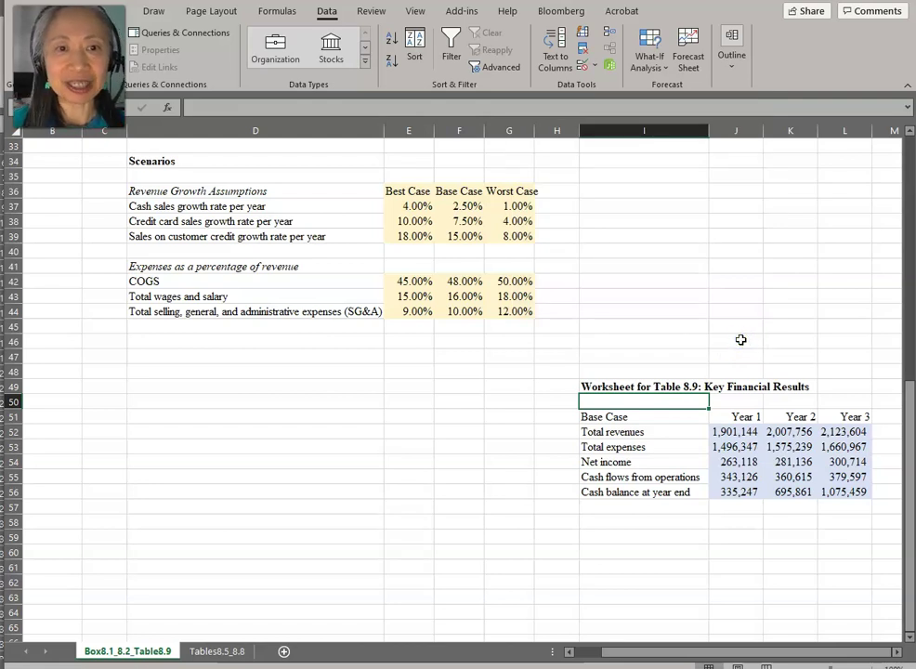